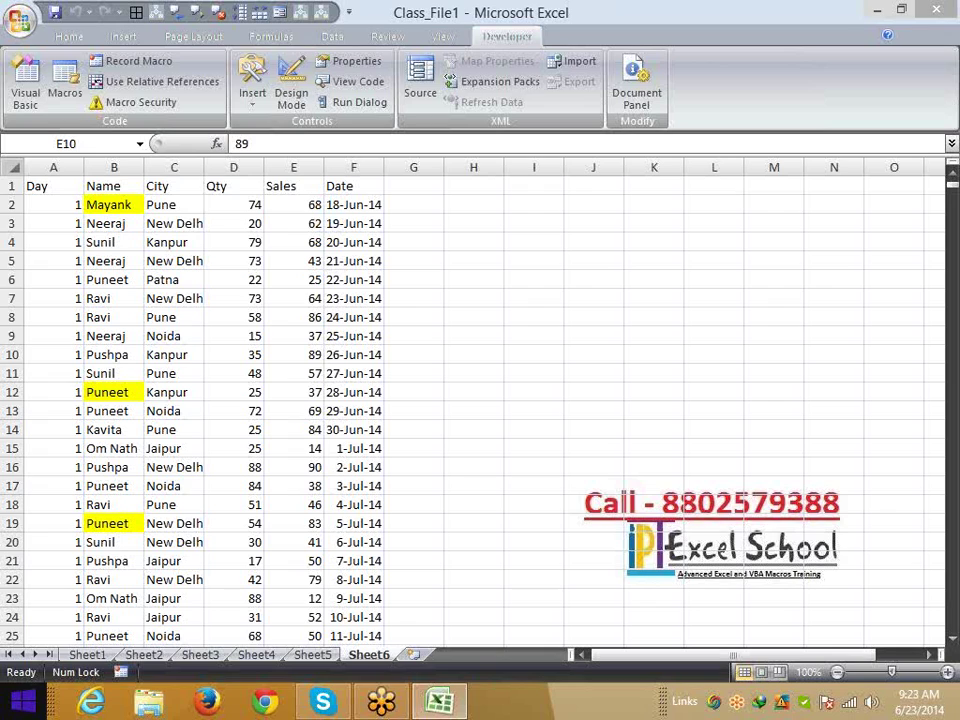
Try renaming the Day heading to Month, then undo it and restore the heading to Day
{"action": "left_click", "coordinate": [466, 206]}
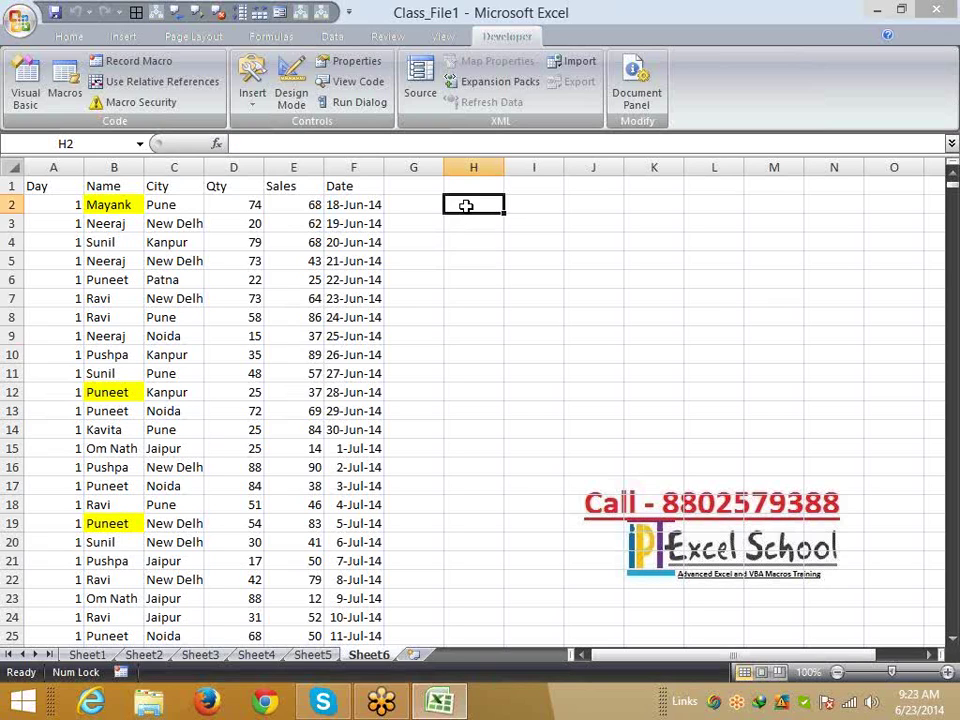
{"action": "left_click", "coordinate": [259, 206]}
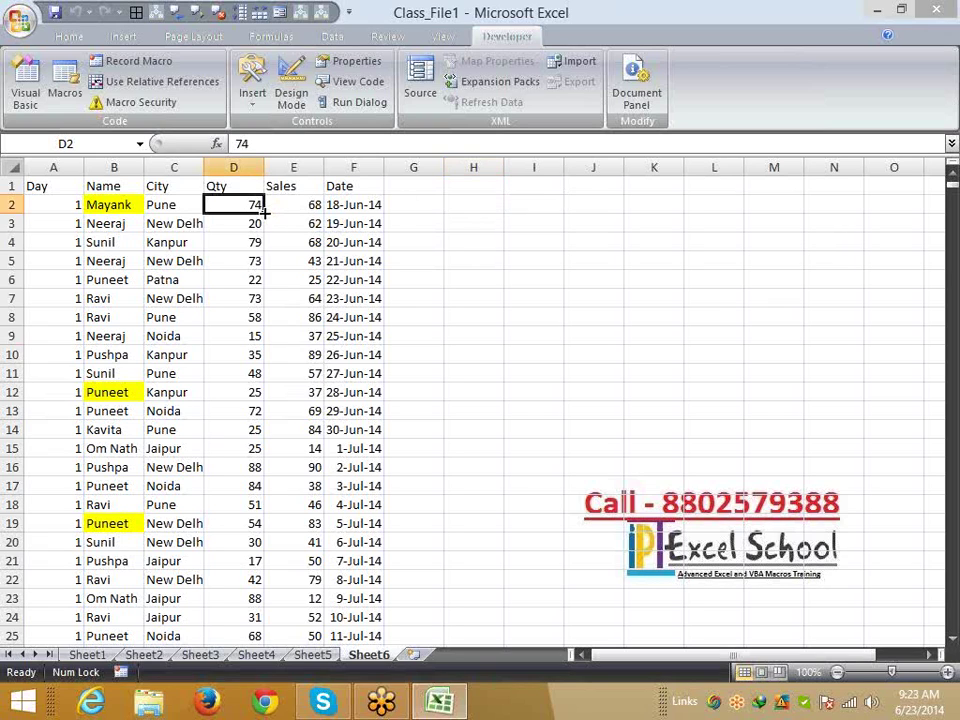
{"action": "left_click", "coordinate": [64, 198]}
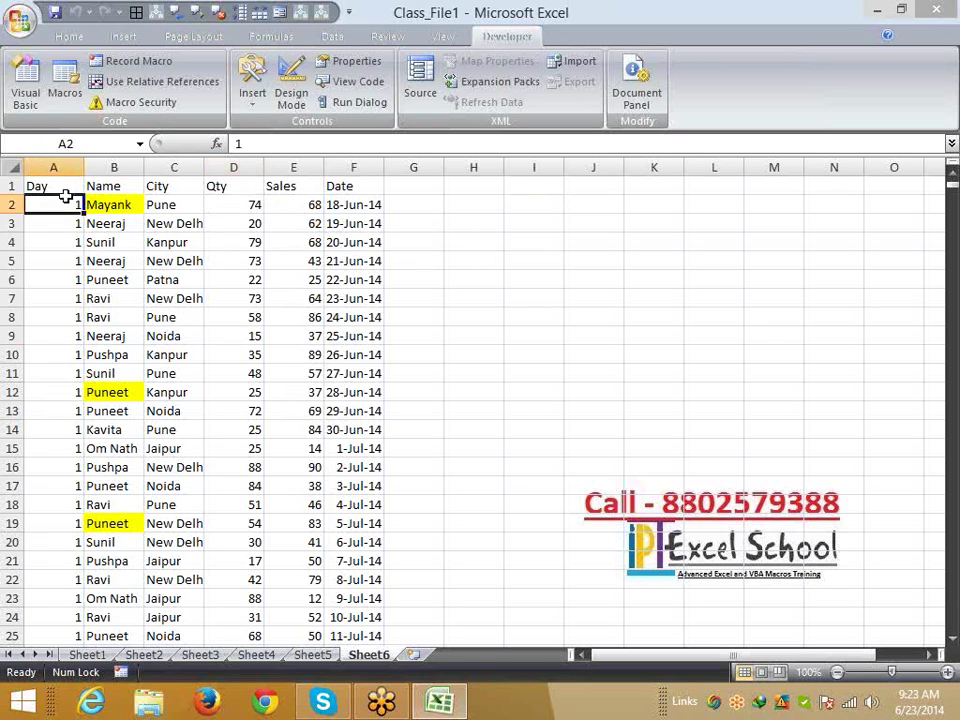
{"action": "left_click", "coordinate": [68, 180]}
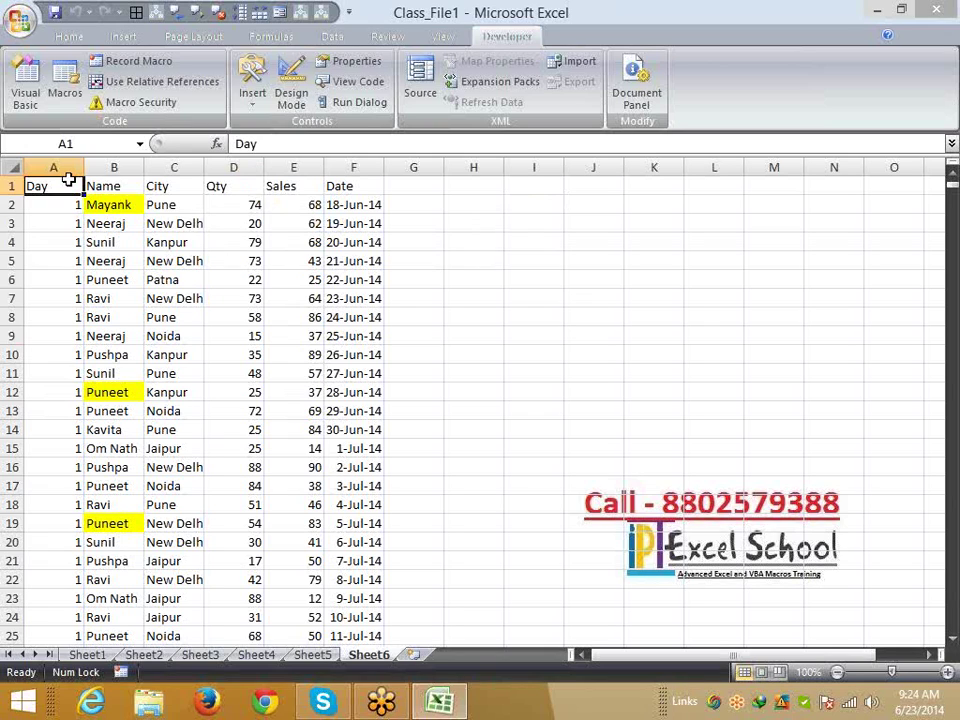
{"action": "type", "text": "Month"}
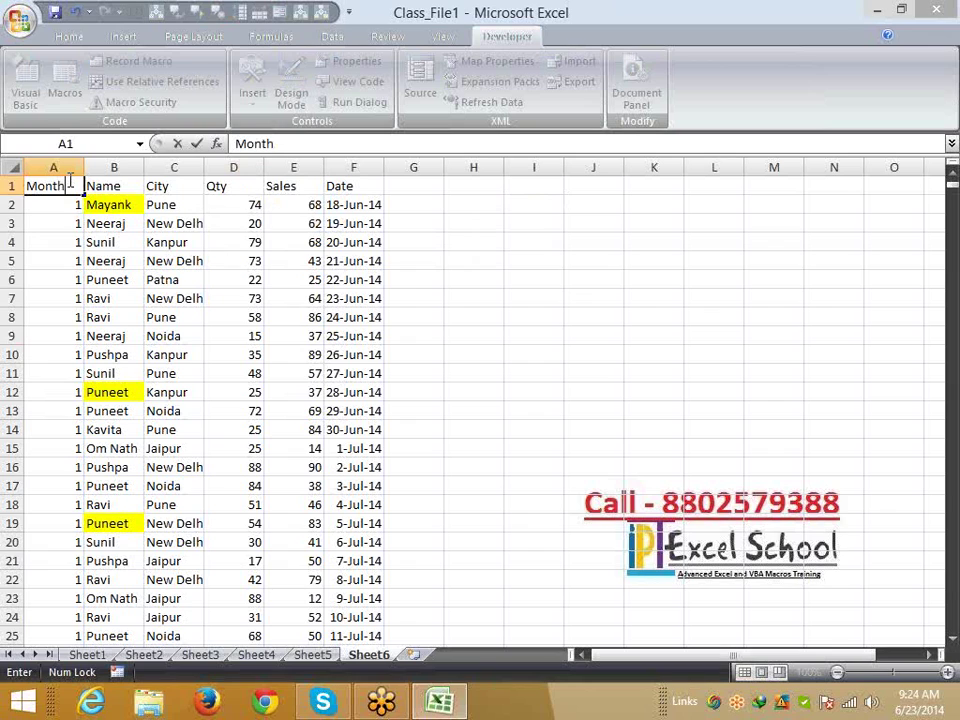
{"action": "key", "text": "Return"}
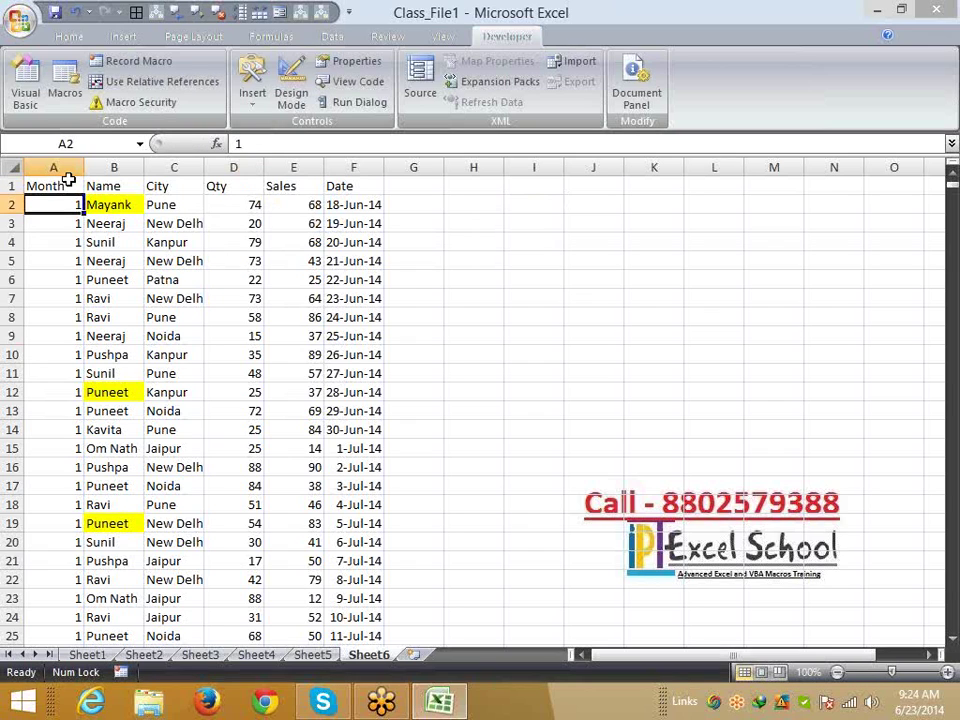
{"action": "type", "text": "Month"}
{"action": "key", "text": "Return"}
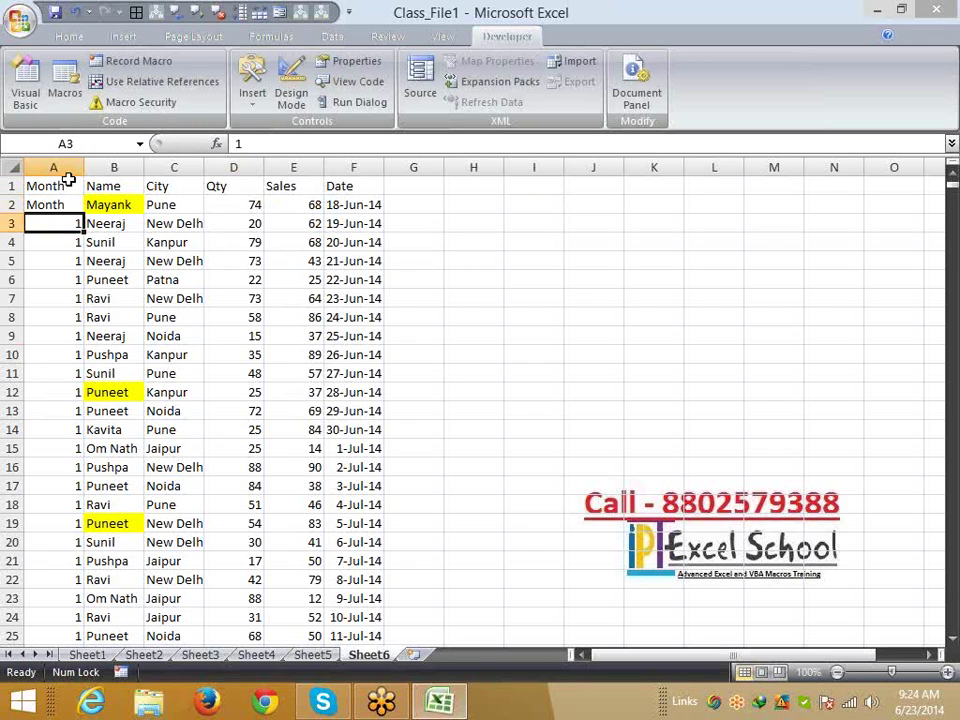
{"action": "key", "text": "Up"}
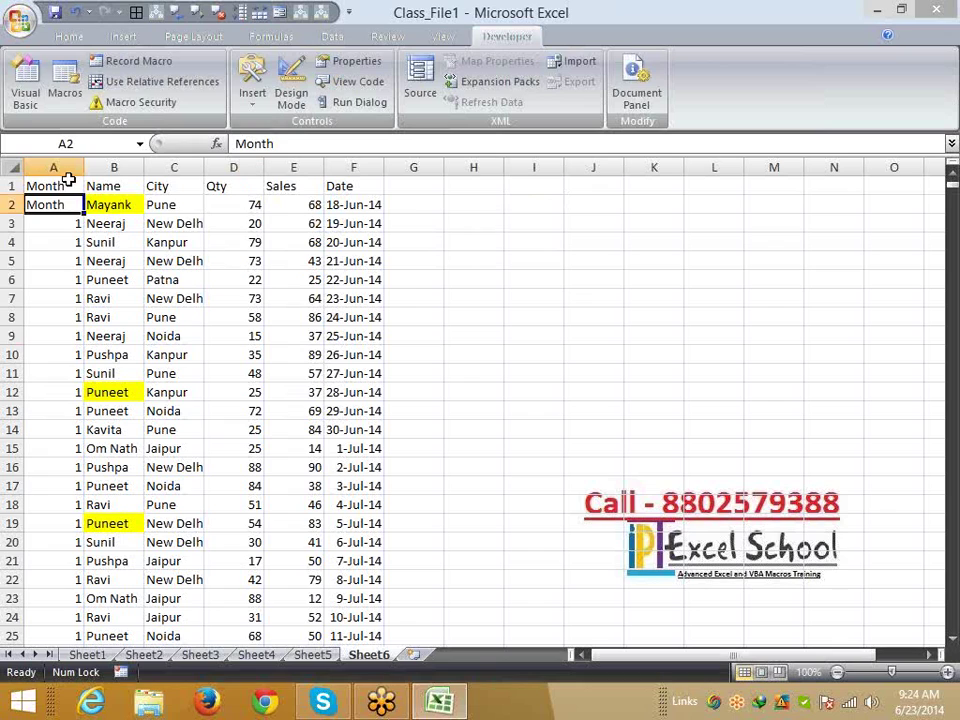
{"action": "key", "text": "ctrl+z"}
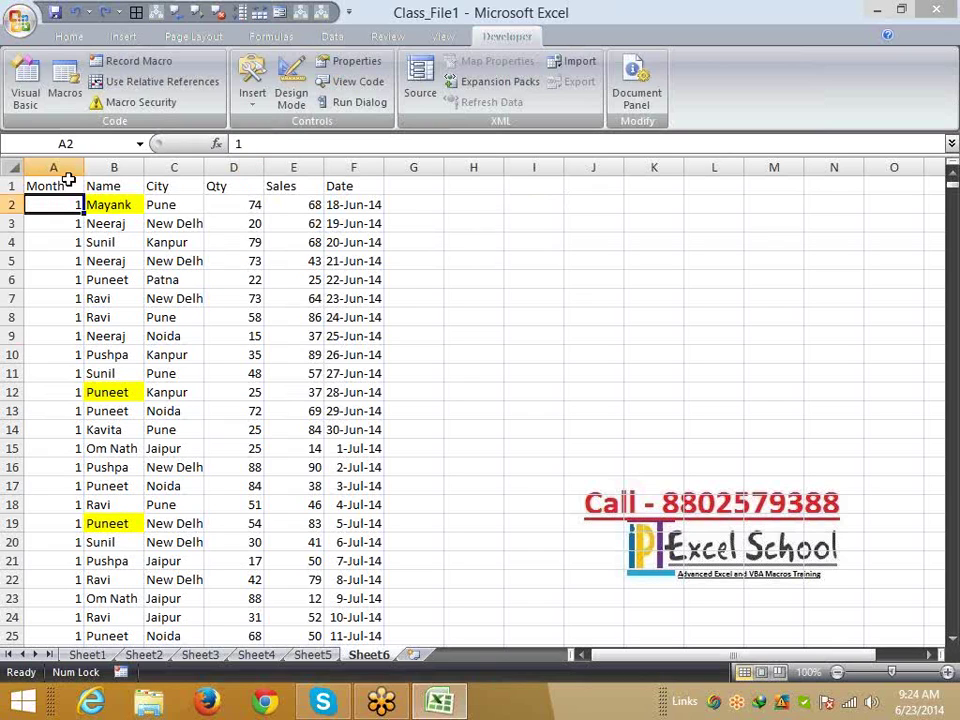
{"action": "left_click", "coordinate": [68, 180]}
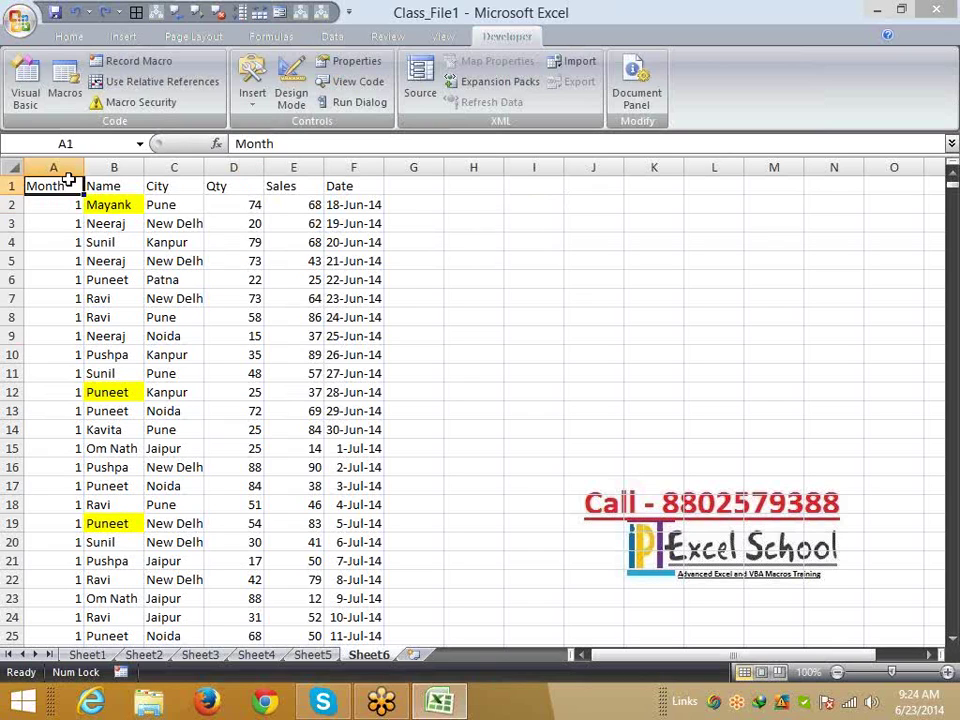
{"action": "type", "text": "Day"}
{"action": "key", "text": "Return"}
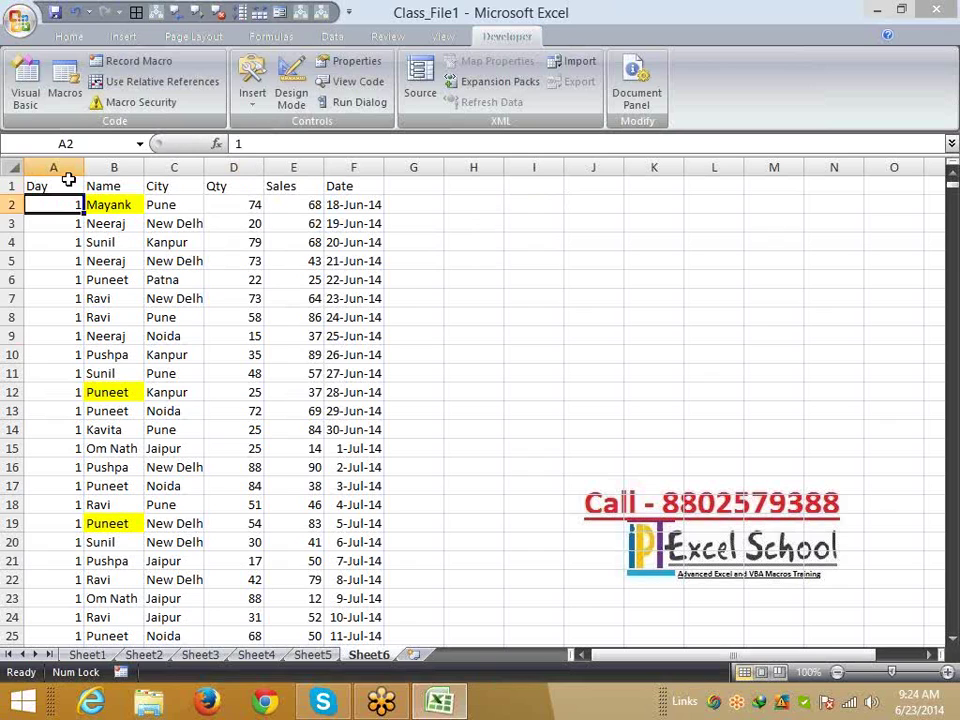
Enter =TEXT(F2,"DDD") in A2 and fill it down to the last data row
{"action": "type", "text": "=te"}
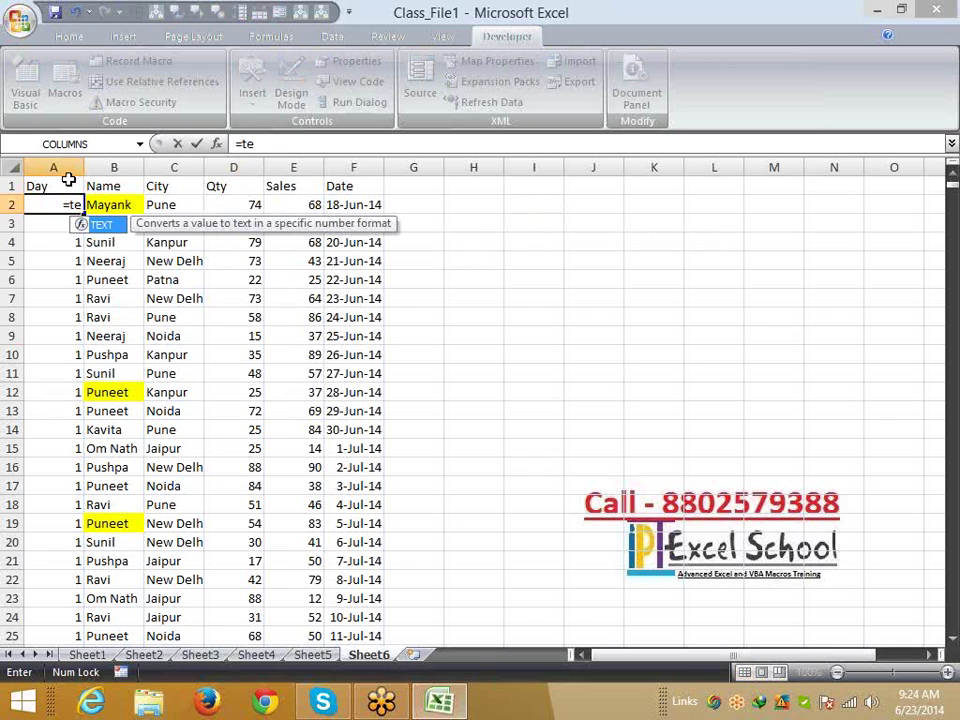
{"action": "key", "text": "Tab"}
{"action": "key", "text": "Right"}
{"action": "key", "text": "Right"}
{"action": "key", "text": "Right"}
{"action": "key", "text": "Right"}
{"action": "key", "text": "Right"}
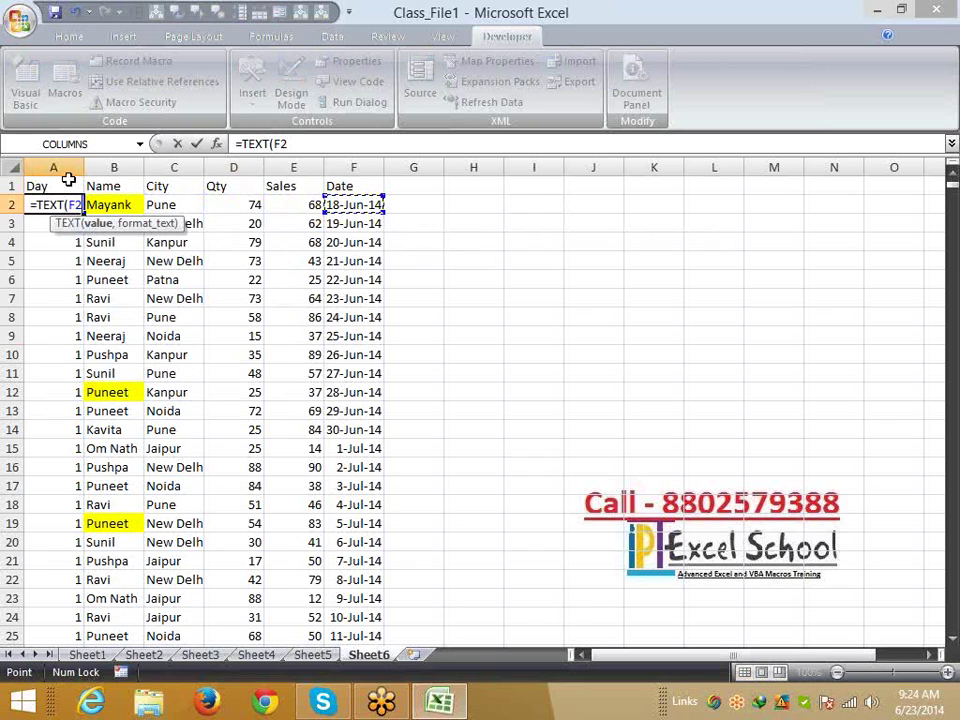
{"action": "type", "text": ",\"DD"}
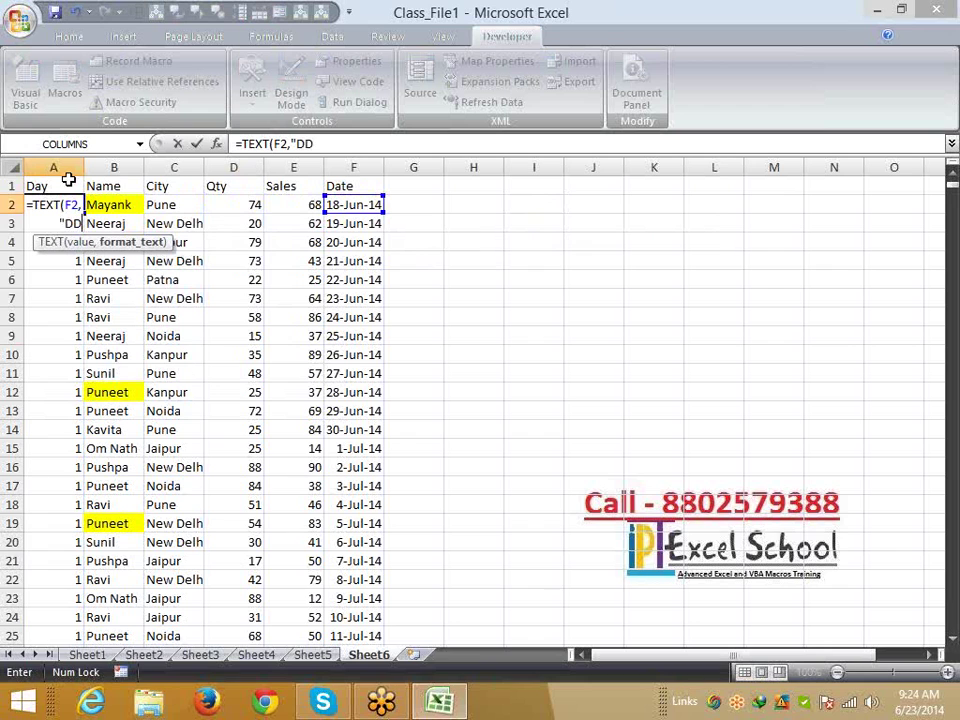
{"action": "type", "text": "D\""}
{"action": "key", "text": "Return"}
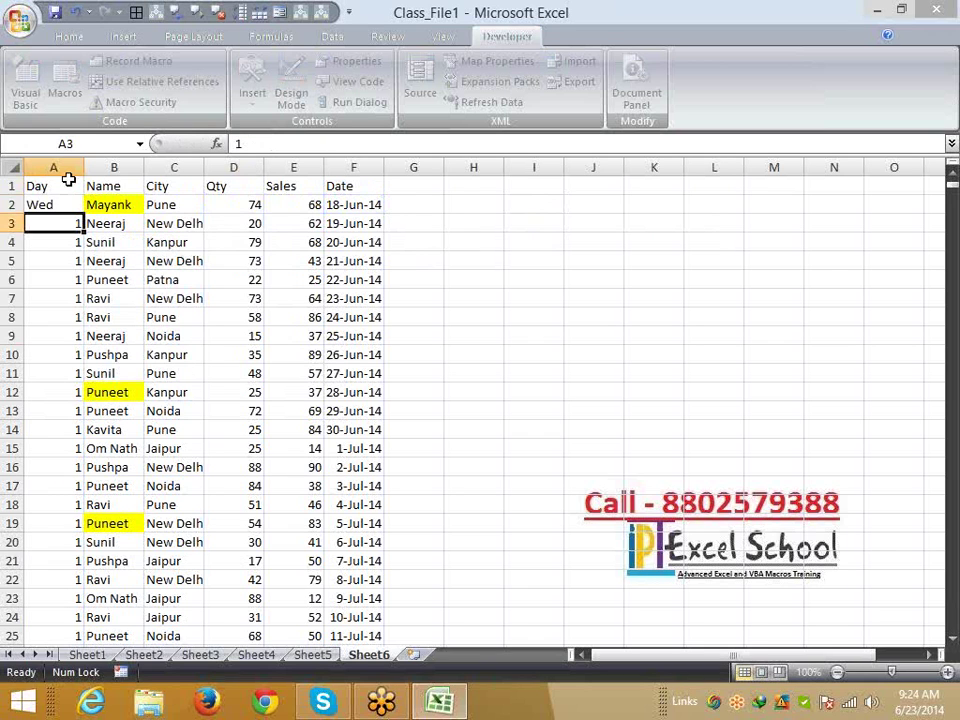
{"action": "key", "text": "Up"}
{"action": "key", "text": "ctrl+shift+Down"}
{"action": "key", "text": "ctrl+d"}
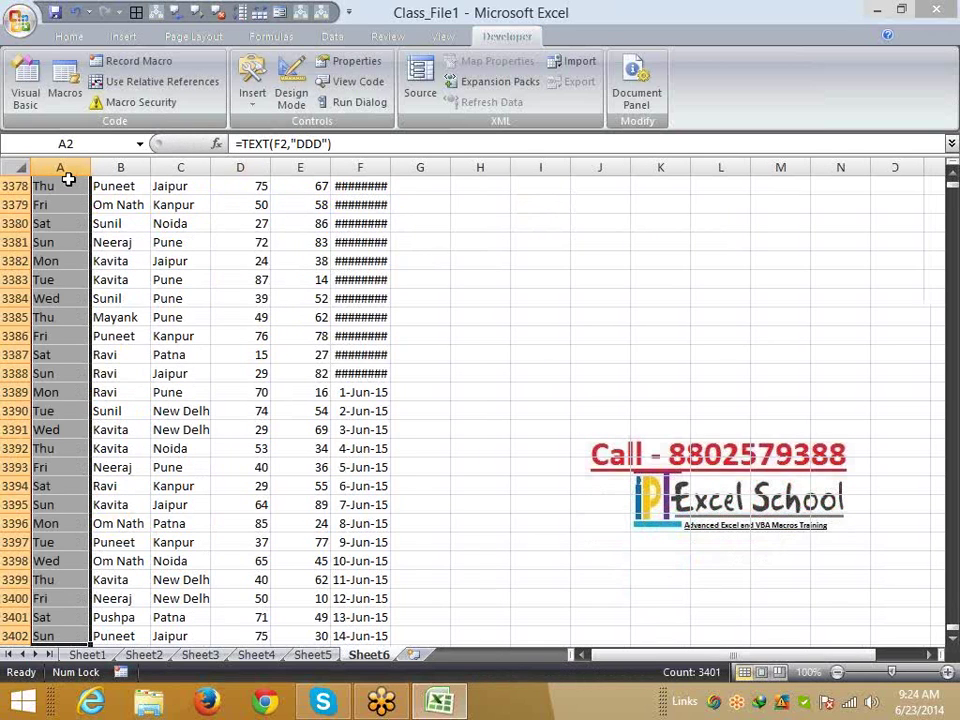
Copy the weekday column and paste it back as plain values
{"action": "key", "text": "ctrl+c"}
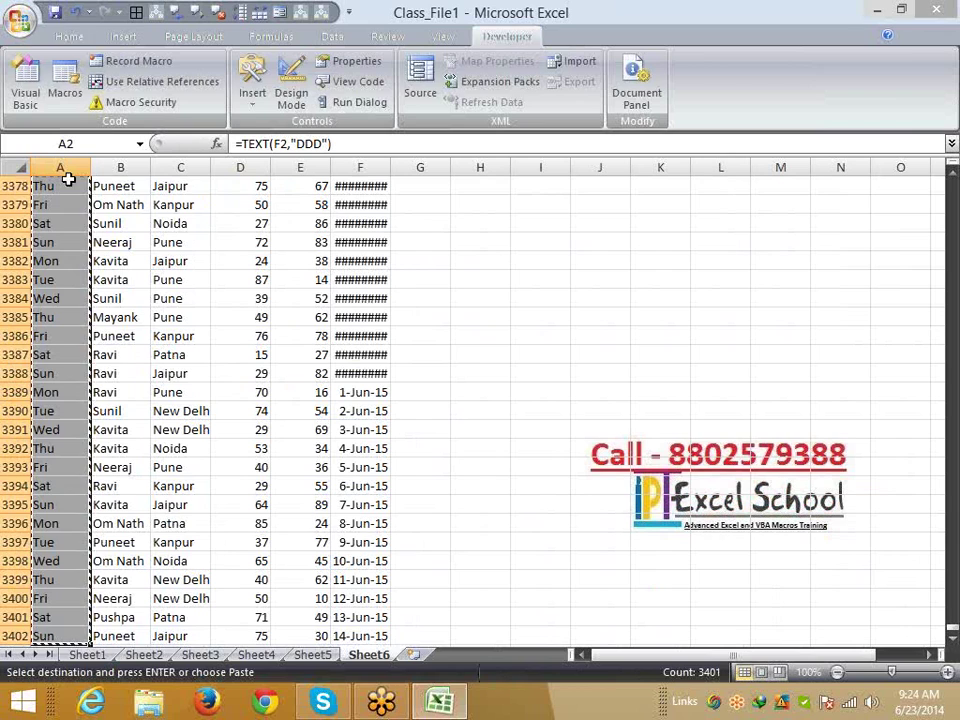
{"action": "left_click", "coordinate": [69, 36]}
{"action": "left_click", "coordinate": [26, 100]}
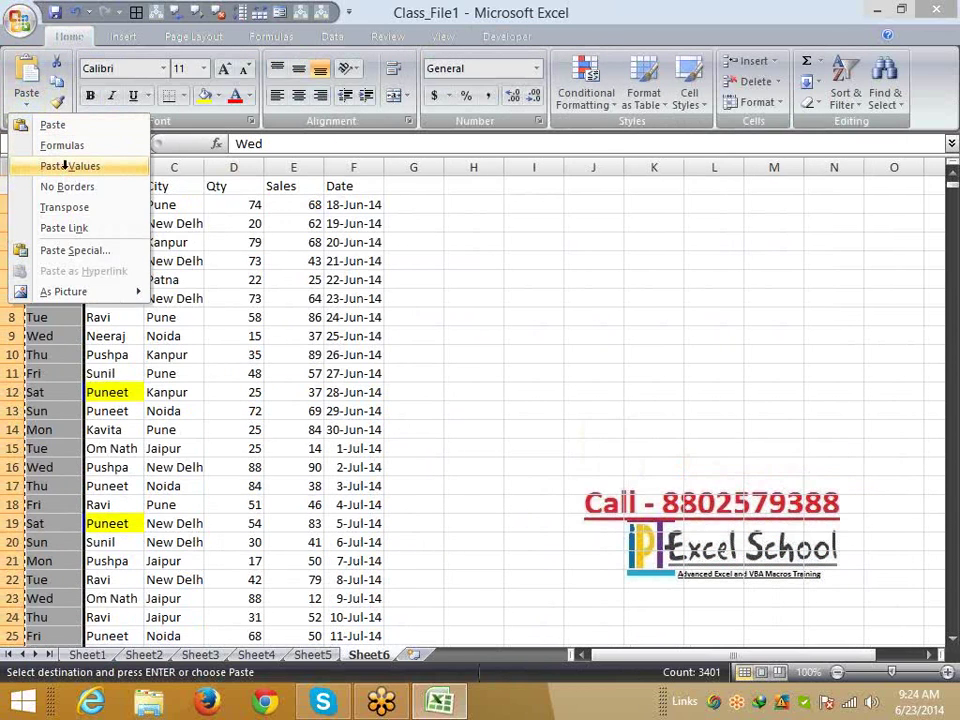
{"action": "left_click", "coordinate": [64, 166]}
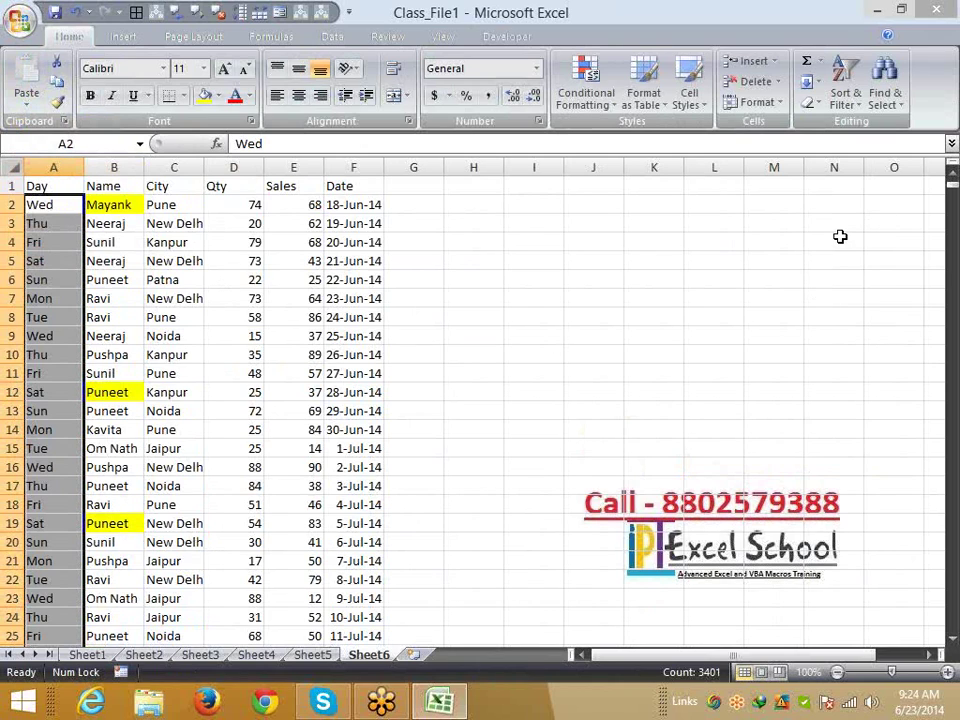
{"action": "left_click", "coordinate": [64, 355]}
{"action": "left_click", "coordinate": [64, 390]}
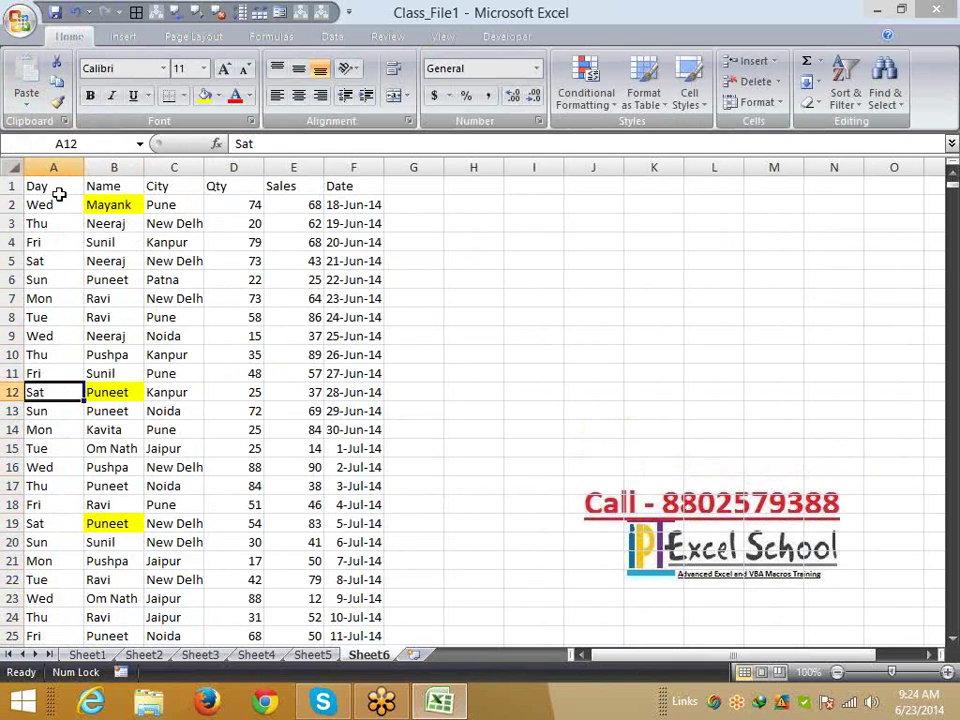
{"action": "left_click_drag", "start_coordinate": [60, 188], "coordinate": [353, 192]}
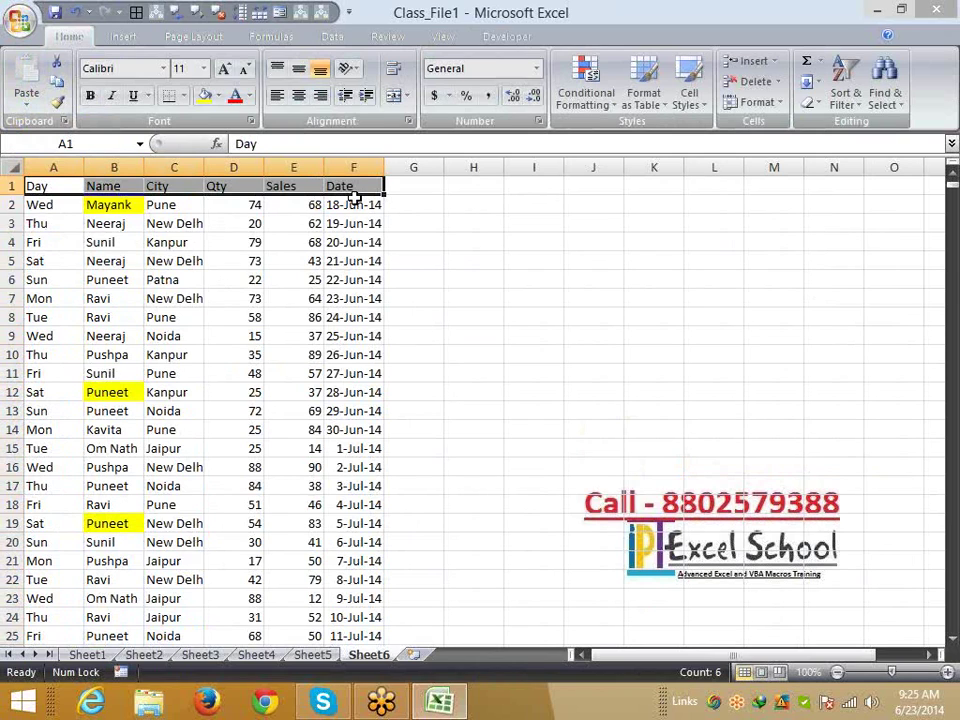
{"action": "left_click", "coordinate": [345, 242]}
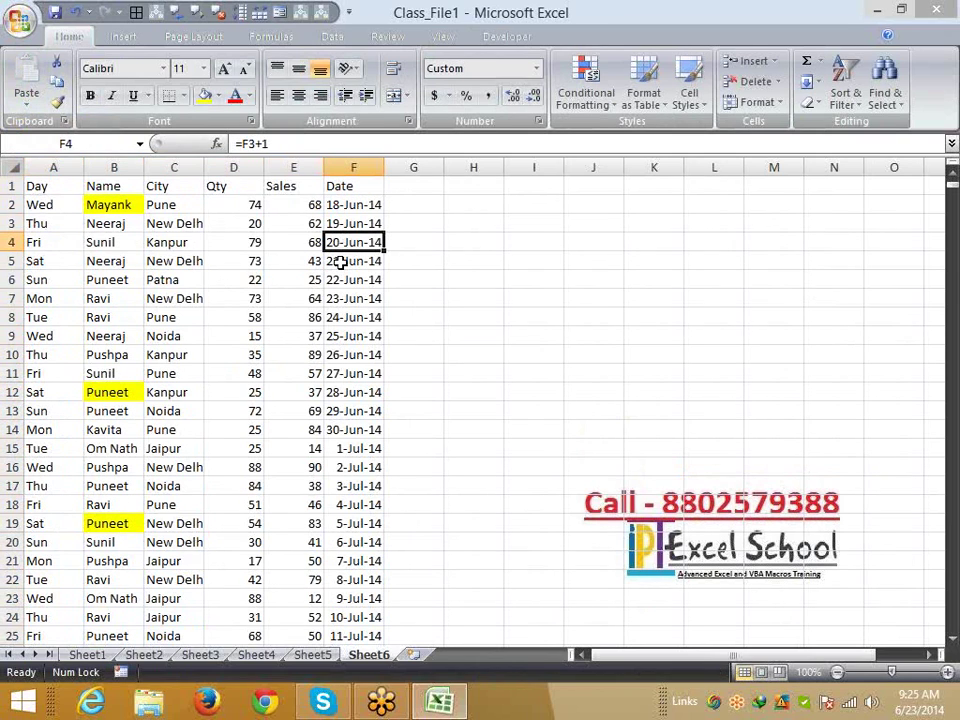
{"action": "left_click_drag", "start_coordinate": [345, 422], "coordinate": [339, 204]}
{"action": "left_click_drag", "start_coordinate": [368, 454], "coordinate": [345, 630]}
{"action": "scroll", "coordinate": [345, 630], "scroll_direction": "down", "scroll_amount": 9}
{"action": "scroll", "coordinate": [364, 525], "scroll_direction": "up", "scroll_amount": 3}
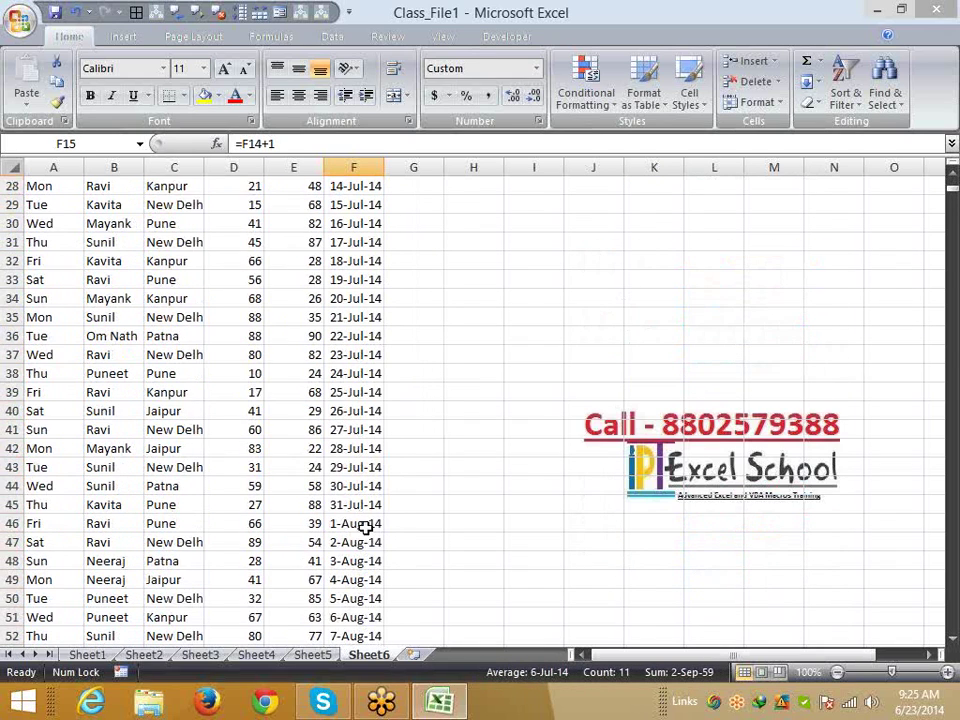
{"action": "double_click", "coordinate": [383, 162]}
{"action": "left_click", "coordinate": [374, 205]}
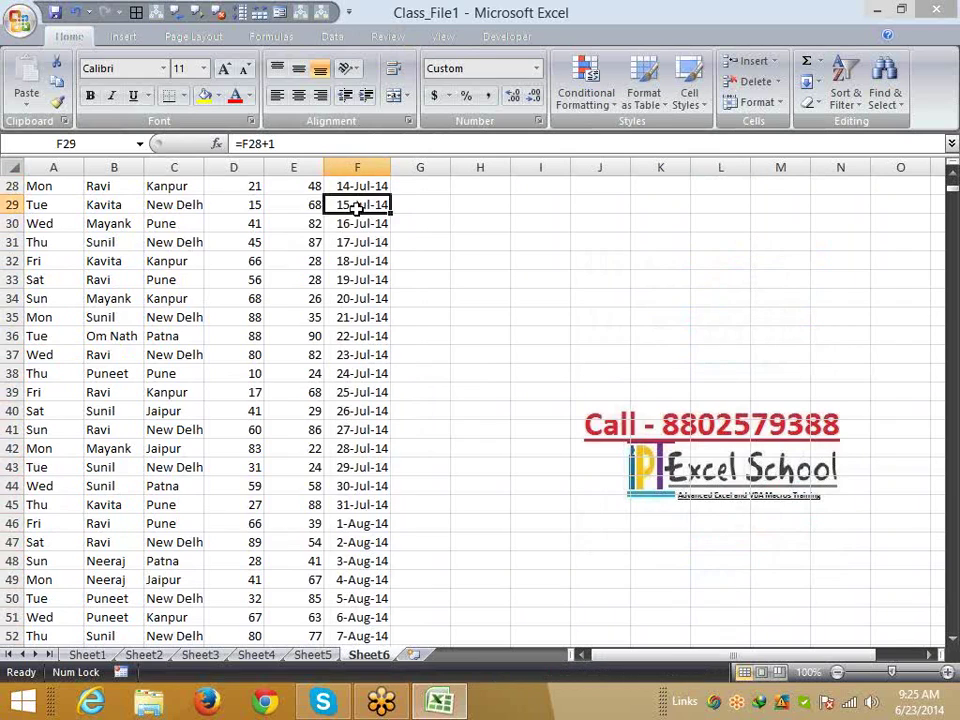
{"action": "scroll", "coordinate": [374, 205], "scroll_direction": "up", "scroll_amount": 9}
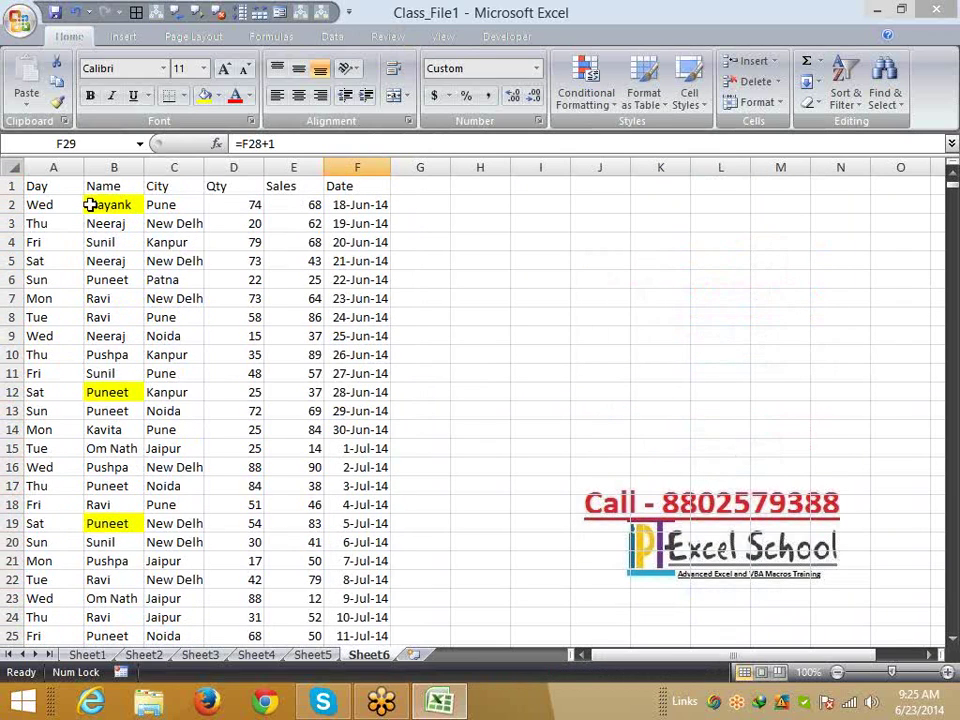
{"action": "left_click", "coordinate": [53, 167]}
{"action": "left_click", "coordinate": [114, 167]}
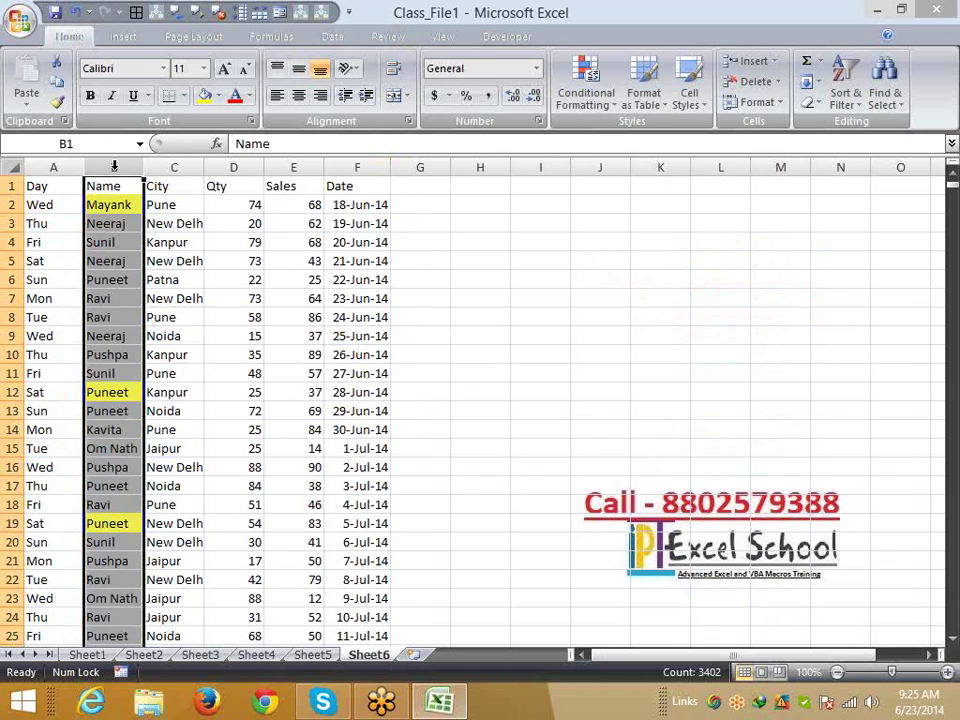
{"action": "left_click", "coordinate": [163, 167]}
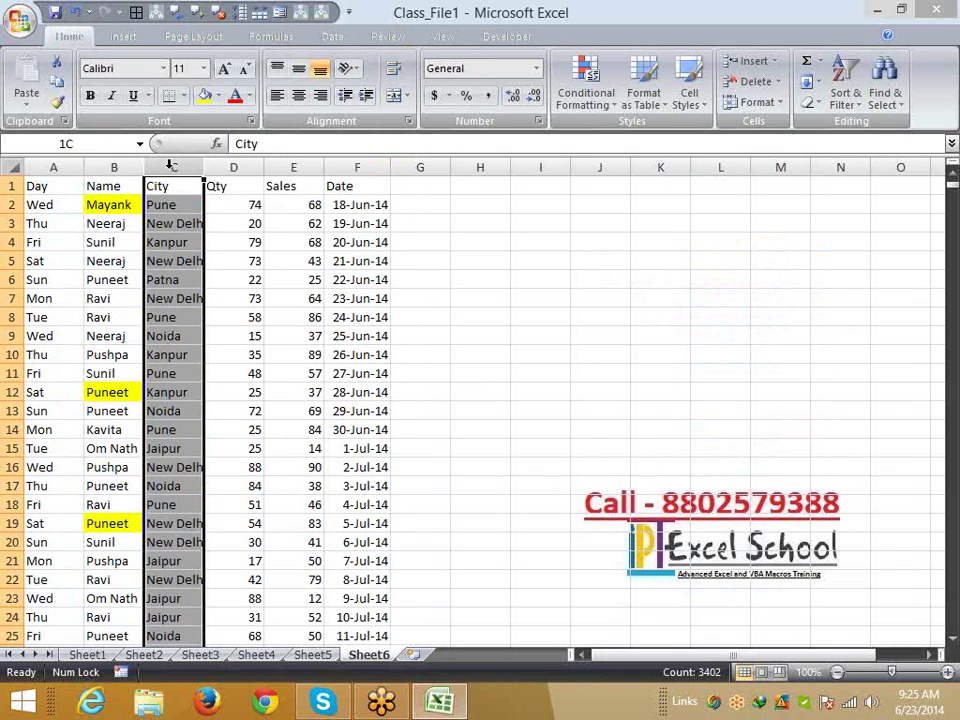
{"action": "left_click", "coordinate": [281, 167]}
{"action": "left_click", "coordinate": [151, 186]}
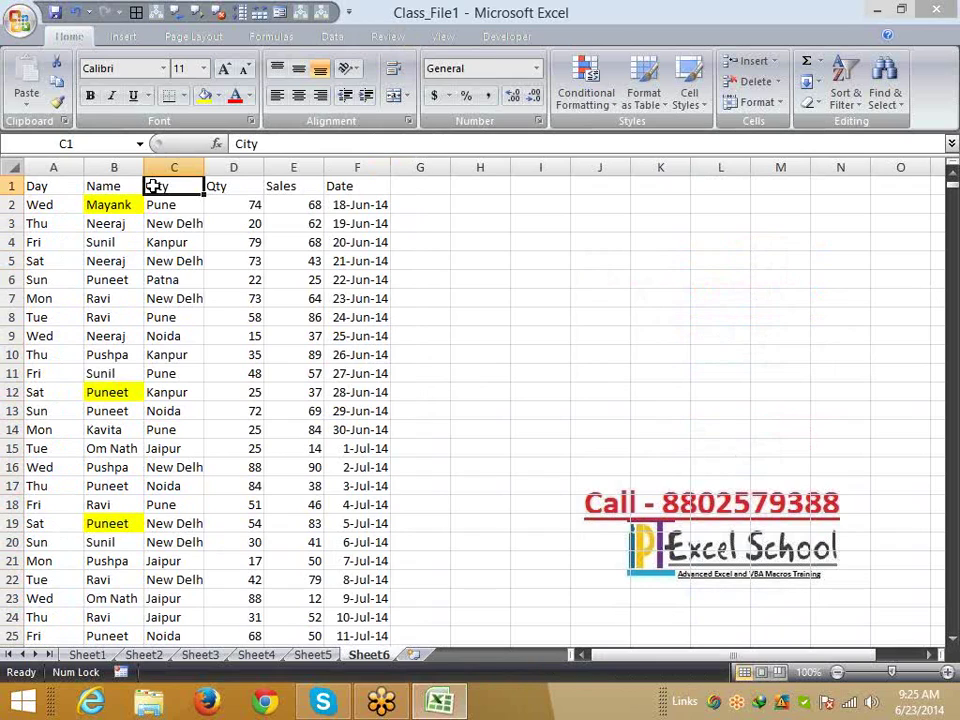
{"action": "left_click_drag", "start_coordinate": [39, 186], "coordinate": [343, 191]}
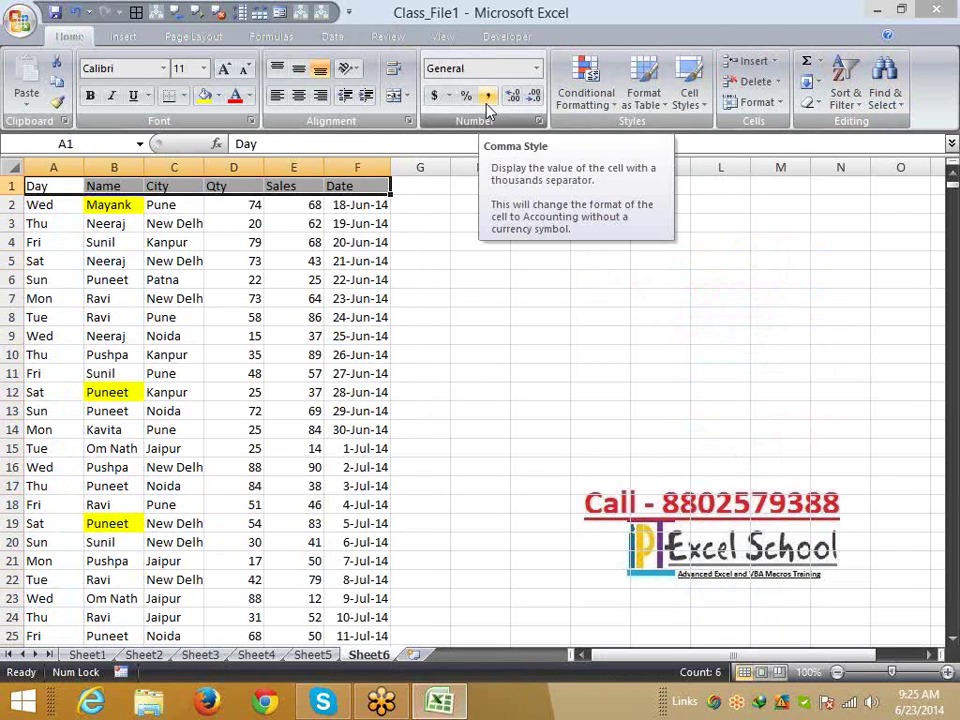
{"action": "left_click", "coordinate": [156, 220]}
{"action": "left_click", "coordinate": [163, 240]}
{"action": "left_click", "coordinate": [137, 208]}
{"action": "left_click", "coordinate": [157, 199]}
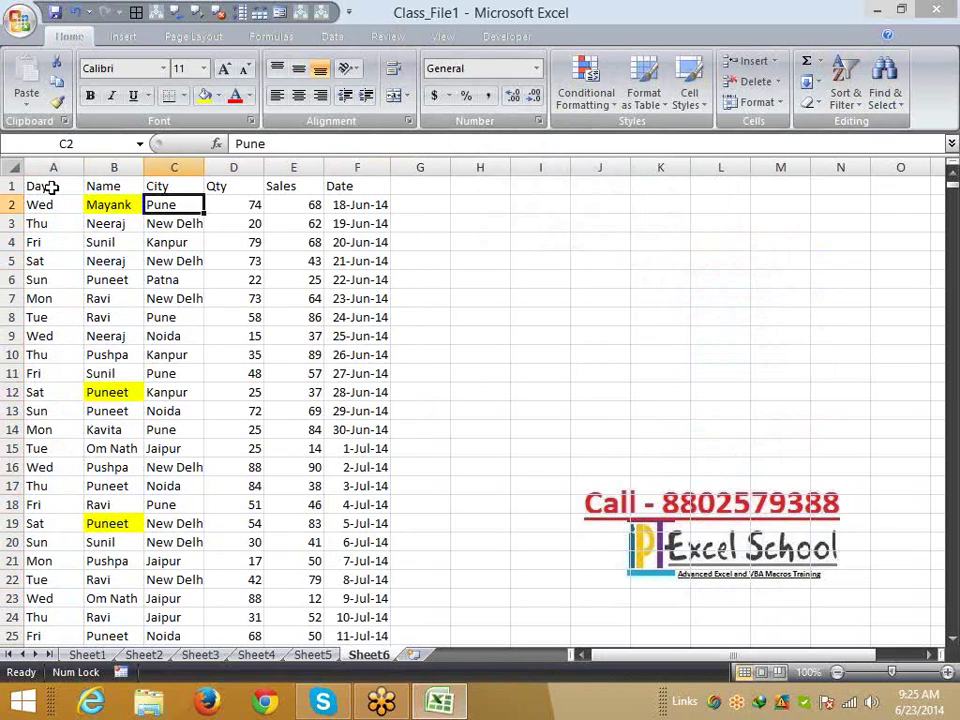
{"action": "left_click", "coordinate": [47, 186]}
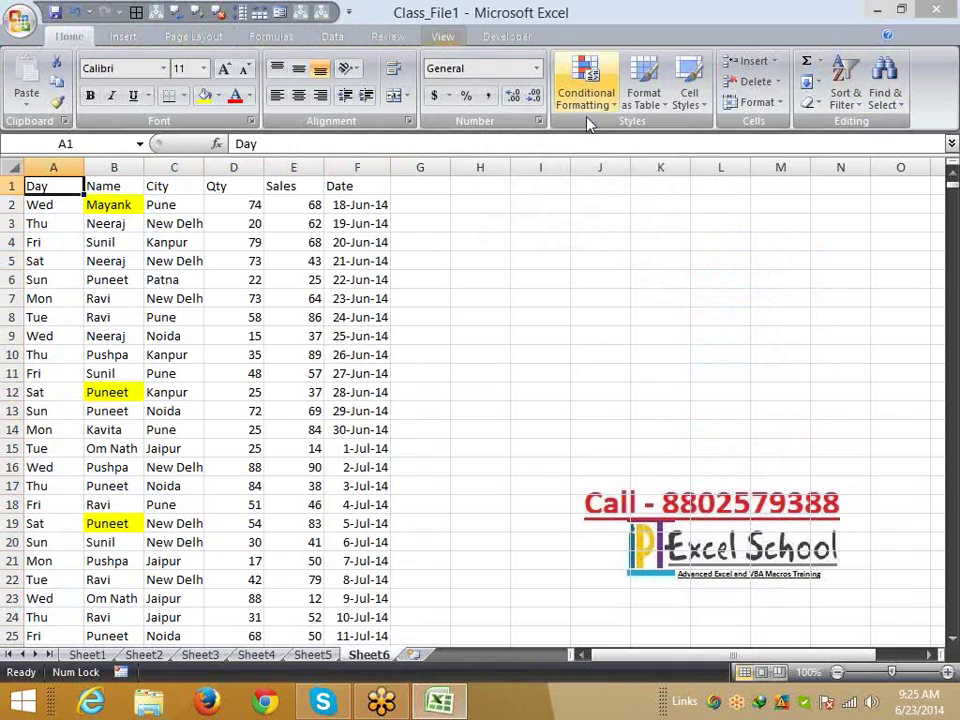
{"action": "left_click", "coordinate": [942, 49]}
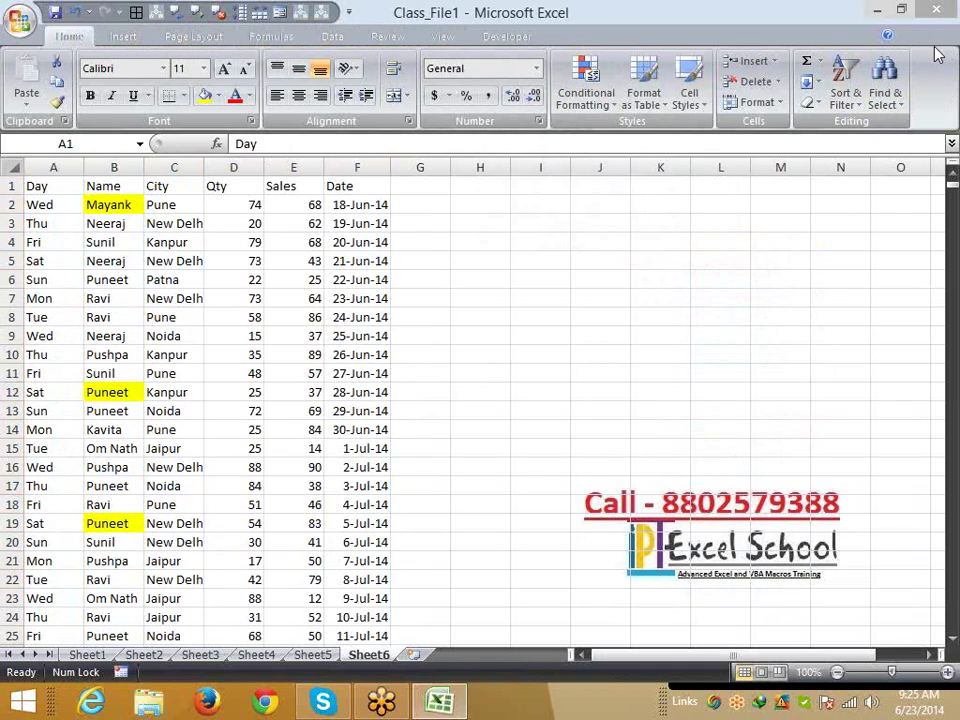
{"action": "left_click", "coordinate": [217, 164]}
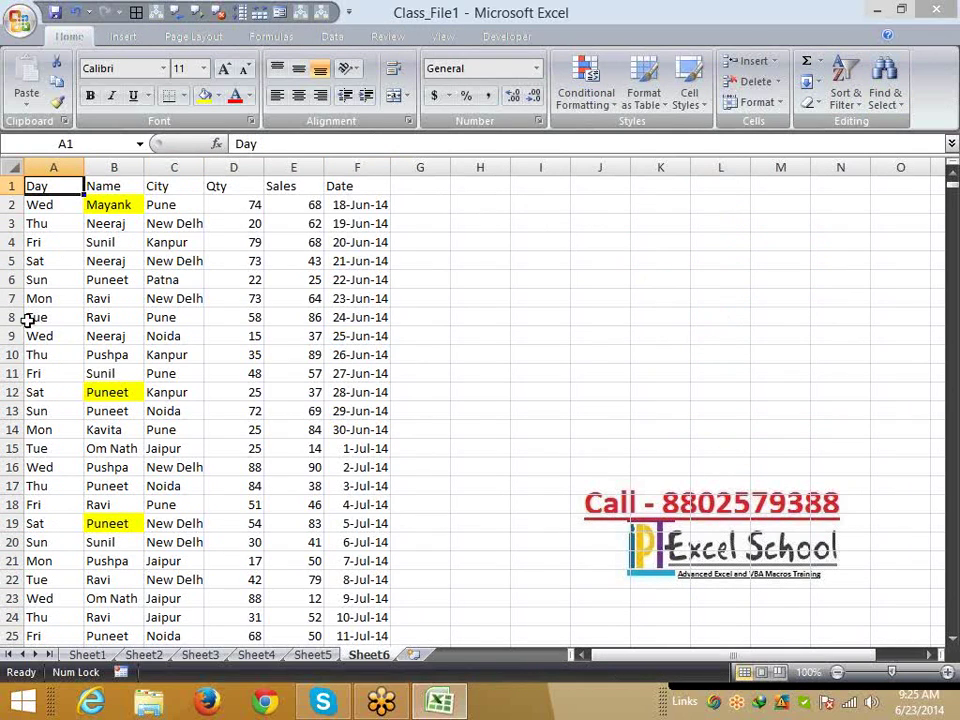
{"action": "left_click", "coordinate": [12, 373]}
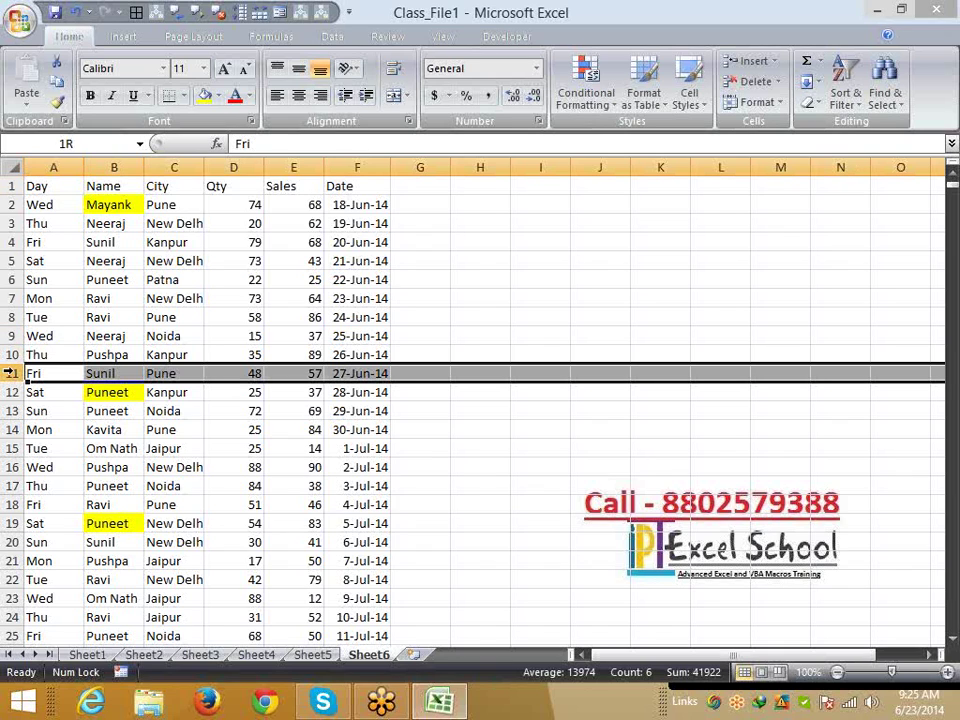
{"action": "right_click", "coordinate": [12, 373]}
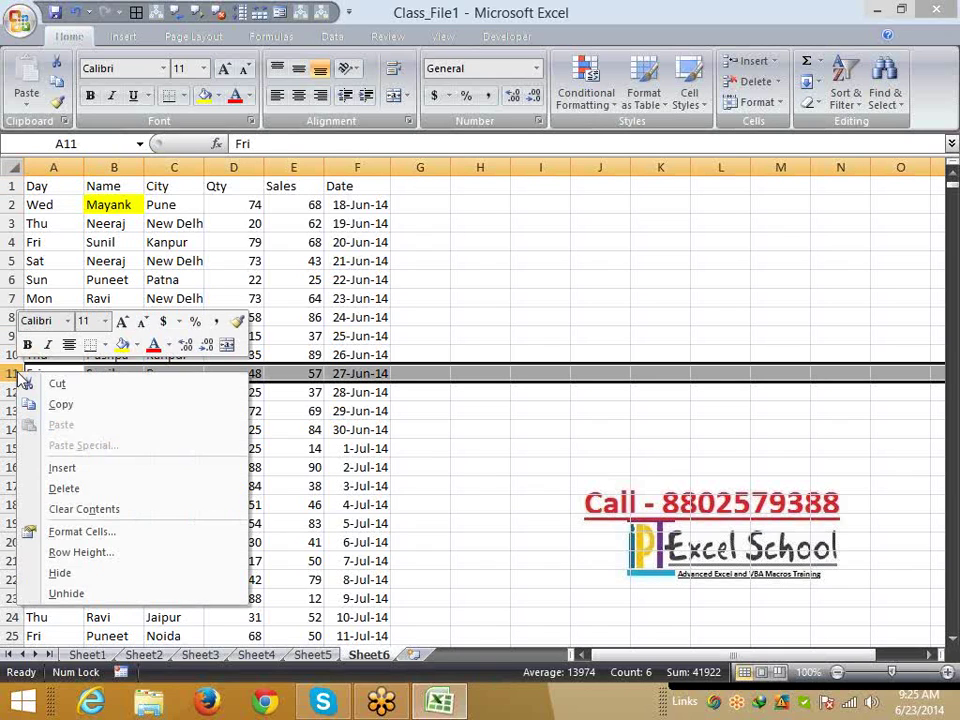
{"action": "left_click", "coordinate": [62, 467]}
{"action": "left_click", "coordinate": [94, 466]}
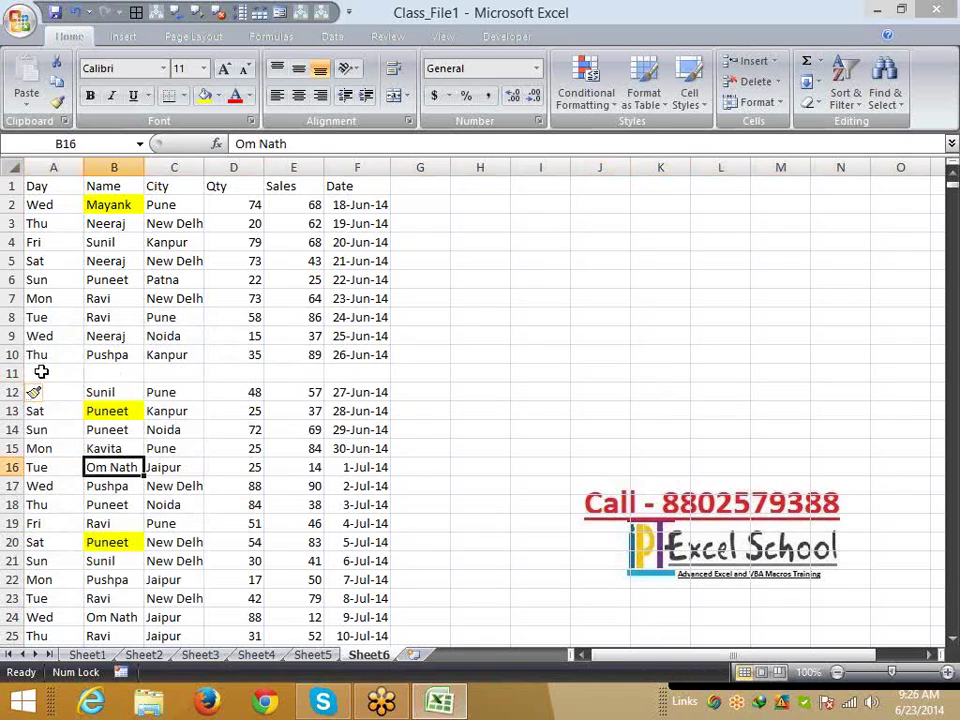
{"action": "left_click", "coordinate": [64, 372]}
{"action": "left_click_drag", "start_coordinate": [64, 372], "coordinate": [354, 377]}
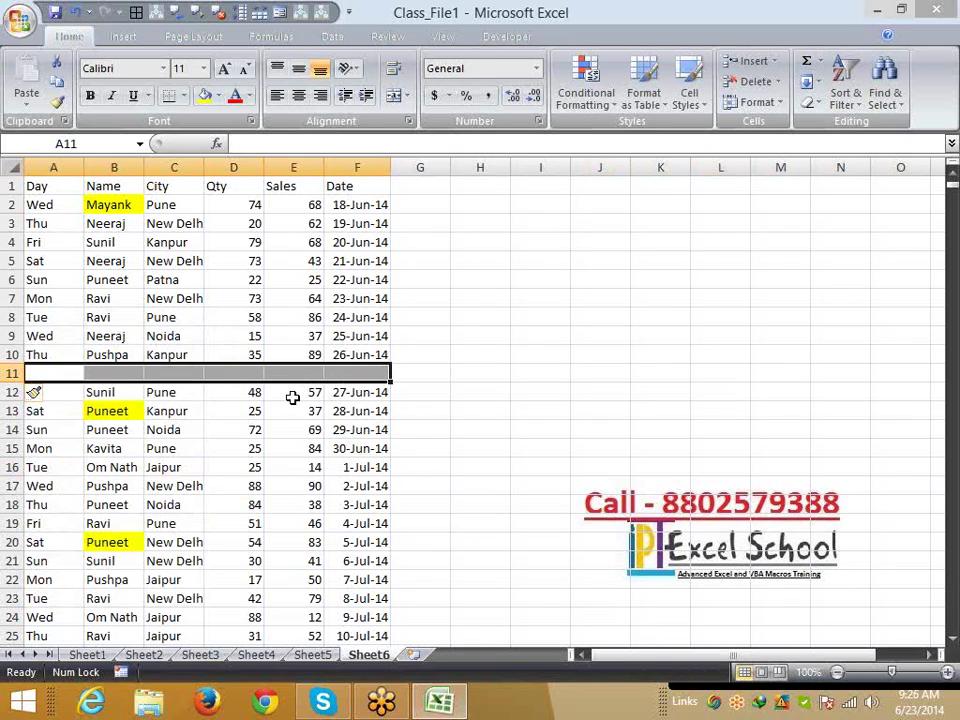
{"action": "left_click", "coordinate": [220, 430]}
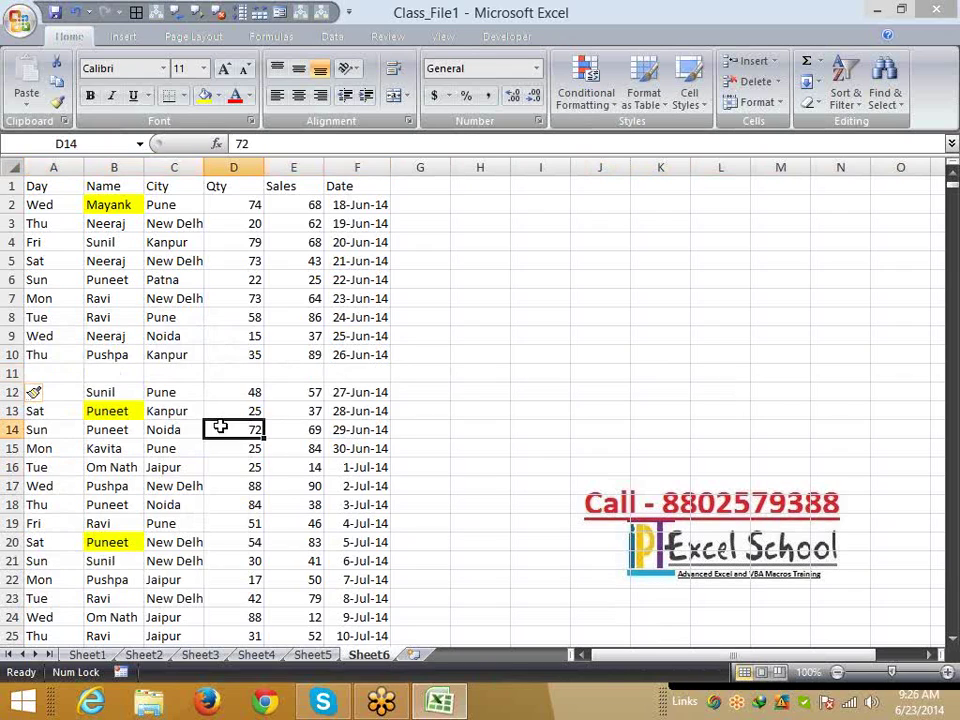
{"action": "left_click", "coordinate": [5, 372]}
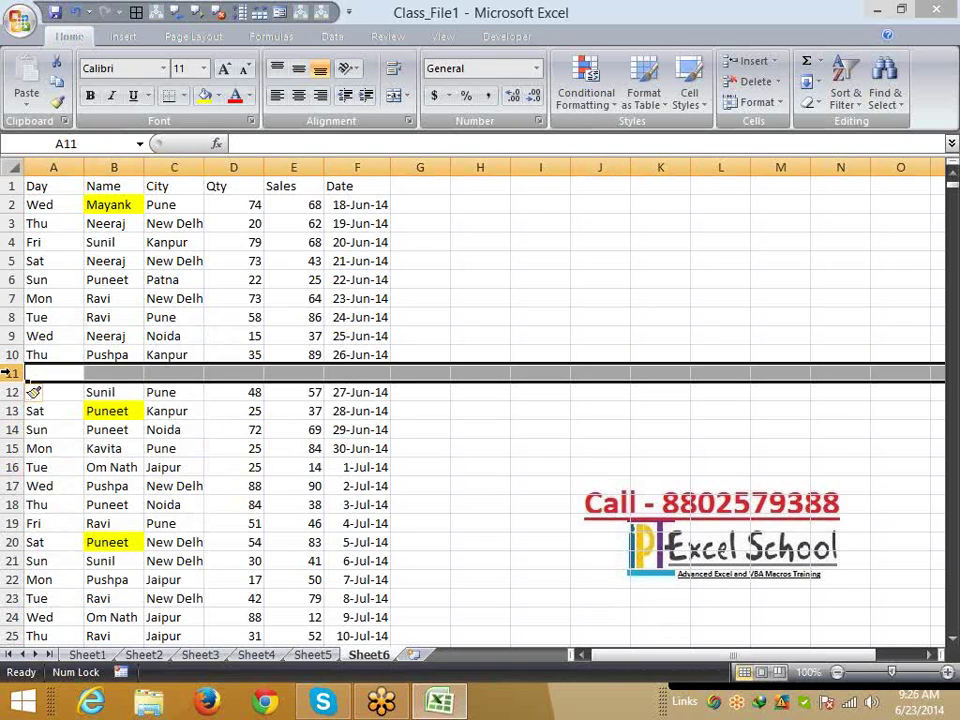
{"action": "right_click", "coordinate": [8, 372]}
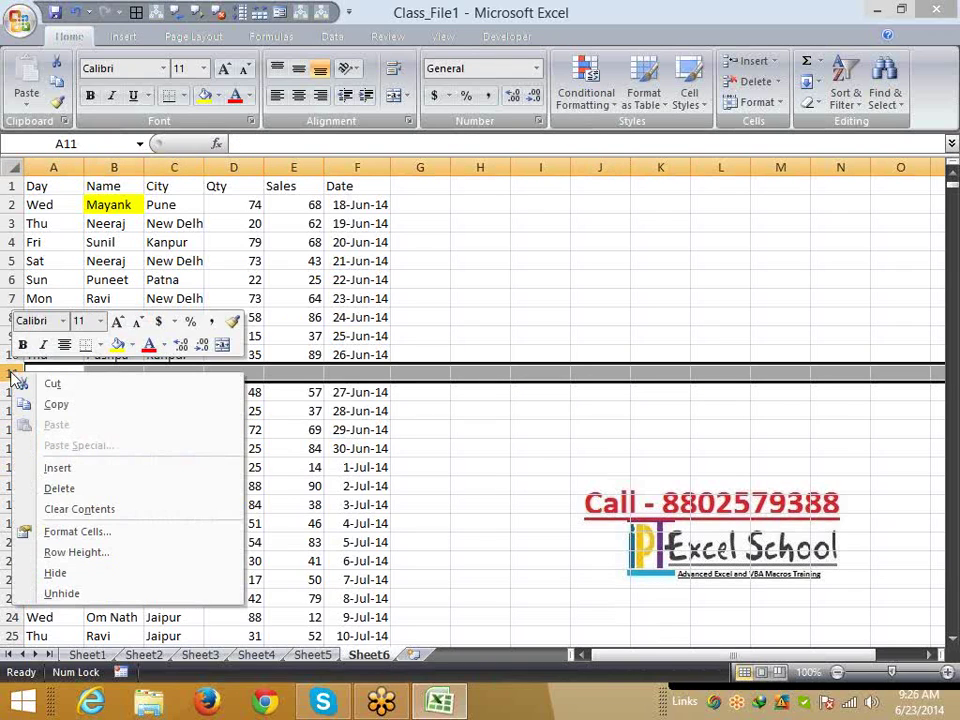
{"action": "left_click", "coordinate": [66, 487]}
{"action": "left_click", "coordinate": [165, 431]}
{"action": "left_click", "coordinate": [45, 202]}
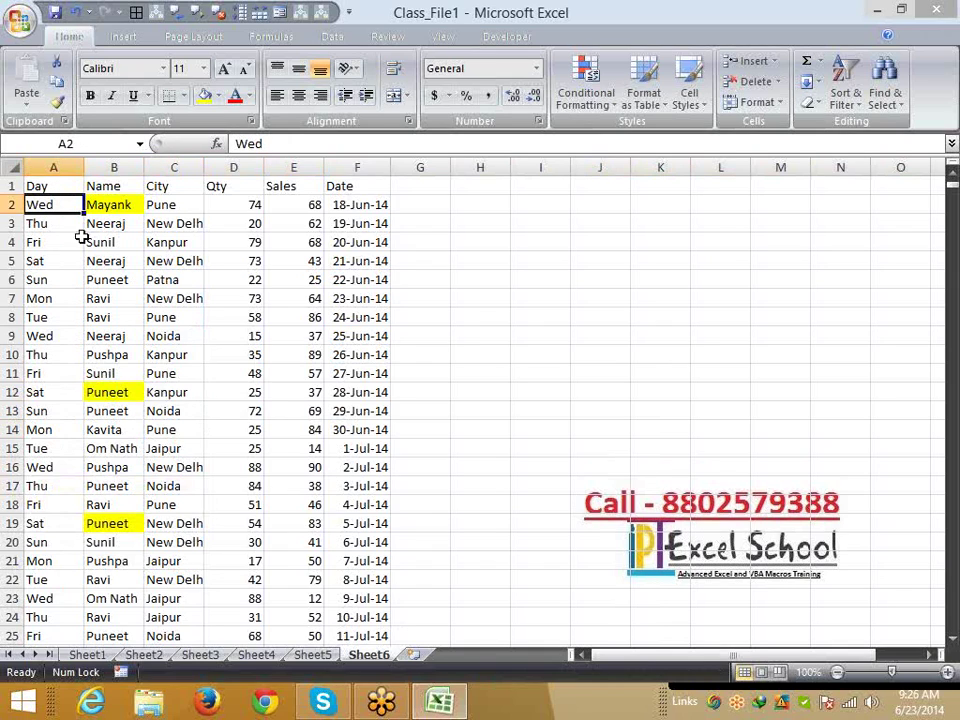
Insert a PivotTable from Sheet6!$A$1:$F$3402 on a new worksheet
{"action": "left_click", "coordinate": [122, 38]}
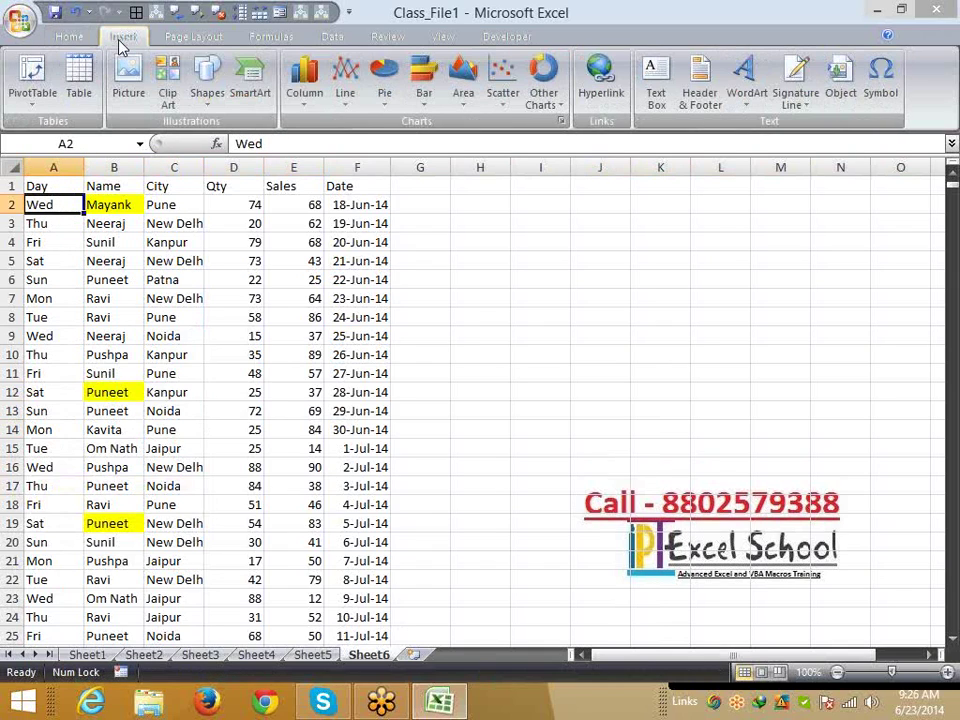
{"action": "left_click", "coordinate": [33, 100]}
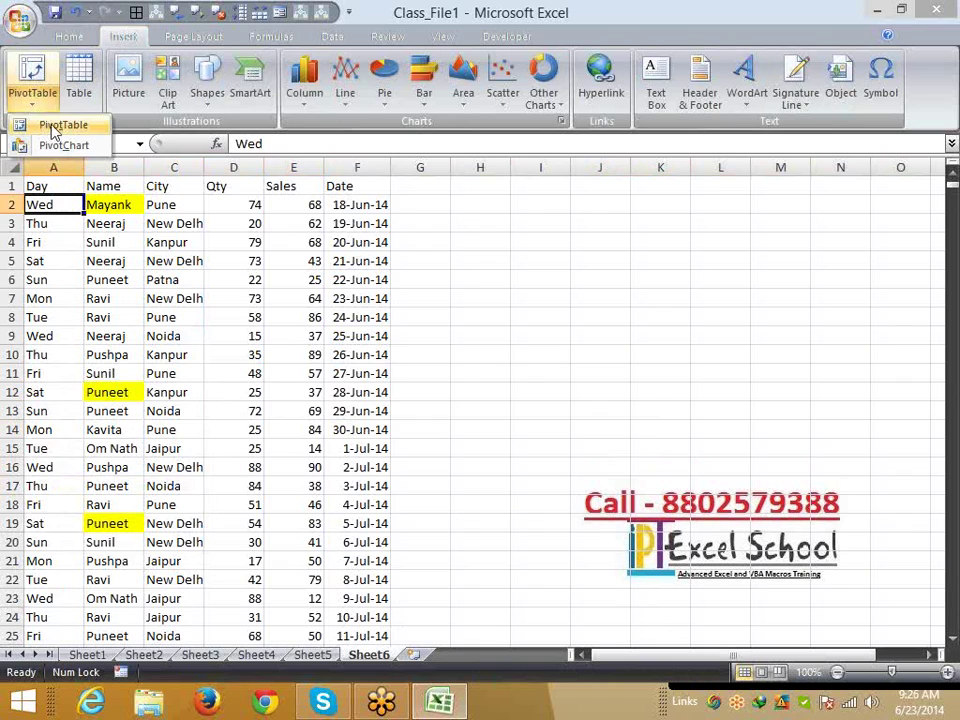
{"action": "left_click", "coordinate": [58, 126]}
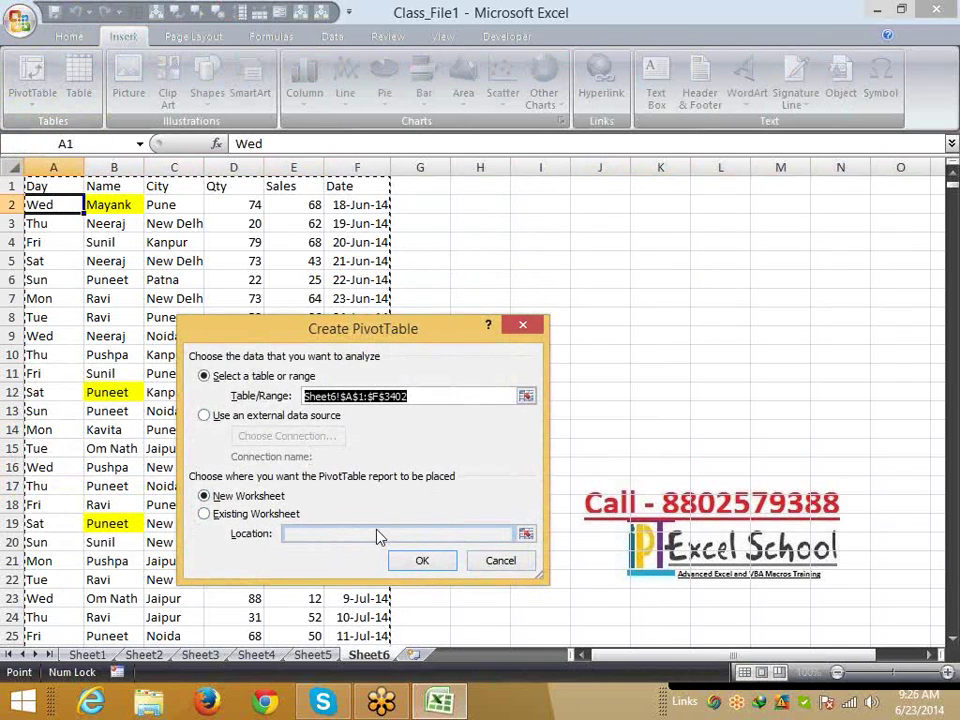
{"action": "left_click", "coordinate": [414, 561]}
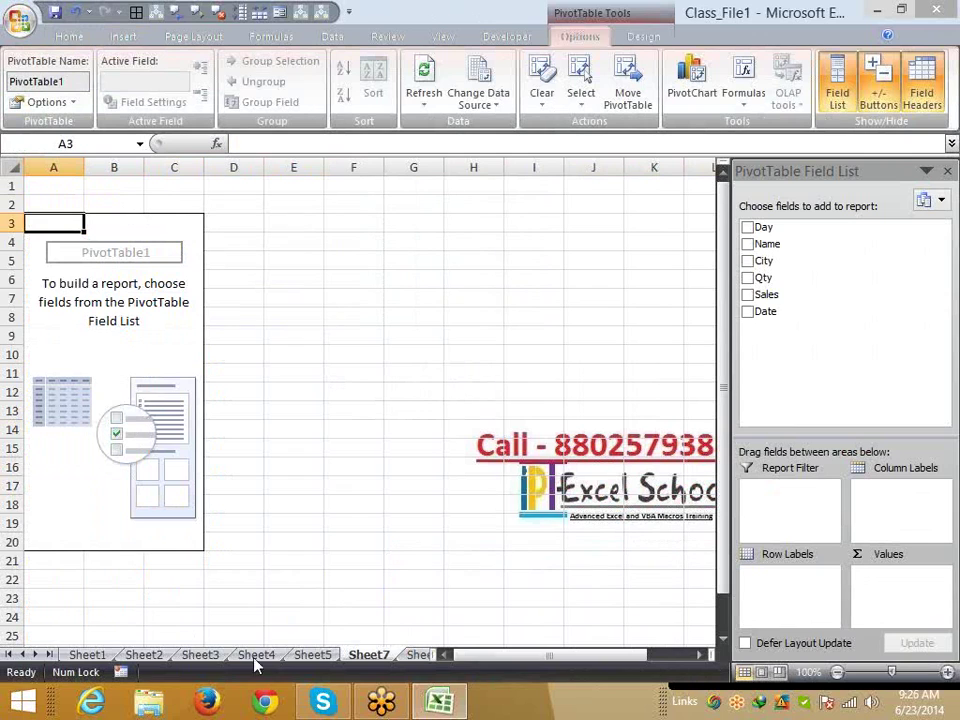
{"action": "left_click", "coordinate": [413, 657]}
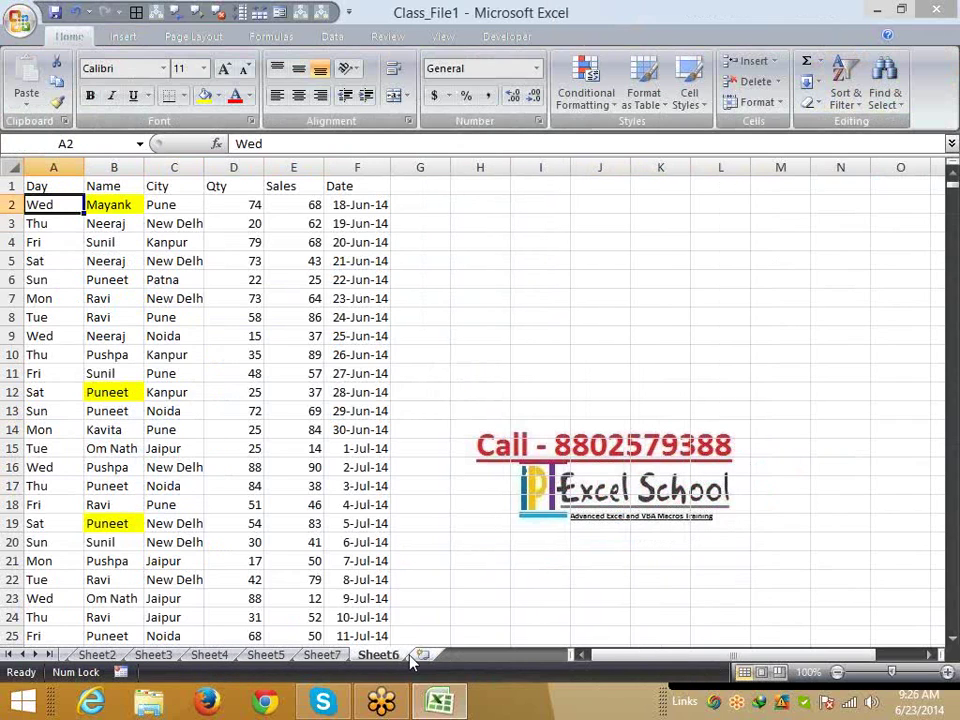
{"action": "left_click", "coordinate": [333, 655]}
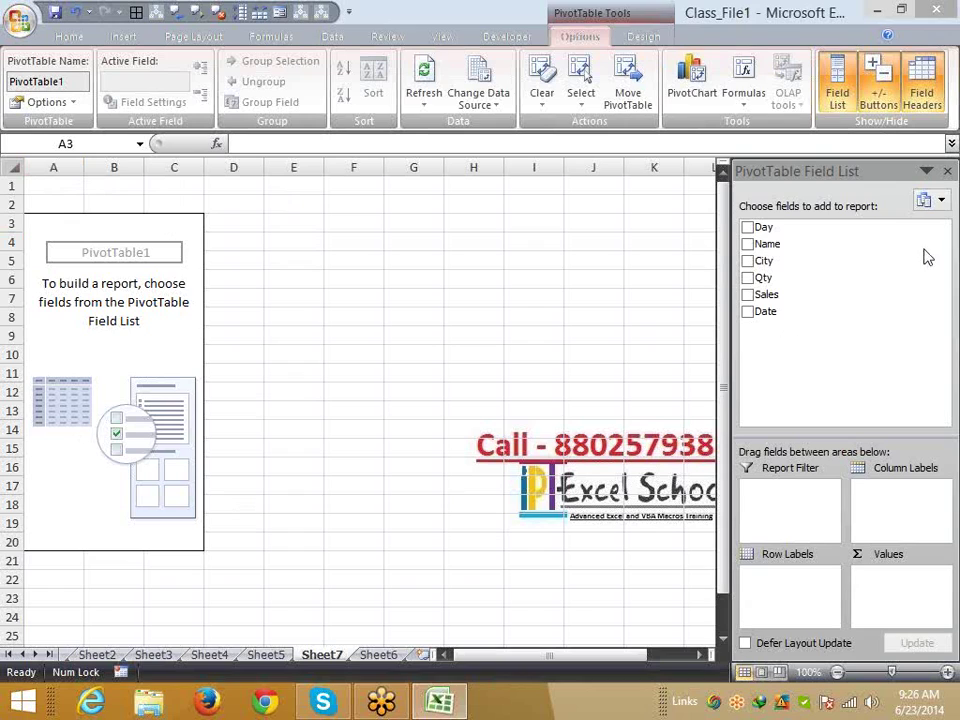
{"action": "left_click", "coordinate": [950, 233]}
{"action": "left_click", "coordinate": [868, 282]}
{"action": "mouse_move", "coordinate": [783, 213]}
{"action": "left_mouse_down"}
{"action": "mouse_move", "coordinate": [793, 219]}
{"action": "mouse_move", "coordinate": [801, 274]}
{"action": "mouse_move", "coordinate": [750, 339]}
{"action": "mouse_move", "coordinate": [728, 224]}
{"action": "mouse_move", "coordinate": [754, 212]}
{"action": "left_mouse_up"}
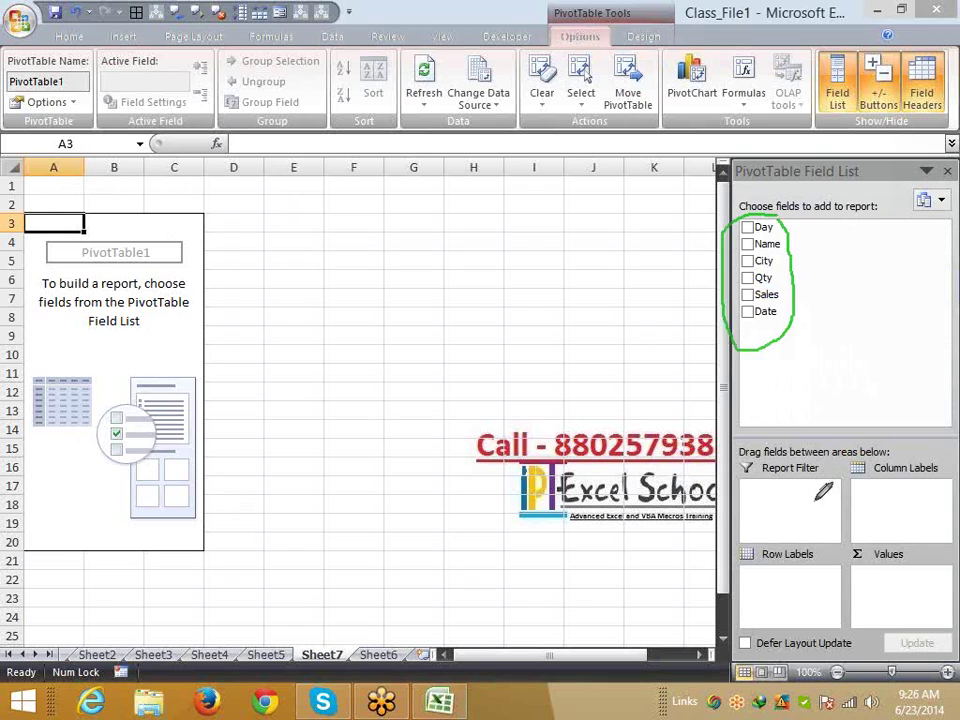
{"action": "left_click_drag", "start_coordinate": [768, 489], "coordinate": [806, 478]}
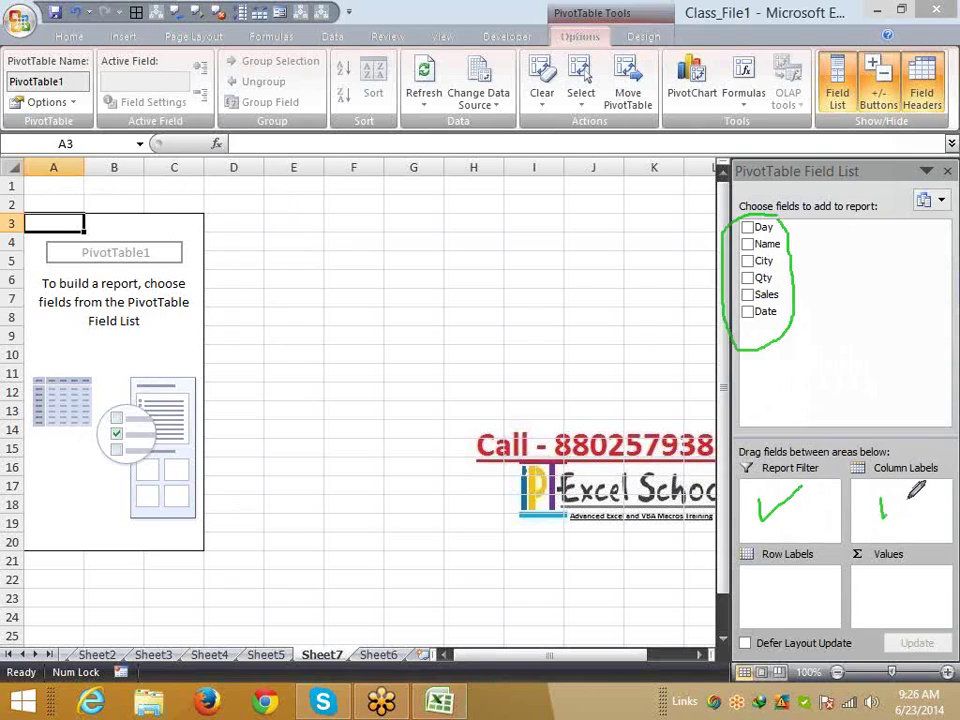
{"action": "left_click_drag", "start_coordinate": [881, 503], "coordinate": [911, 494]}
{"action": "left_click_drag", "start_coordinate": [768, 590], "coordinate": [806, 583]}
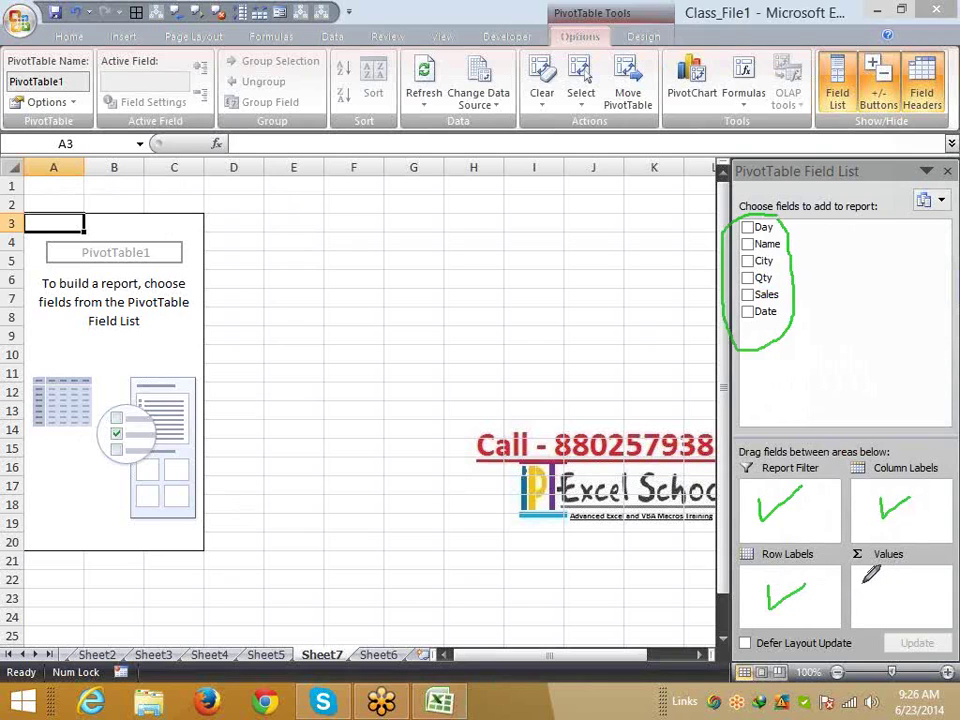
{"action": "mouse_move", "coordinate": [866, 586]}
{"action": "left_mouse_down"}
{"action": "mouse_move", "coordinate": [880, 604]}
{"action": "mouse_move", "coordinate": [908, 584]}
{"action": "left_mouse_up"}
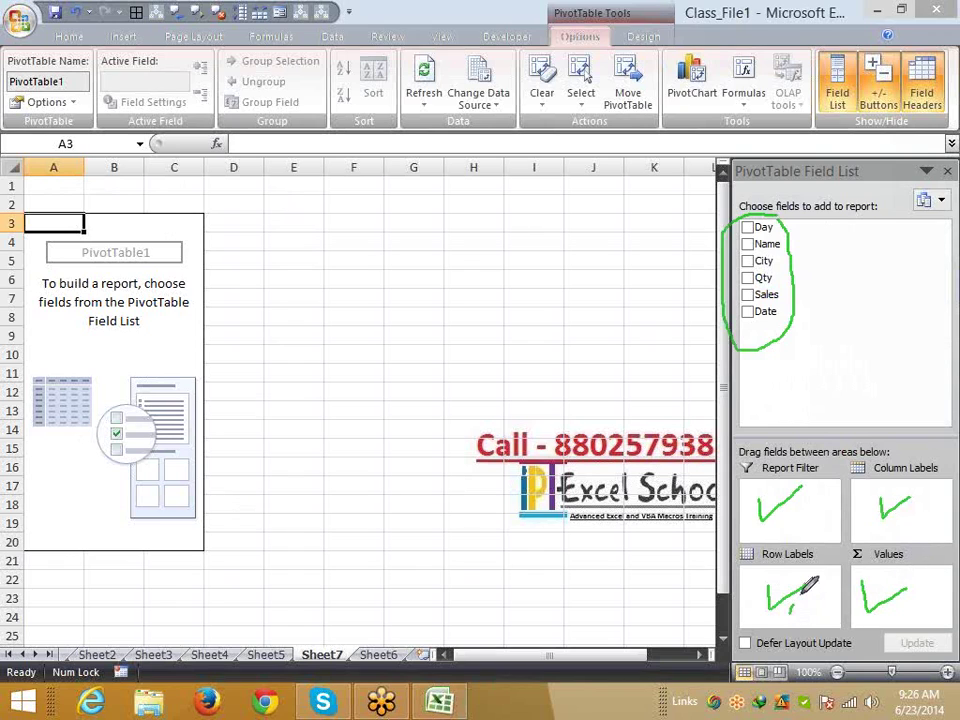
{"action": "left_click_drag", "start_coordinate": [790, 612], "coordinate": [880, 480]}
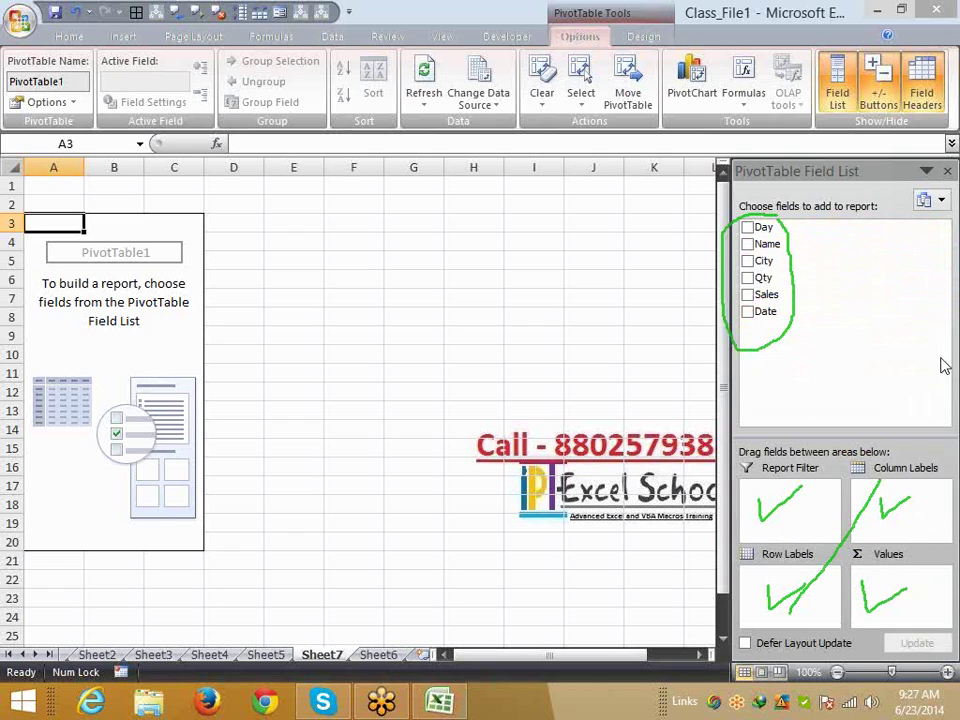
{"action": "right_click", "coordinate": [864, 372]}
{"action": "left_click", "coordinate": [862, 367]}
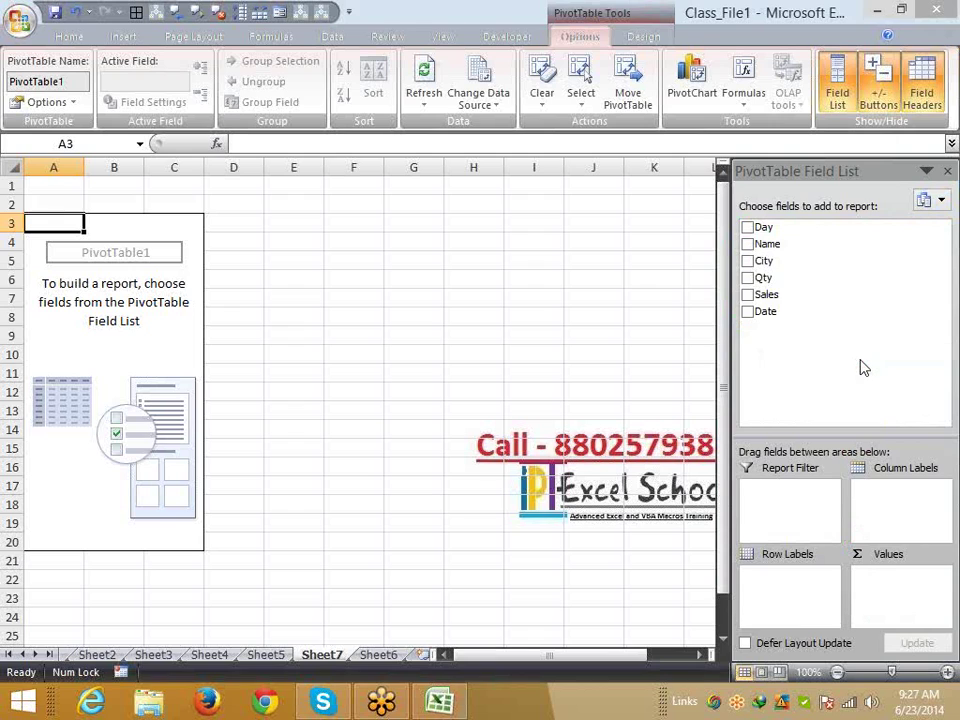
Add Name as row labels and Sum of Qty as values
{"action": "left_click_drag", "start_coordinate": [784, 249], "coordinate": [784, 572]}
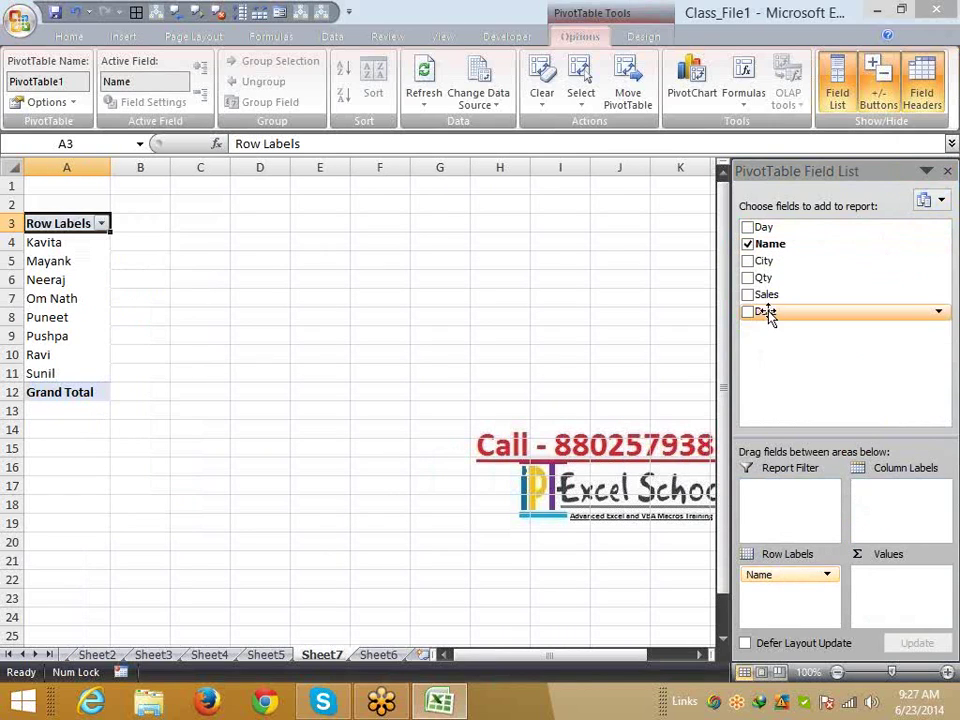
{"action": "left_click_drag", "start_coordinate": [763, 278], "coordinate": [880, 592]}
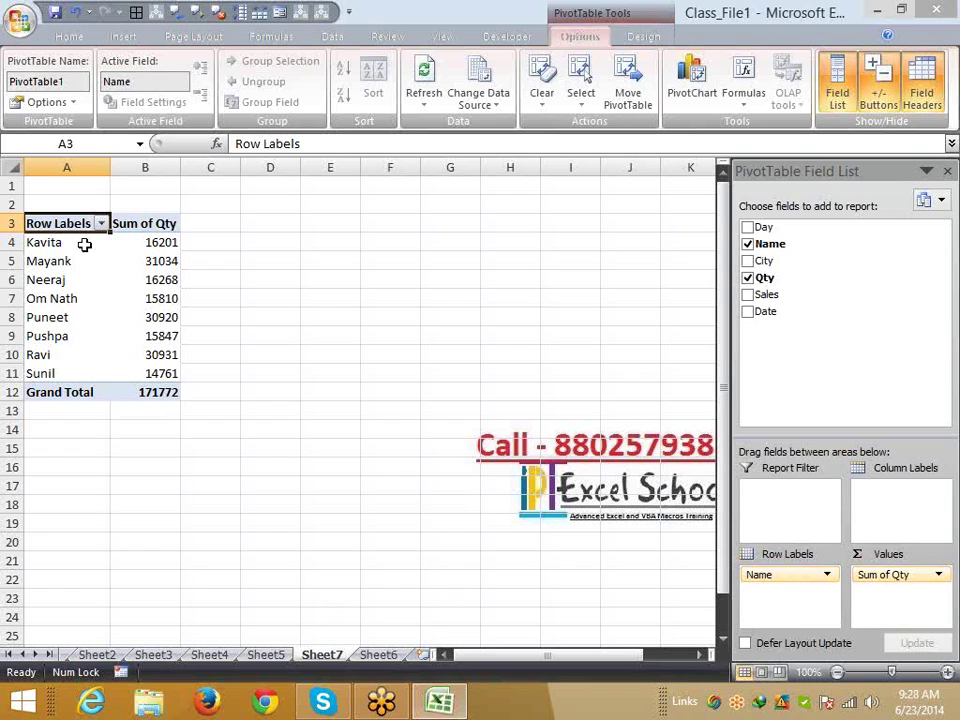
{"action": "left_click_drag", "start_coordinate": [85, 244], "coordinate": [75, 372]}
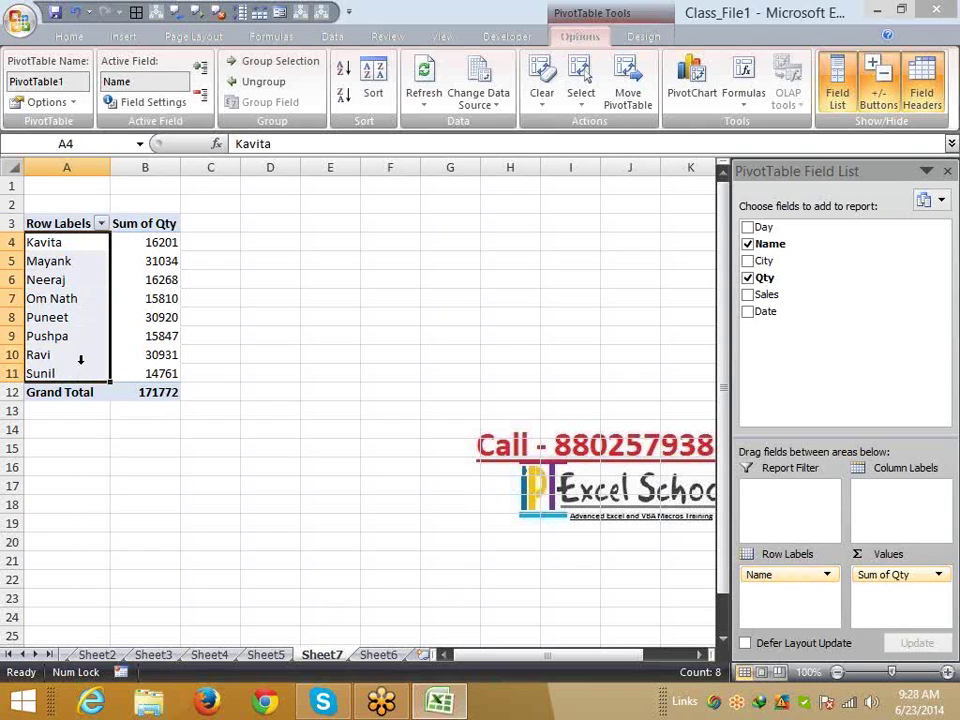
Try Name as column labels, inspect the Qty totals, then move Name back to rows
{"action": "left_click_drag", "start_coordinate": [769, 577], "coordinate": [874, 510]}
{"action": "left_click", "coordinate": [123, 235]}
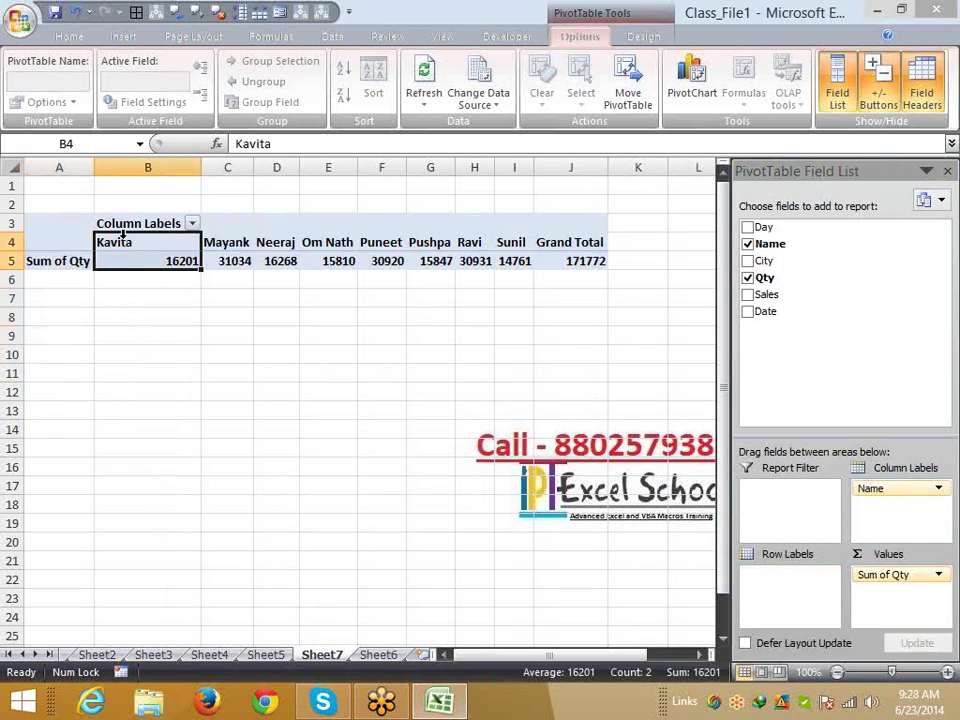
{"action": "left_click", "coordinate": [180, 349]}
{"action": "left_click", "coordinate": [179, 243]}
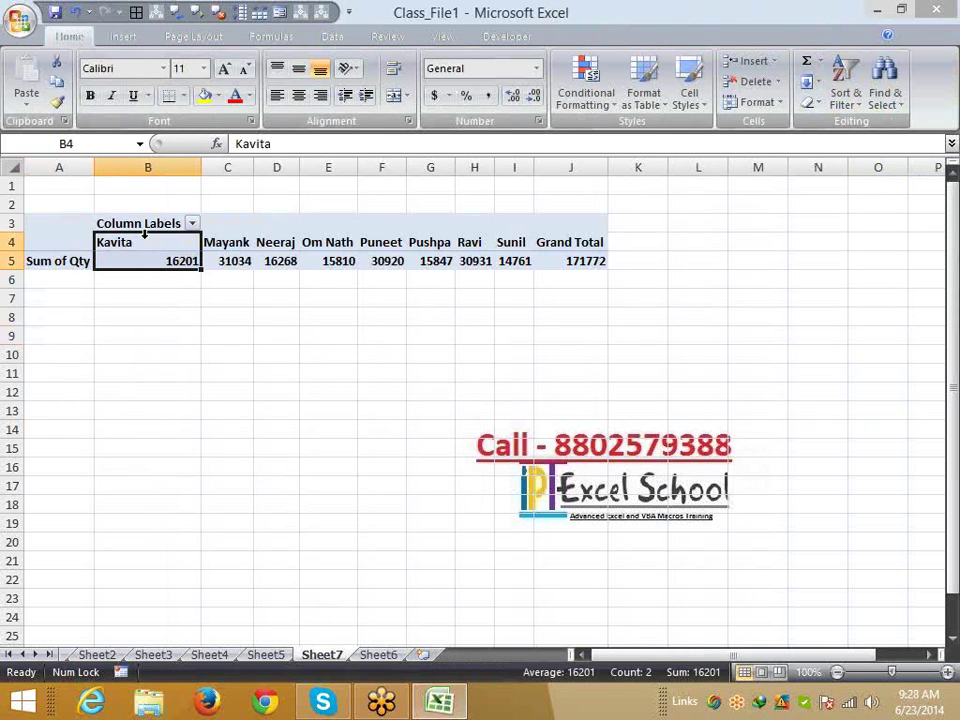
{"action": "left_click", "coordinate": [277, 261]}
{"action": "left_click", "coordinate": [381, 261]}
{"action": "left_click_drag", "start_coordinate": [474, 261], "coordinate": [159, 240]}
{"action": "left_click", "coordinate": [537, 262]}
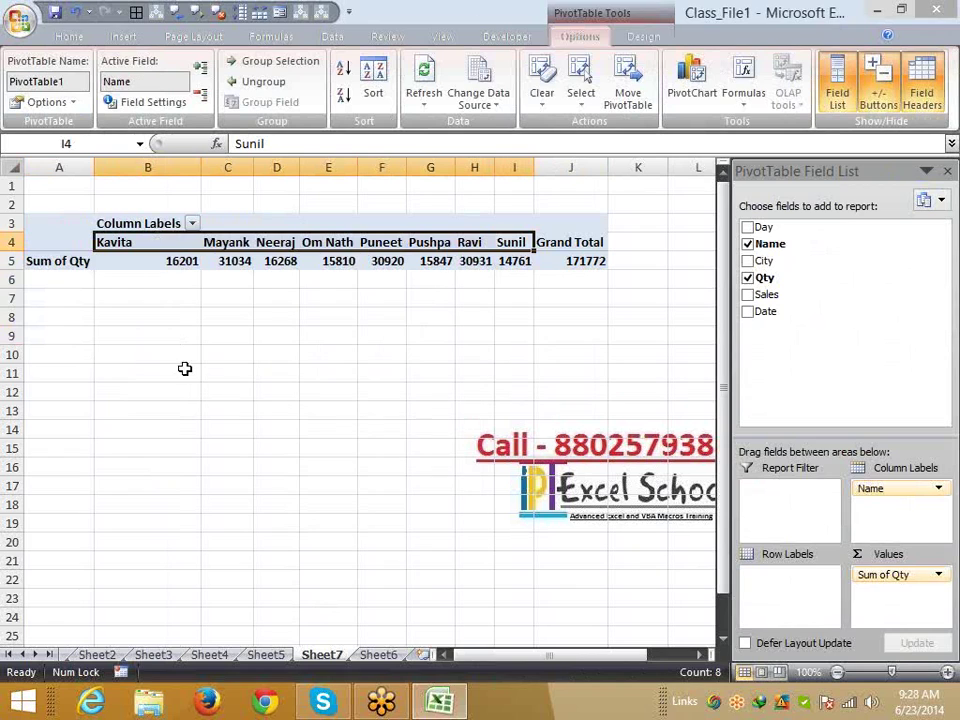
{"action": "left_click_drag", "start_coordinate": [868, 489], "coordinate": [801, 608]}
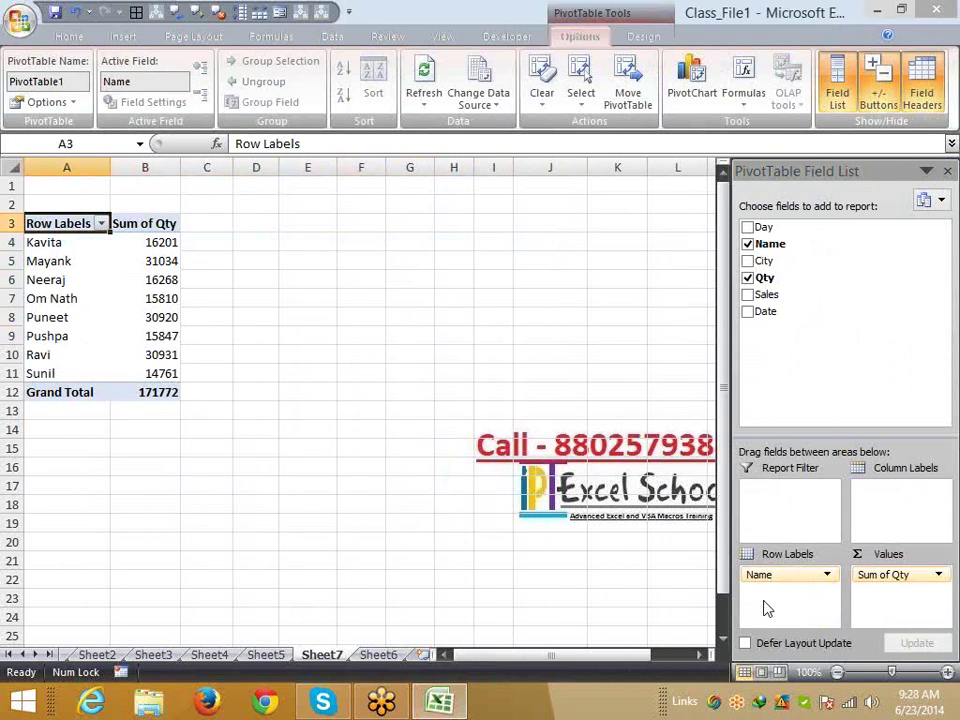
Sort names by Sum of Qty smallest to largest and add City as column labels
{"action": "left_click", "coordinate": [159, 261]}
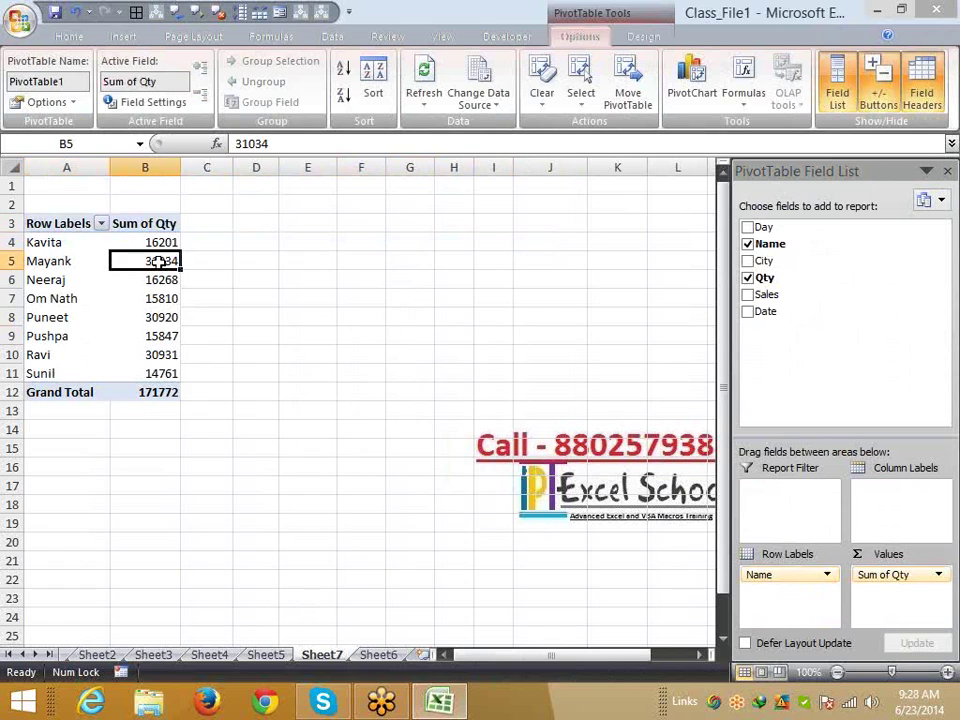
{"action": "right_click", "coordinate": [159, 261]}
{"action": "mouse_move", "coordinate": [242, 366]}
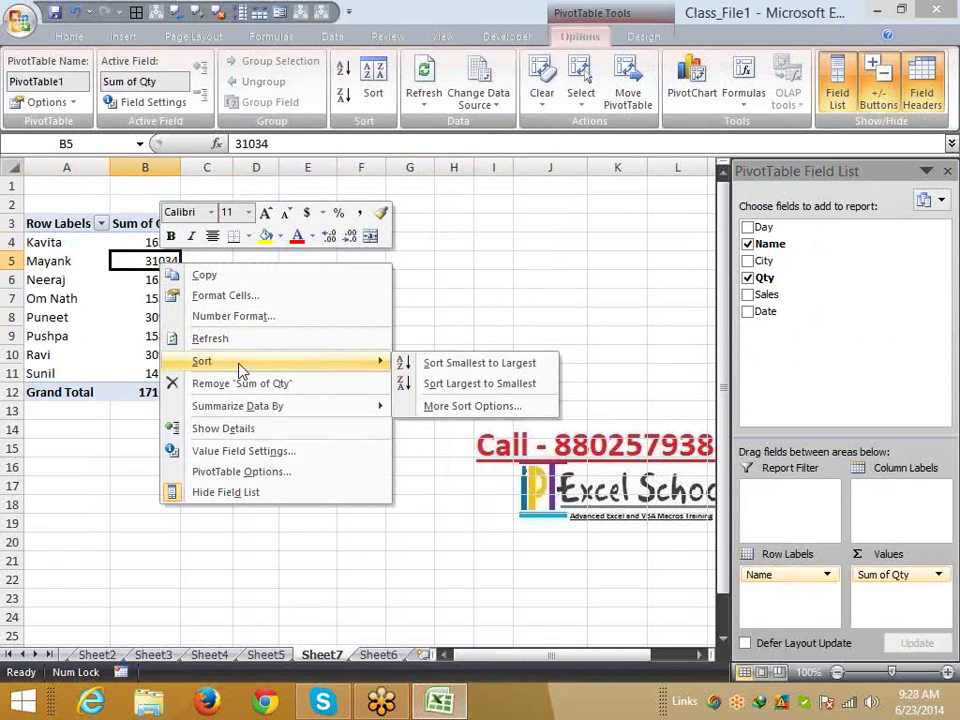
{"action": "left_click", "coordinate": [428, 366]}
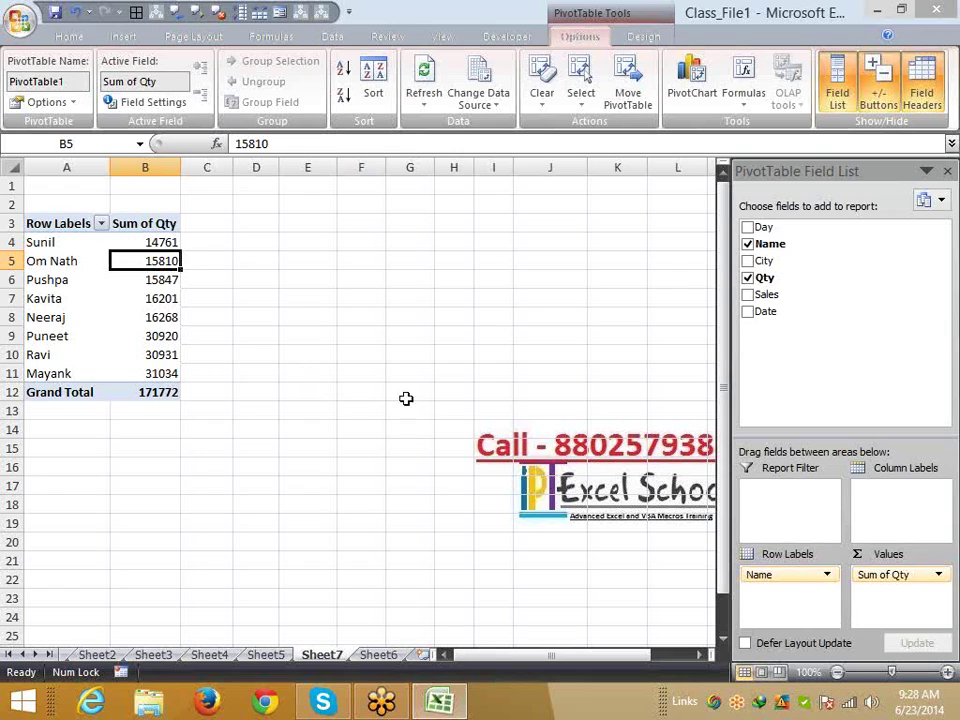
{"action": "left_click_drag", "start_coordinate": [765, 260], "coordinate": [876, 505]}
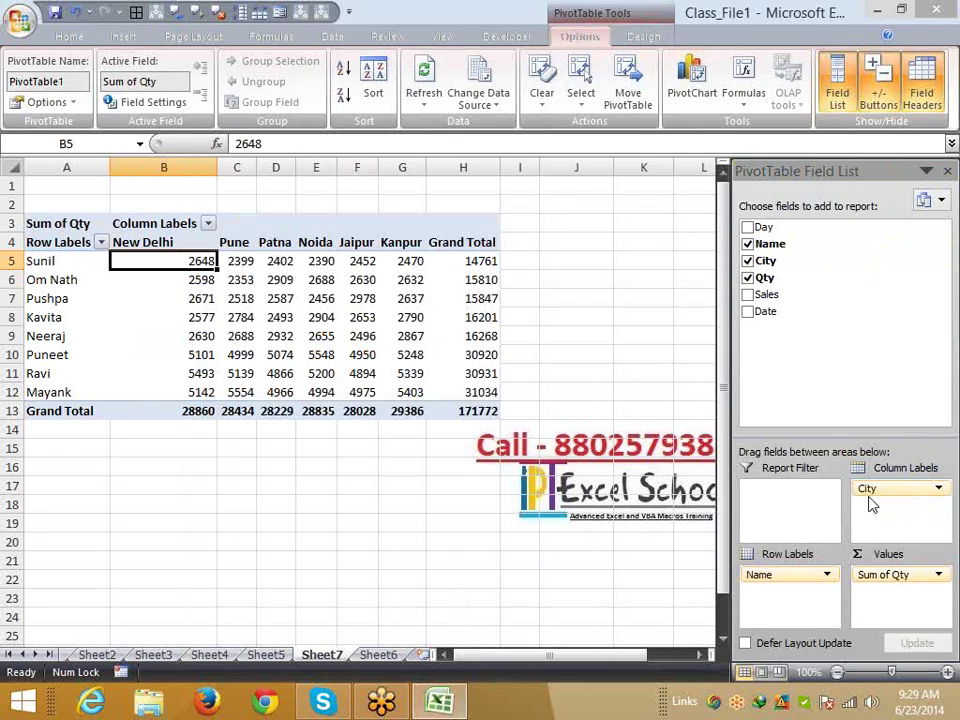
Move City from the column labels into the rows beneath Name
{"action": "left_click", "coordinate": [163, 242]}
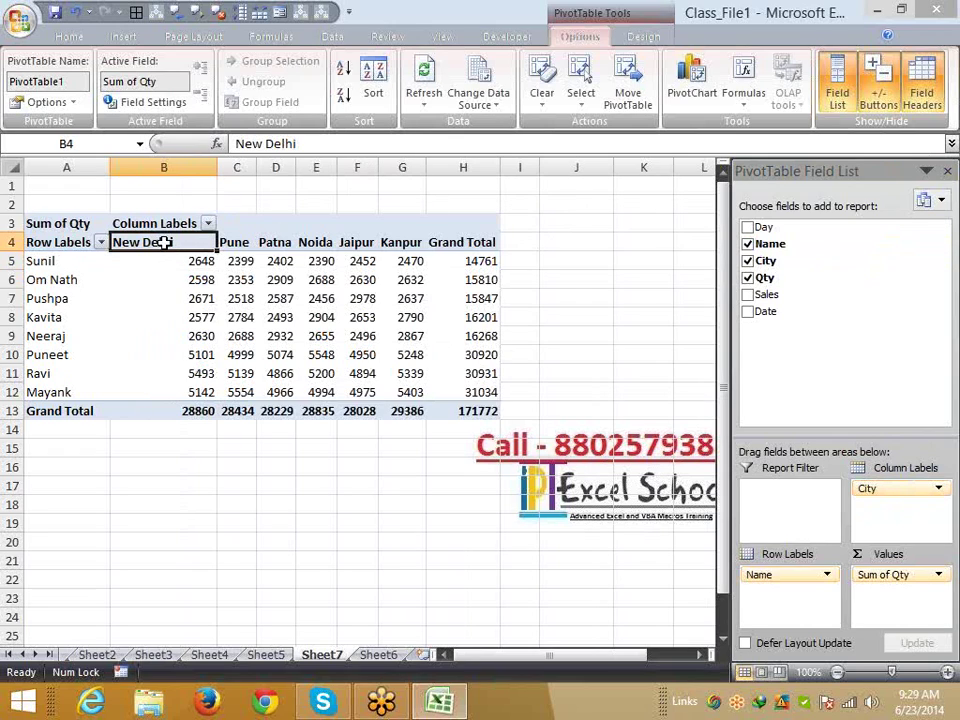
{"action": "left_click_drag", "start_coordinate": [163, 242], "coordinate": [431, 242]}
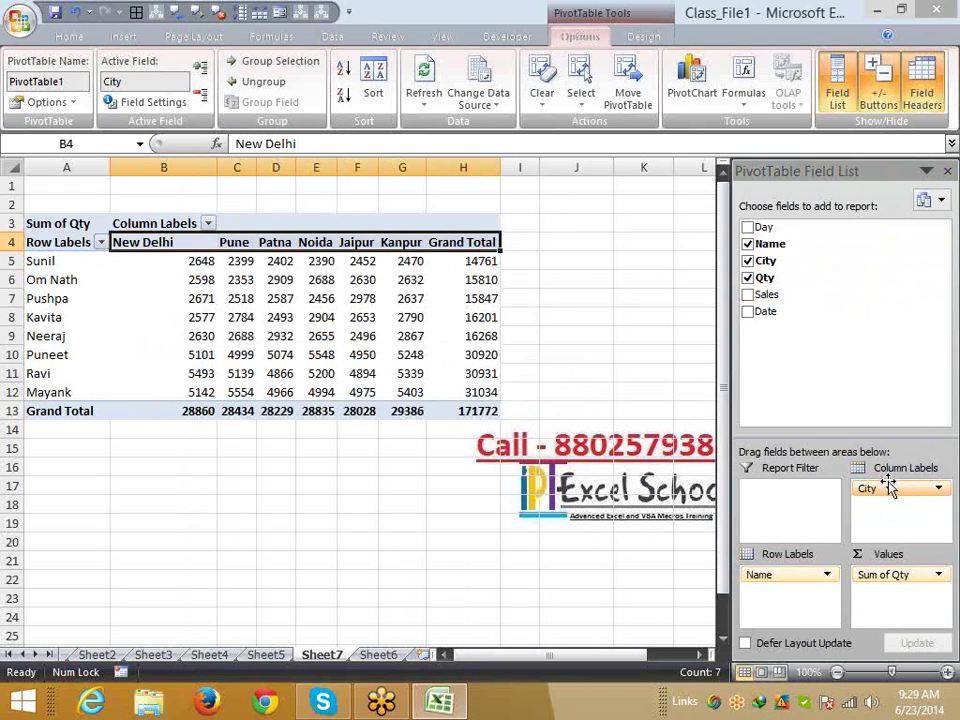
{"action": "left_click_drag", "start_coordinate": [939, 490], "coordinate": [810, 599]}
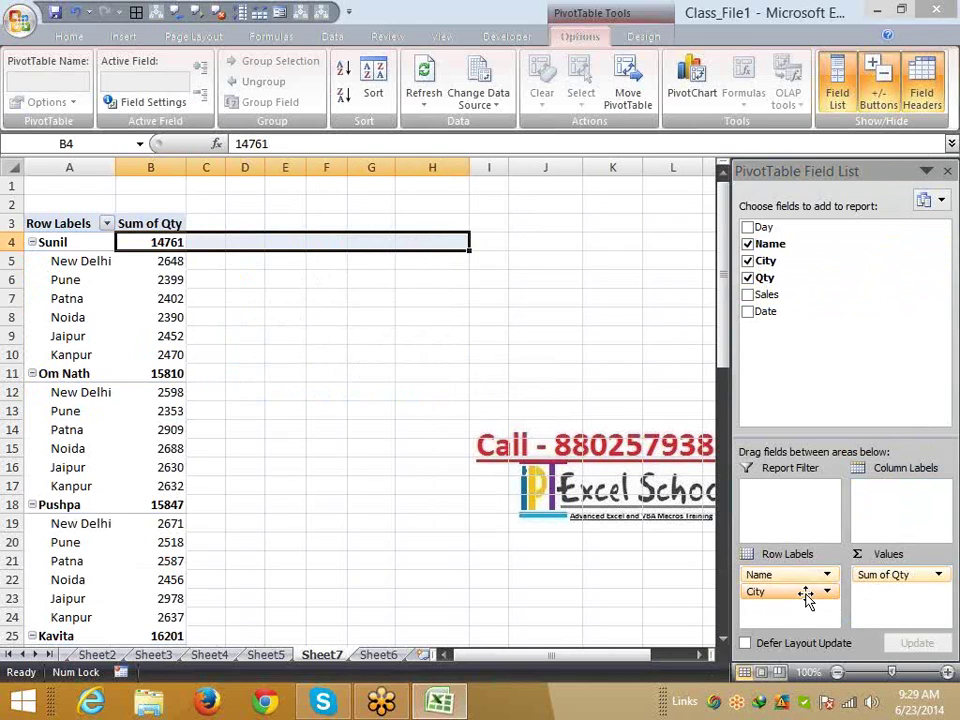
{"action": "left_click", "coordinate": [150, 240]}
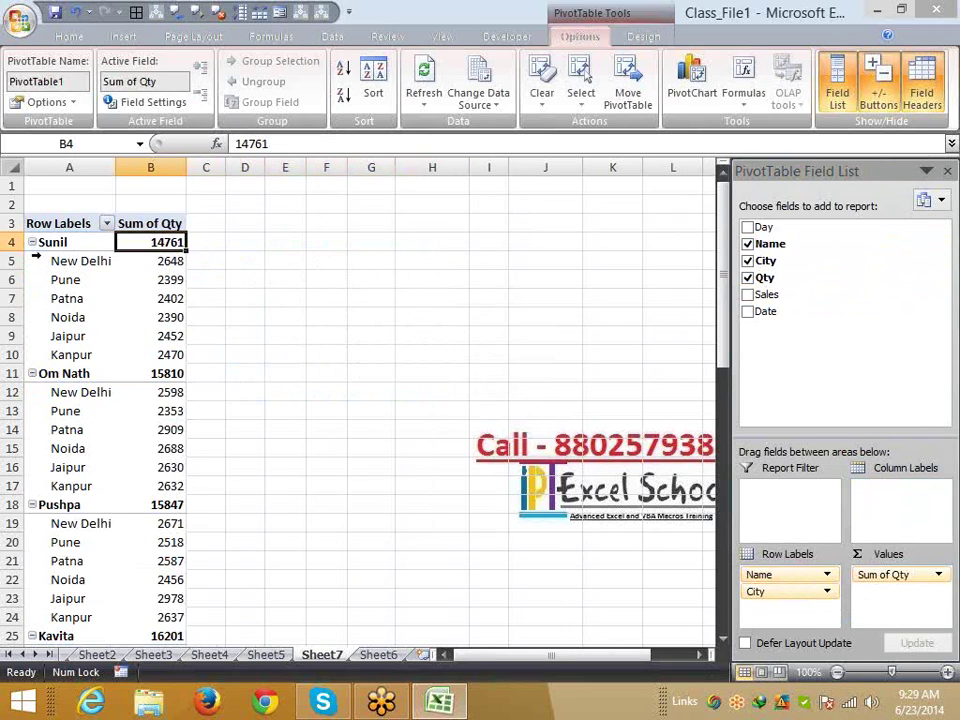
{"action": "left_click", "coordinate": [32, 243]}
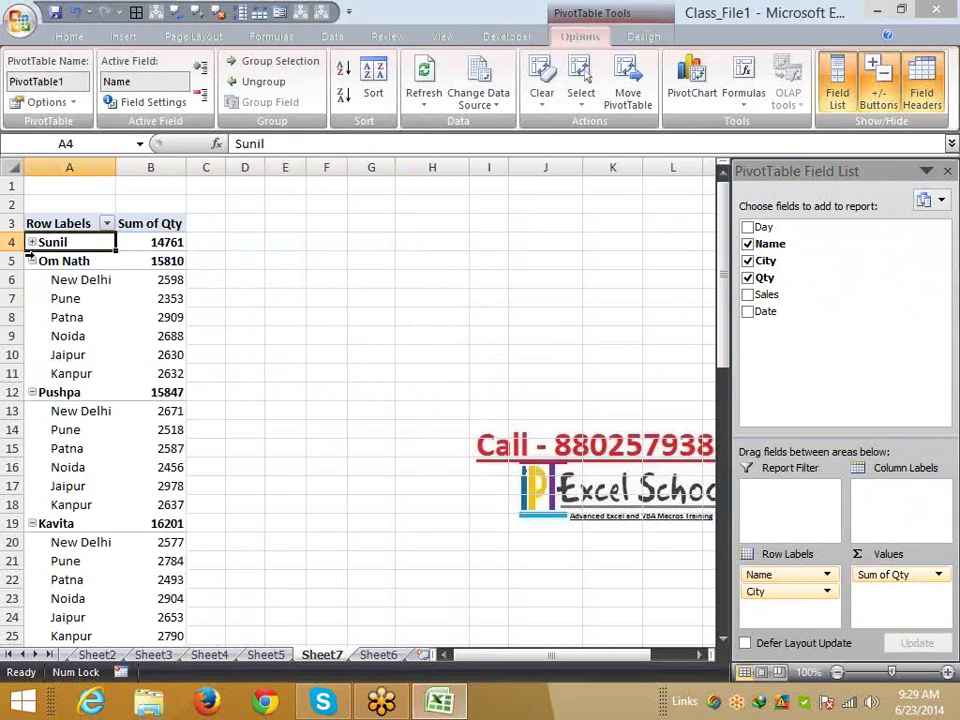
{"action": "left_click", "coordinate": [32, 261]}
{"action": "left_click", "coordinate": [32, 280]}
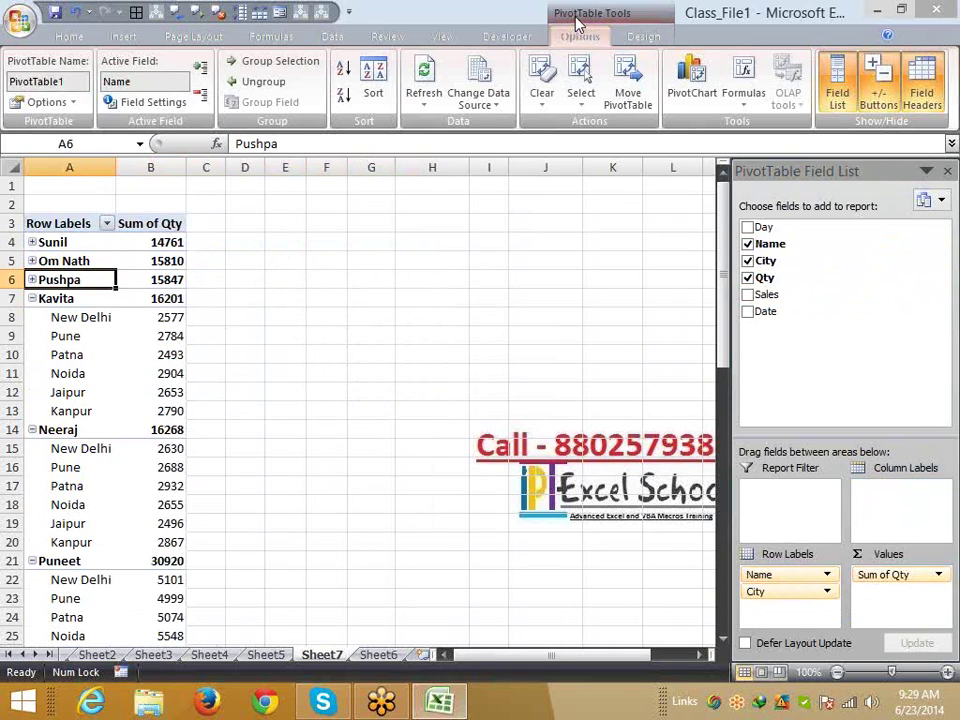
{"action": "left_click", "coordinate": [201, 96]}
{"action": "left_click", "coordinate": [200, 67]}
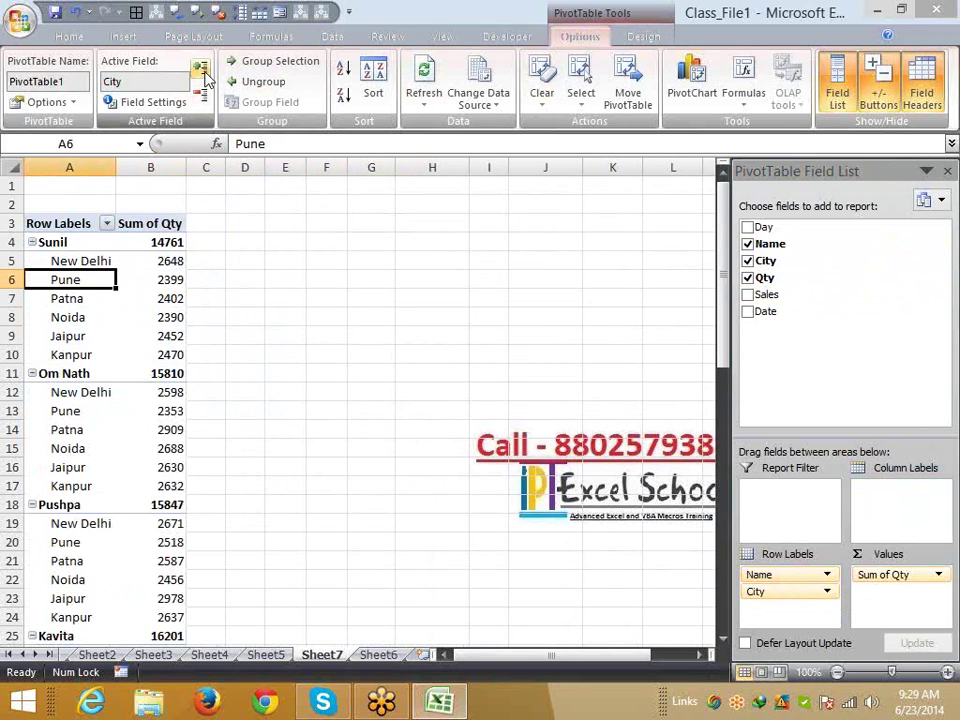
{"action": "left_click", "coordinate": [201, 97]}
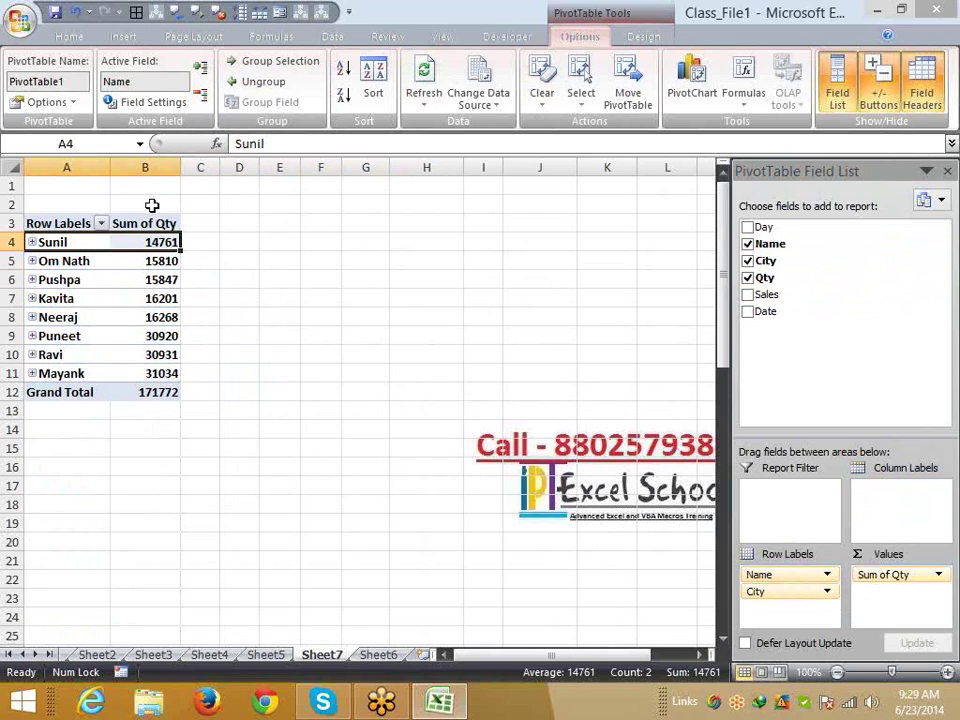
{"action": "left_click", "coordinate": [32, 280]}
{"action": "left_click_drag", "start_coordinate": [94, 298], "coordinate": [174, 393]}
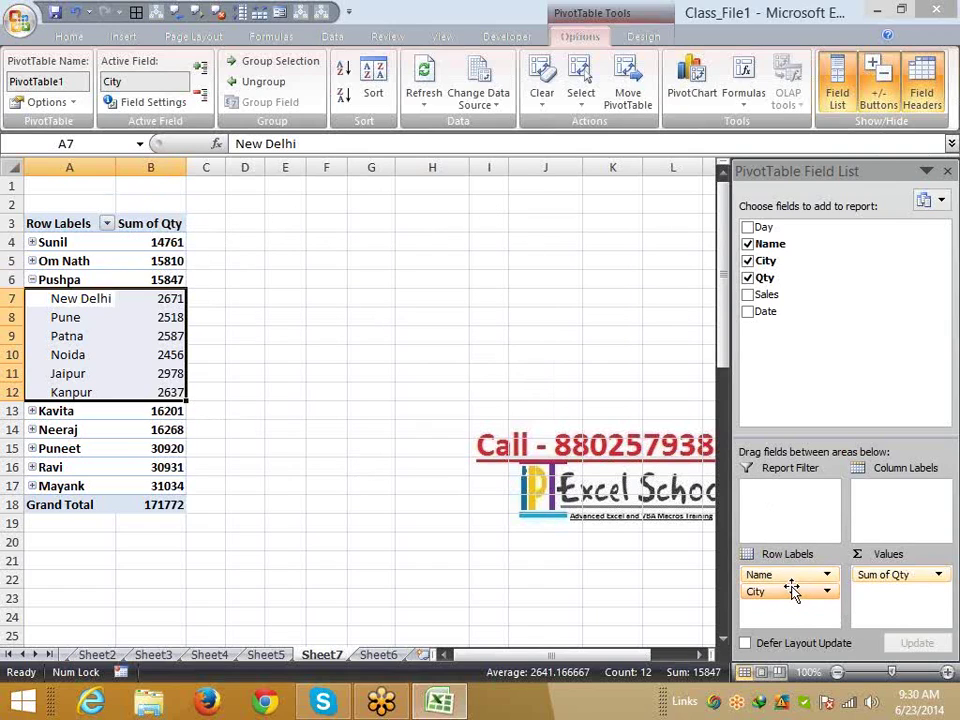
{"action": "left_click", "coordinate": [201, 98]}
{"action": "left_click", "coordinate": [200, 69]}
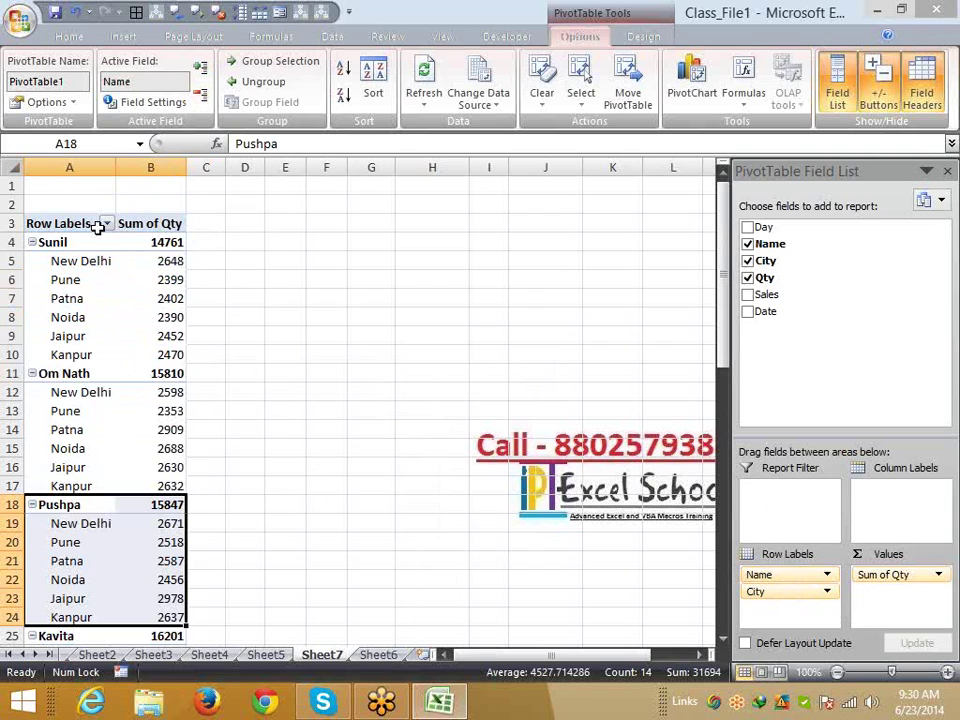
{"action": "left_click", "coordinate": [64, 220]}
{"action": "scroll", "coordinate": [100, 375], "scroll_direction": "down", "scroll_amount": 17}
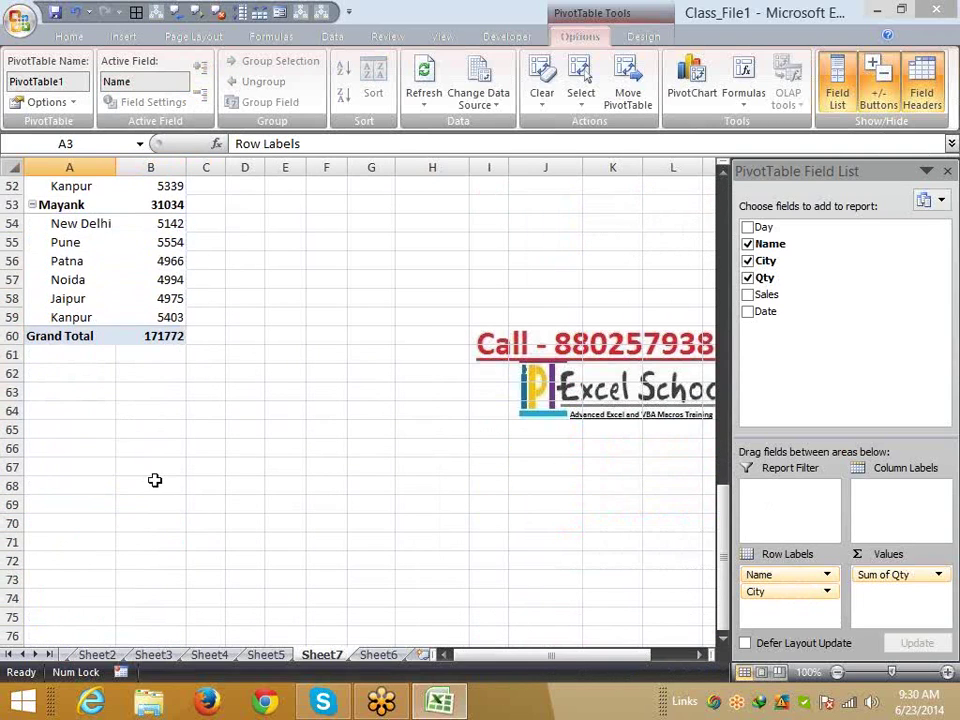
{"action": "key", "text": "ctrl+a"}
{"action": "key", "text": "ctrl+c"}
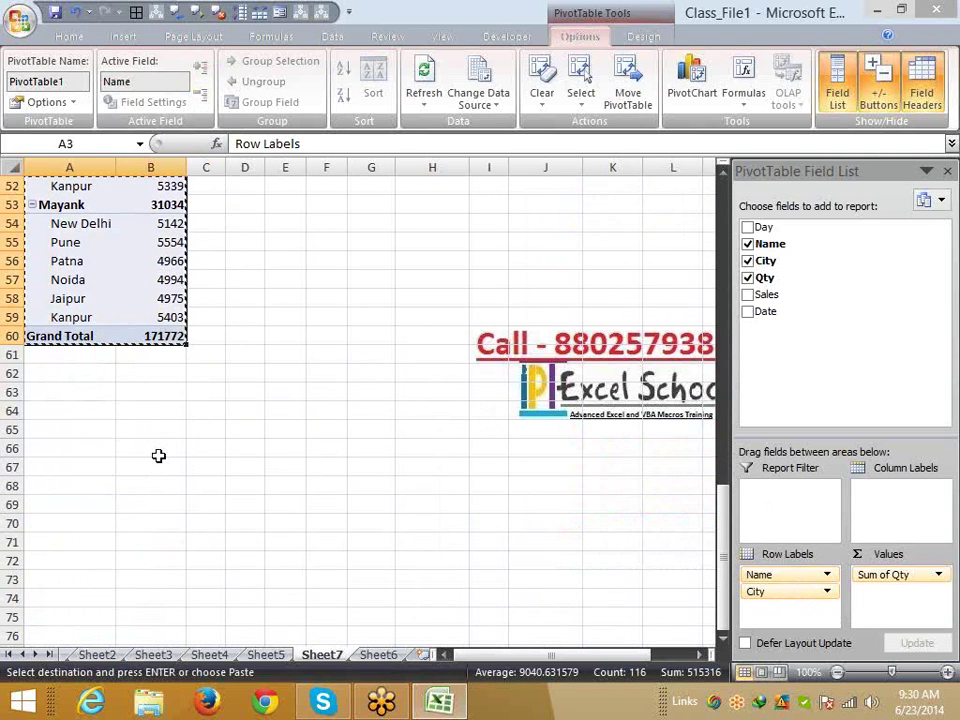
{"action": "left_click", "coordinate": [266, 654]}
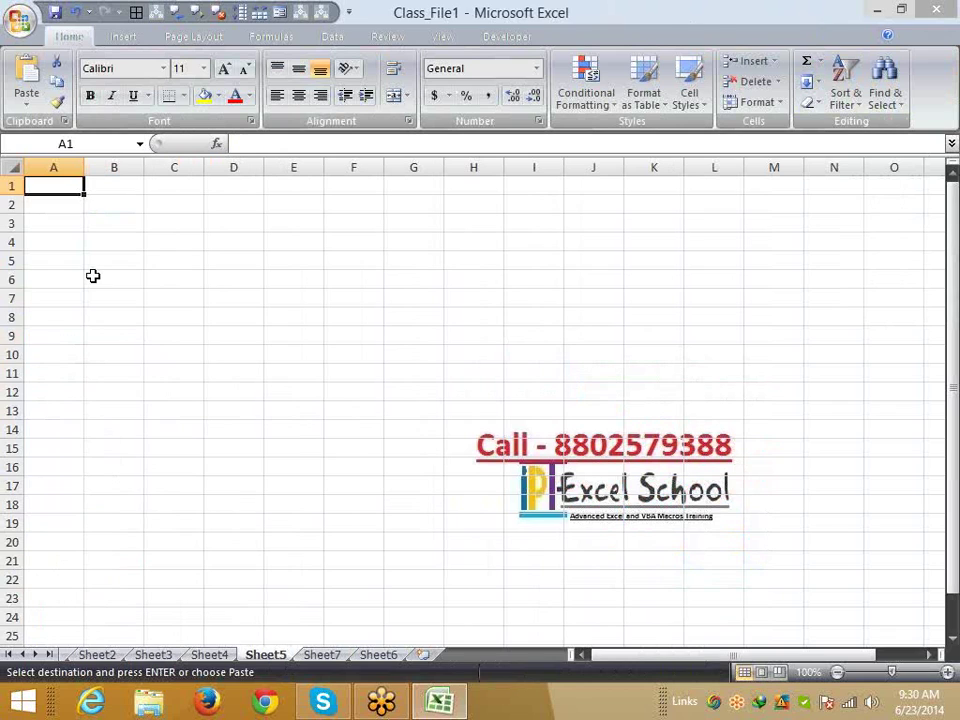
{"action": "key", "text": "ctrl+v"}
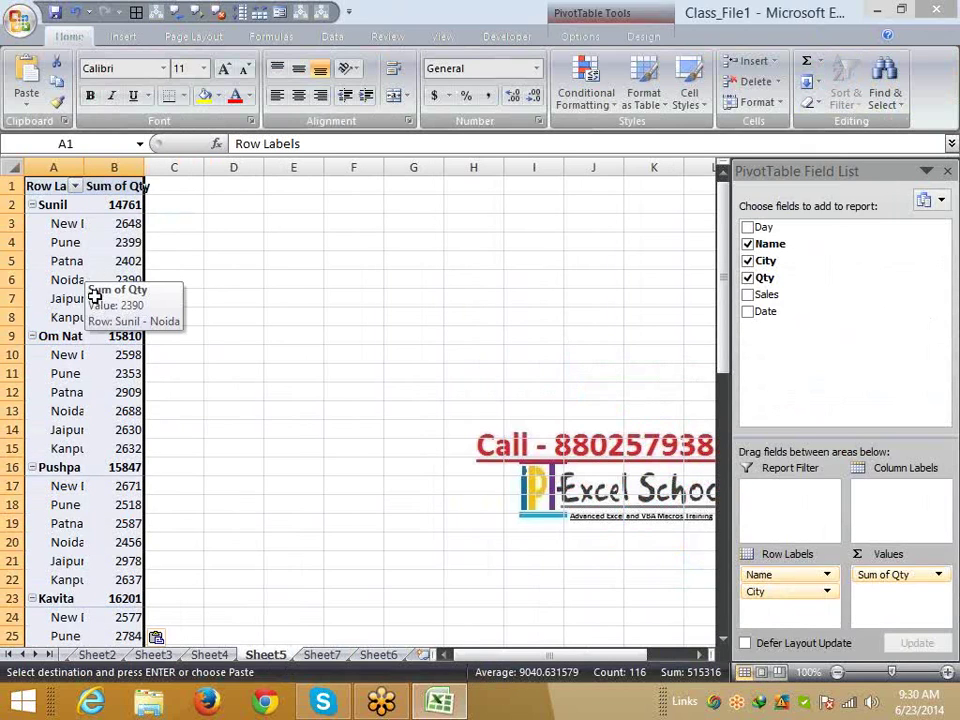
{"action": "key", "text": "ctrl+z"}
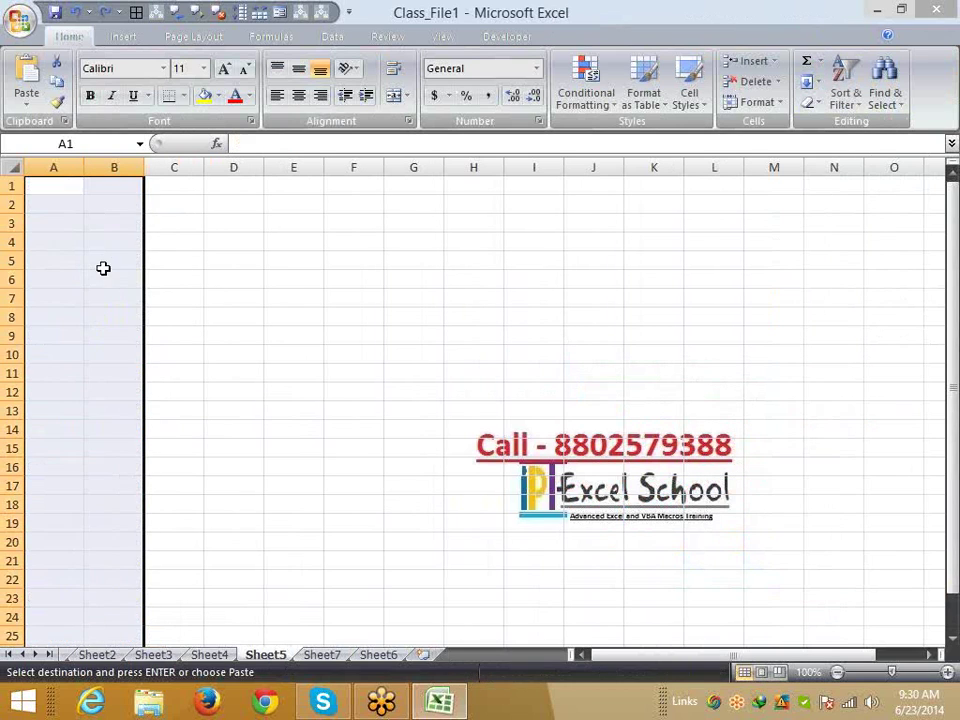
{"action": "left_click", "coordinate": [25, 106]}
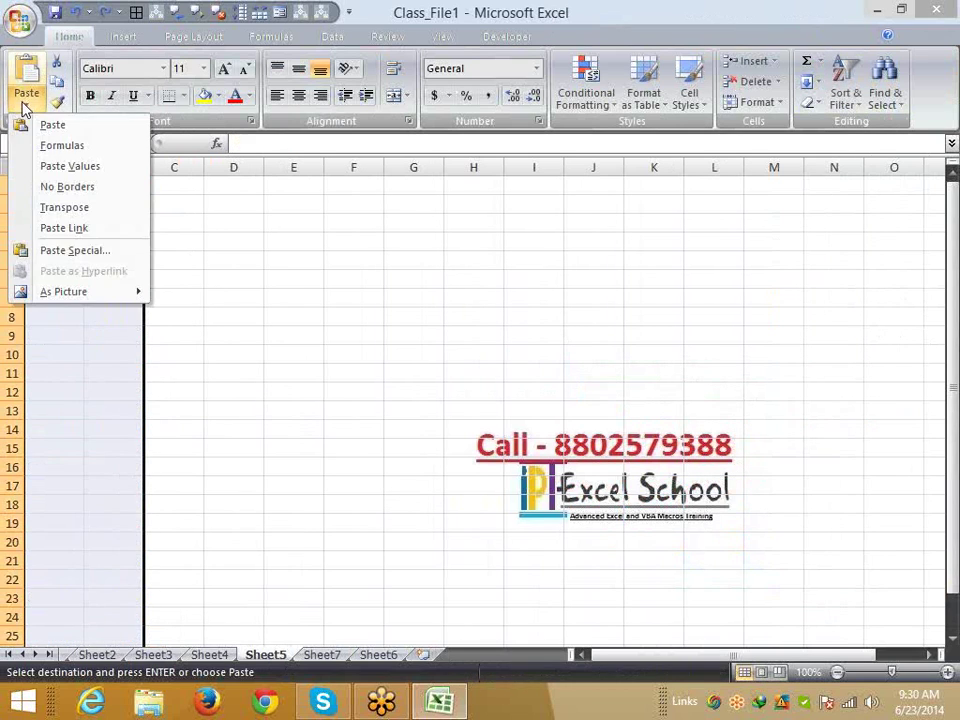
{"action": "left_click", "coordinate": [48, 166]}
{"action": "left_click", "coordinate": [246, 261]}
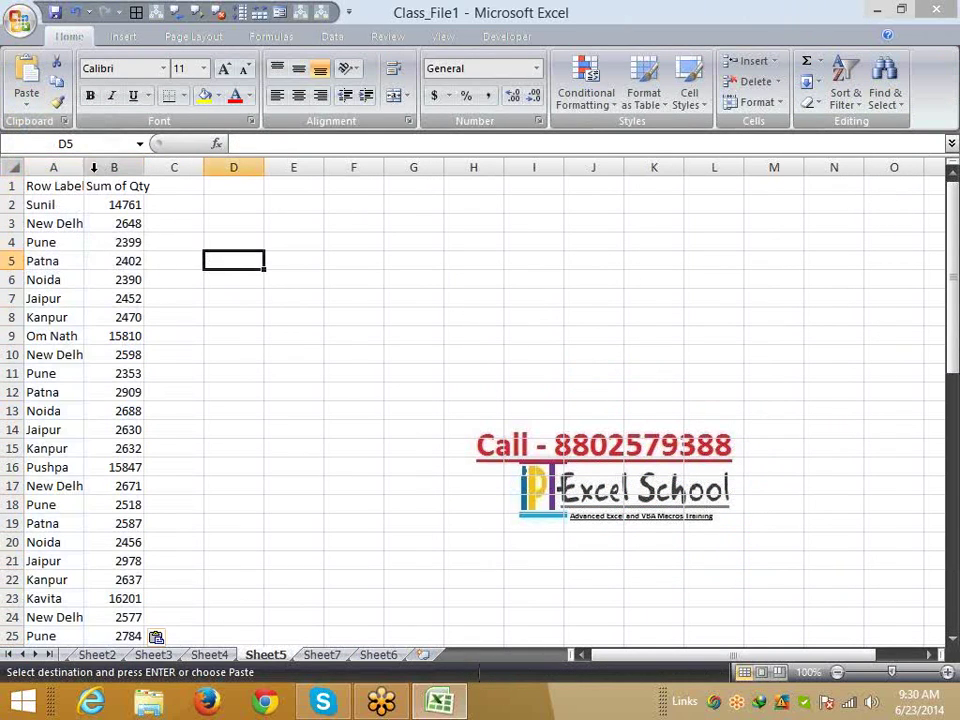
{"action": "double_click", "coordinate": [84, 167]}
{"action": "left_click", "coordinate": [75, 206]}
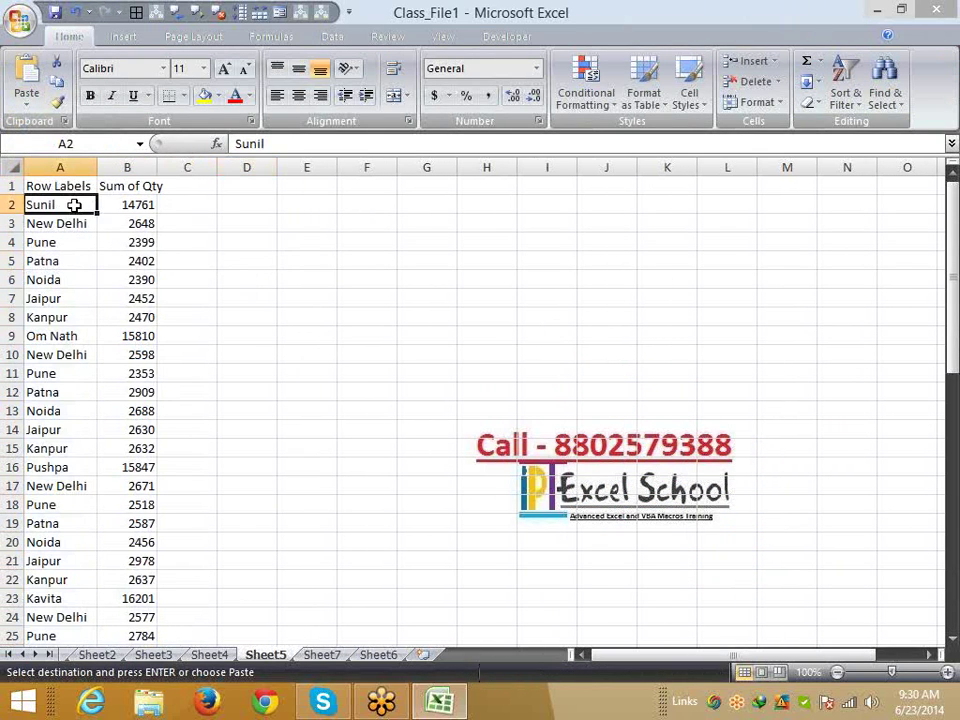
{"action": "left_click", "coordinate": [71, 218]}
{"action": "left_click", "coordinate": [71, 336]}
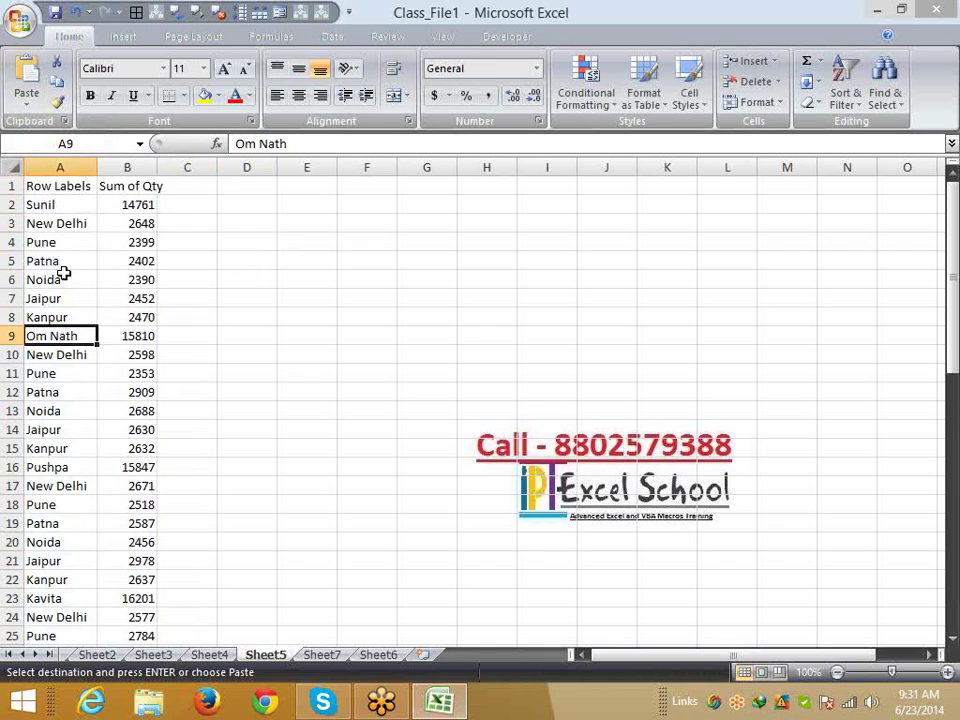
{"action": "left_click_drag", "start_coordinate": [60, 163], "coordinate": [143, 162]}
{"action": "right_click", "coordinate": [143, 162]}
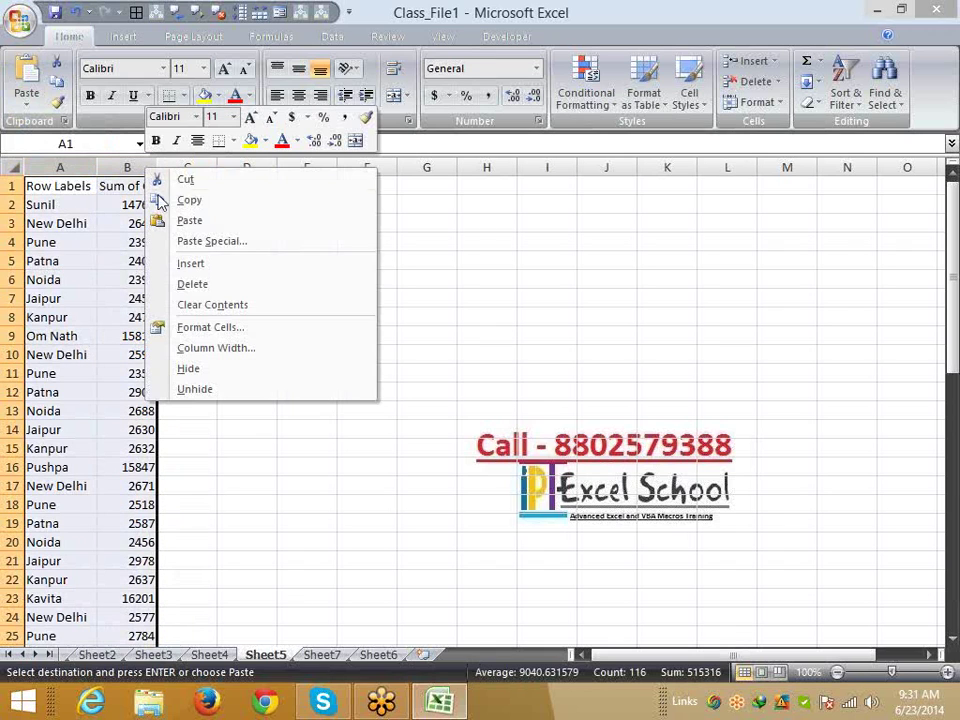
{"action": "left_click", "coordinate": [222, 288]}
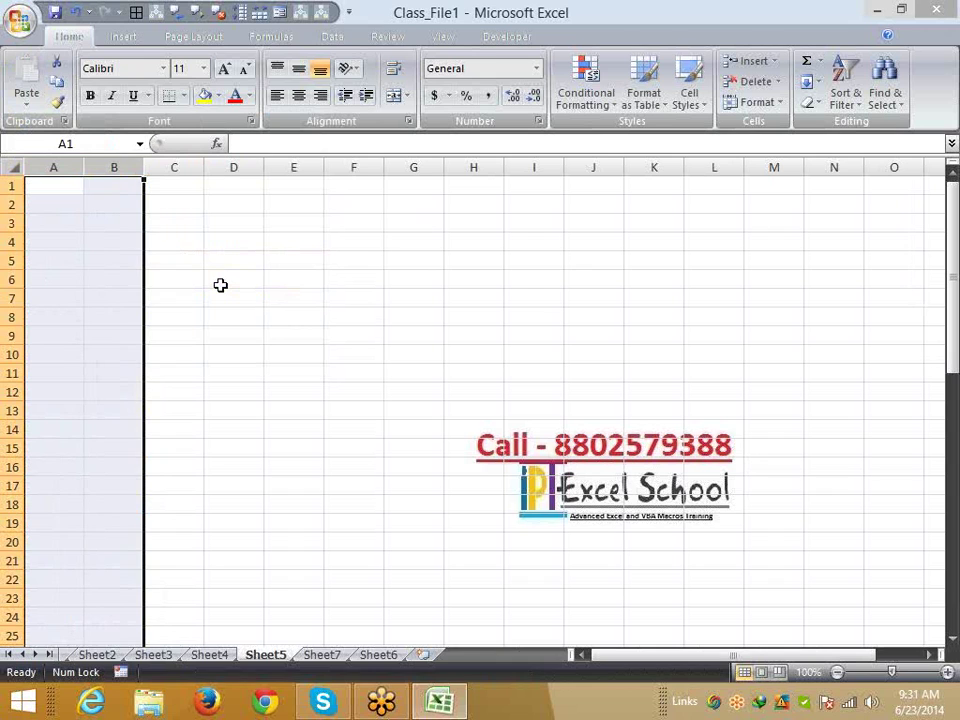
{"action": "left_click", "coordinate": [324, 656]}
{"action": "scroll", "coordinate": [128, 390], "scroll_direction": "up", "scroll_amount": 6}
{"action": "scroll", "coordinate": [128, 390], "scroll_direction": "up", "scroll_amount": 5}
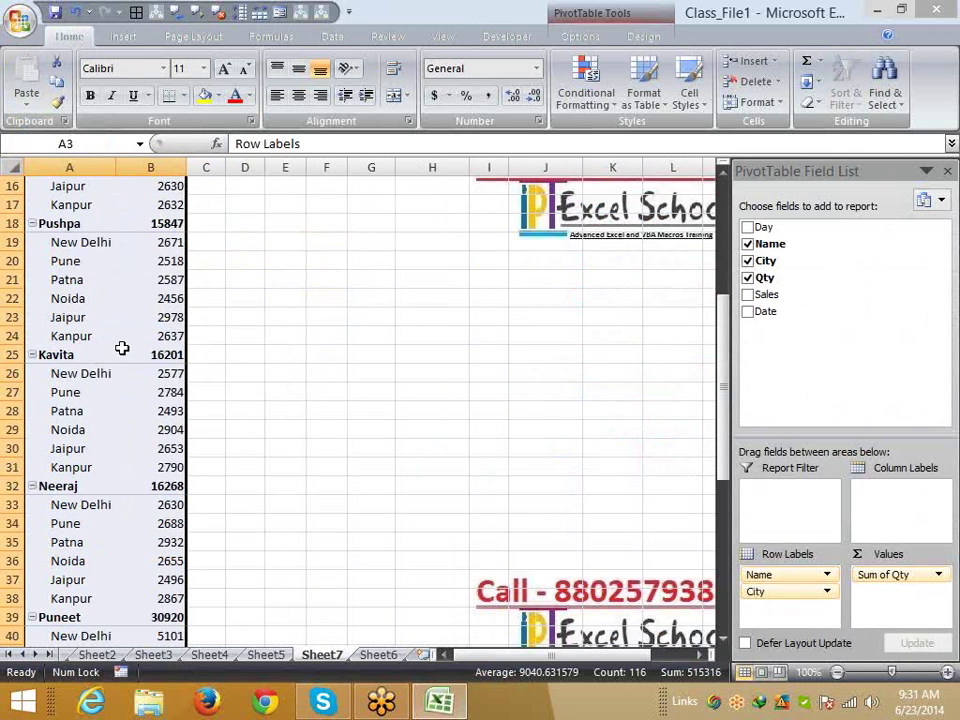
{"action": "scroll", "coordinate": [122, 345], "scroll_direction": "up", "scroll_amount": 5}
{"action": "right_click", "coordinate": [100, 280]}
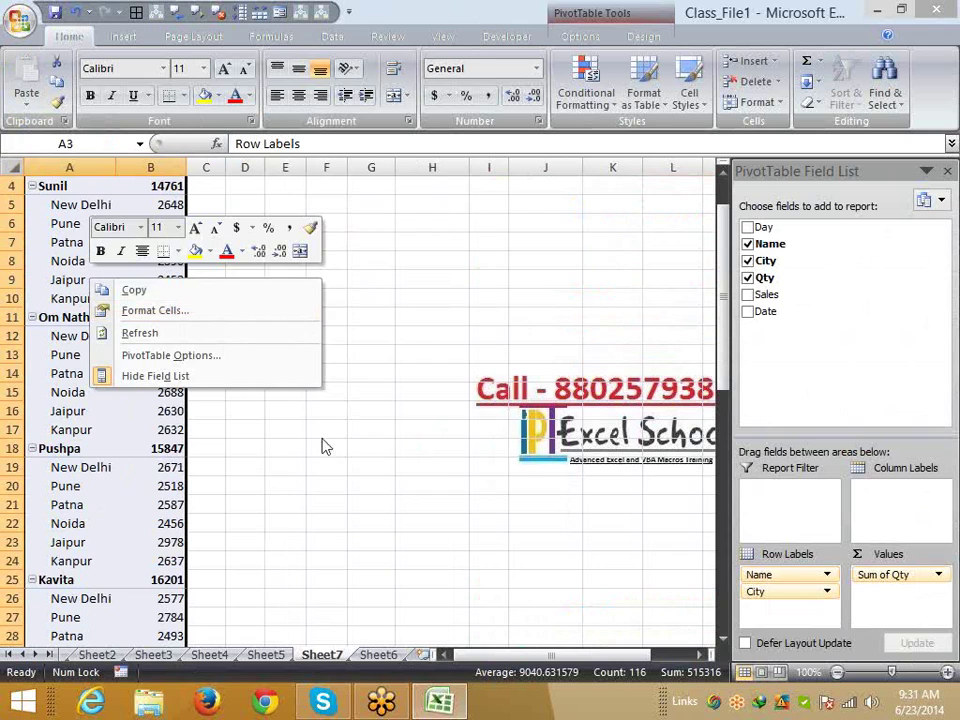
{"action": "key", "text": "Escape"}
{"action": "scroll", "coordinate": [416, 356], "scroll_direction": "up", "scroll_amount": 1}
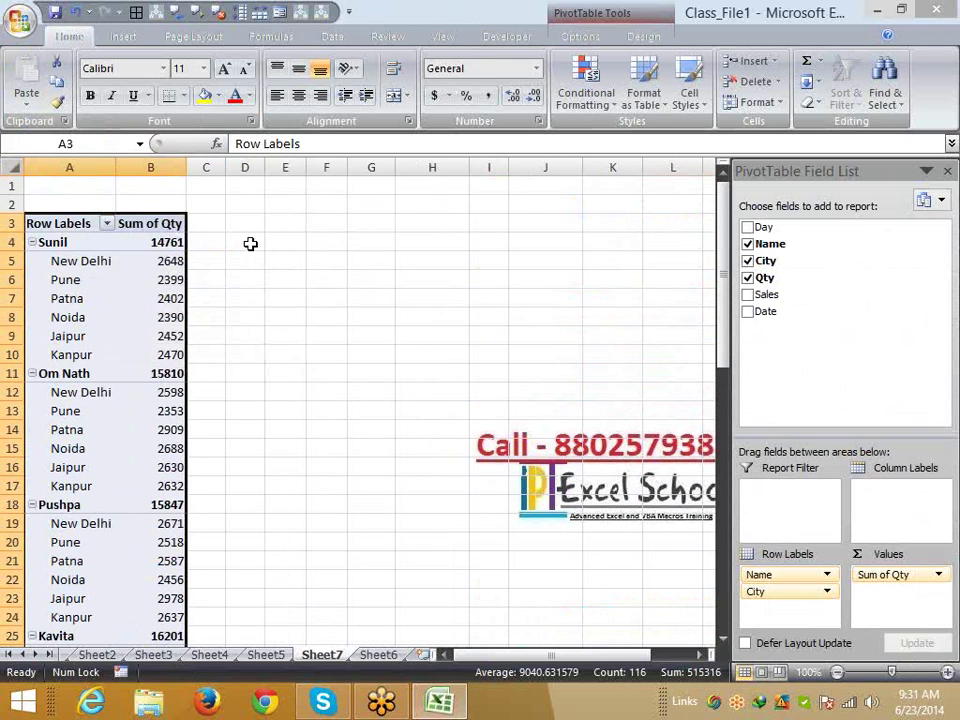
{"action": "left_click", "coordinate": [251, 241]}
{"action": "left_click", "coordinate": [272, 240]}
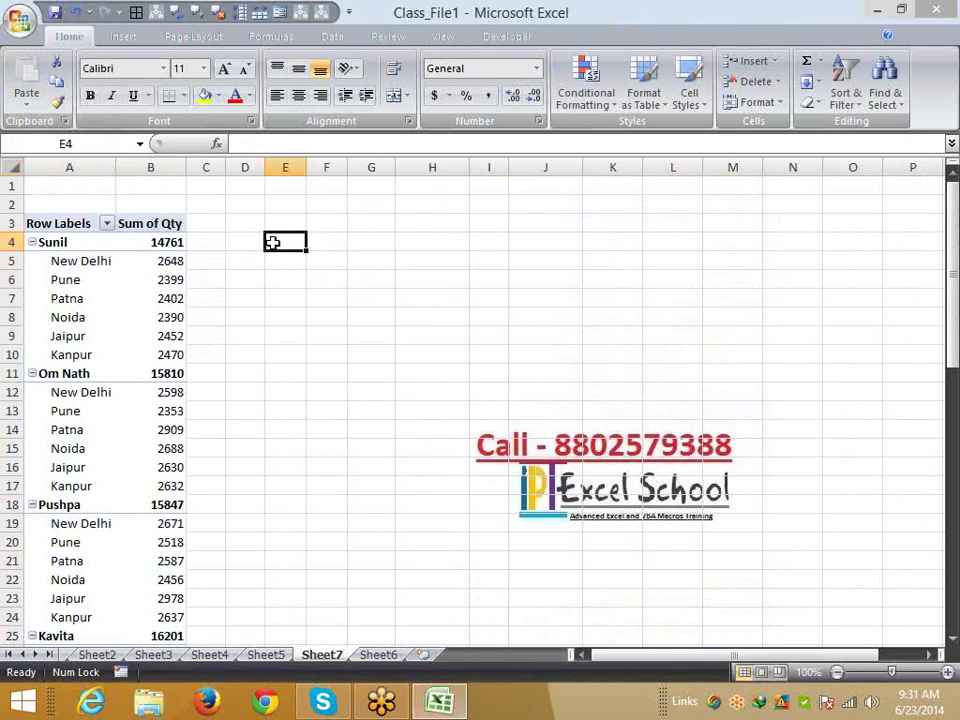
{"action": "left_click", "coordinate": [311, 240]}
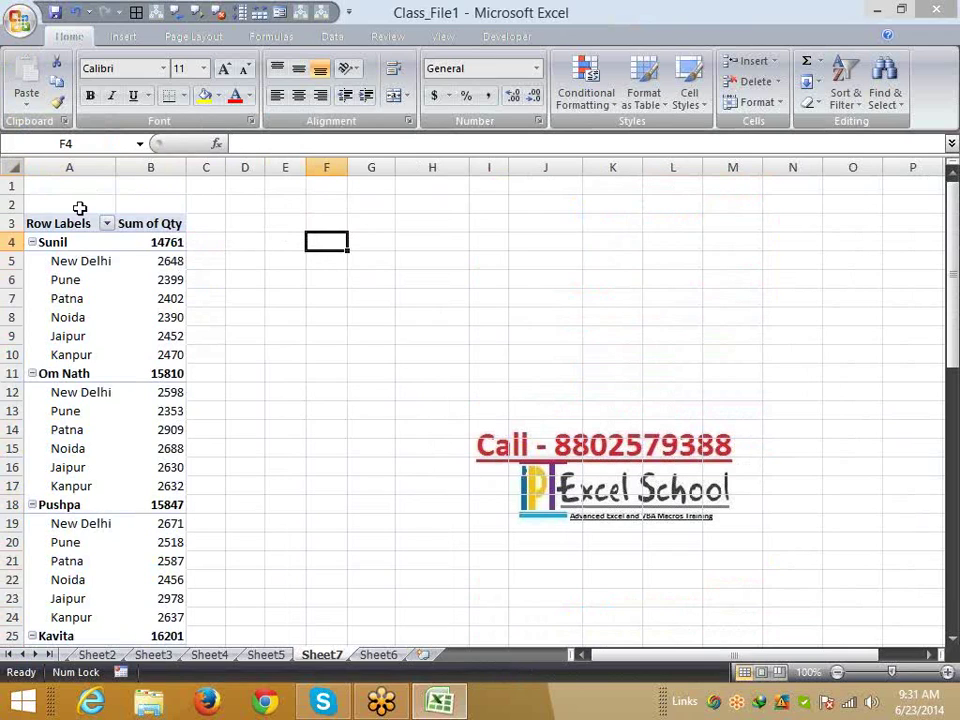
Turn on Classic PivotTable layout in the PivotTable Options Display settings
{"action": "left_click", "coordinate": [74, 158]}
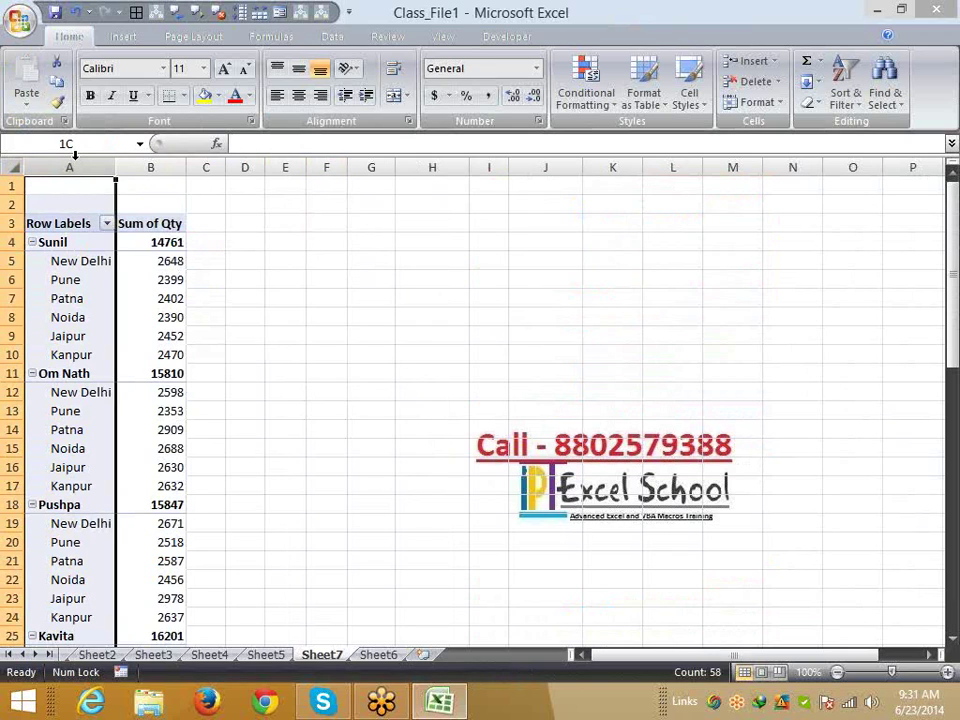
{"action": "left_click", "coordinate": [86, 300]}
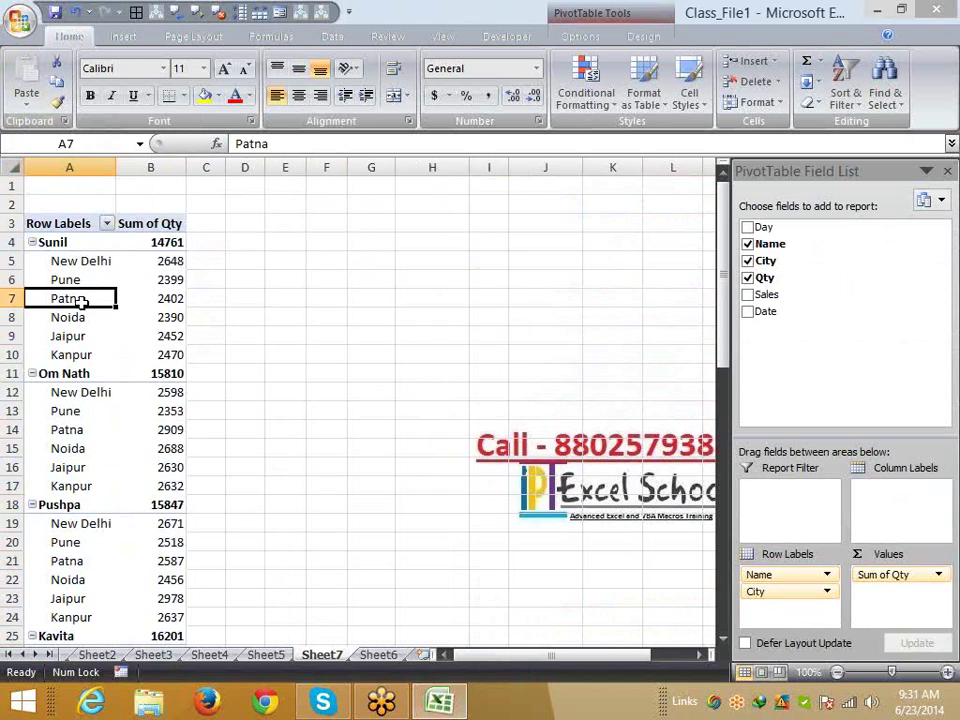
{"action": "right_click", "coordinate": [86, 310]}
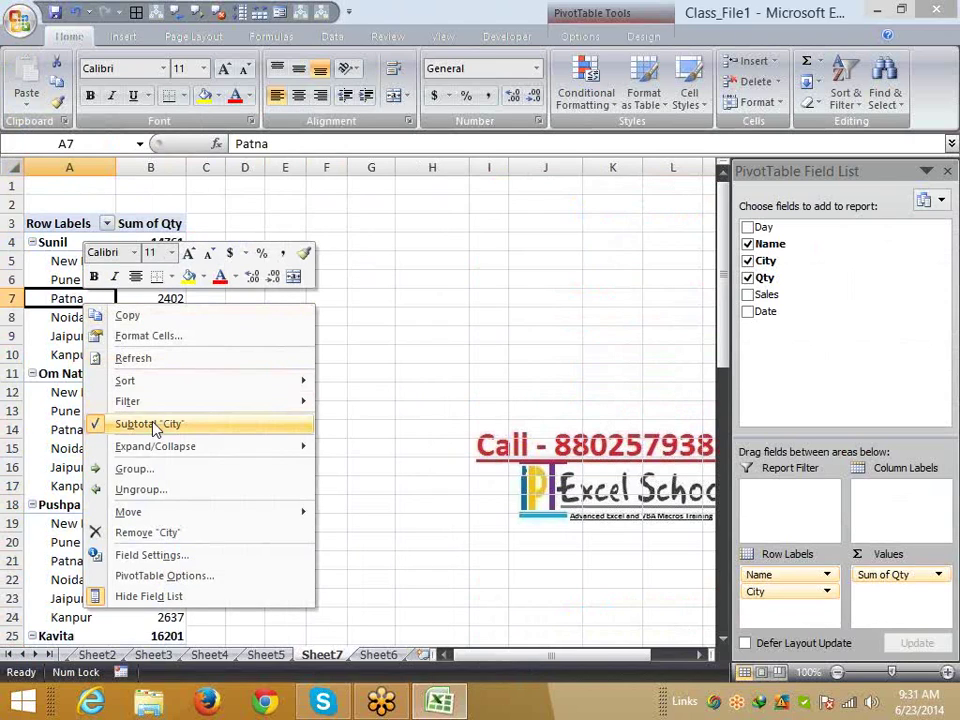
{"action": "left_click", "coordinate": [152, 577]}
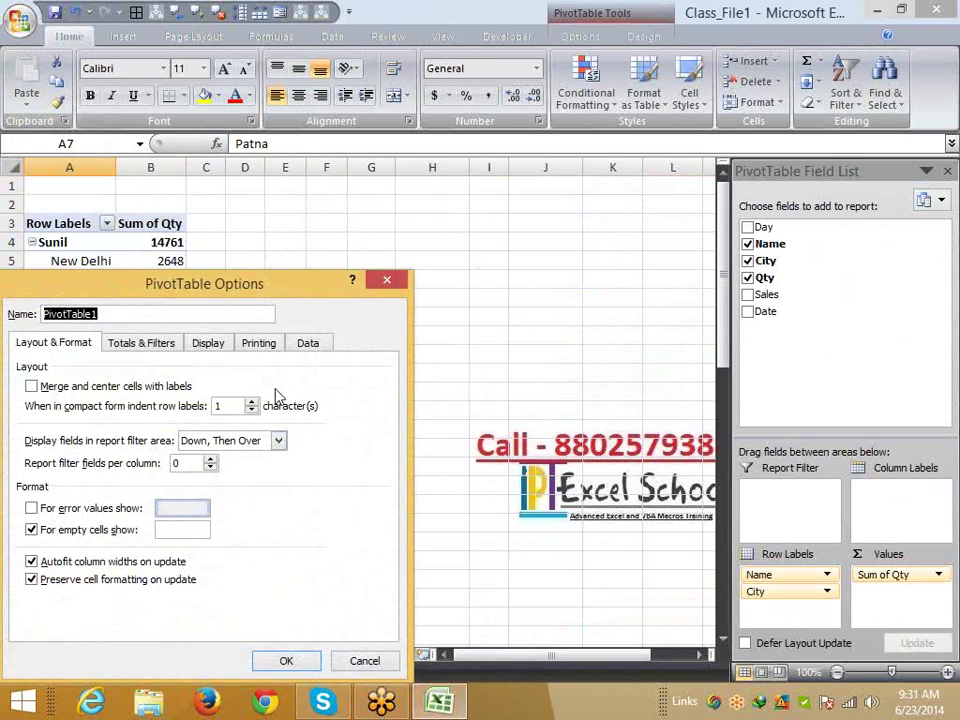
{"action": "left_click", "coordinate": [218, 344]}
{"action": "left_click", "coordinate": [85, 483]}
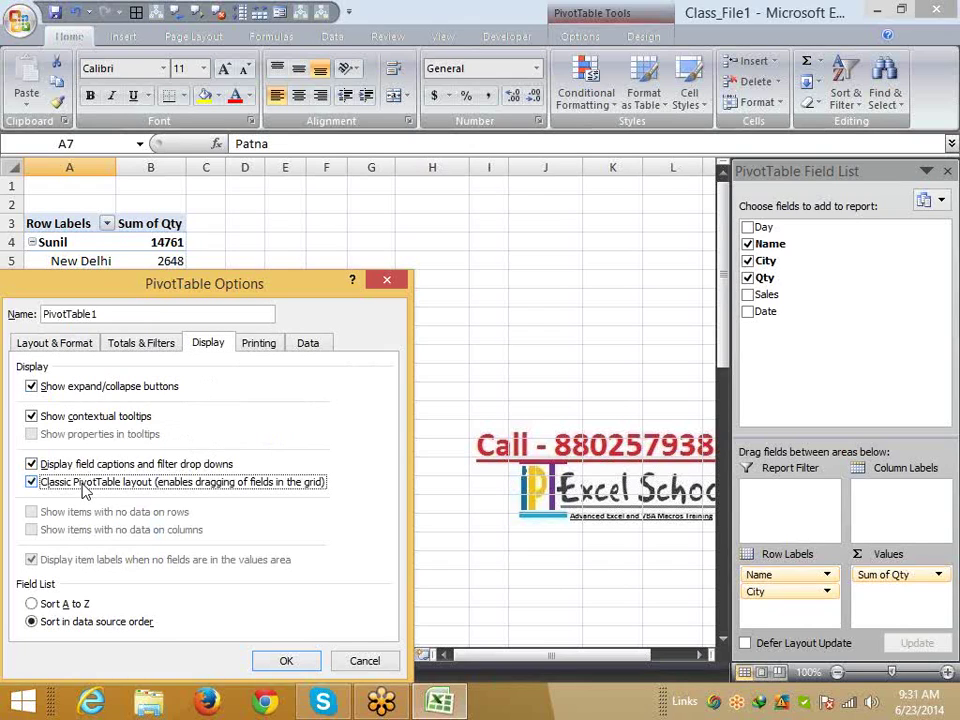
{"action": "left_click", "coordinate": [288, 662]}
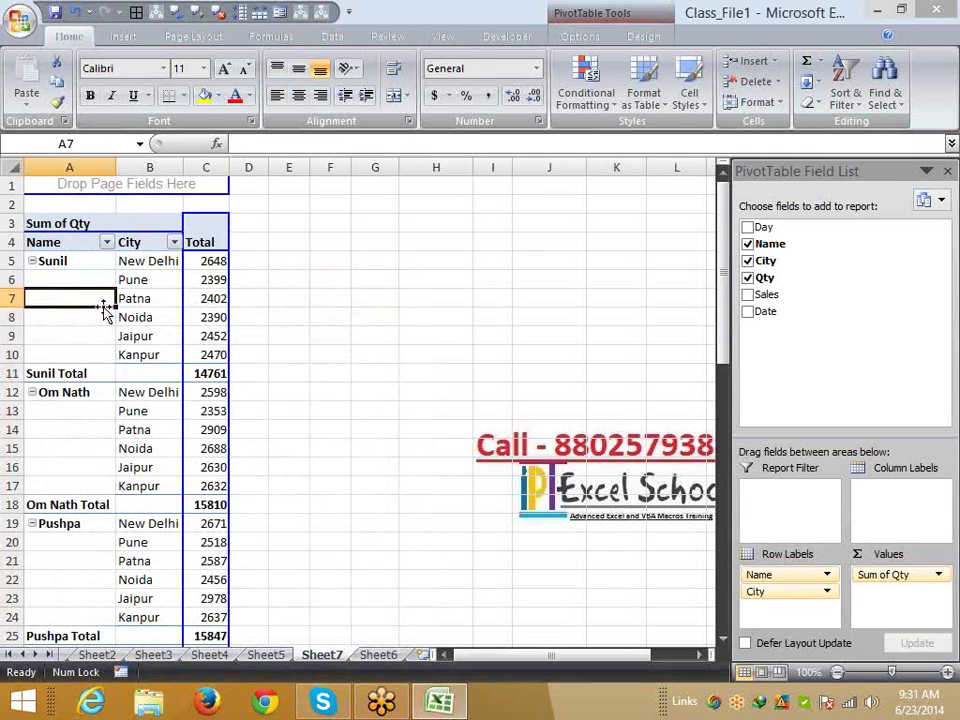
{"action": "left_click", "coordinate": [80, 373]}
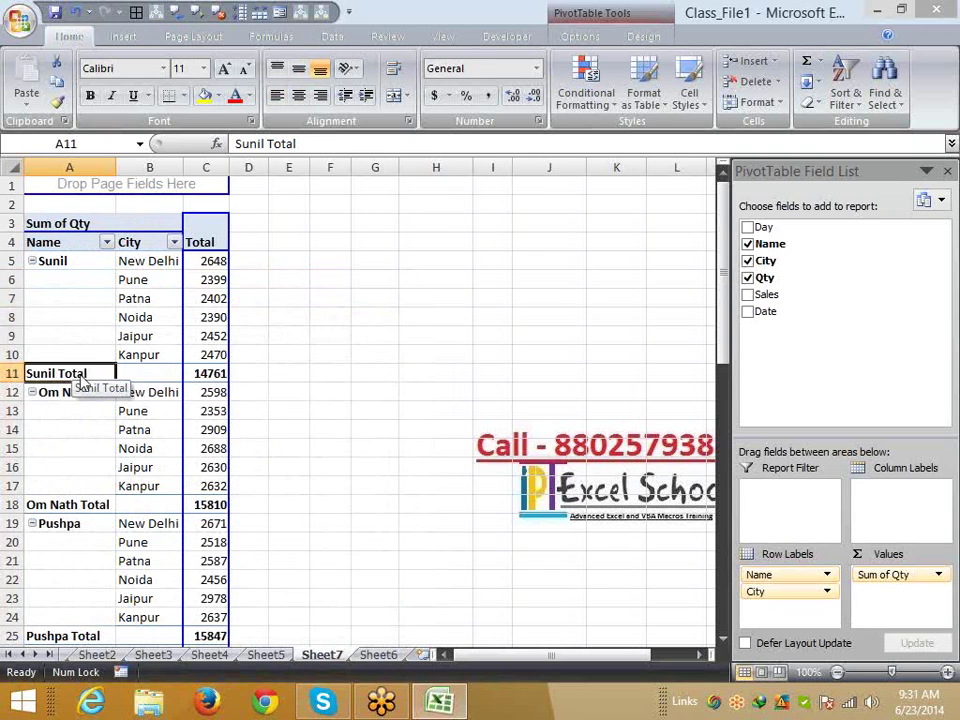
{"action": "right_click", "coordinate": [80, 375]}
{"action": "key", "text": "Escape"}
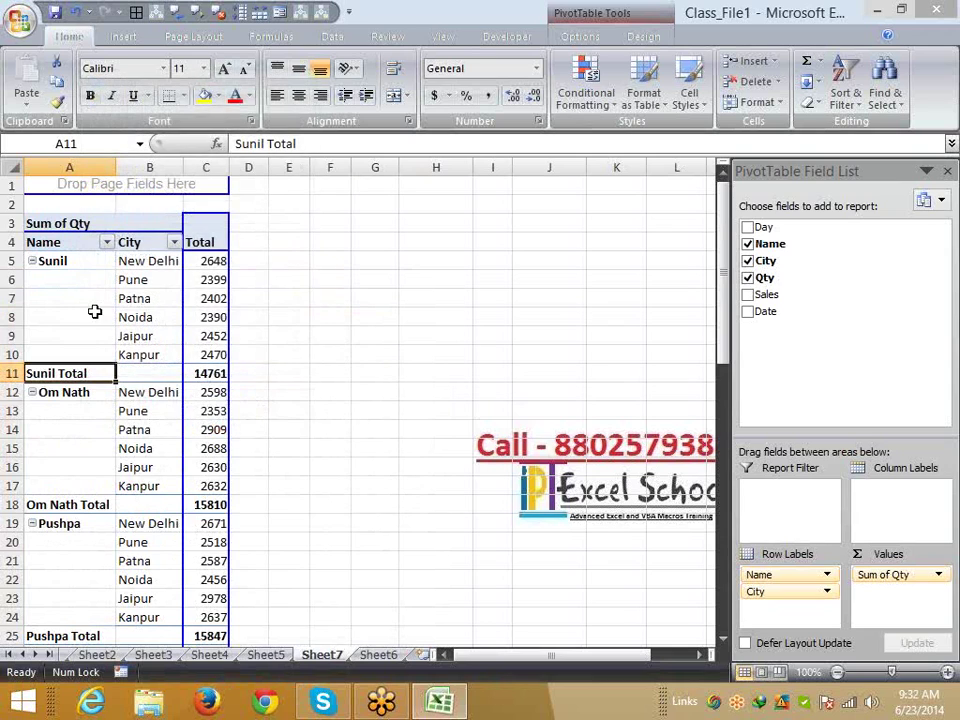
{"action": "left_click", "coordinate": [52, 261]}
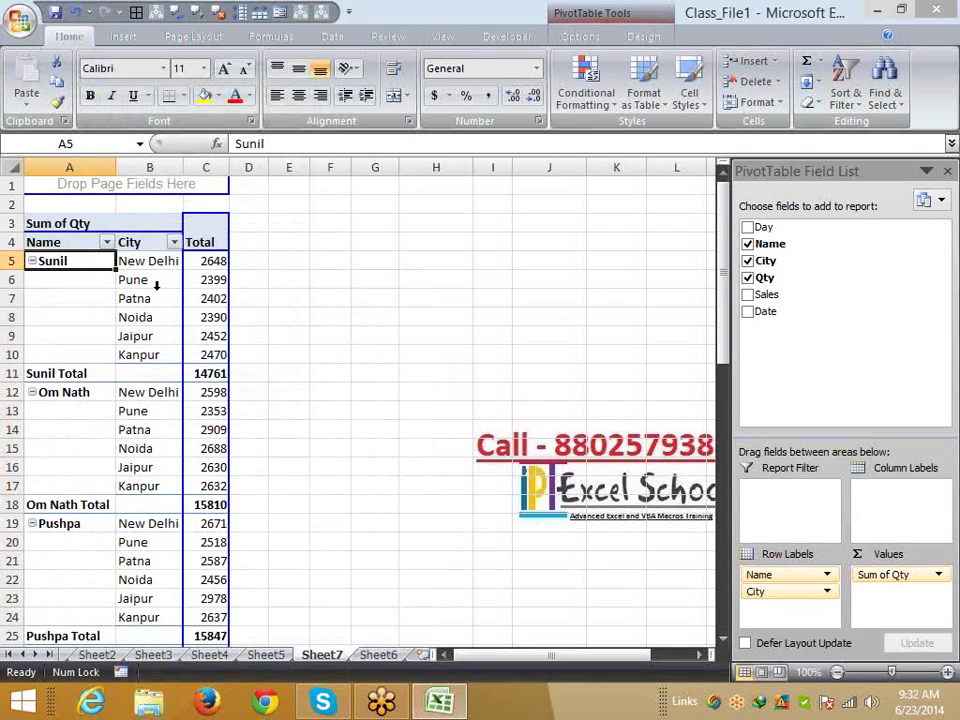
{"action": "left_click", "coordinate": [580, 36]}
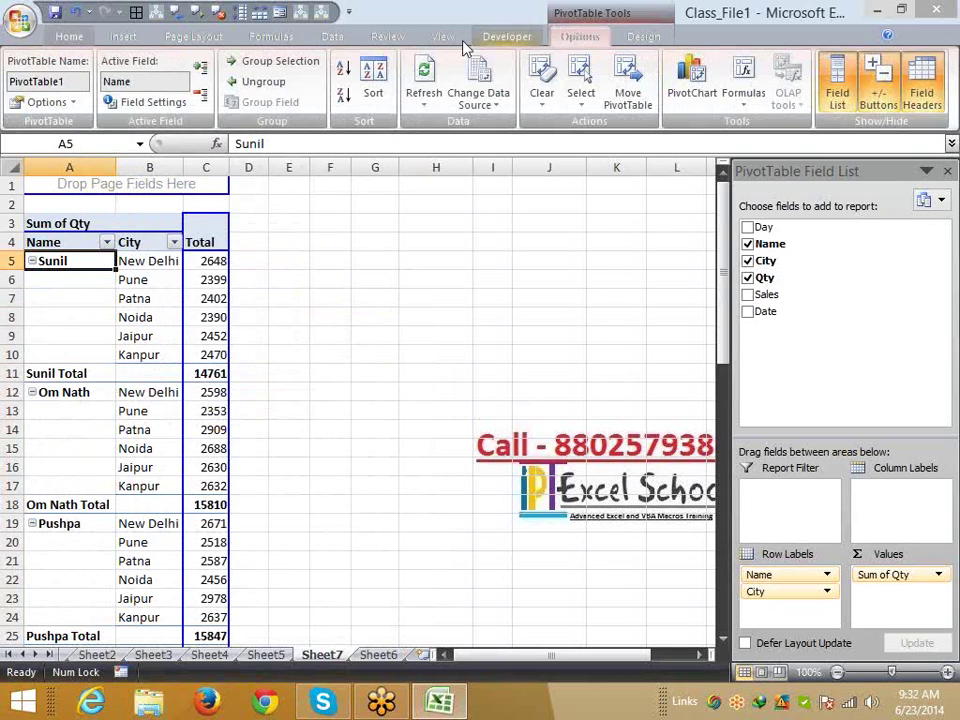
{"action": "left_click", "coordinate": [200, 96]}
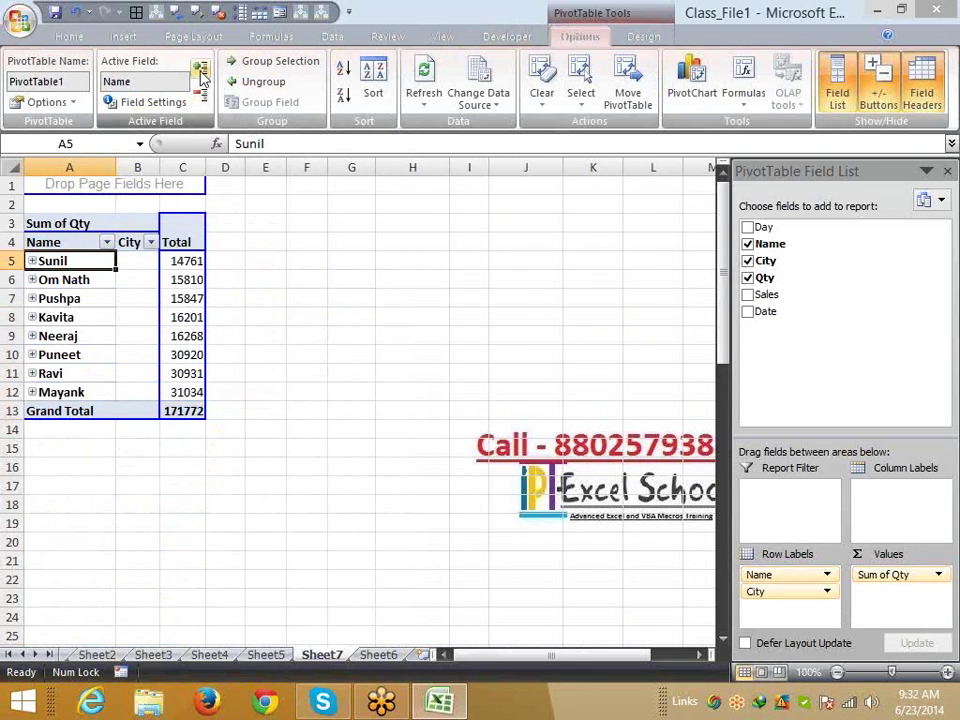
{"action": "left_click", "coordinate": [199, 68]}
{"action": "left_click", "coordinate": [105, 298]}
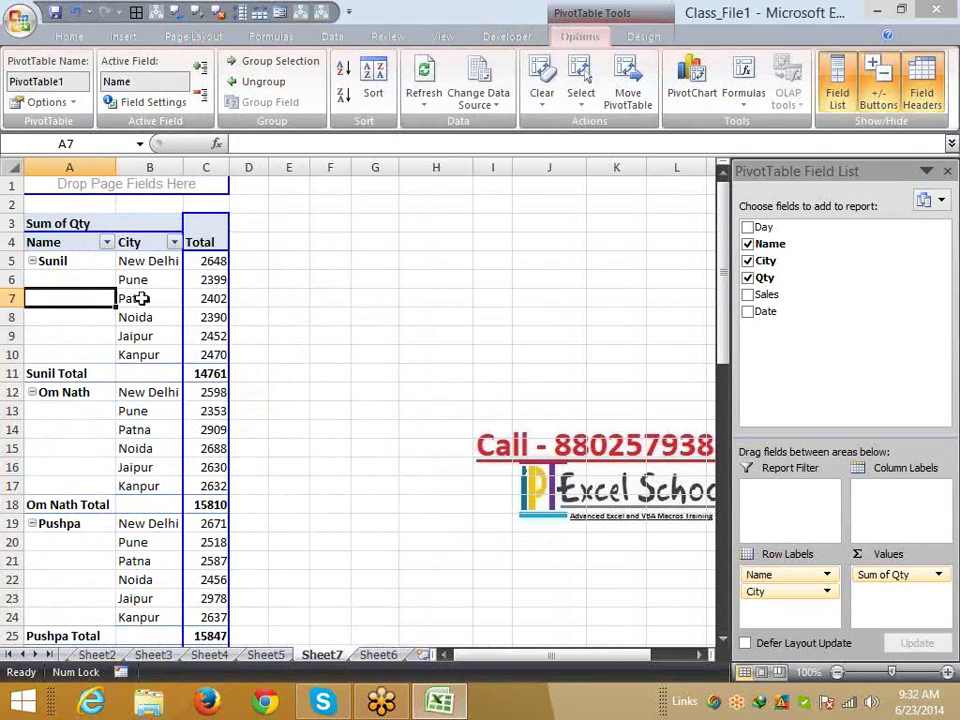
{"action": "left_click", "coordinate": [160, 297]}
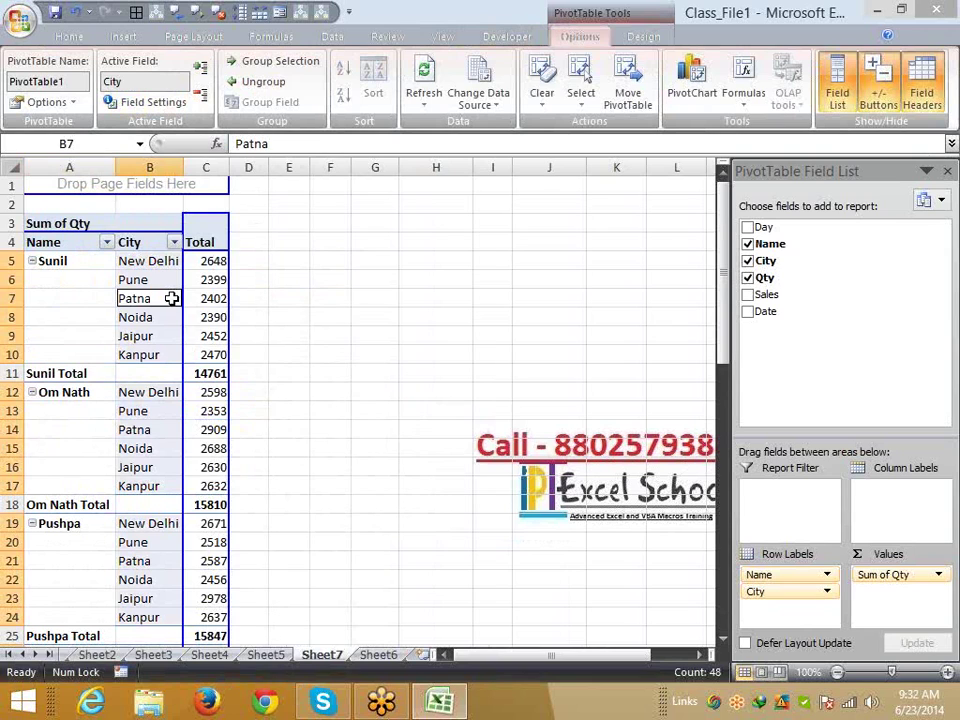
{"action": "key", "text": "ctrl+z"}
{"action": "key", "text": "ctrl+z"}
{"action": "key", "text": "ctrl+z"}
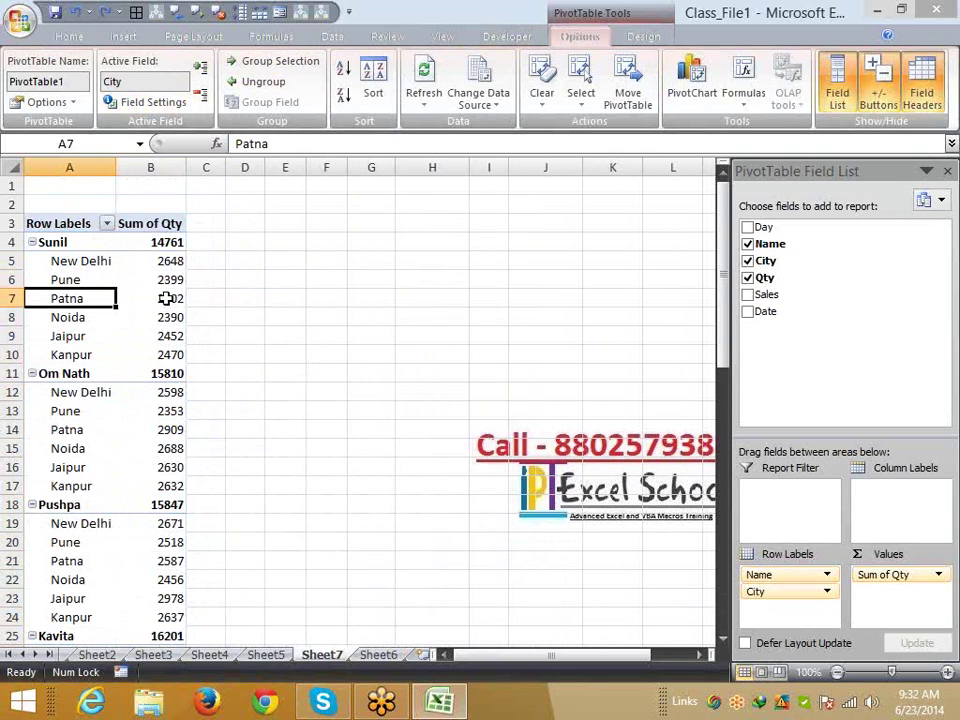
{"action": "right_click", "coordinate": [86, 298]}
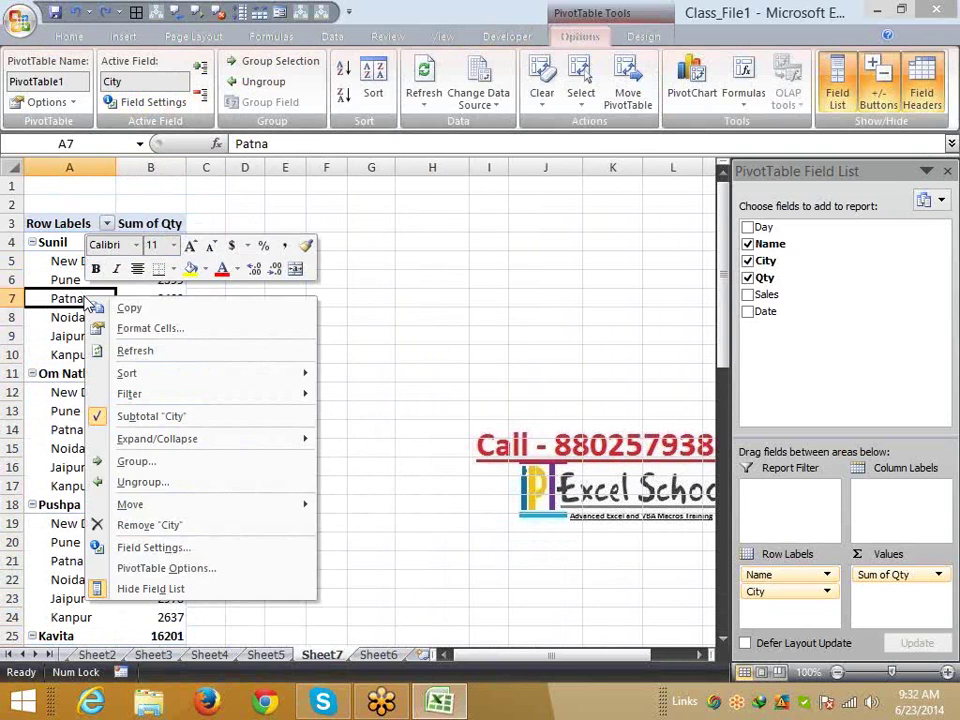
{"action": "left_click", "coordinate": [213, 570]}
{"action": "left_click", "coordinate": [208, 343]}
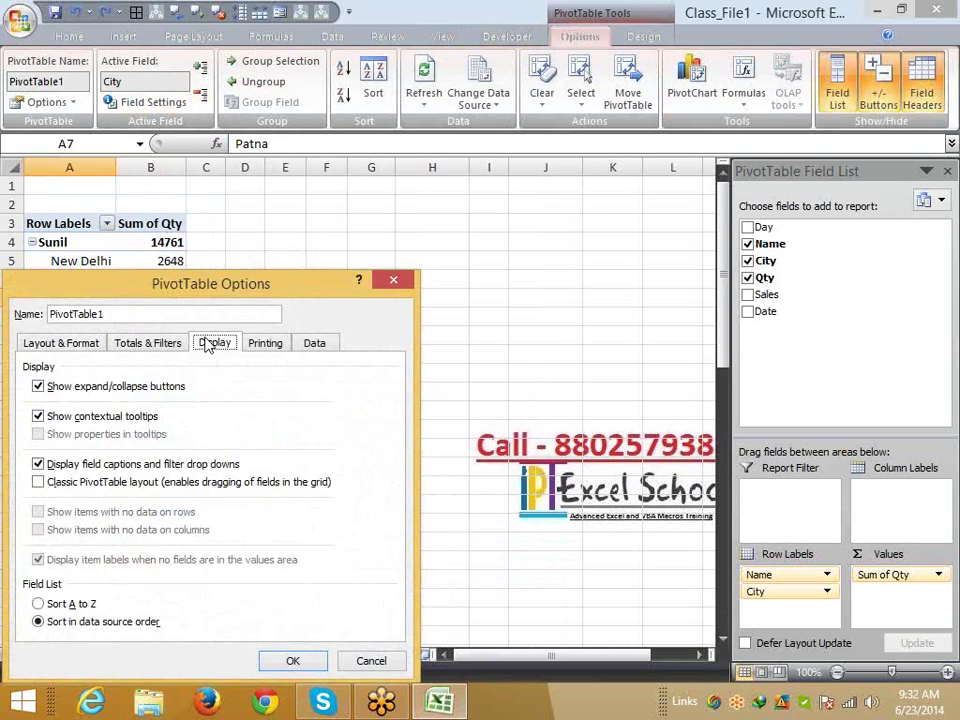
{"action": "left_click", "coordinate": [92, 484]}
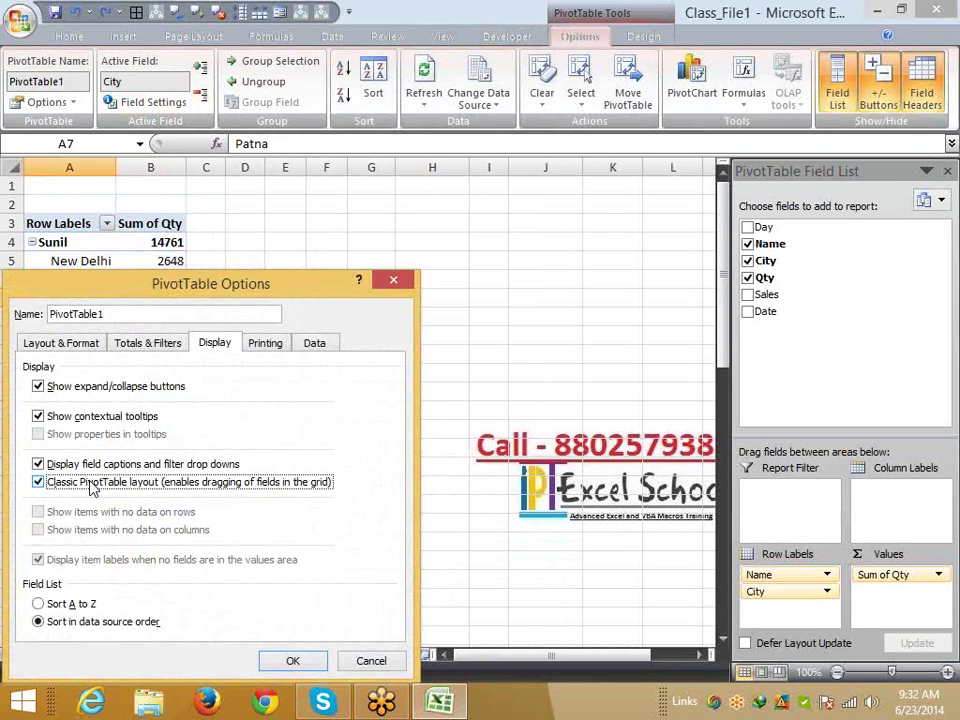
{"action": "left_click", "coordinate": [293, 662]}
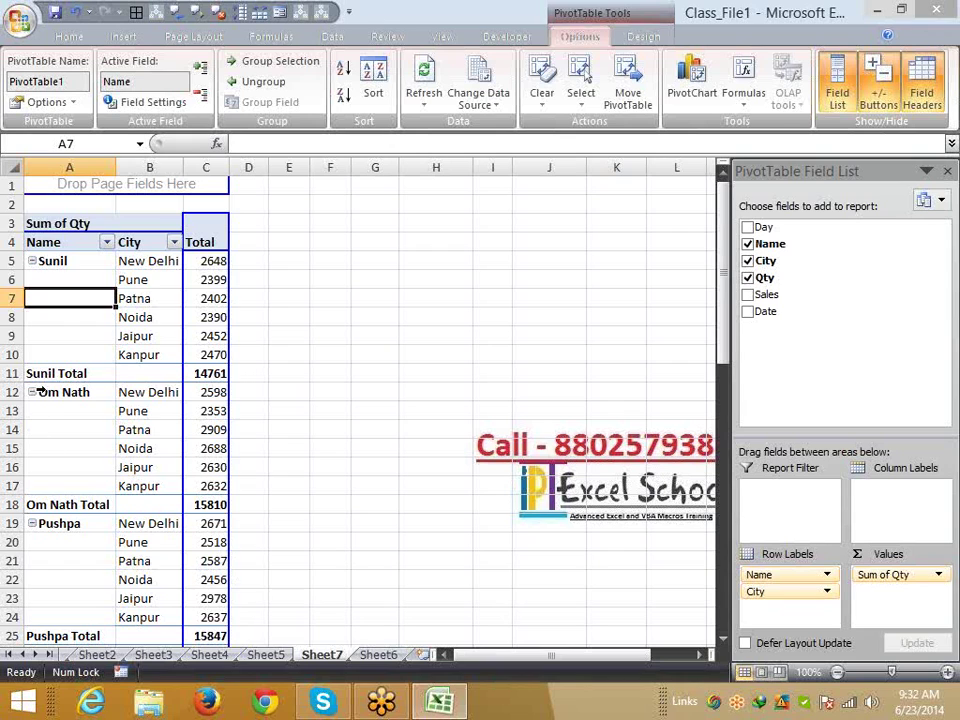
Untick Subtotal "Name" so no total row follows each name's cities
{"action": "left_click", "coordinate": [44, 374]}
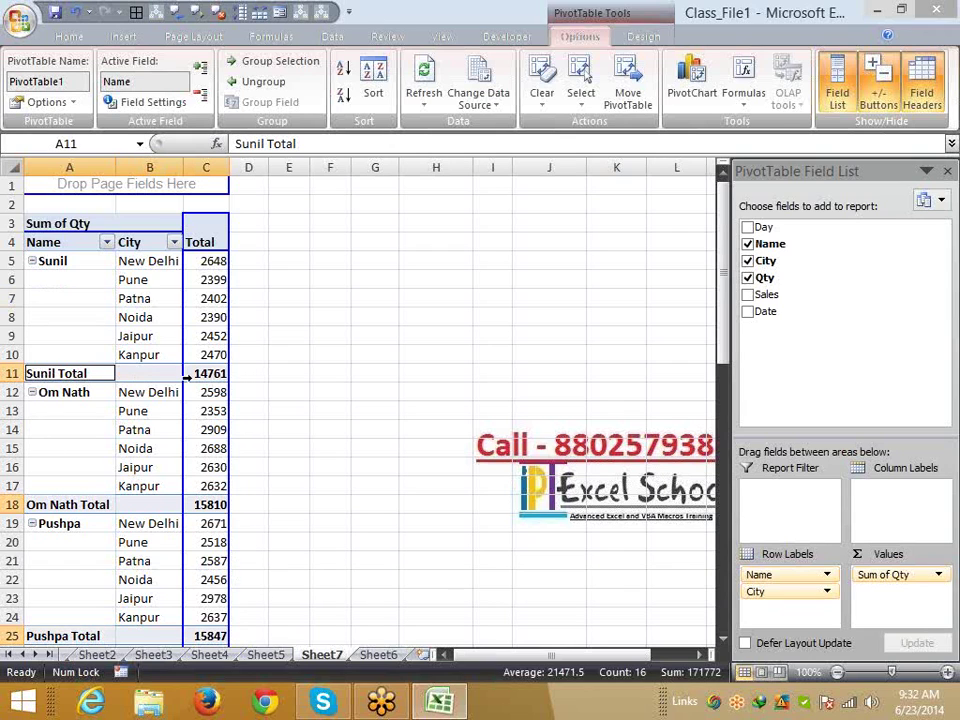
{"action": "scroll", "coordinate": [115, 553], "scroll_direction": "down", "scroll_amount": 3}
{"action": "scroll", "coordinate": [115, 553], "scroll_direction": "up", "scroll_amount": 3}
{"action": "left_click", "coordinate": [248, 446]}
{"action": "right_click", "coordinate": [83, 376]}
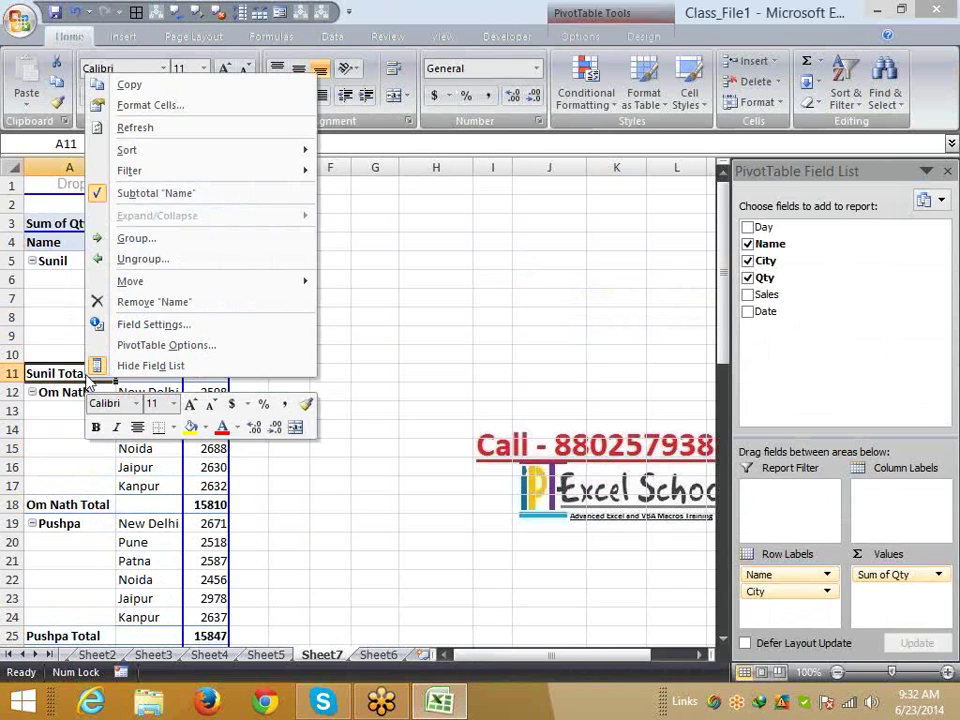
{"action": "left_click", "coordinate": [103, 193]}
{"action": "scroll", "coordinate": [141, 523], "scroll_direction": "down", "scroll_amount": 10}
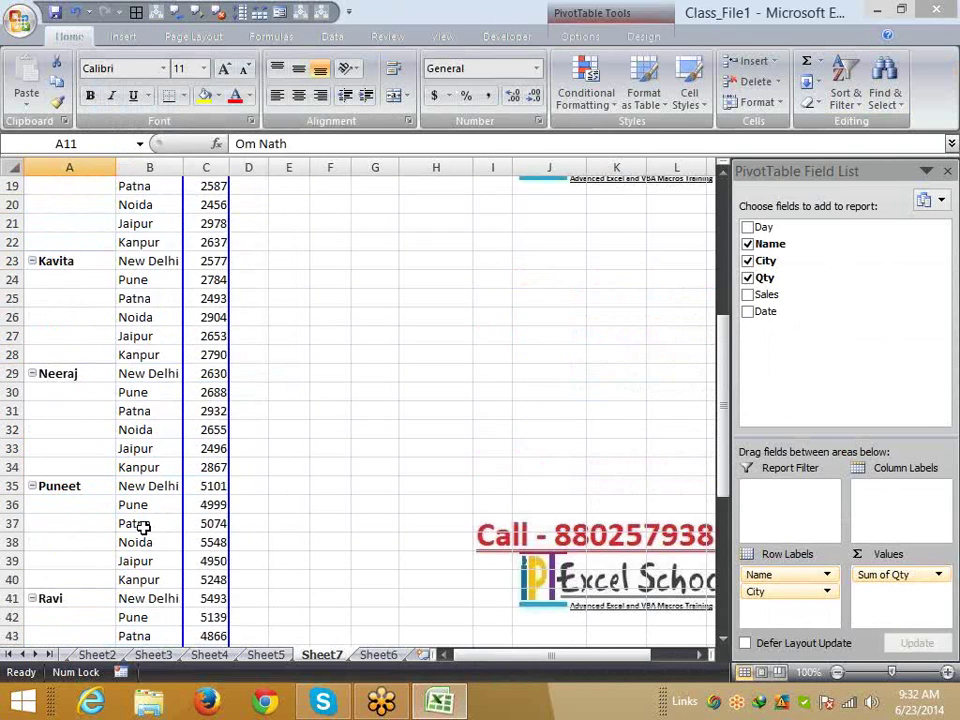
{"action": "scroll", "coordinate": [141, 523], "scroll_direction": "down", "scroll_amount": 3}
{"action": "scroll", "coordinate": [139, 525], "scroll_direction": "up", "scroll_amount": 10}
{"action": "scroll", "coordinate": [131, 514], "scroll_direction": "up", "scroll_amount": 3}
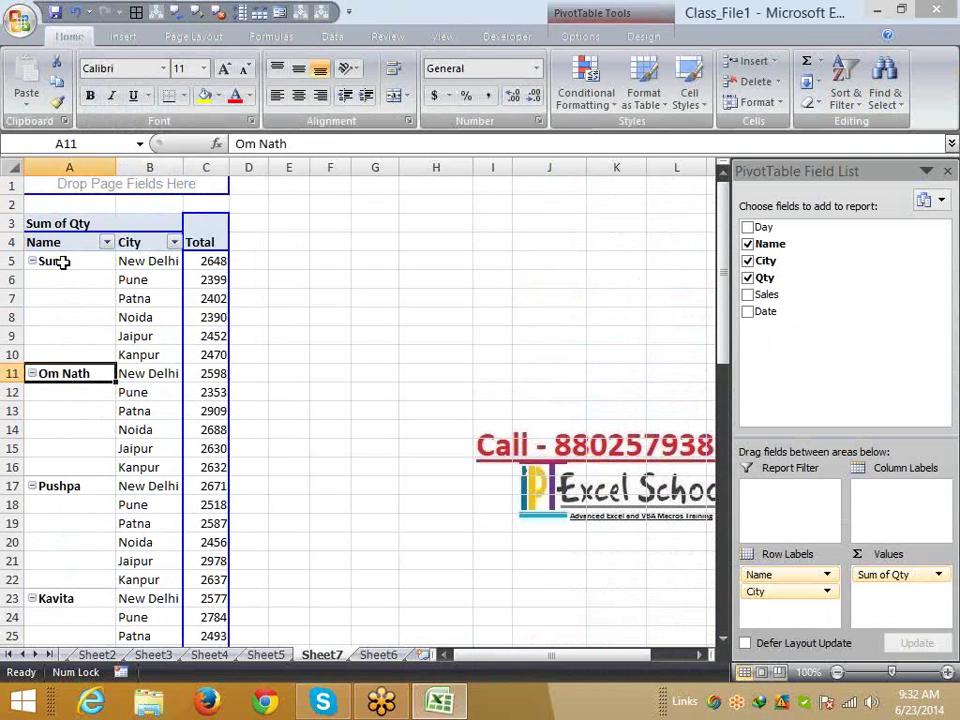
{"action": "left_click_drag", "start_coordinate": [62, 261], "coordinate": [206, 373]}
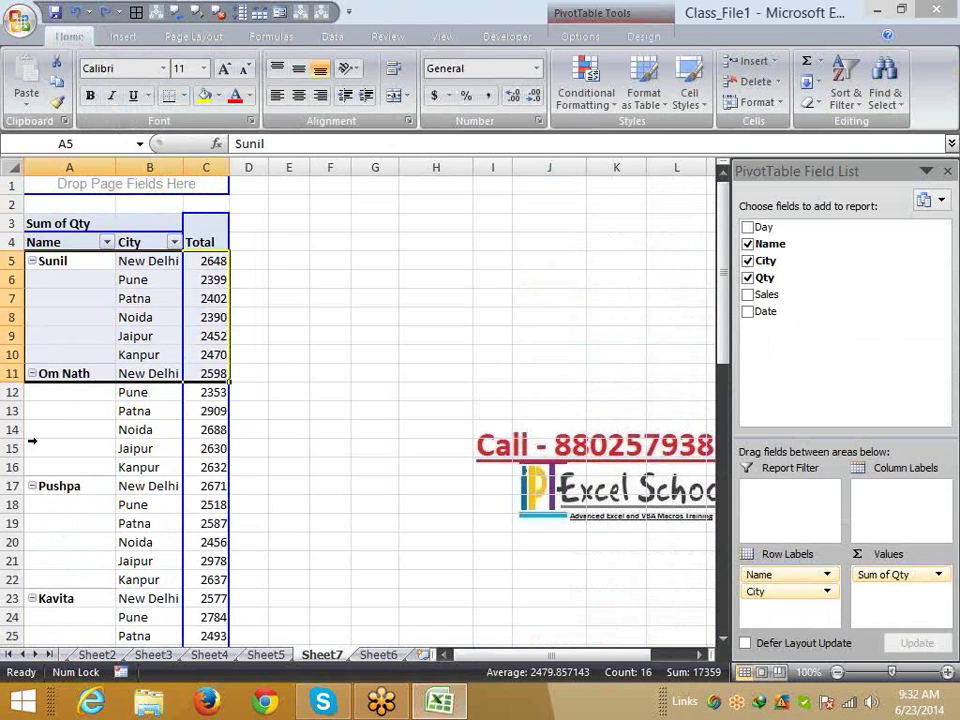
Enable Merge and center cells with labels in PivotTable Options
{"action": "left_click", "coordinate": [122, 317]}
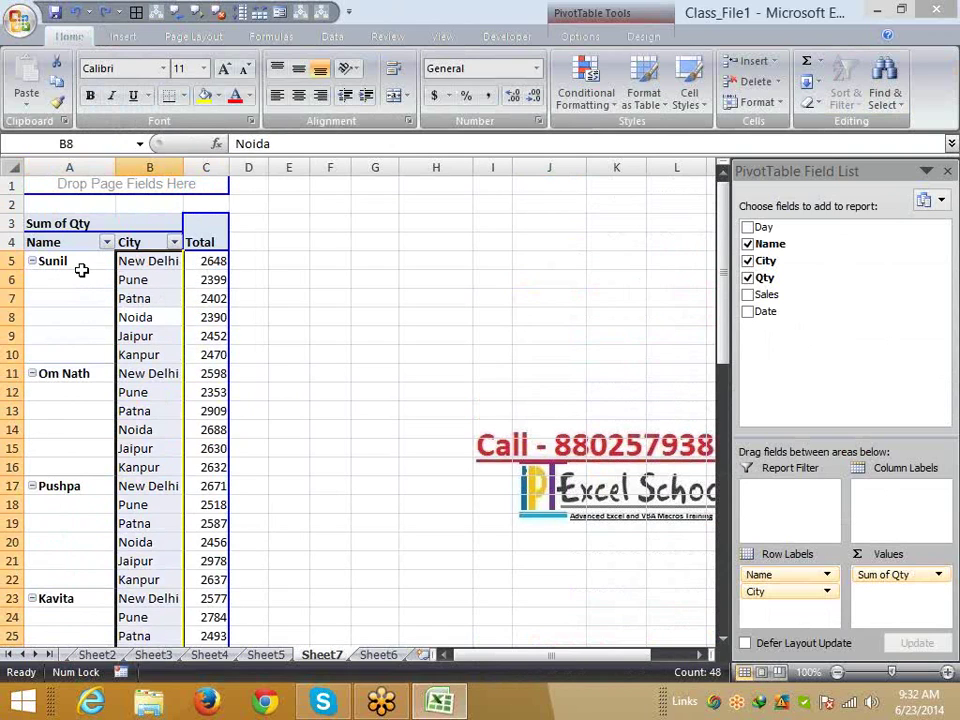
{"action": "left_click_drag", "start_coordinate": [79, 268], "coordinate": [75, 356]}
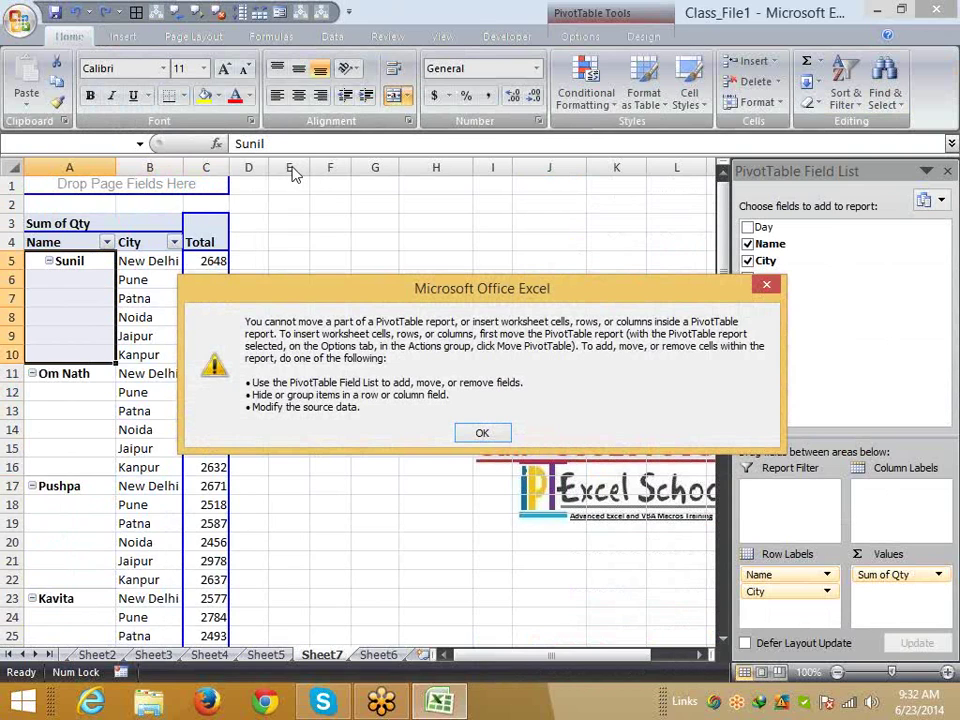
{"action": "key", "text": "Return"}
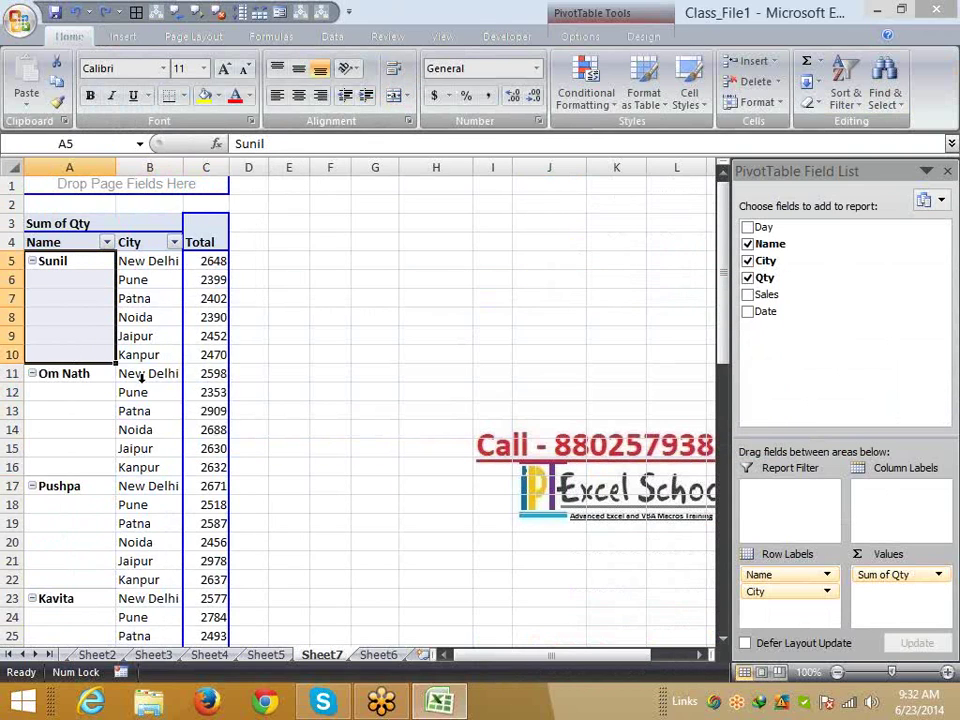
{"action": "right_click", "coordinate": [92, 317]}
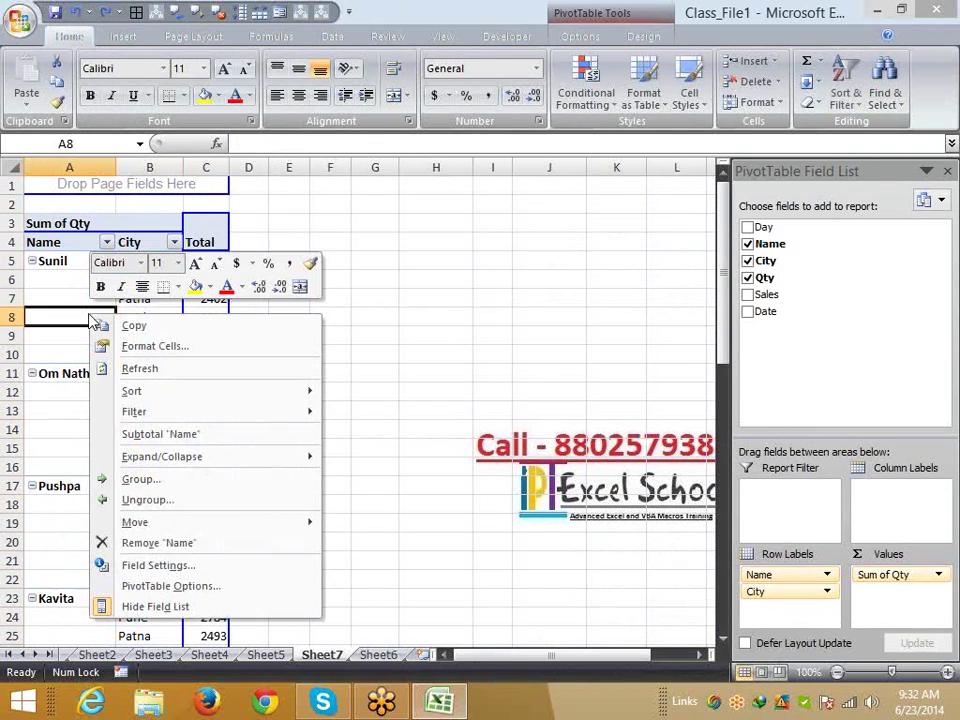
{"action": "left_click", "coordinate": [167, 592]}
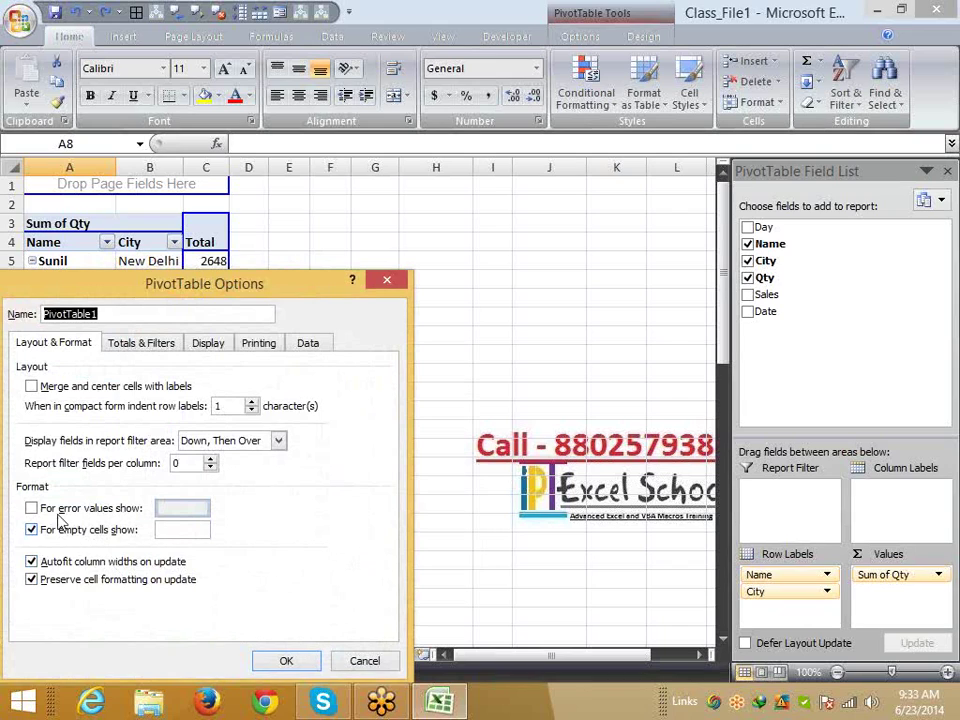
{"action": "left_click", "coordinate": [62, 388]}
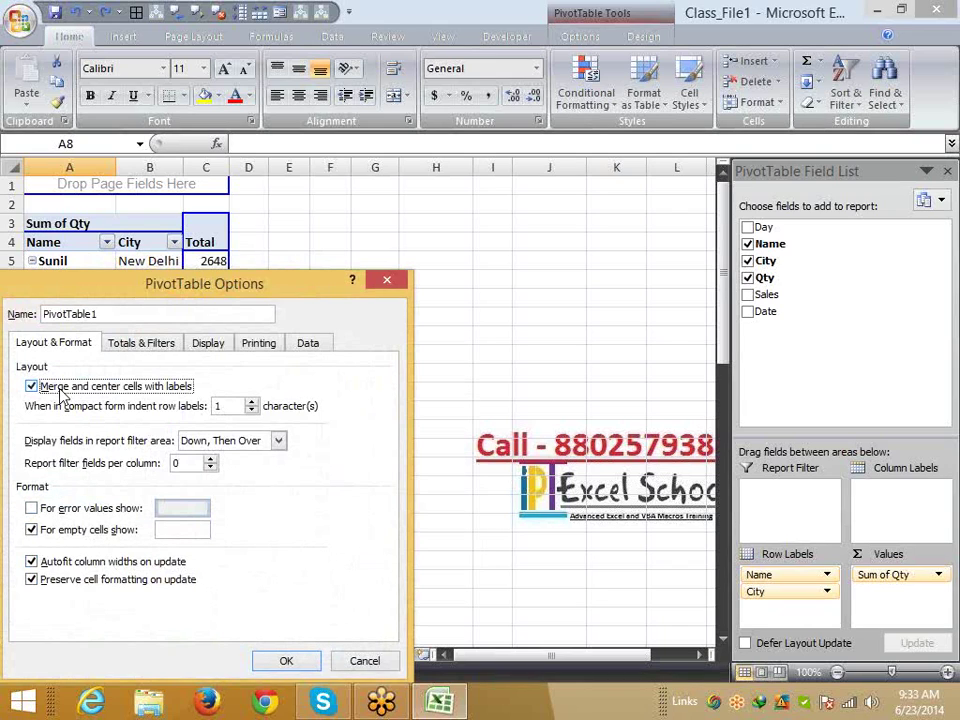
{"action": "left_click", "coordinate": [286, 661]}
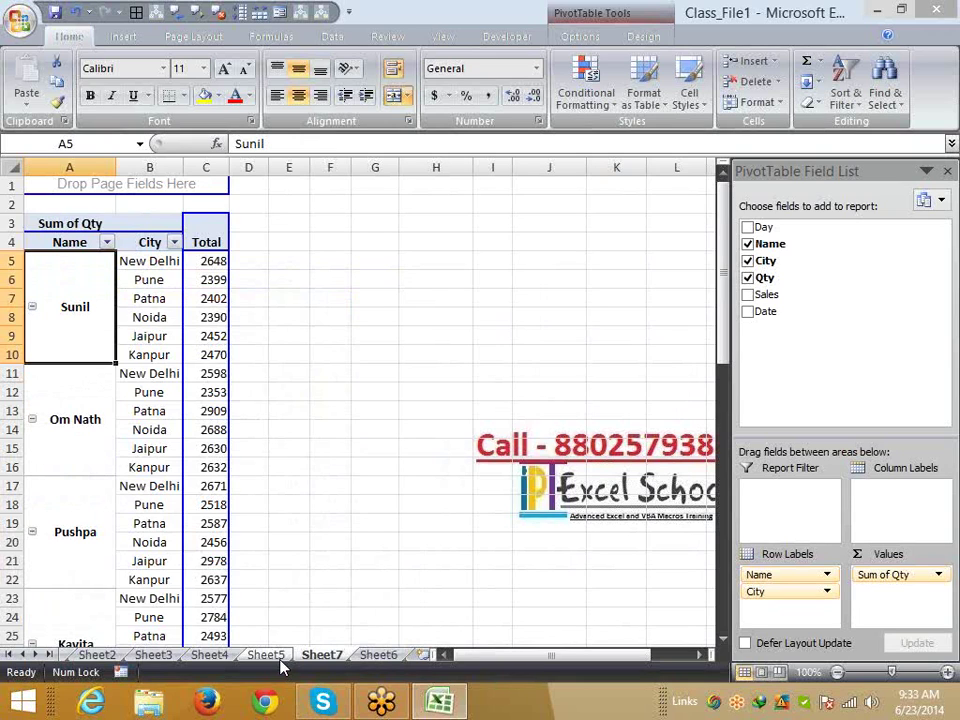
{"action": "scroll", "coordinate": [101, 594], "scroll_direction": "down", "scroll_amount": 9}
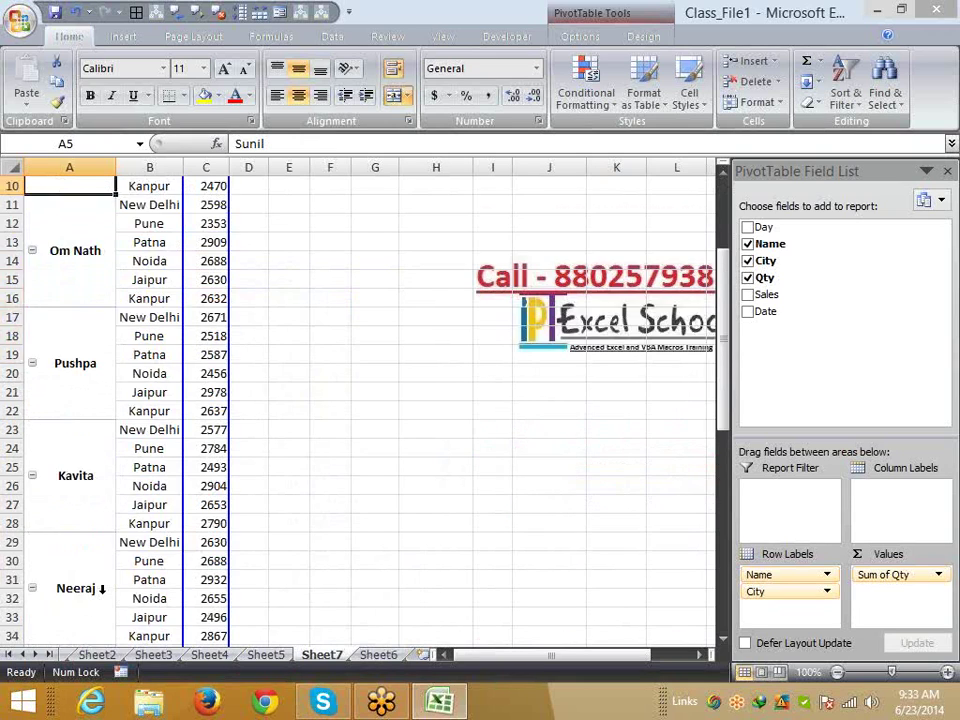
{"action": "scroll", "coordinate": [101, 594], "scroll_direction": "down", "scroll_amount": 4}
{"action": "left_click", "coordinate": [86, 405]}
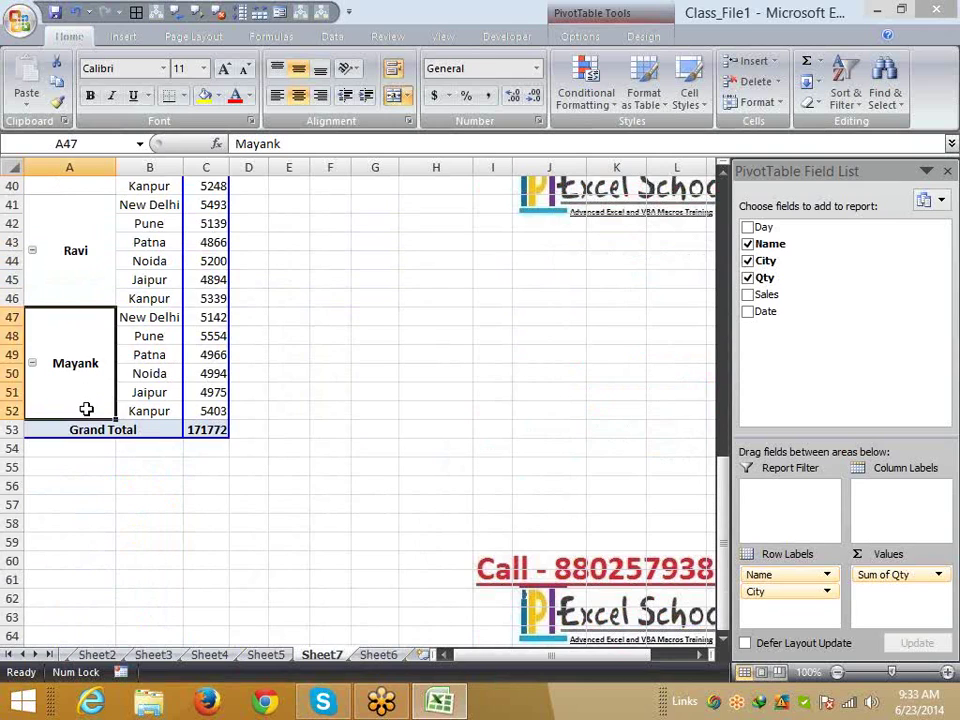
{"action": "scroll", "coordinate": [84, 402], "scroll_direction": "up", "scroll_amount": 4}
{"action": "left_click", "coordinate": [84, 400]}
{"action": "left_click", "coordinate": [54, 213]}
{"action": "scroll", "coordinate": [90, 559], "scroll_direction": "up", "scroll_amount": 3}
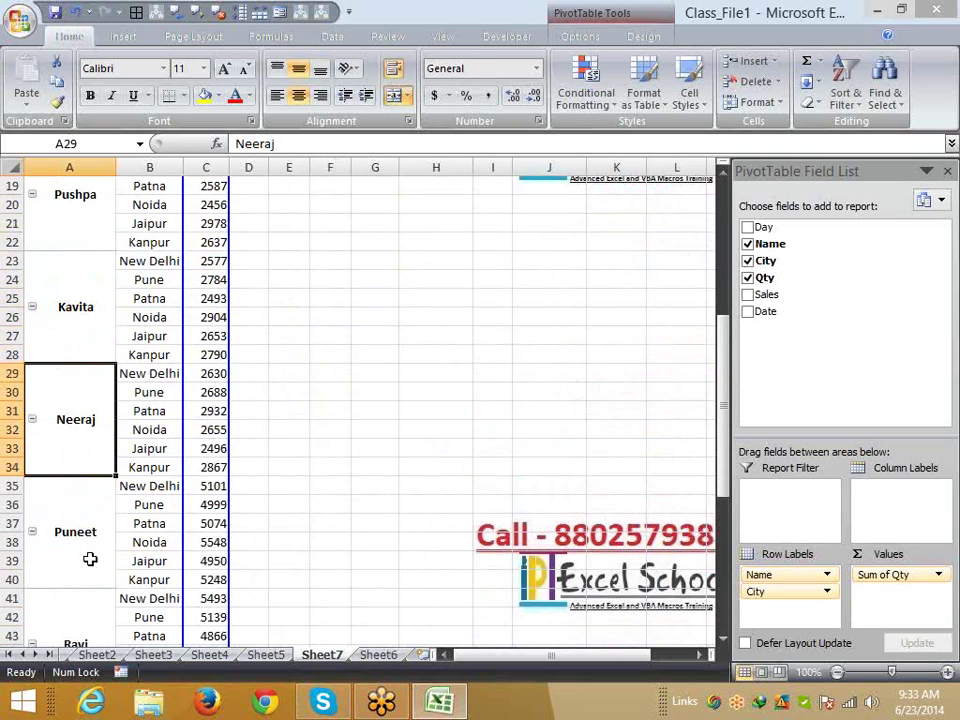
{"action": "left_click", "coordinate": [101, 332]}
{"action": "scroll", "coordinate": [101, 332], "scroll_direction": "up", "scroll_amount": 2}
{"action": "scroll", "coordinate": [86, 467], "scroll_direction": "up", "scroll_amount": 3}
{"action": "left_click", "coordinate": [86, 467]}
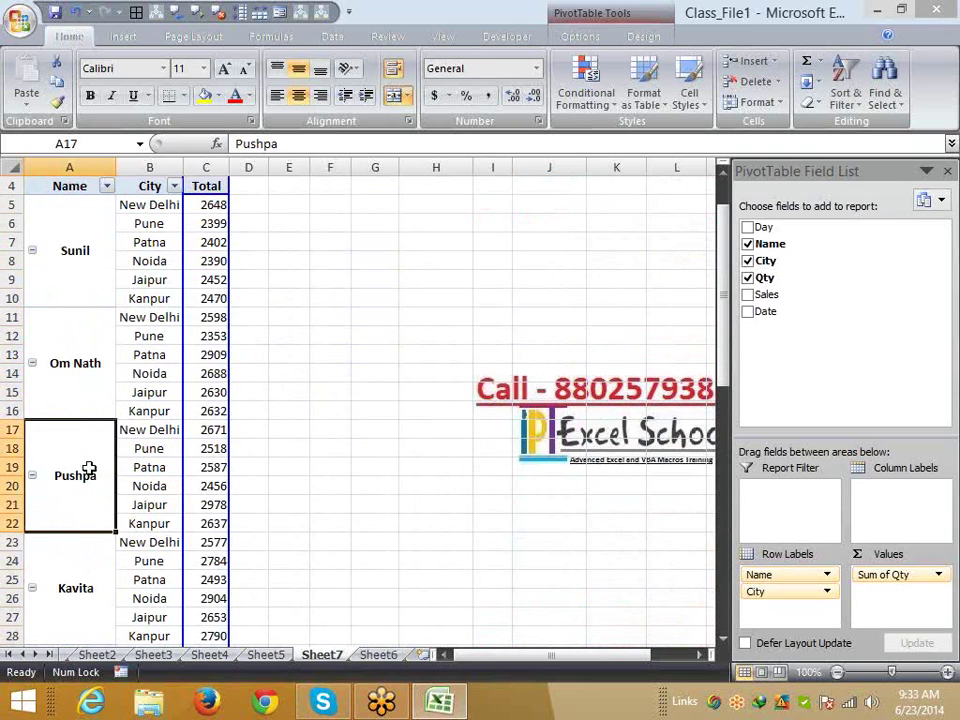
{"action": "left_click", "coordinate": [90, 368]}
{"action": "left_click", "coordinate": [81, 272]}
{"action": "scroll", "coordinate": [81, 272], "scroll_direction": "up", "scroll_amount": 1}
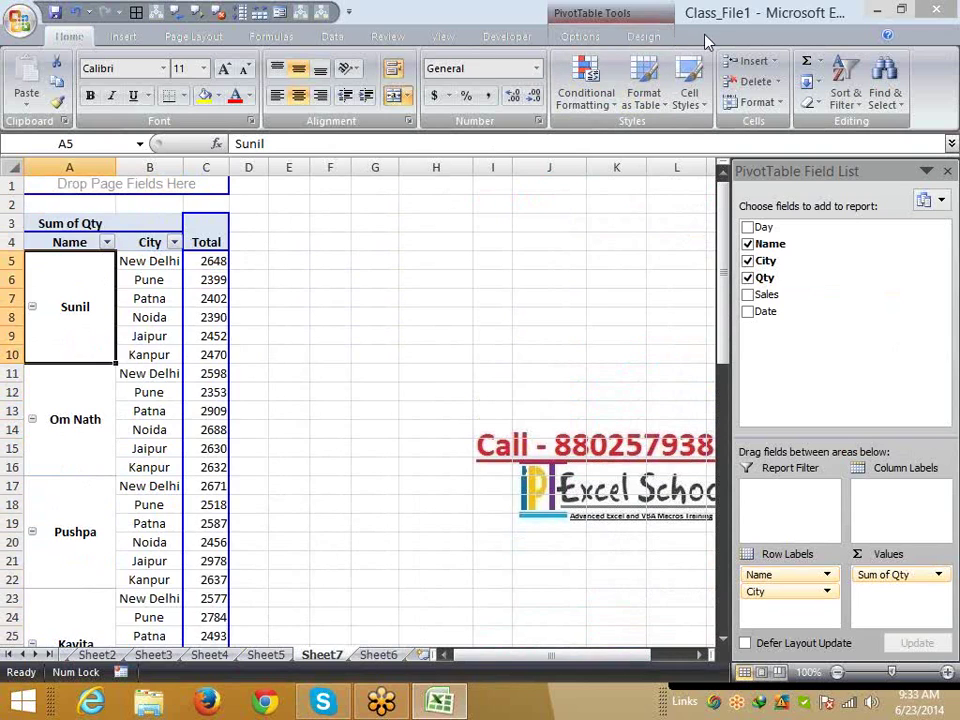
Uncheck Show grand totals for rows and for columns under Totals & Filters
{"action": "left_click", "coordinate": [127, 233]}
{"action": "scroll", "coordinate": [217, 414], "scroll_direction": "down", "scroll_amount": 6}
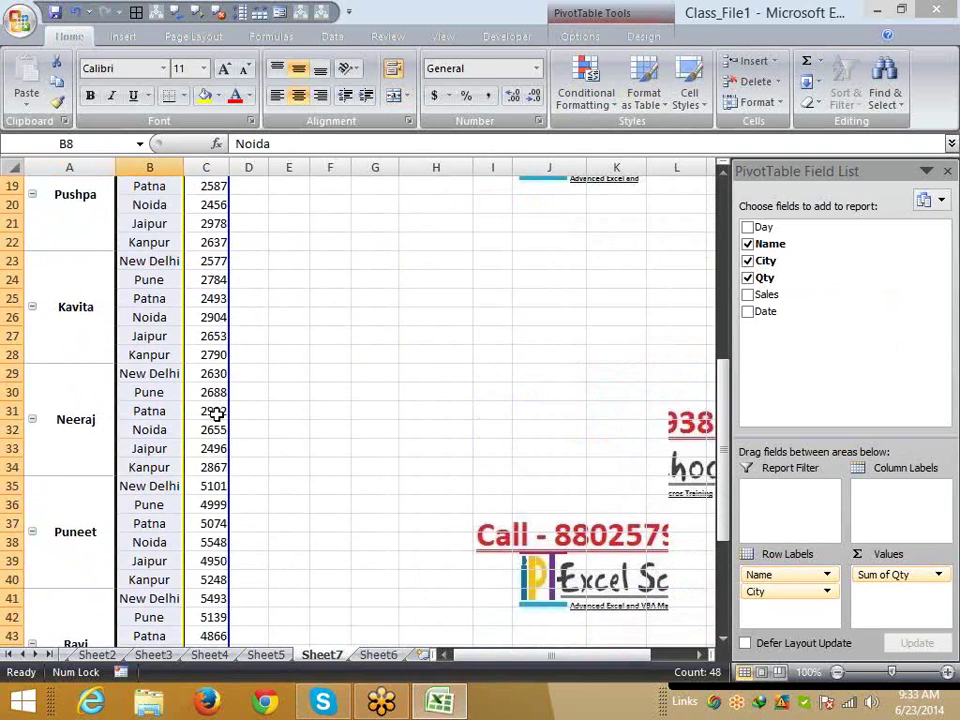
{"action": "scroll", "coordinate": [217, 414], "scroll_direction": "down", "scroll_amount": 7}
{"action": "left_click", "coordinate": [196, 428]}
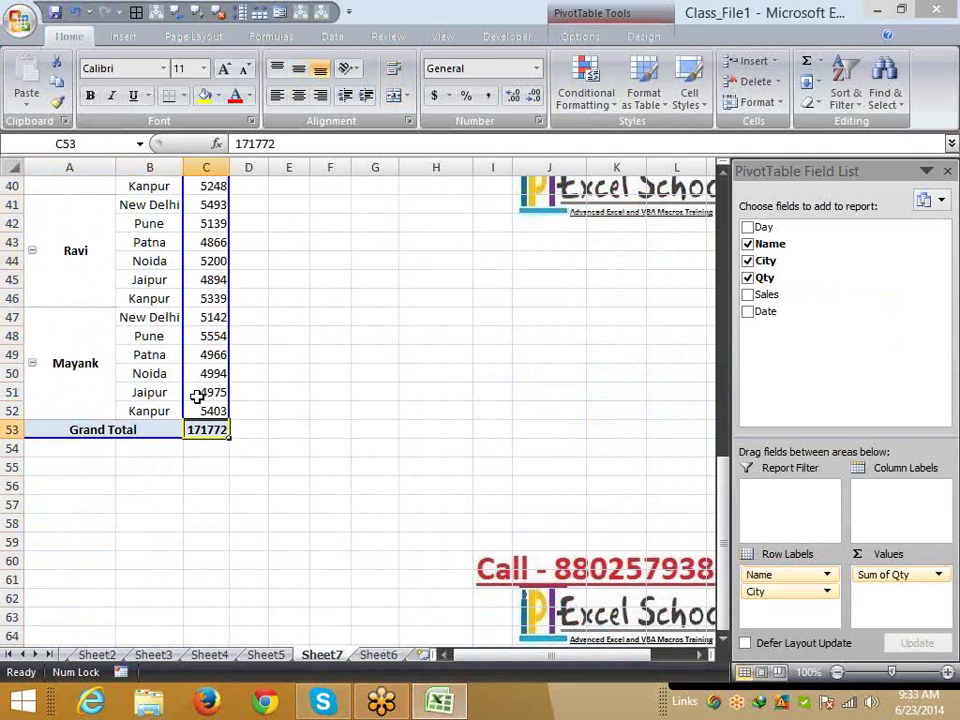
{"action": "right_click", "coordinate": [206, 281]}
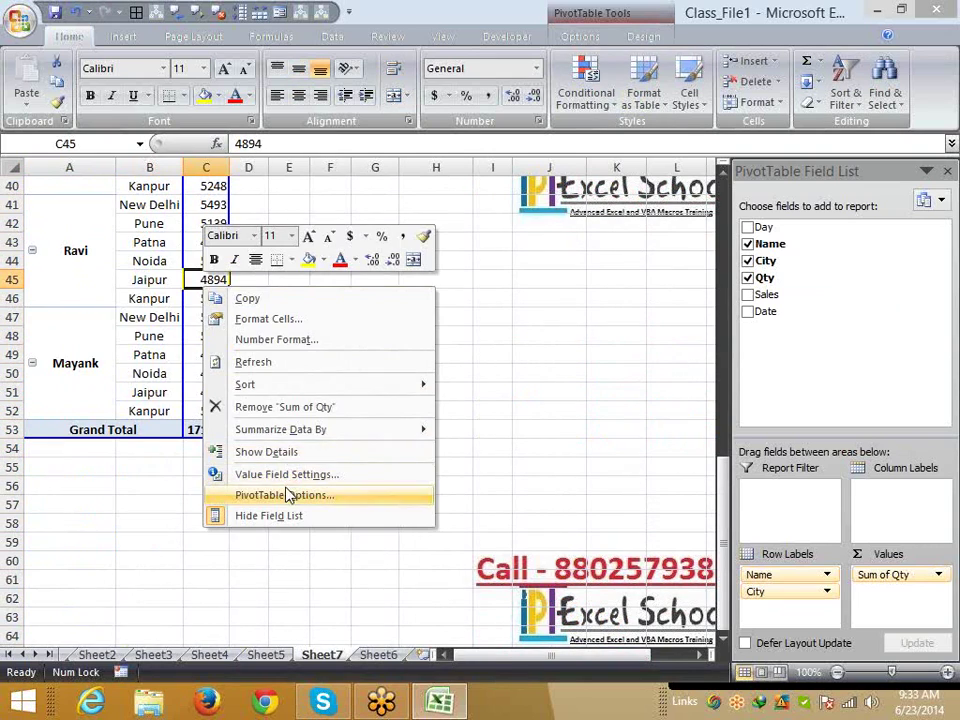
{"action": "left_click", "coordinate": [288, 496]}
{"action": "left_click", "coordinate": [221, 341]}
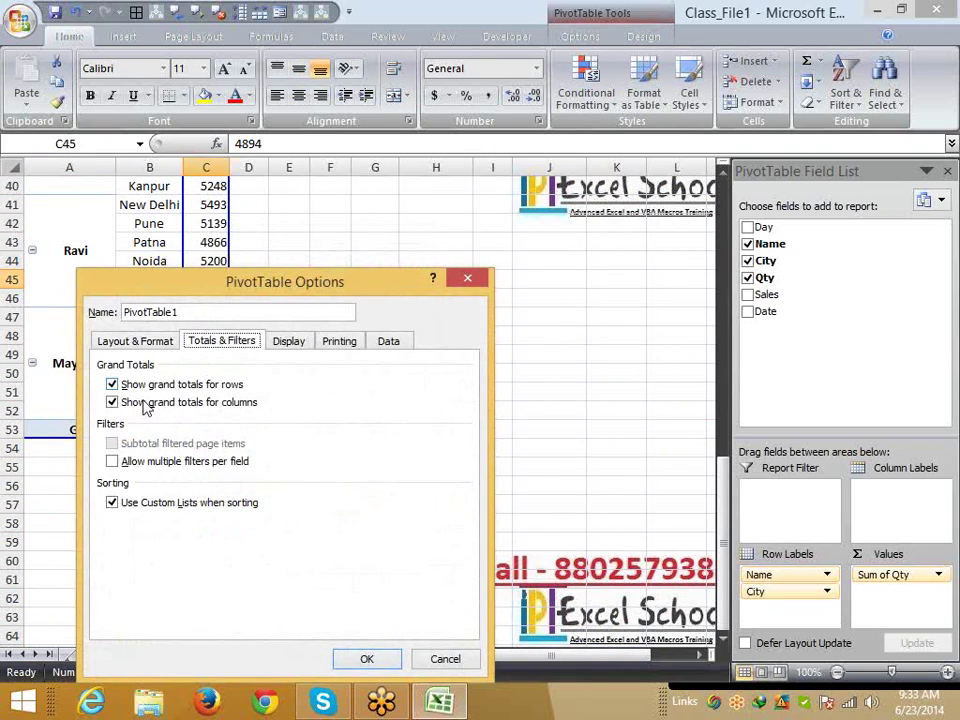
{"action": "left_click", "coordinate": [133, 386]}
{"action": "left_click", "coordinate": [143, 404]}
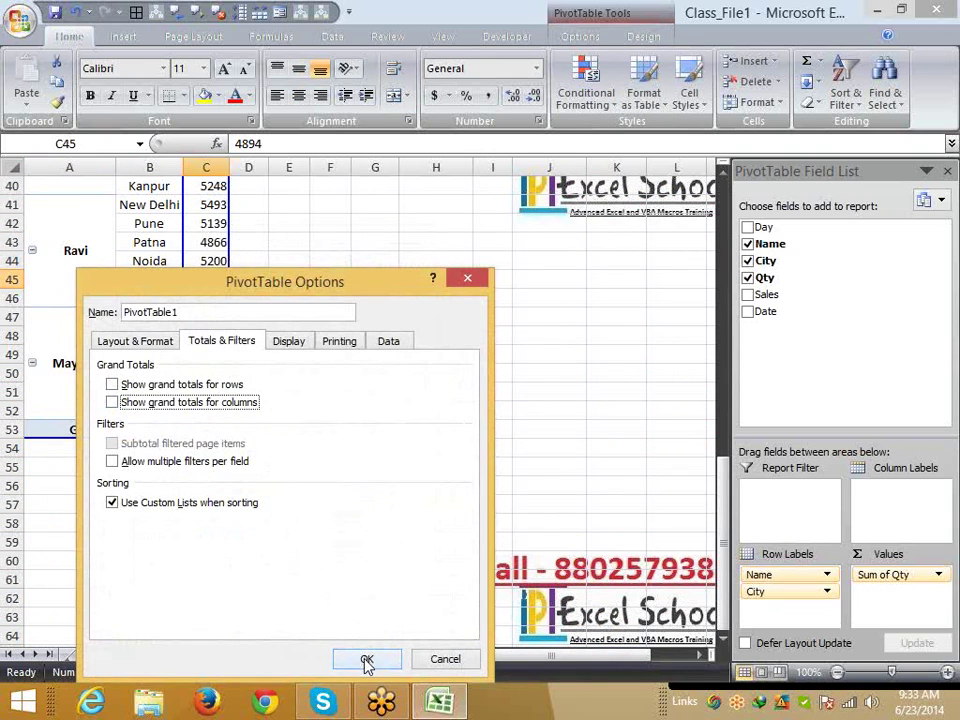
{"action": "left_click", "coordinate": [137, 390]}
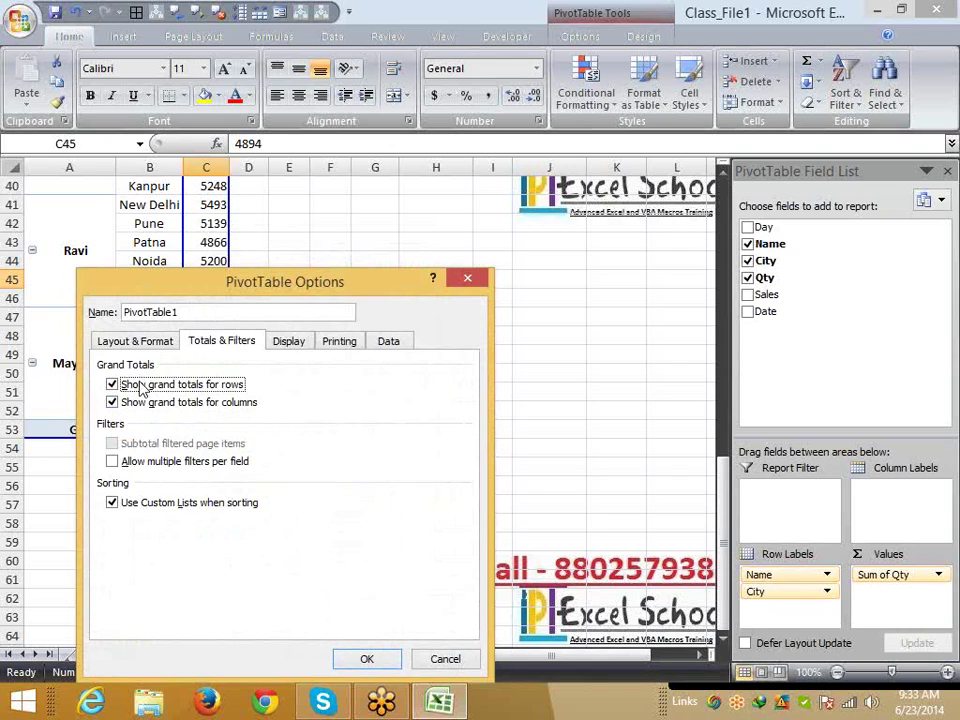
{"action": "left_click", "coordinate": [142, 390]}
{"action": "left_click", "coordinate": [165, 402]}
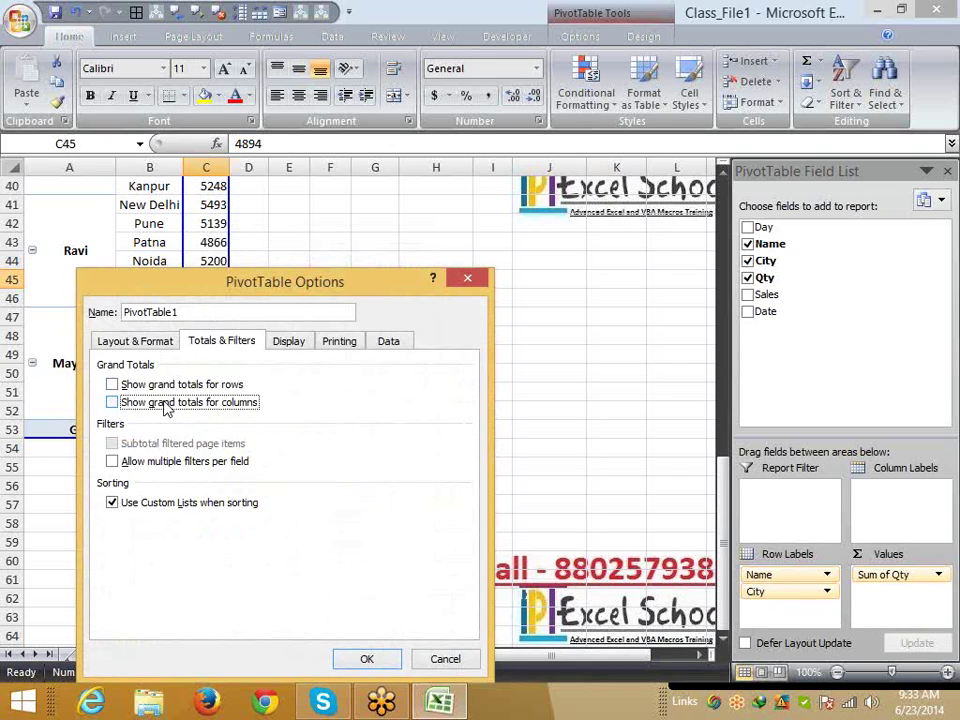
{"action": "left_click", "coordinate": [381, 664]}
{"action": "scroll", "coordinate": [225, 497], "scroll_direction": "up", "scroll_amount": 13}
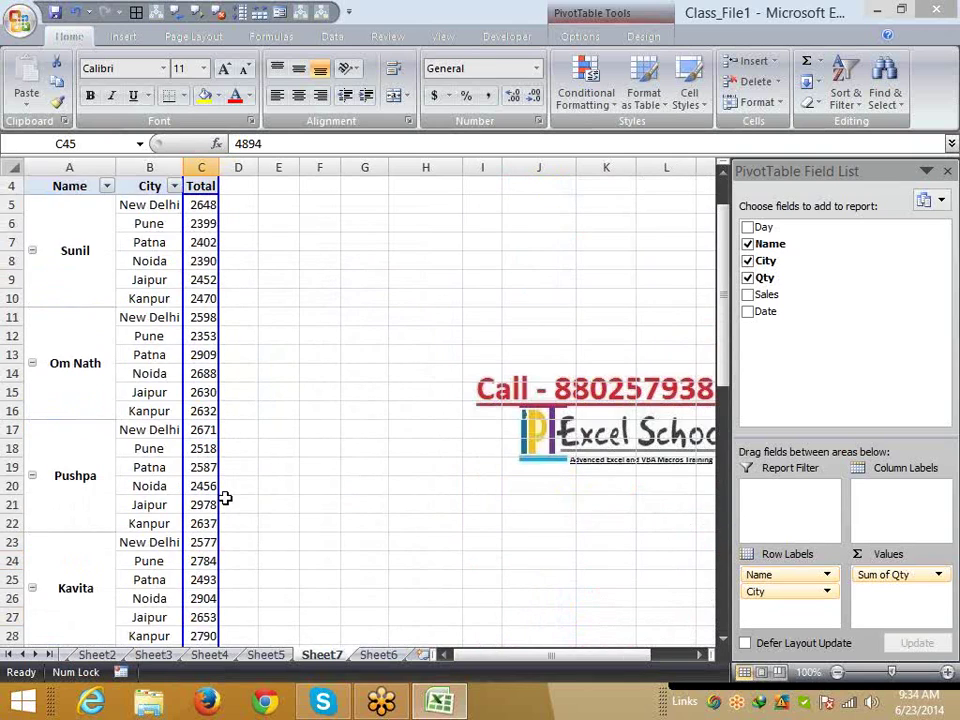
{"action": "right_click", "coordinate": [200, 280]}
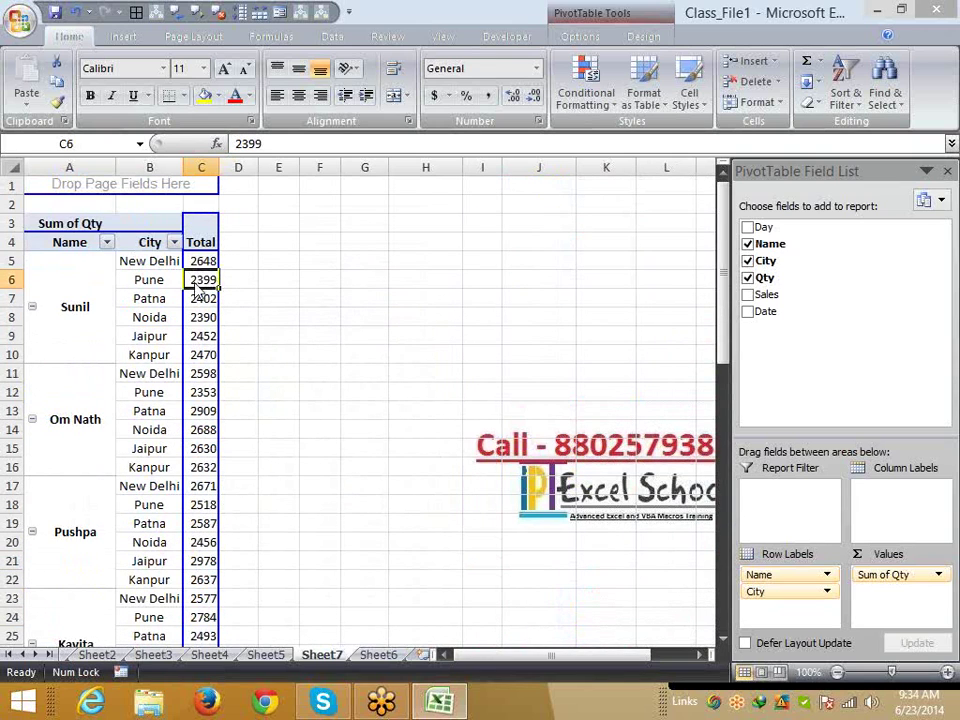
{"action": "mouse_move", "coordinate": [272, 378]}
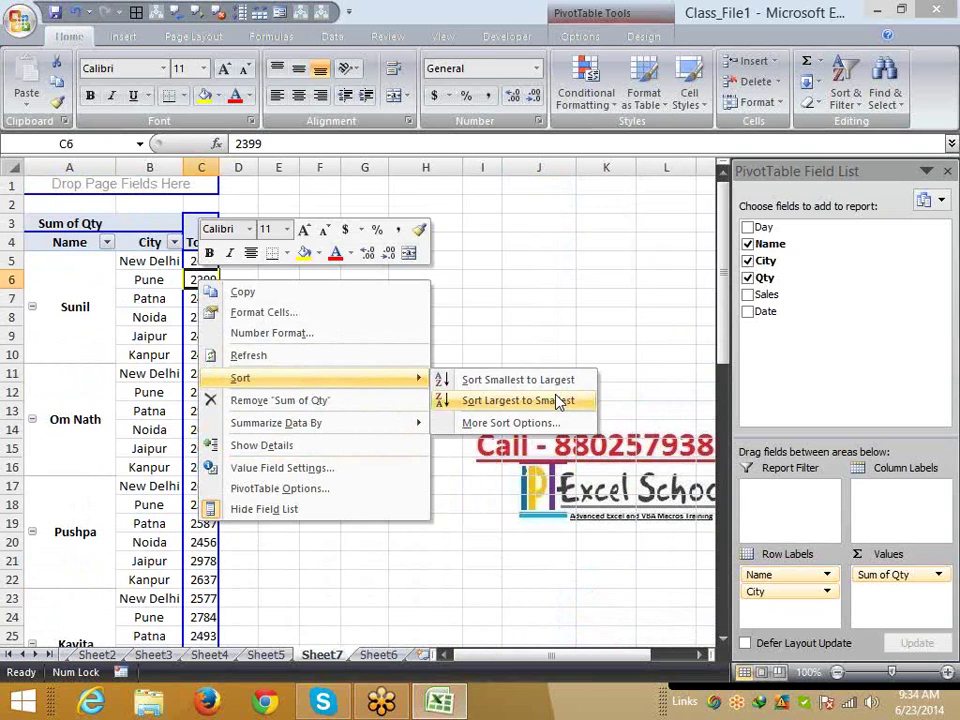
{"action": "left_click", "coordinate": [62, 287]}
{"action": "left_click", "coordinate": [62, 287]}
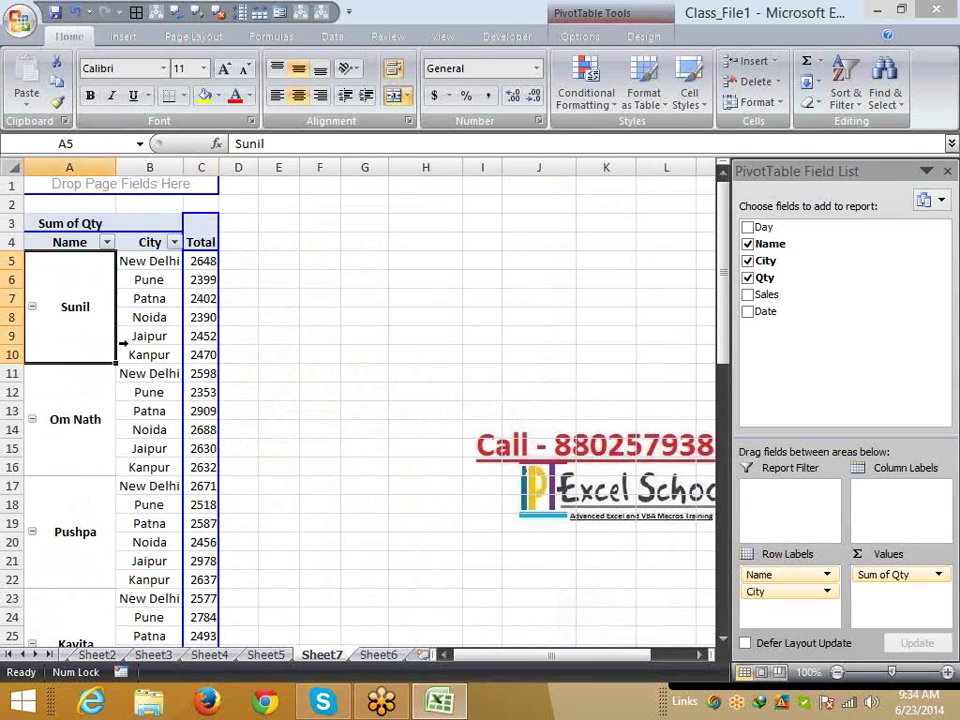
{"action": "scroll", "coordinate": [178, 398], "scroll_direction": "down", "scroll_amount": 2}
{"action": "scroll", "coordinate": [178, 398], "scroll_direction": "up", "scroll_amount": 2}
{"action": "right_click", "coordinate": [102, 321]}
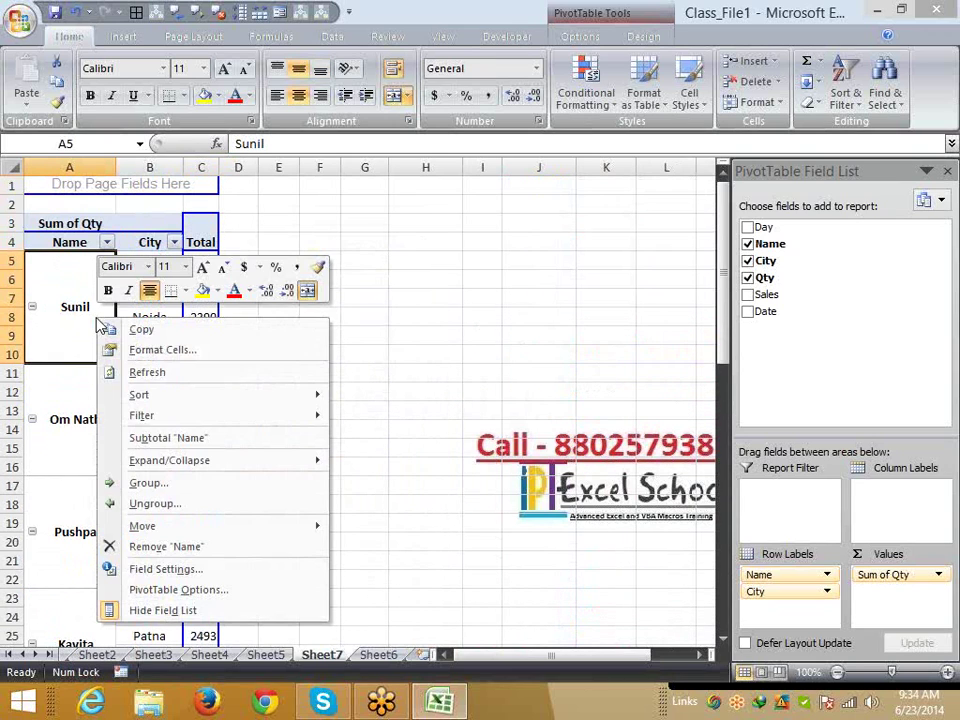
{"action": "mouse_move", "coordinate": [176, 527]}
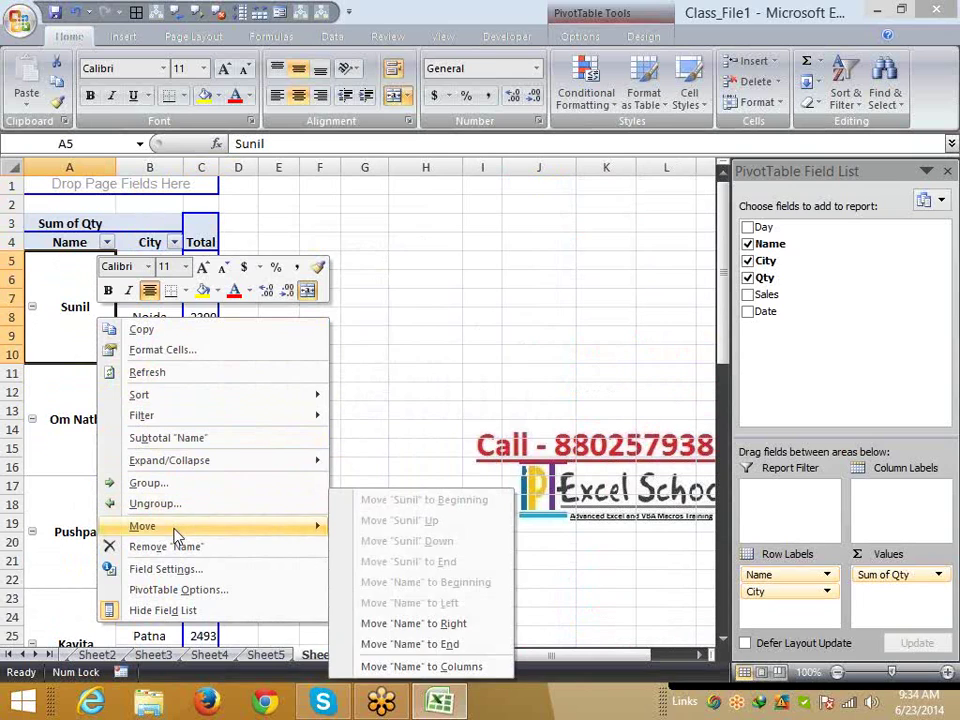
{"action": "left_click", "coordinate": [453, 646]}
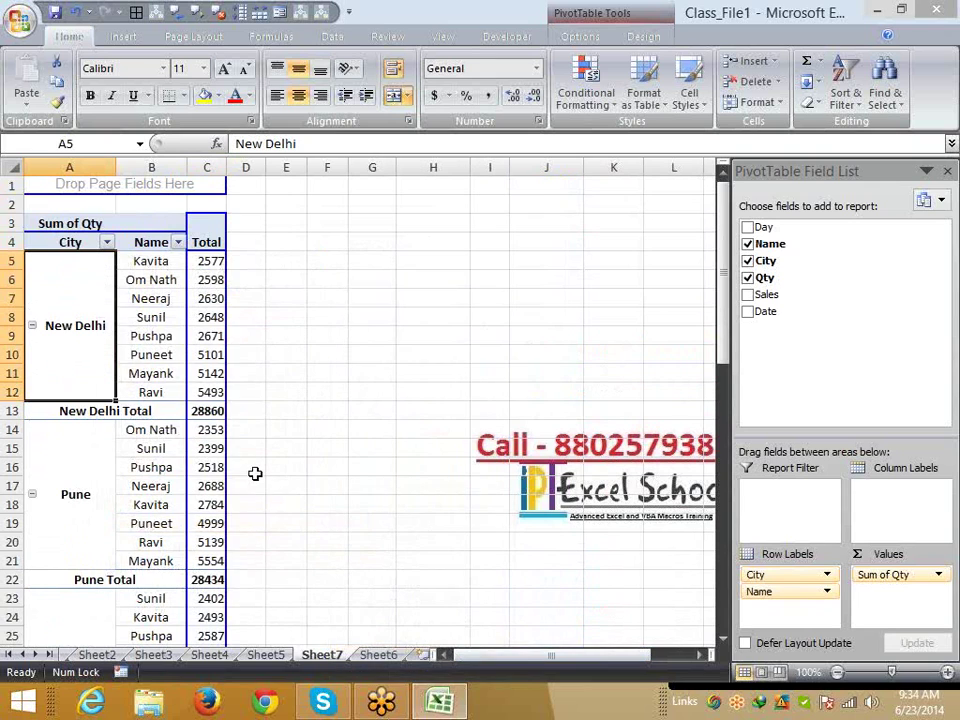
{"action": "scroll", "coordinate": [255, 473], "scroll_direction": "down", "scroll_amount": 12}
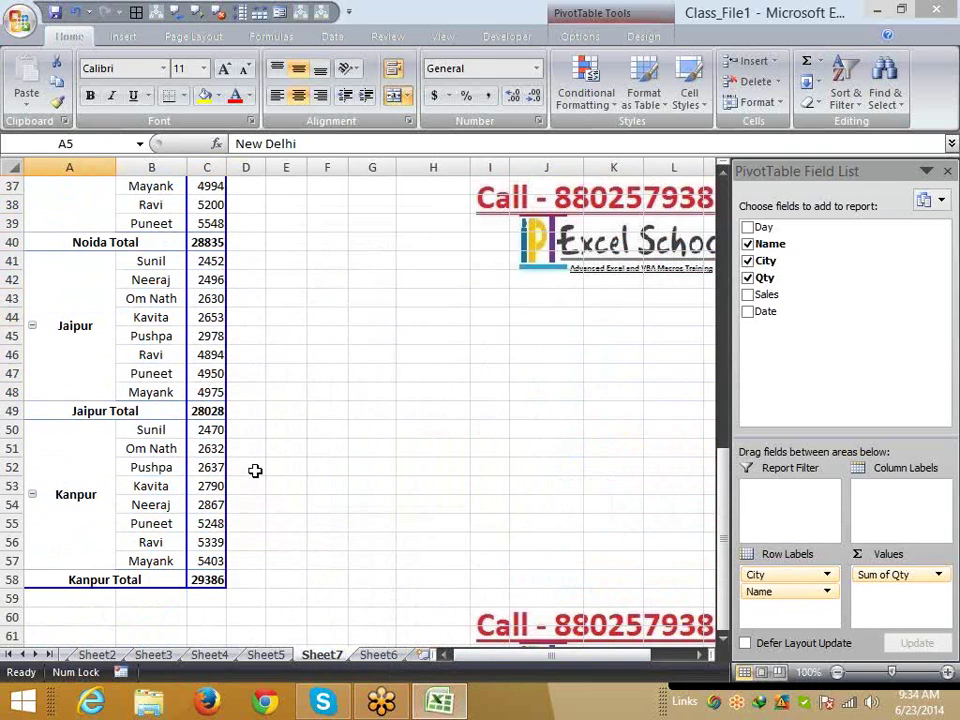
{"action": "scroll", "coordinate": [255, 470], "scroll_direction": "up", "scroll_amount": 12}
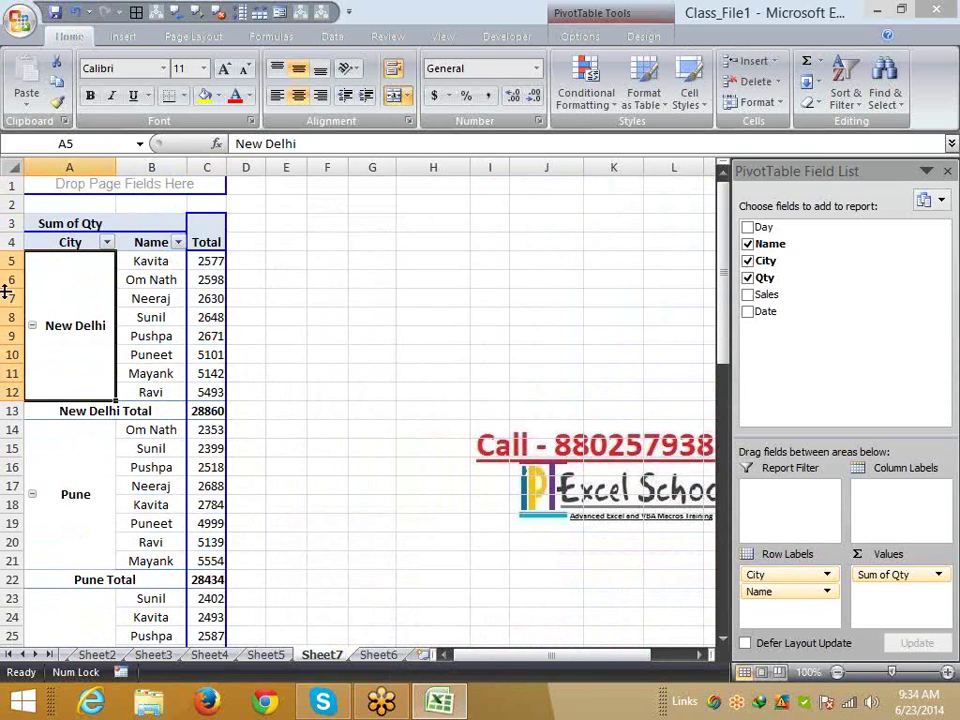
{"action": "key", "text": "ctrl+z"}
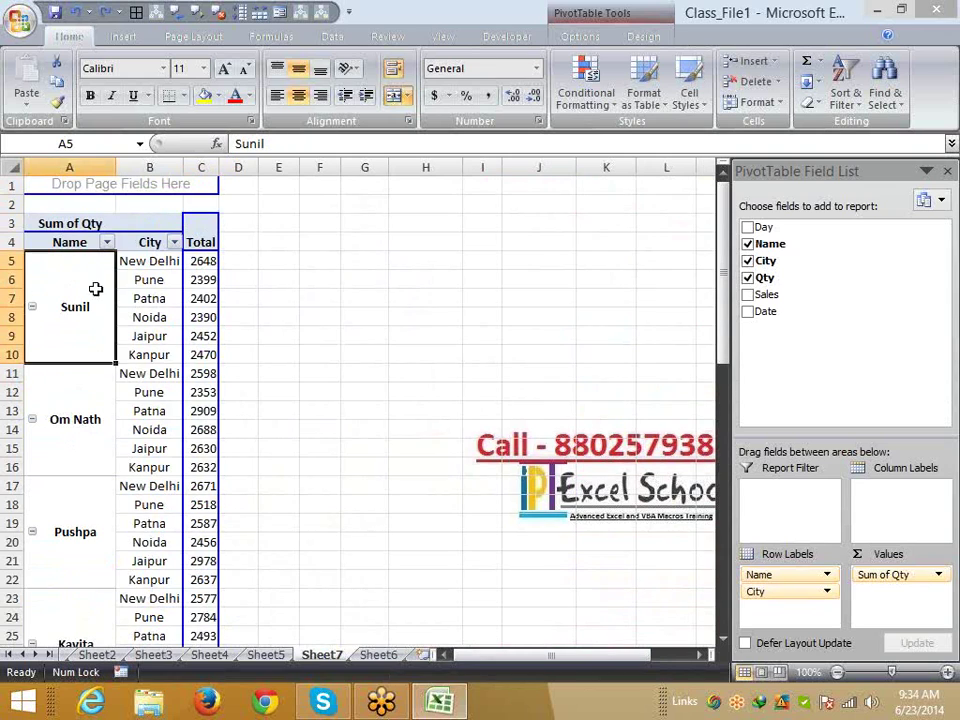
{"action": "left_click", "coordinate": [136, 263]}
{"action": "right_click", "coordinate": [146, 261]}
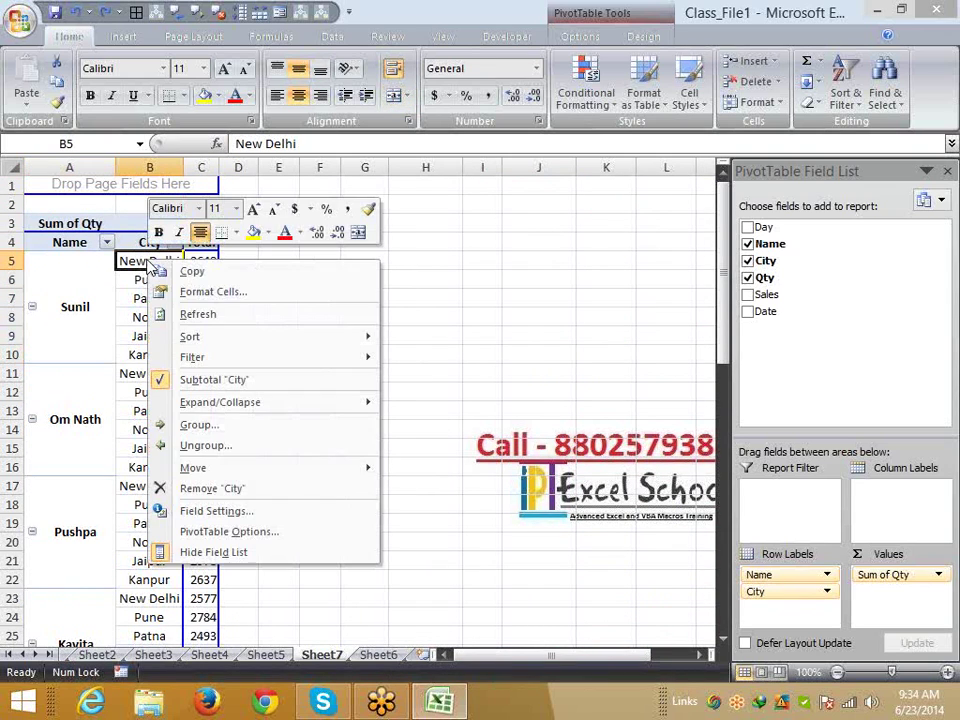
{"action": "mouse_move", "coordinate": [262, 470]}
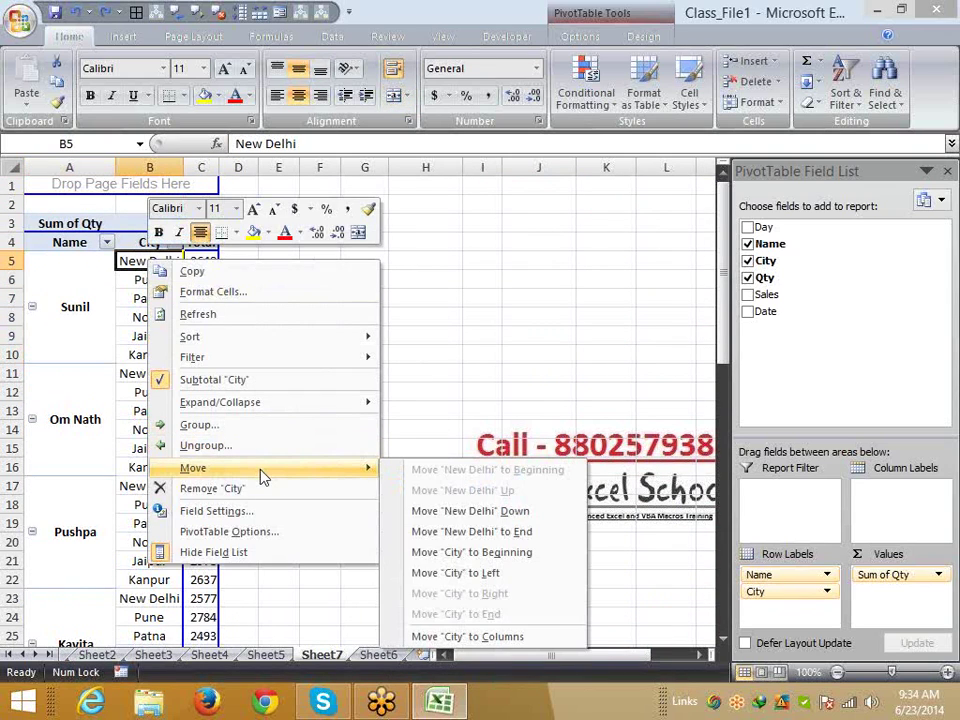
{"action": "left_click", "coordinate": [500, 533]}
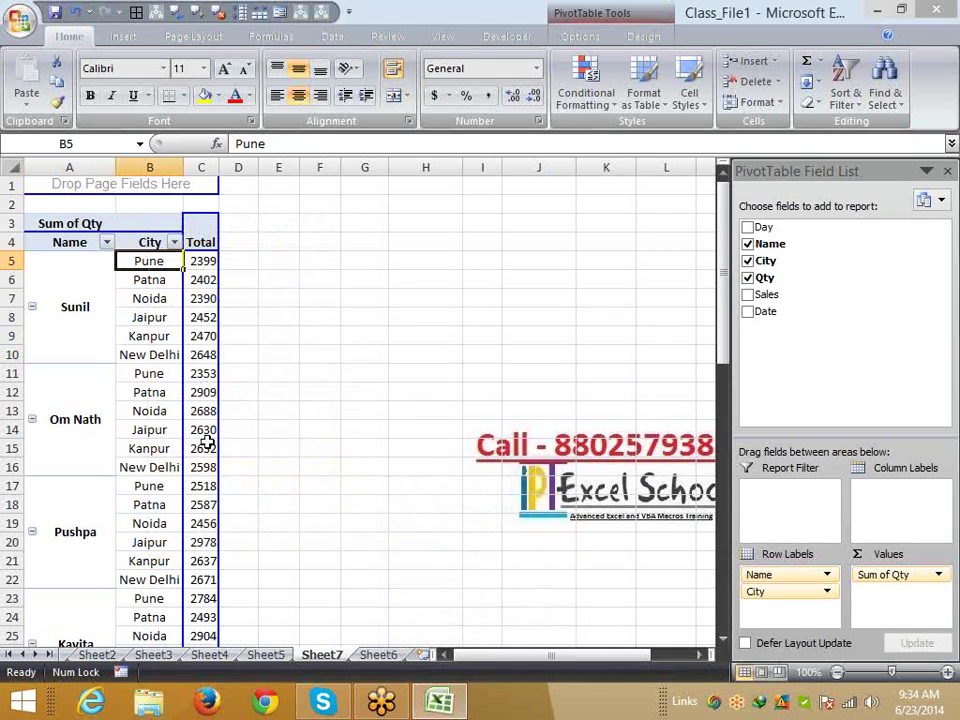
{"action": "left_click", "coordinate": [133, 355]}
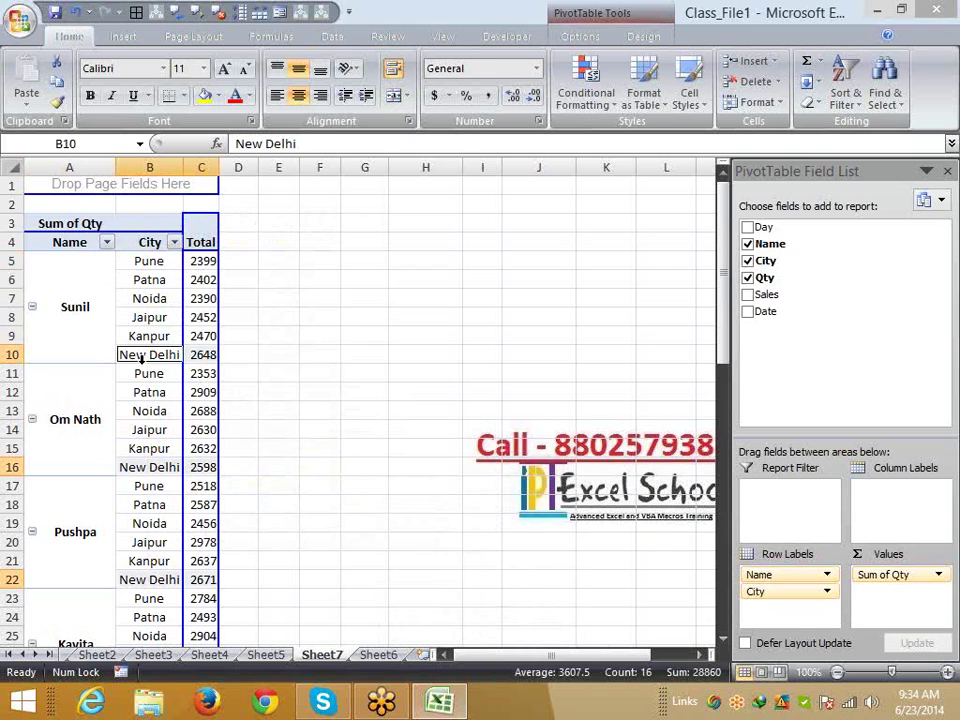
{"action": "scroll", "coordinate": [161, 467], "scroll_direction": "down", "scroll_amount": 9}
{"action": "scroll", "coordinate": [163, 469], "scroll_direction": "down", "scroll_amount": 4}
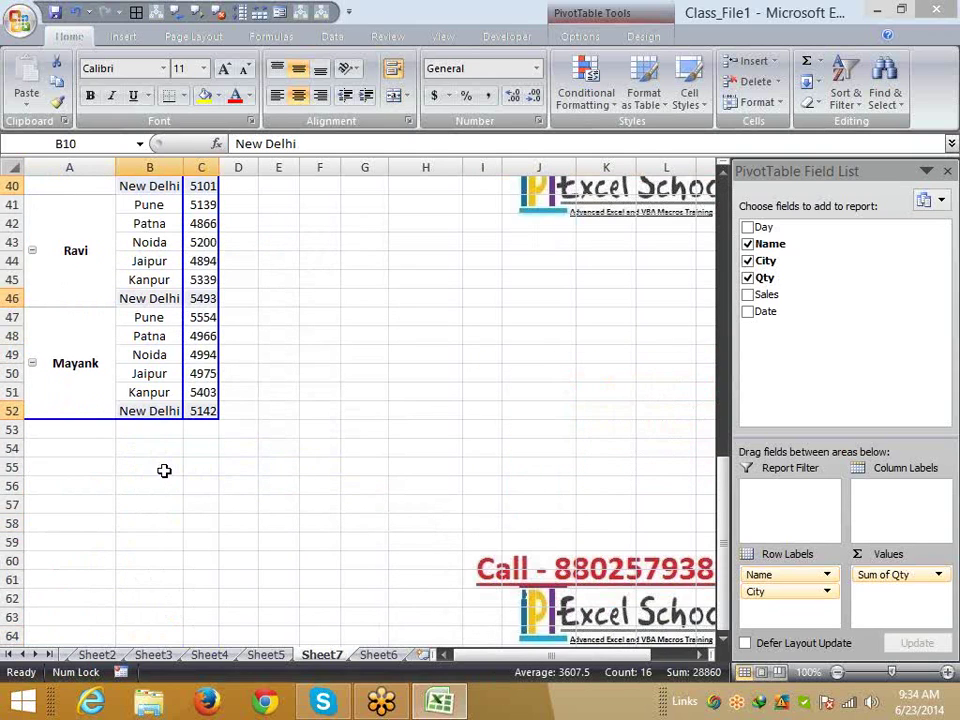
{"action": "scroll", "coordinate": [180, 452], "scroll_direction": "up", "scroll_amount": 13}
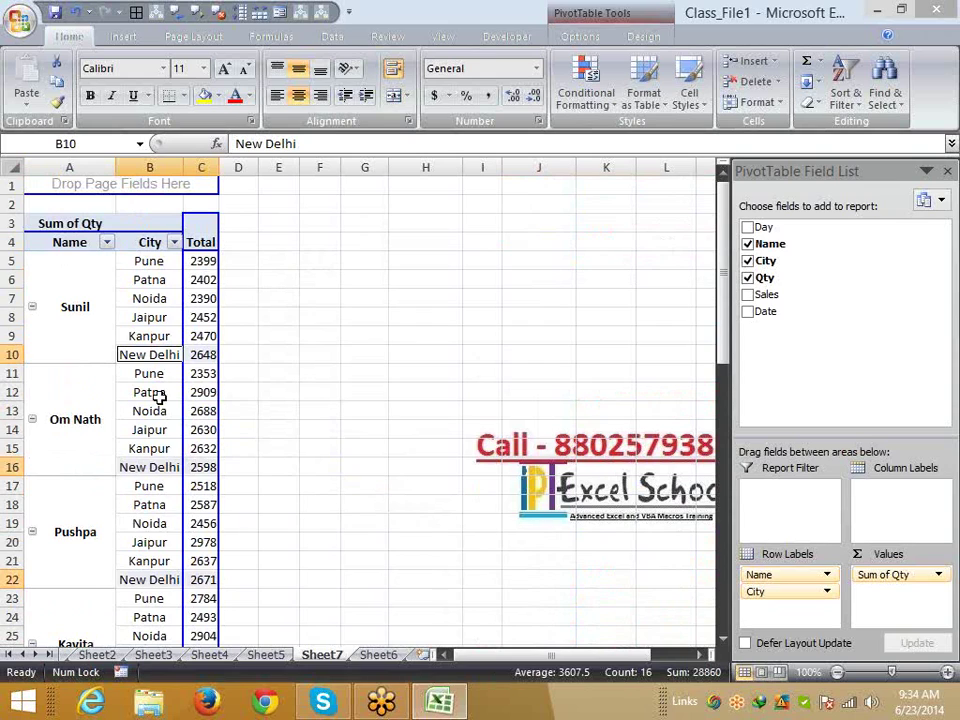
{"action": "left_click", "coordinate": [150, 267]}
{"action": "left_click", "coordinate": [149, 285]}
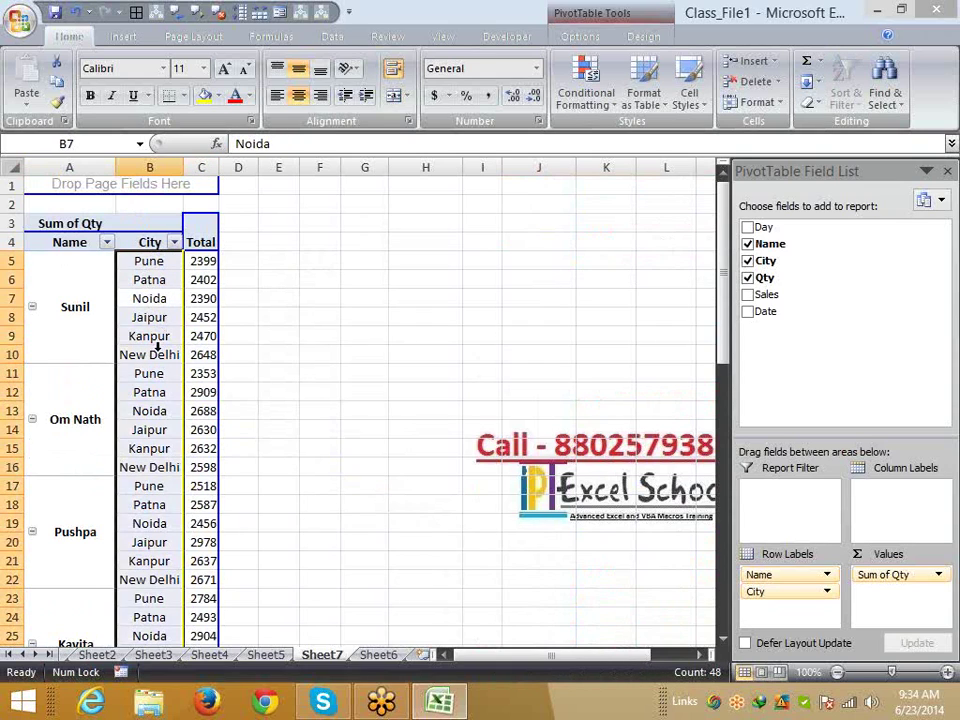
{"action": "left_click", "coordinate": [144, 392]}
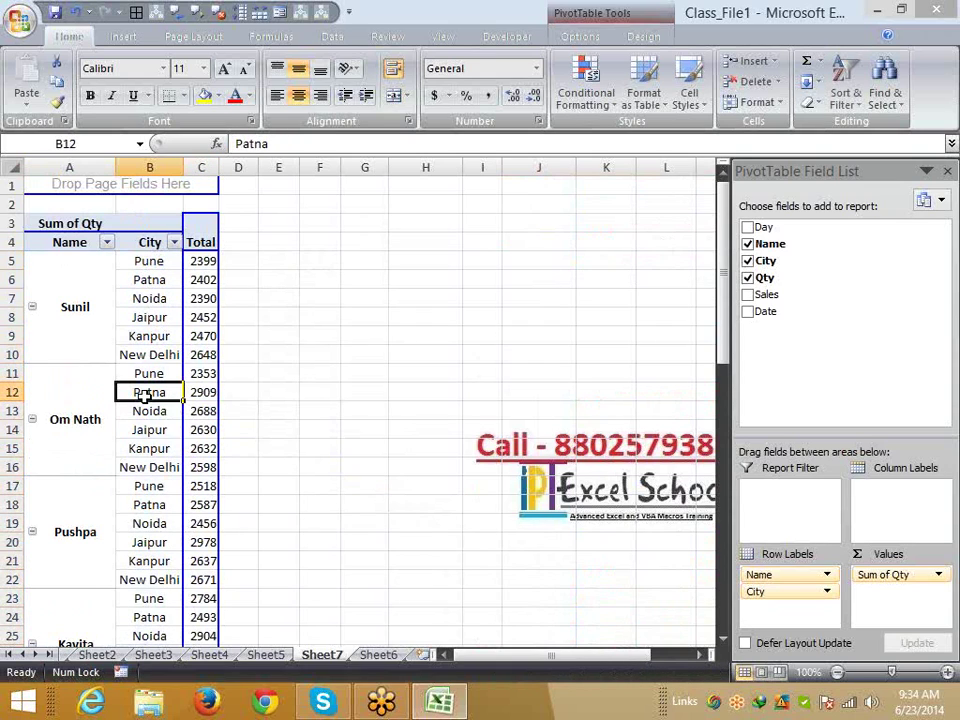
{"action": "left_click", "coordinate": [210, 260]}
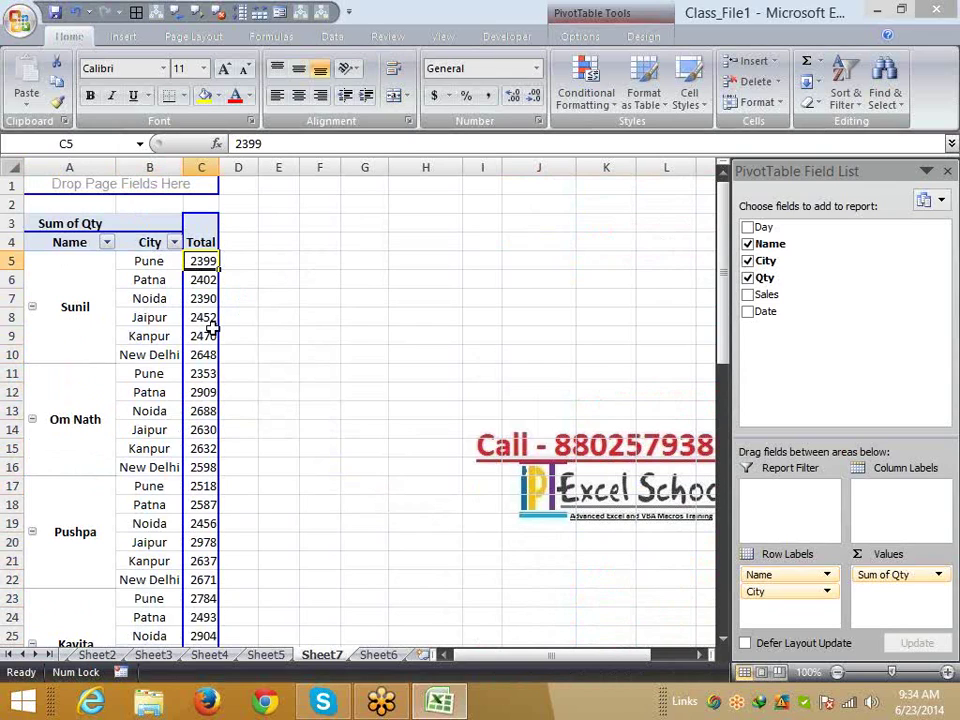
{"action": "mouse_move", "coordinate": [211, 322]}
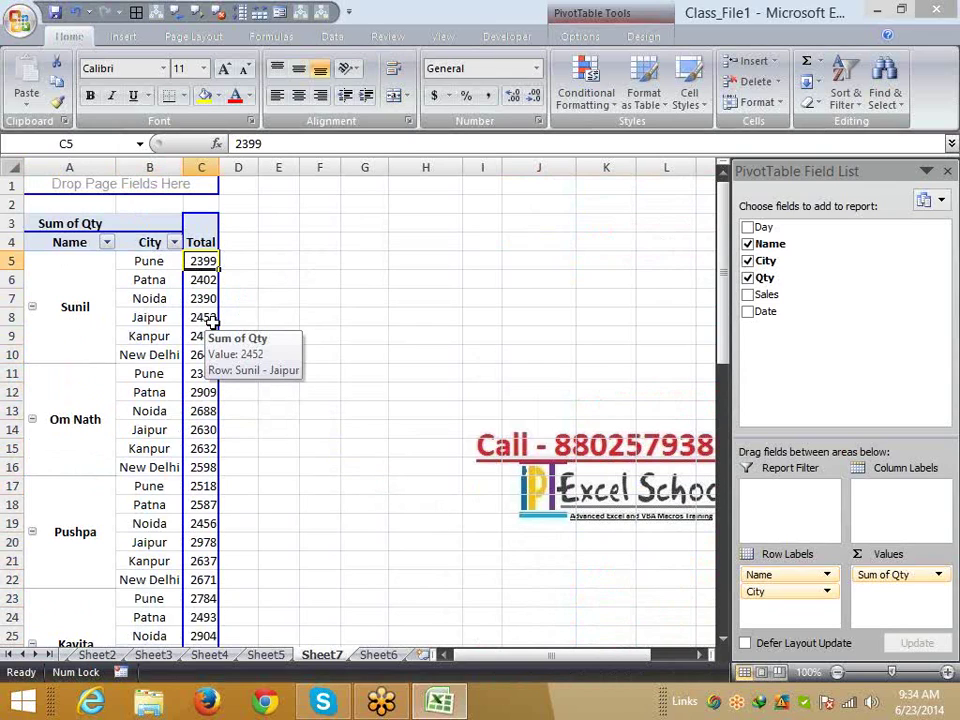
{"action": "double_click", "coordinate": [202, 262]}
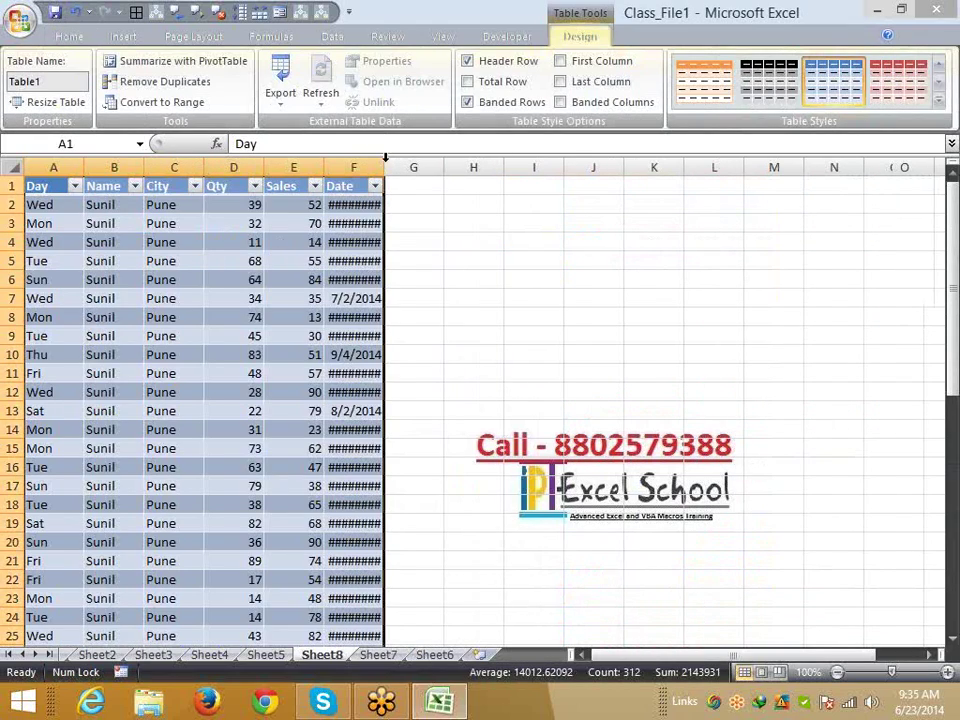
{"action": "double_click", "coordinate": [385, 160]}
{"action": "left_click", "coordinate": [365, 242]}
{"action": "scroll", "coordinate": [324, 336], "scroll_direction": "down", "scroll_amount": 8}
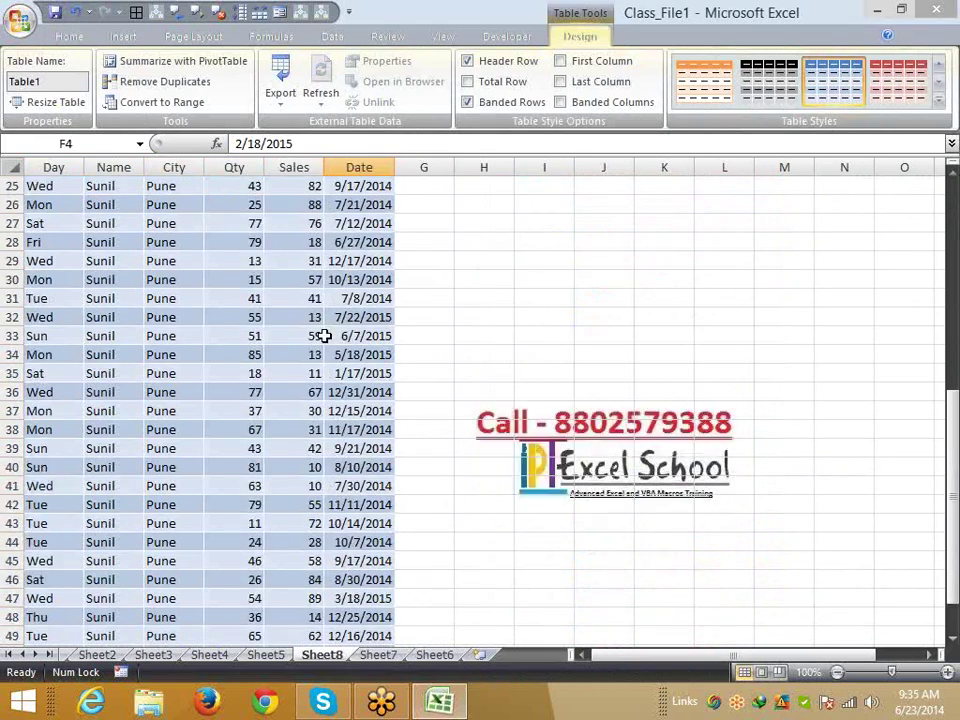
{"action": "scroll", "coordinate": [324, 336], "scroll_direction": "down", "scroll_amount": 10}
{"action": "scroll", "coordinate": [322, 336], "scroll_direction": "up", "scroll_amount": 18}
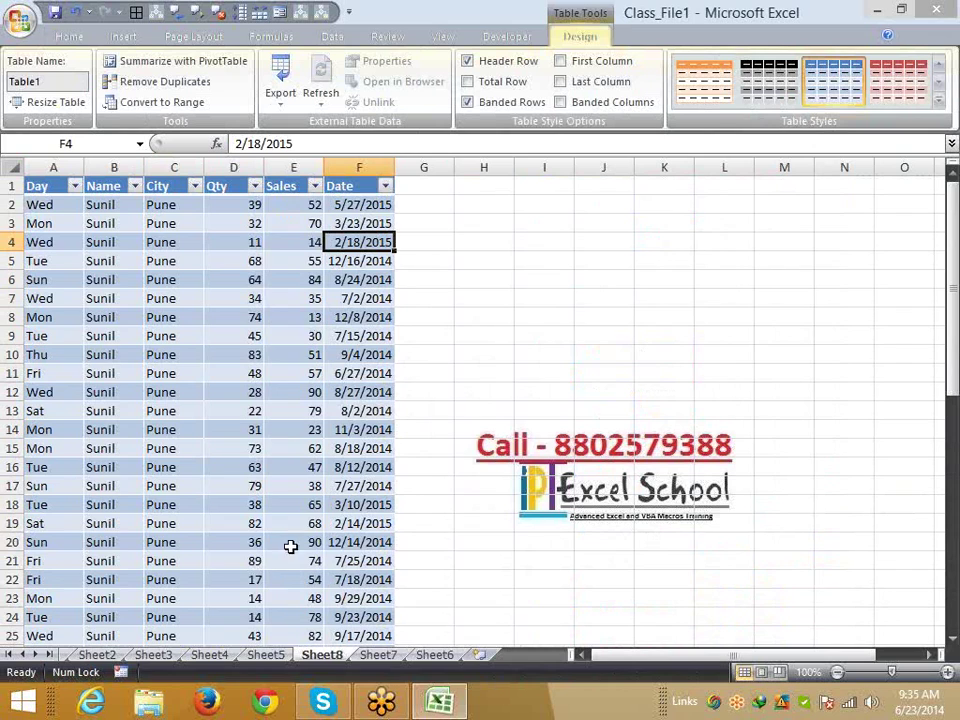
{"action": "right_click", "coordinate": [333, 655]}
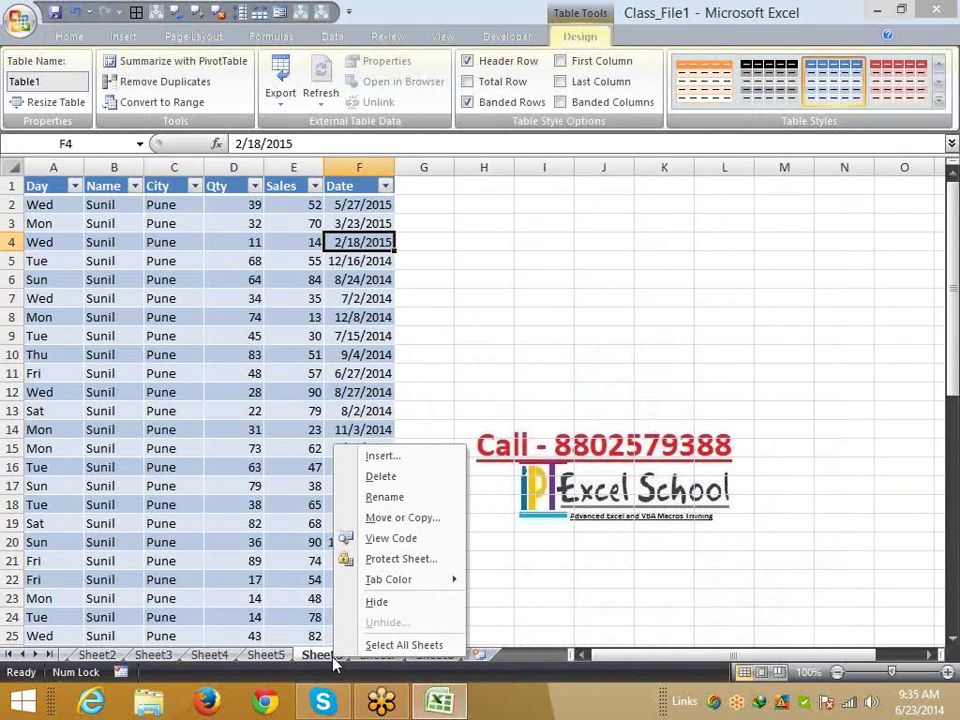
{"action": "left_click", "coordinate": [393, 486]}
{"action": "left_click", "coordinate": [457, 399]}
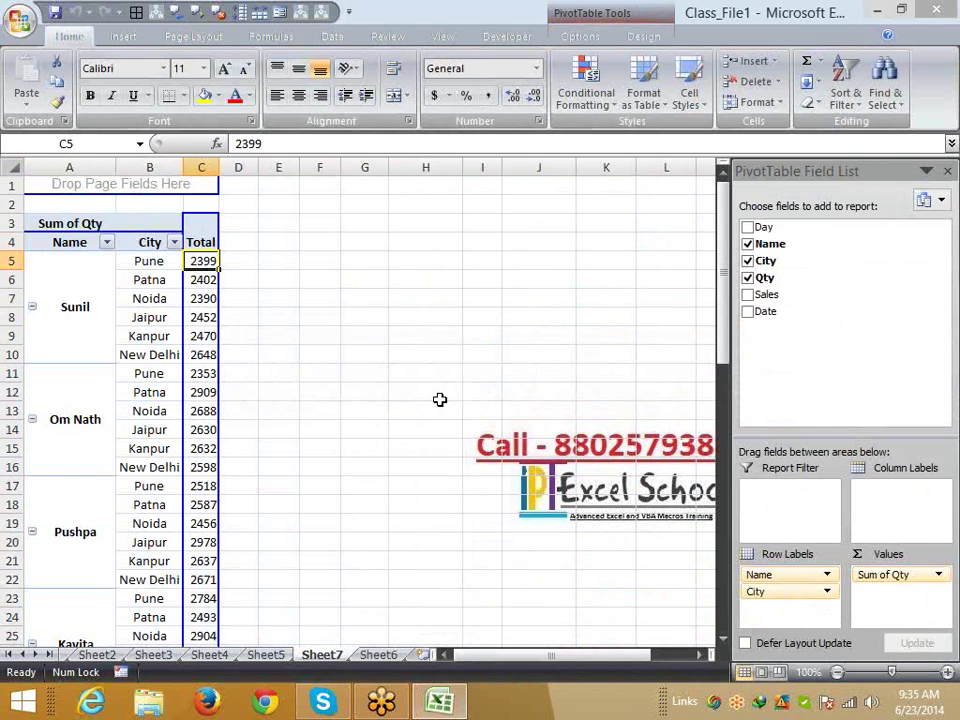
{"action": "left_click", "coordinate": [199, 280]}
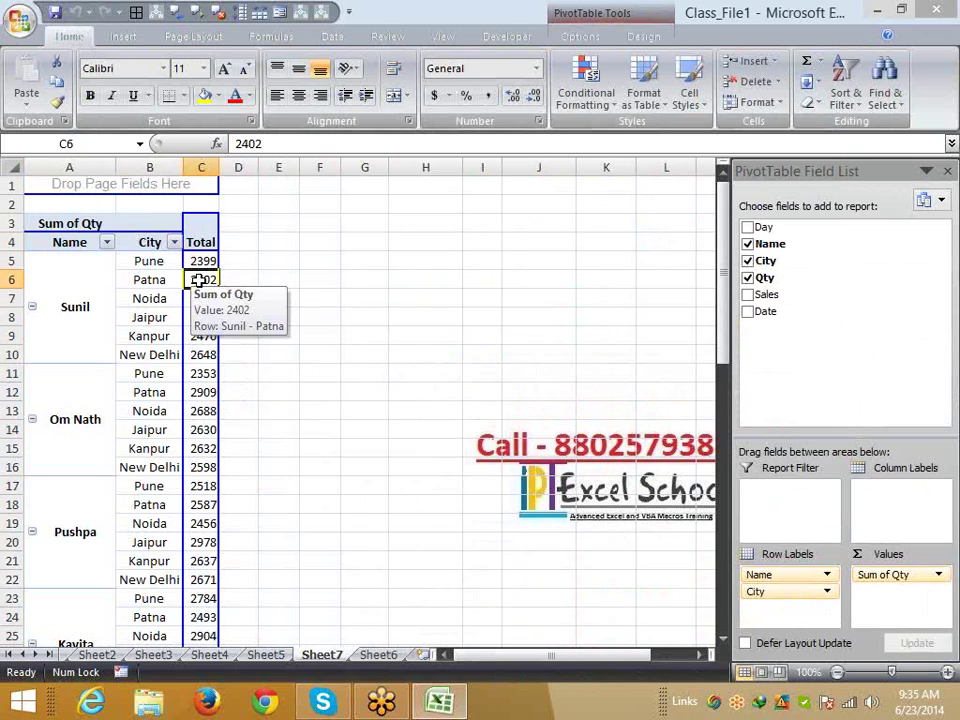
Cancel the Show Detail prompt and open the context menu on Sunil's Noida total 2390
{"action": "double_click", "coordinate": [150, 299]}
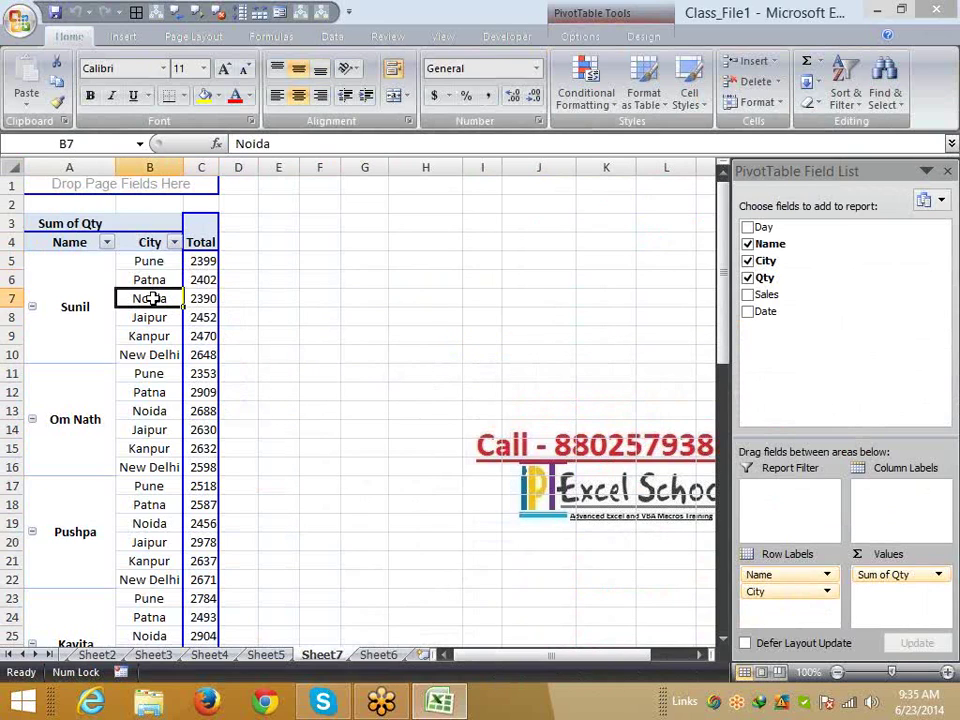
{"action": "key", "text": "Escape"}
{"action": "left_click", "coordinate": [194, 282]}
{"action": "mouse_move", "coordinate": [201, 305]}
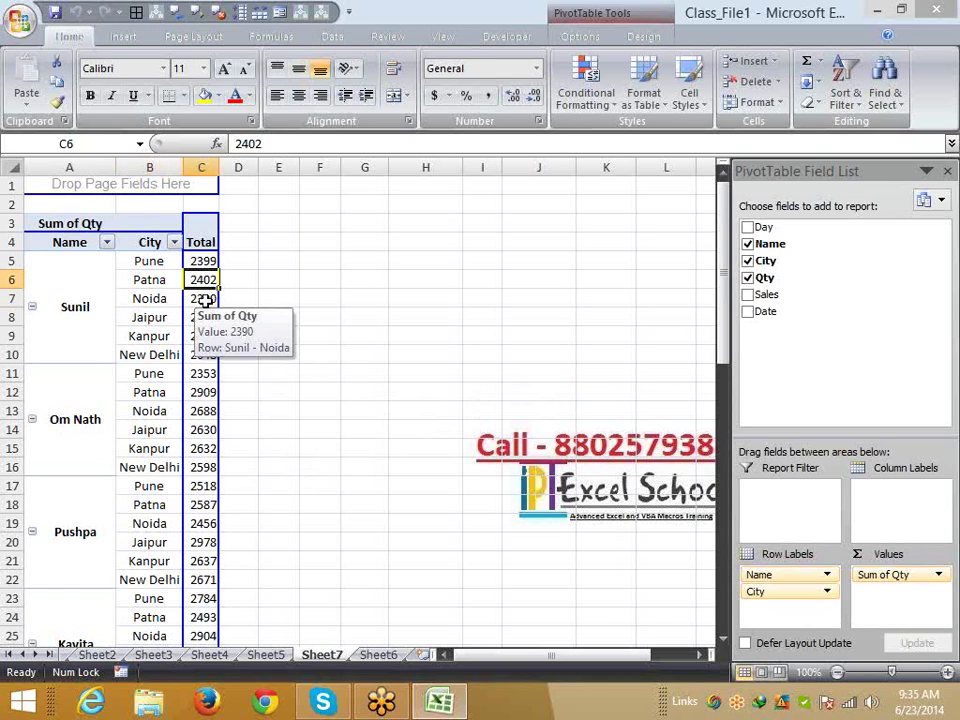
{"action": "left_click", "coordinate": [204, 300]}
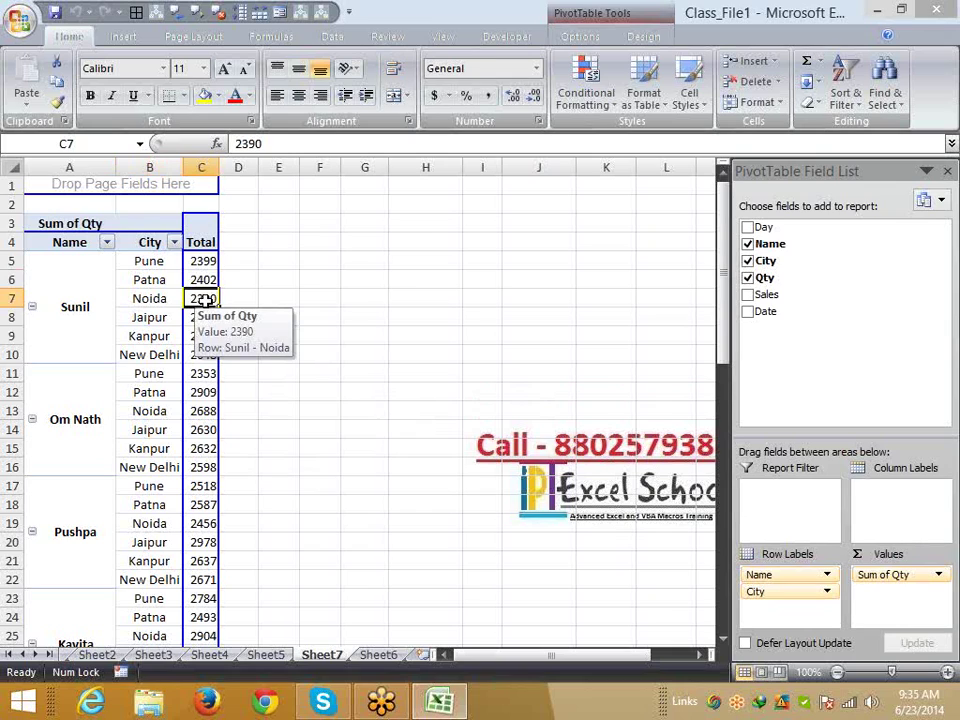
{"action": "right_click", "coordinate": [204, 300]}
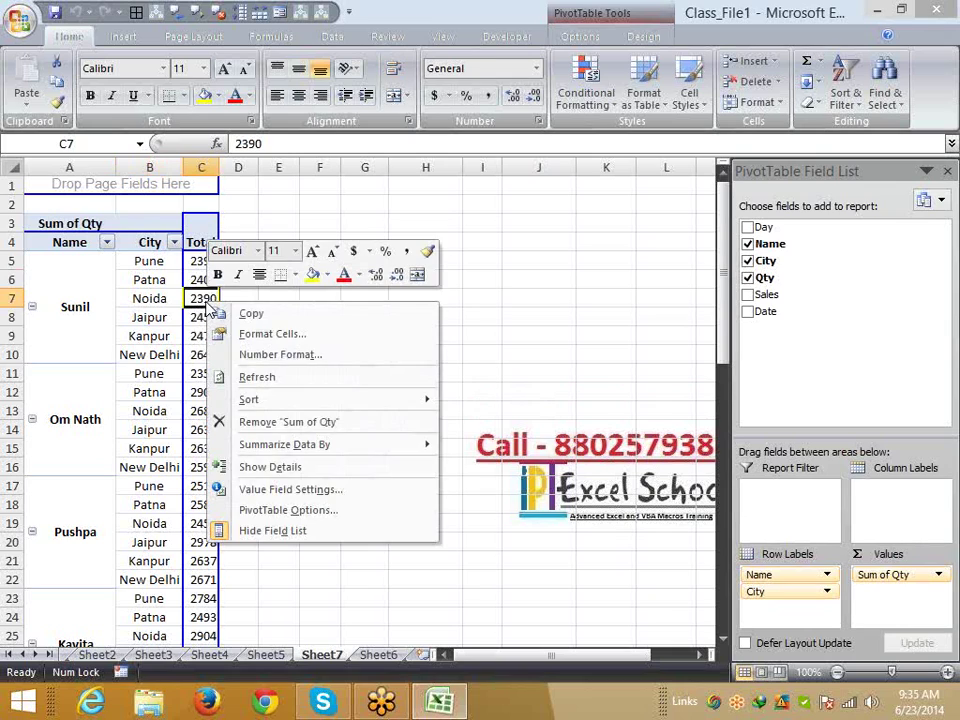
Turn off Enable show details in the pivot table's Data options
{"action": "left_click", "coordinate": [277, 516]}
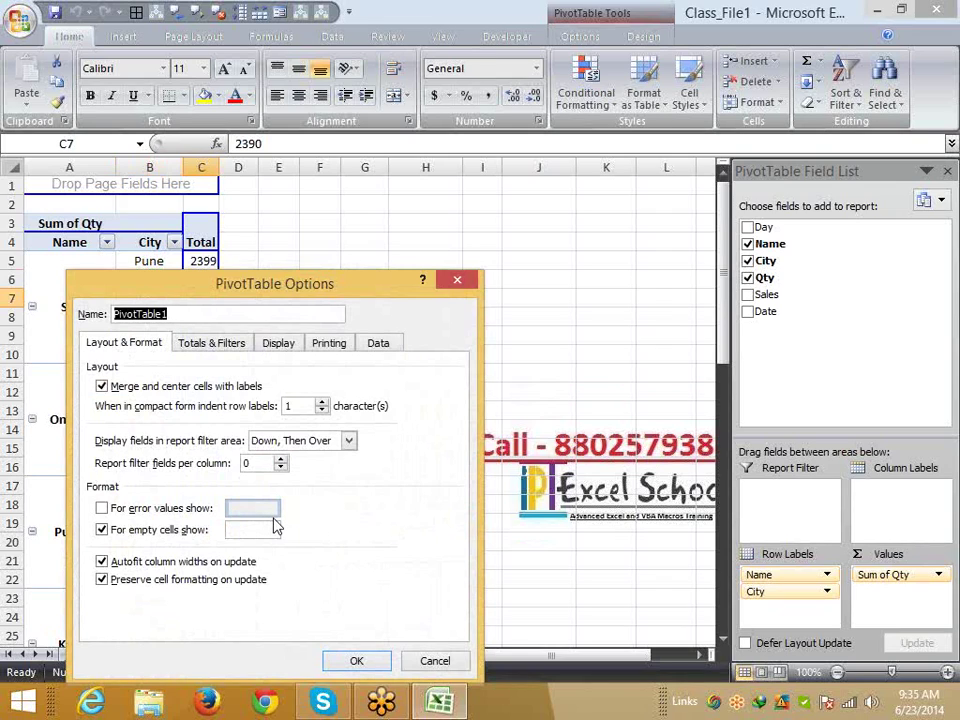
{"action": "left_click", "coordinate": [376, 342]}
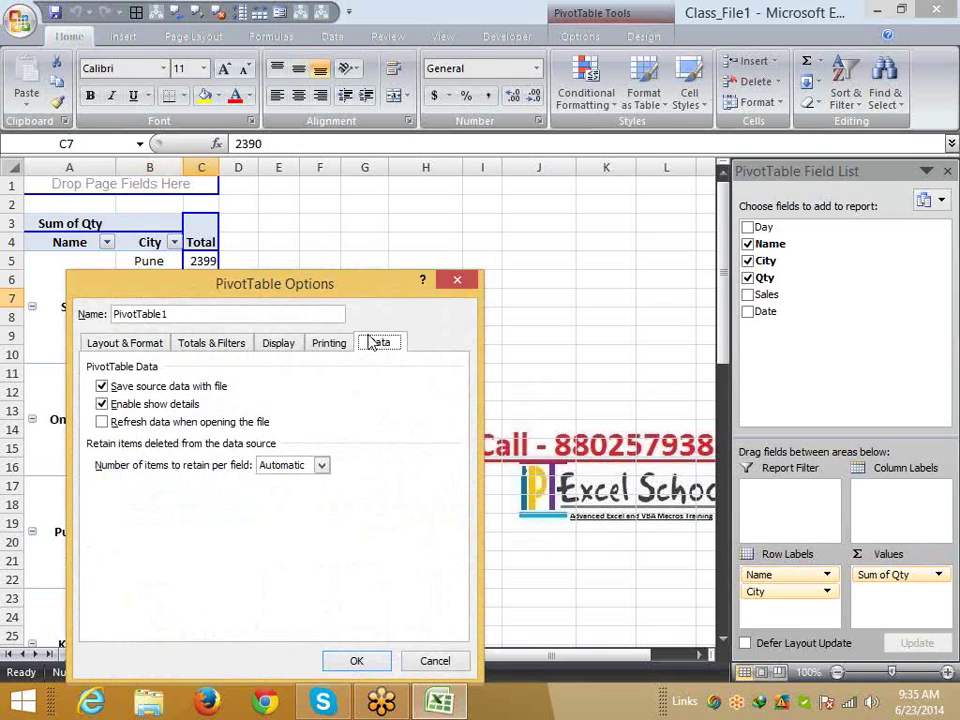
{"action": "left_click", "coordinate": [115, 406]}
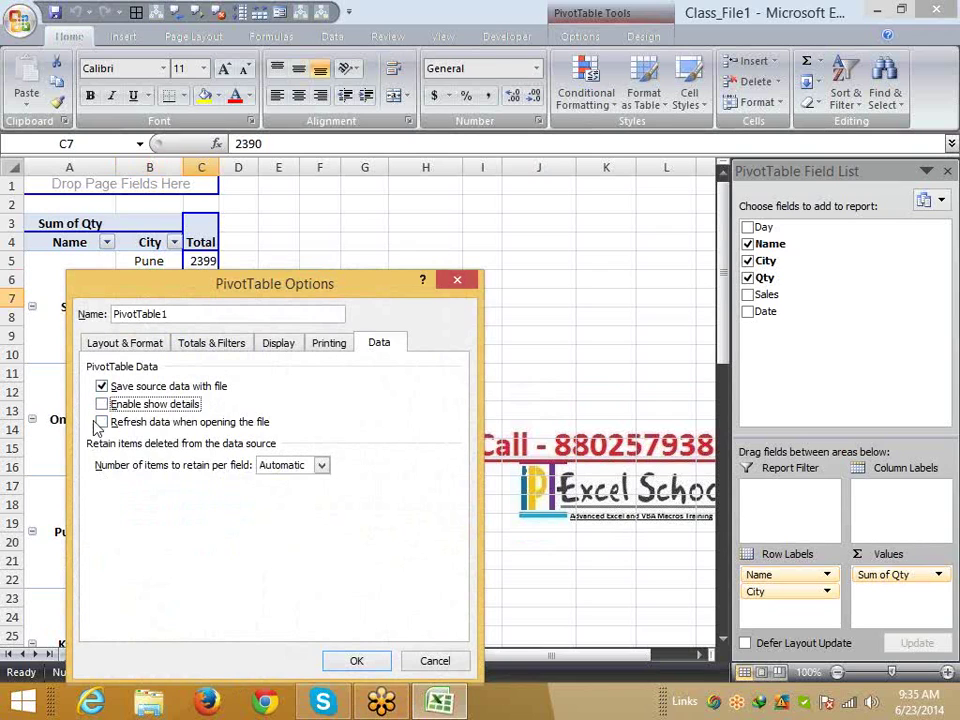
{"action": "left_click", "coordinate": [357, 662]}
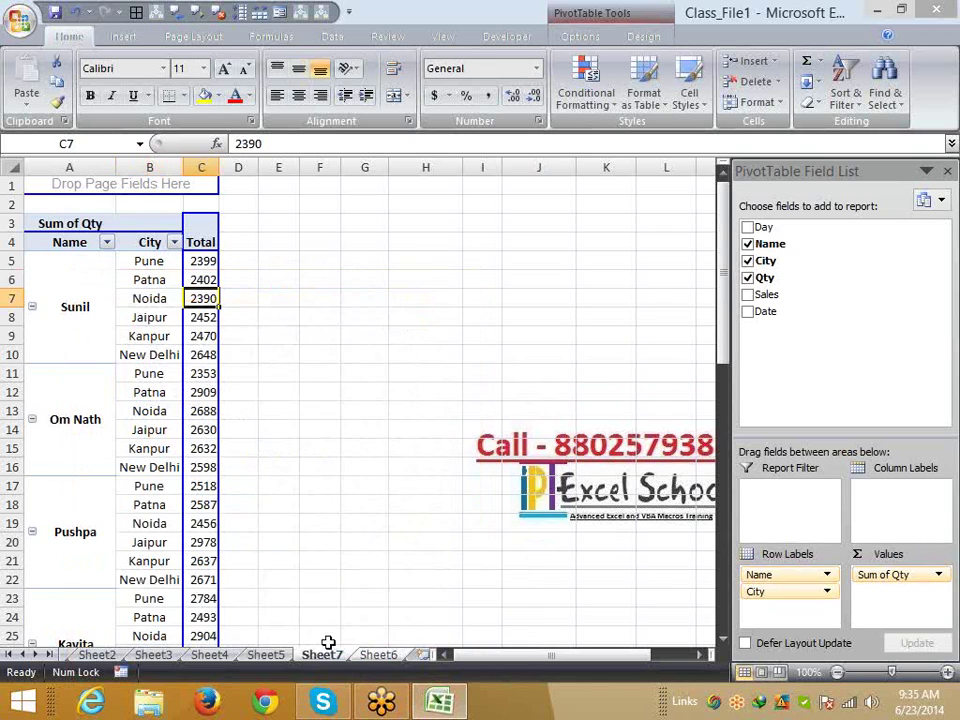
Double-click a Qty total to confirm drill-down is now blocked, then dismiss the message
{"action": "double_click", "coordinate": [203, 337]}
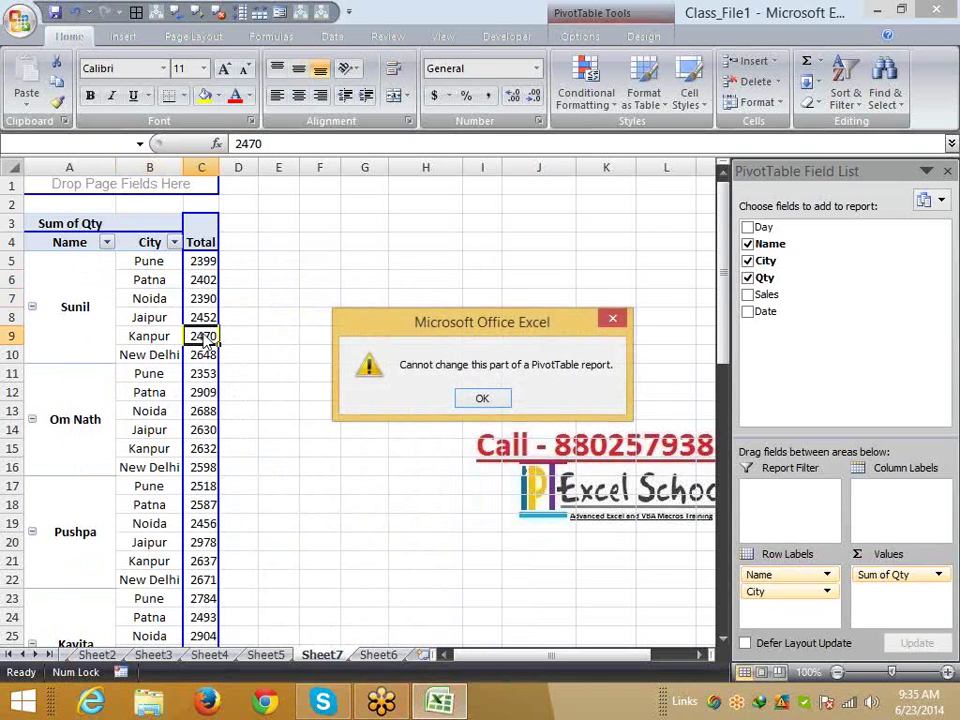
{"action": "left_click", "coordinate": [472, 402]}
{"action": "left_click", "coordinate": [205, 317]}
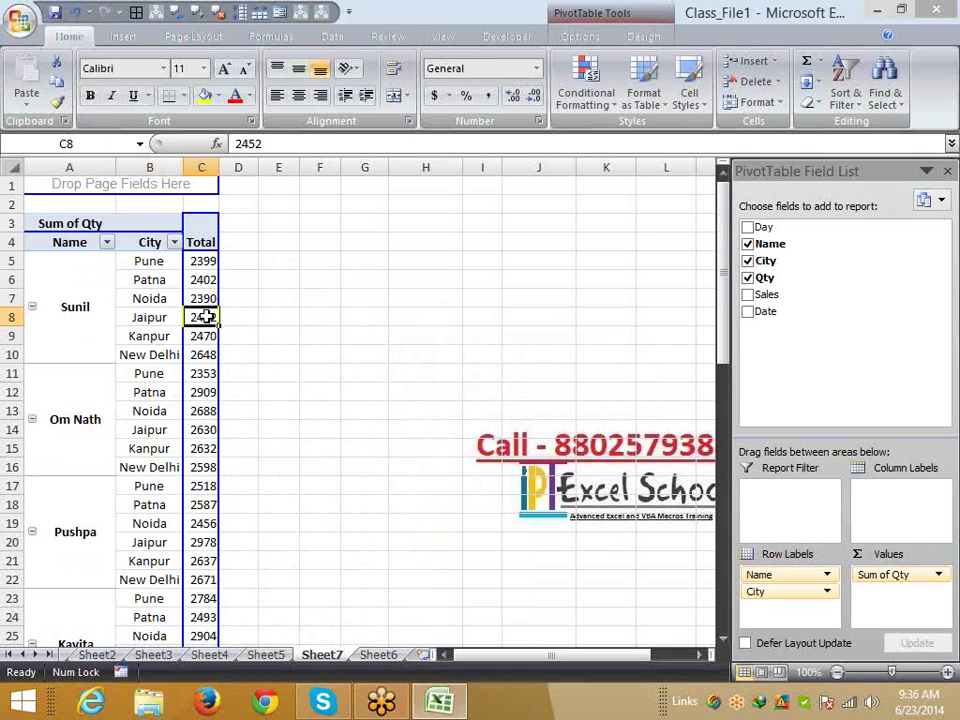
{"action": "right_click", "coordinate": [206, 318]}
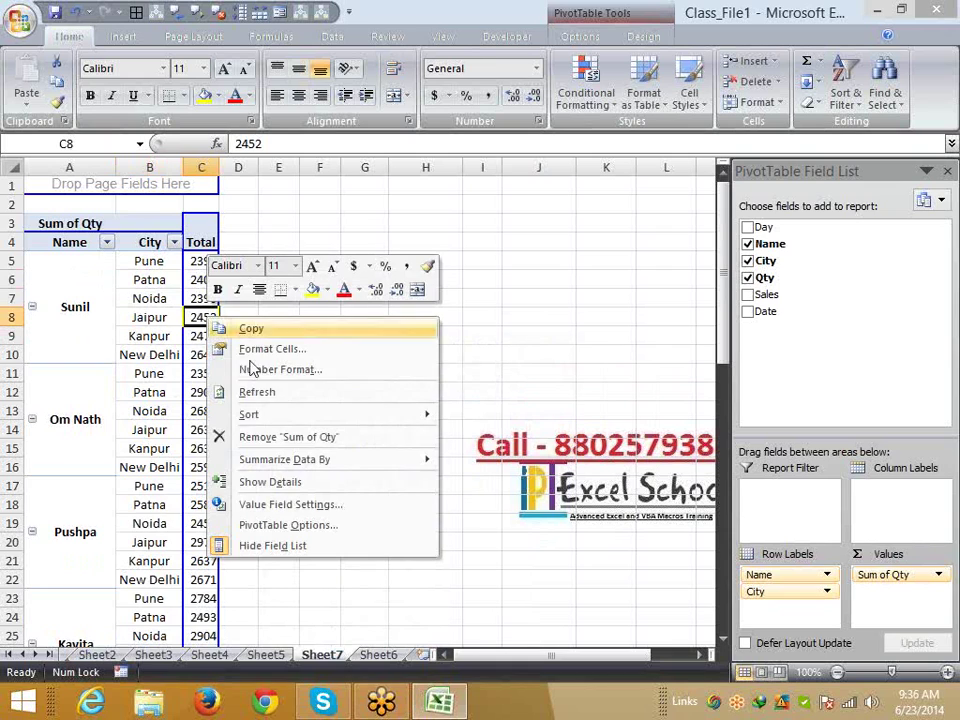
{"action": "left_click", "coordinate": [170, 292]}
Change the first Qty value on Sheet6 (D2) from 74 to 800, then return to Sheet7
{"action": "left_click", "coordinate": [380, 655]}
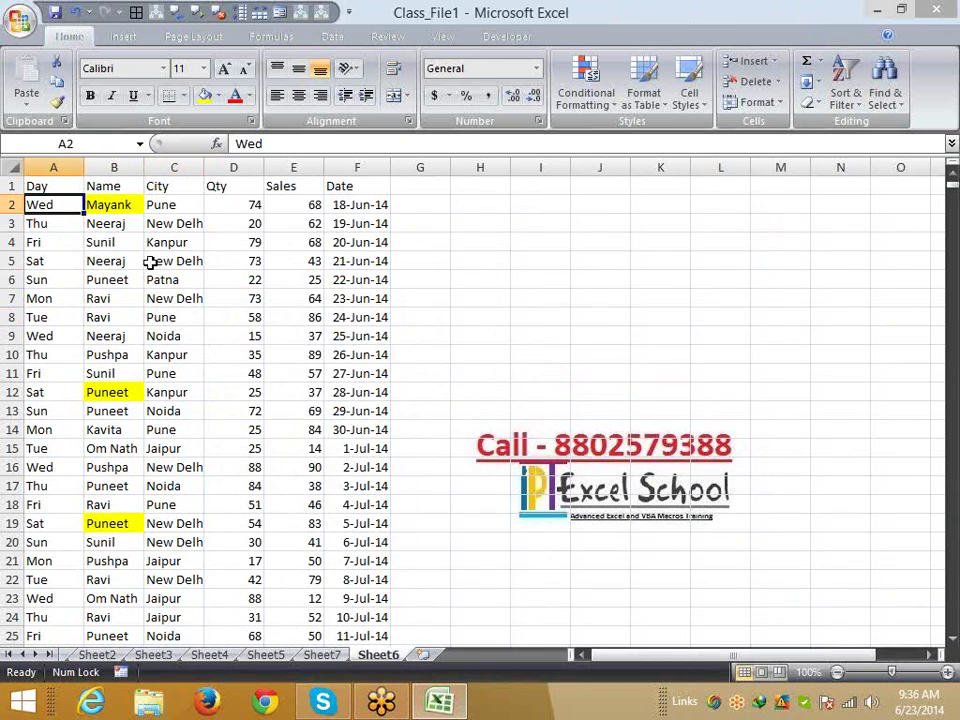
{"action": "left_click", "coordinate": [161, 210]}
{"action": "left_click", "coordinate": [240, 205]}
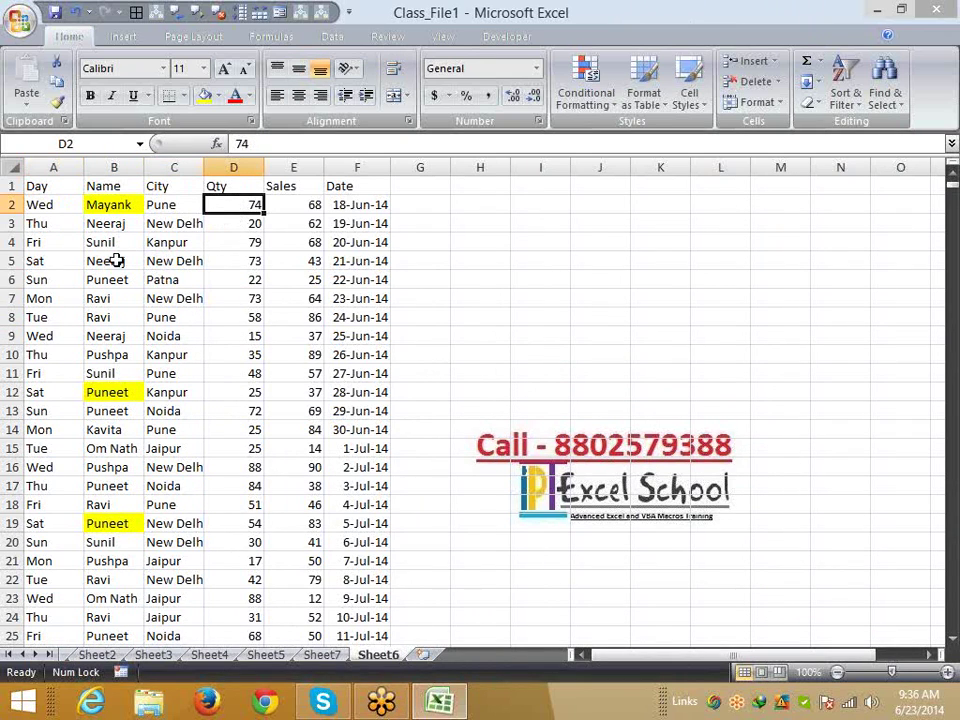
{"action": "type", "text": "800"}
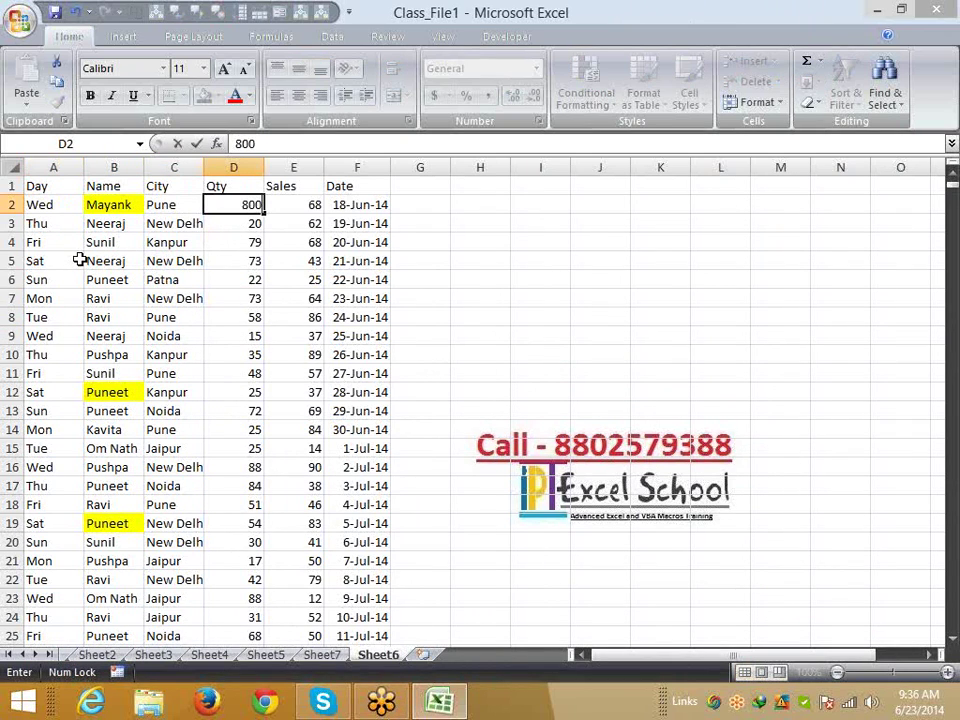
{"action": "key", "text": "Return"}
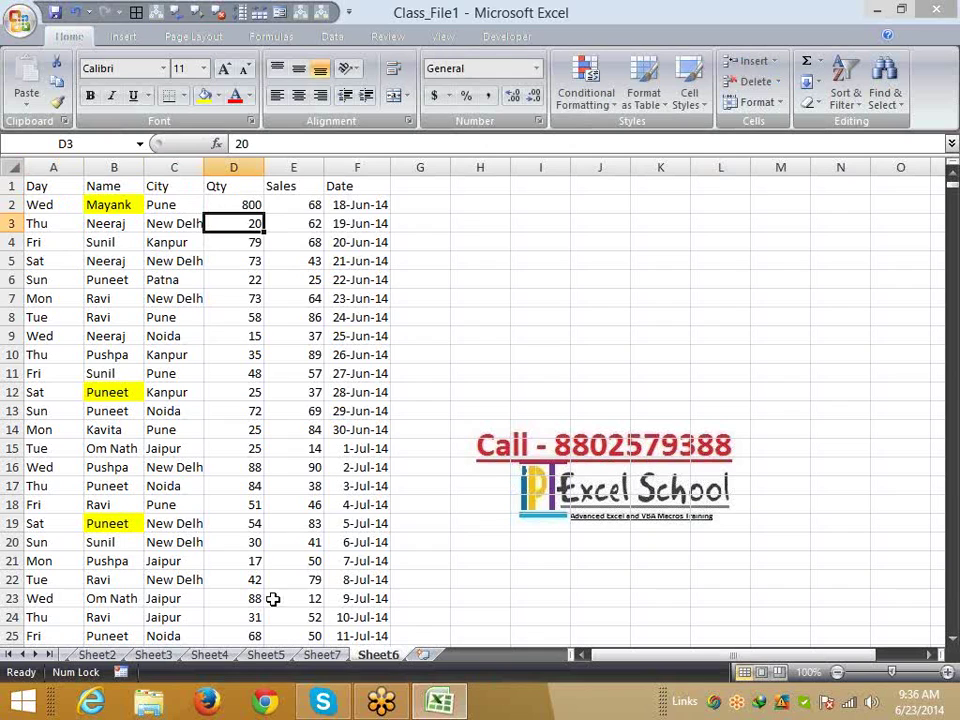
{"action": "left_click", "coordinate": [322, 654]}
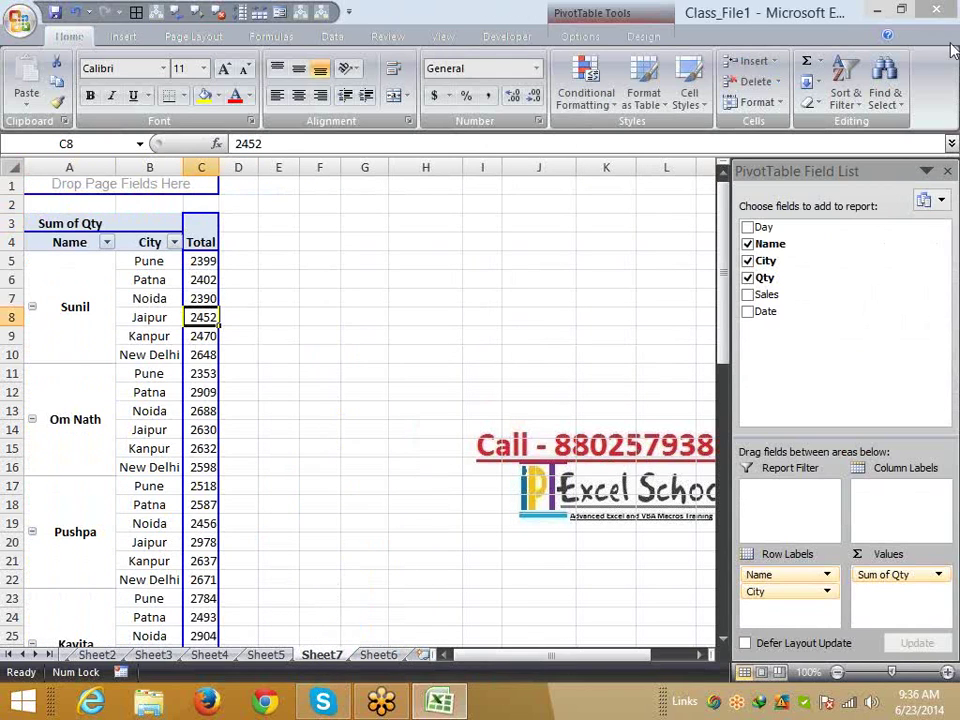
Refresh PivotTable1 and scroll down to confirm the Pune total in C47 now reads 6280
{"action": "right_click", "coordinate": [197, 335]}
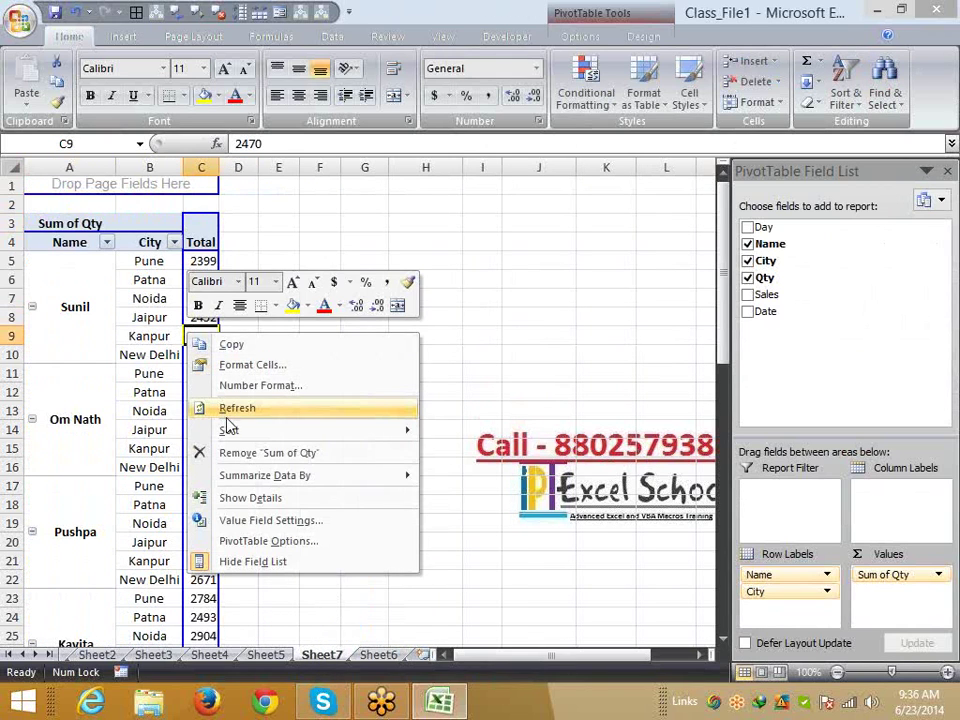
{"action": "left_click", "coordinate": [226, 408]}
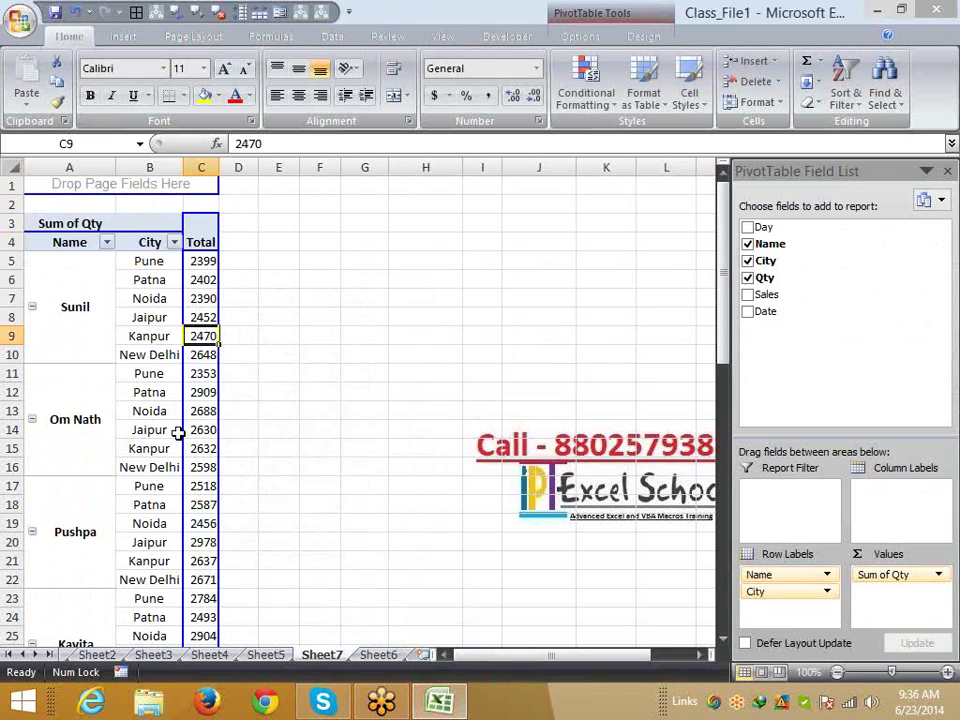
{"action": "scroll", "coordinate": [154, 489], "scroll_direction": "down", "scroll_amount": 6}
{"action": "scroll", "coordinate": [154, 504], "scroll_direction": "down", "scroll_amount": 3}
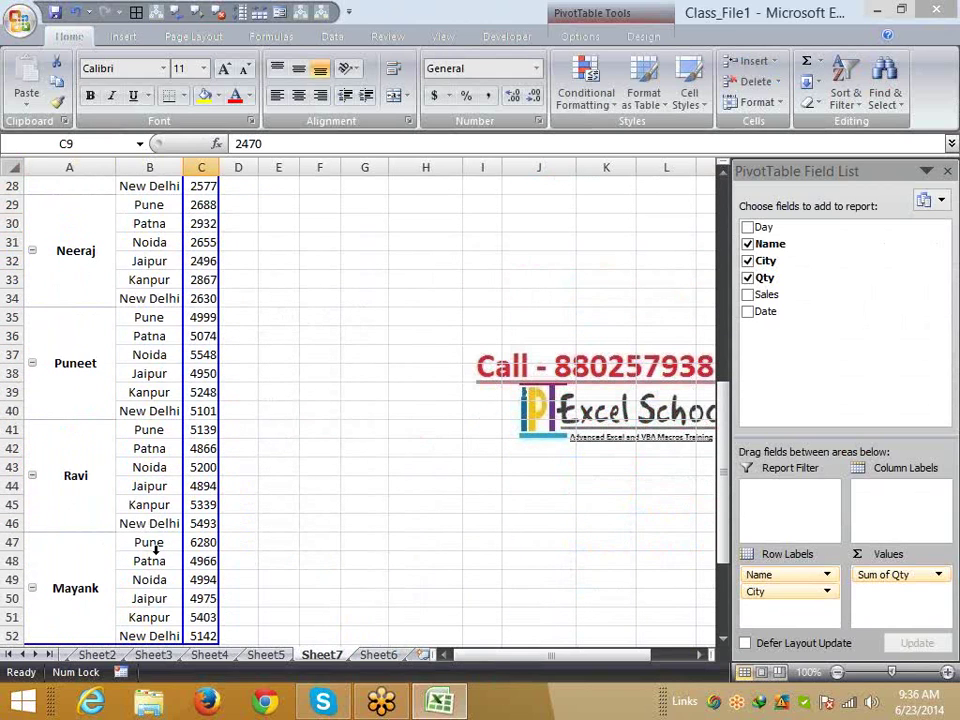
{"action": "left_click", "coordinate": [188, 543]}
{"action": "scroll", "coordinate": [159, 561], "scroll_direction": "down", "scroll_amount": 1}
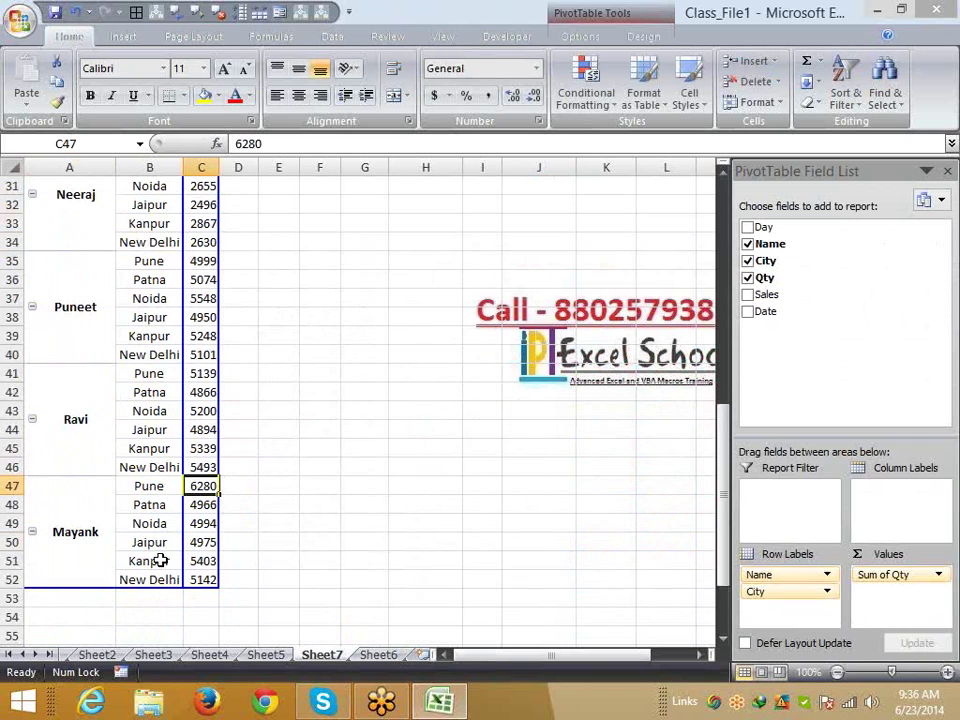
Jump to Sheet6's last data row, 3402, and enter a new name in row 3403
{"action": "left_click", "coordinate": [378, 655]}
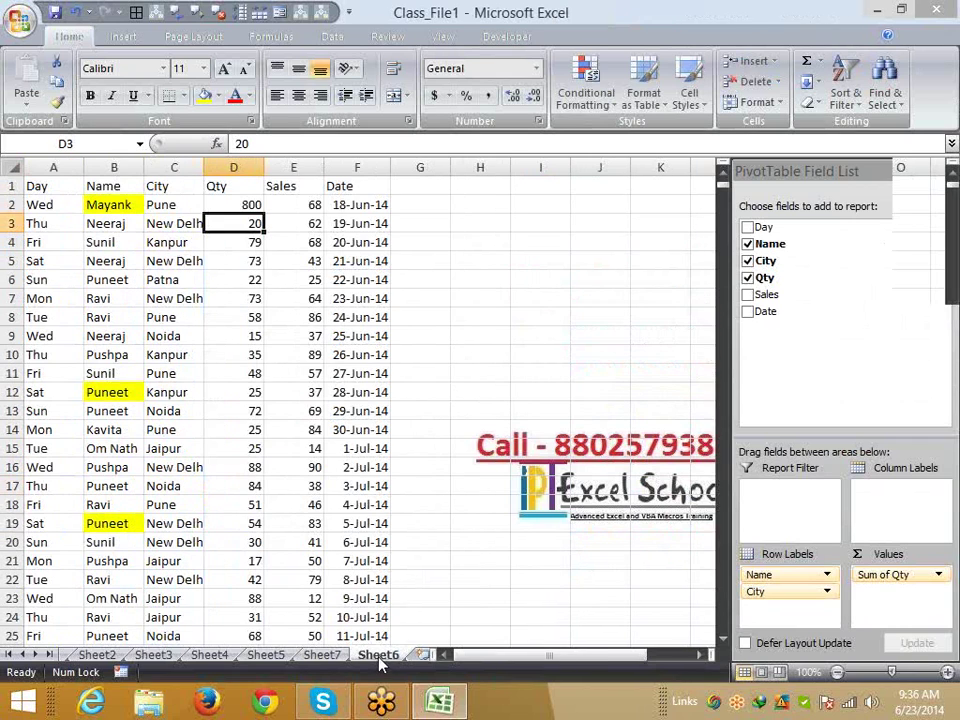
{"action": "left_click", "coordinate": [117, 468]}
{"action": "key", "text": "ctrl+Down"}
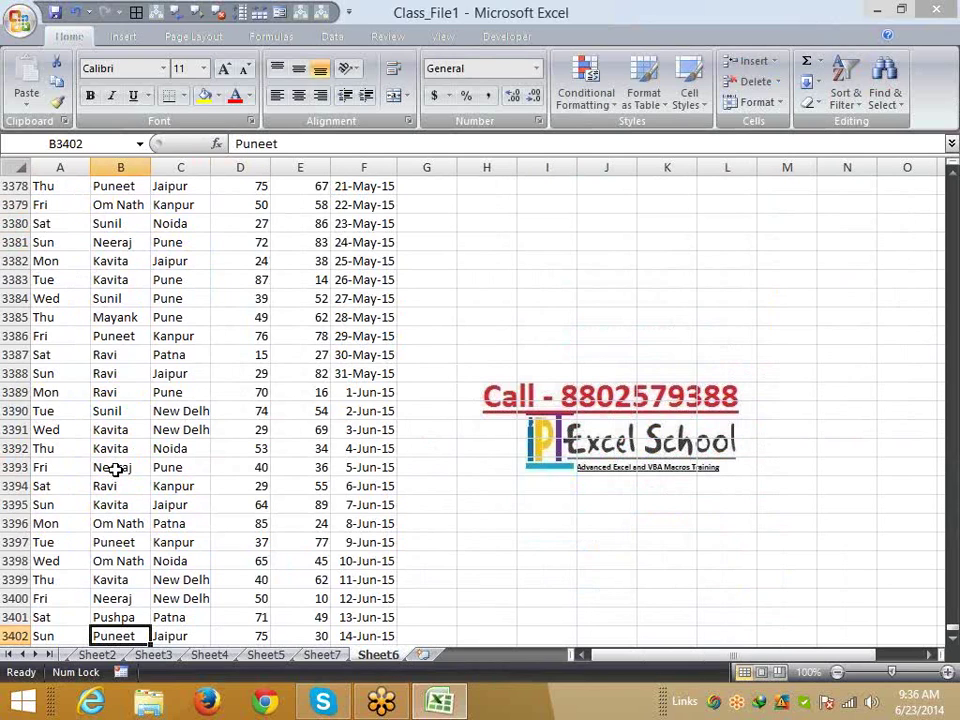
{"action": "key", "text": "Down"}
{"action": "type", "text": "N"}
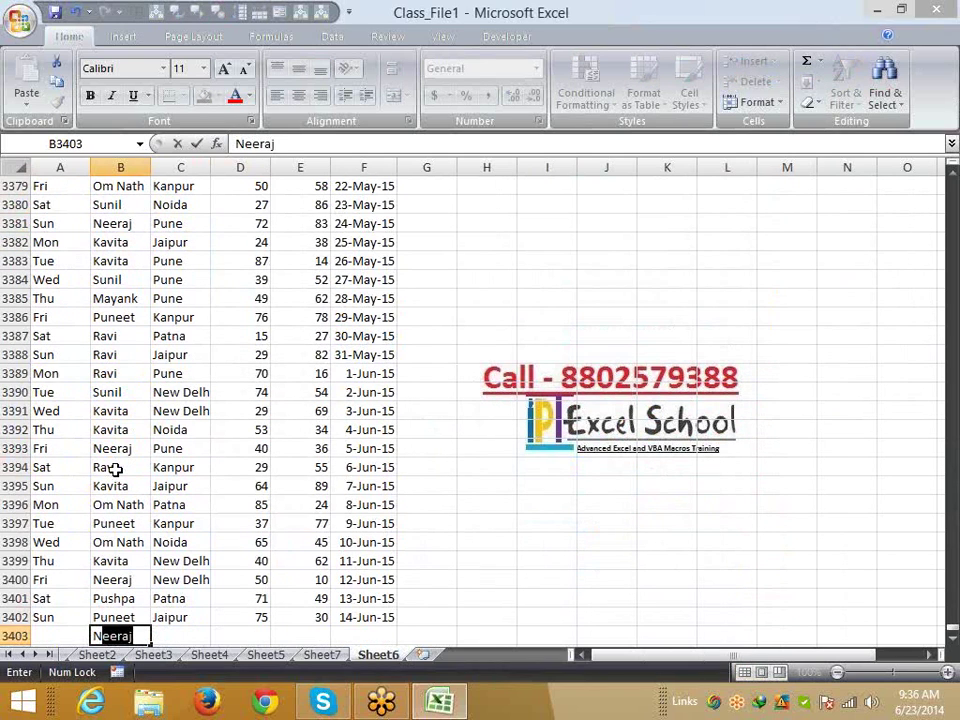
{"action": "type", "text": "avin"}
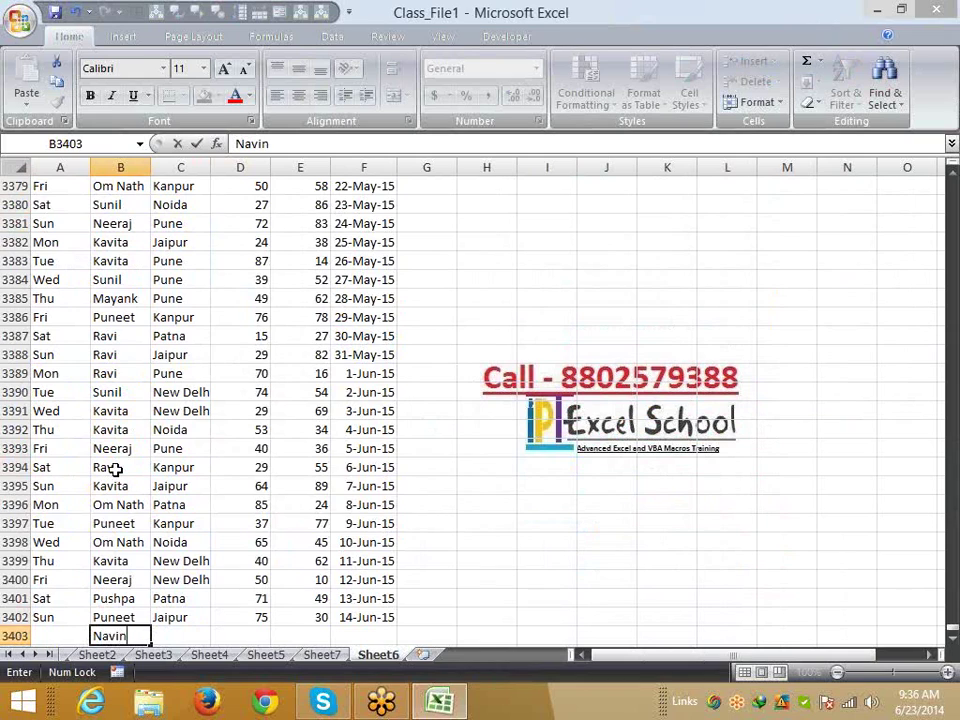
{"action": "type", "text": " Kumar"}
Enter Indore as the City of the new row 3403
{"action": "key", "text": "Tab"}
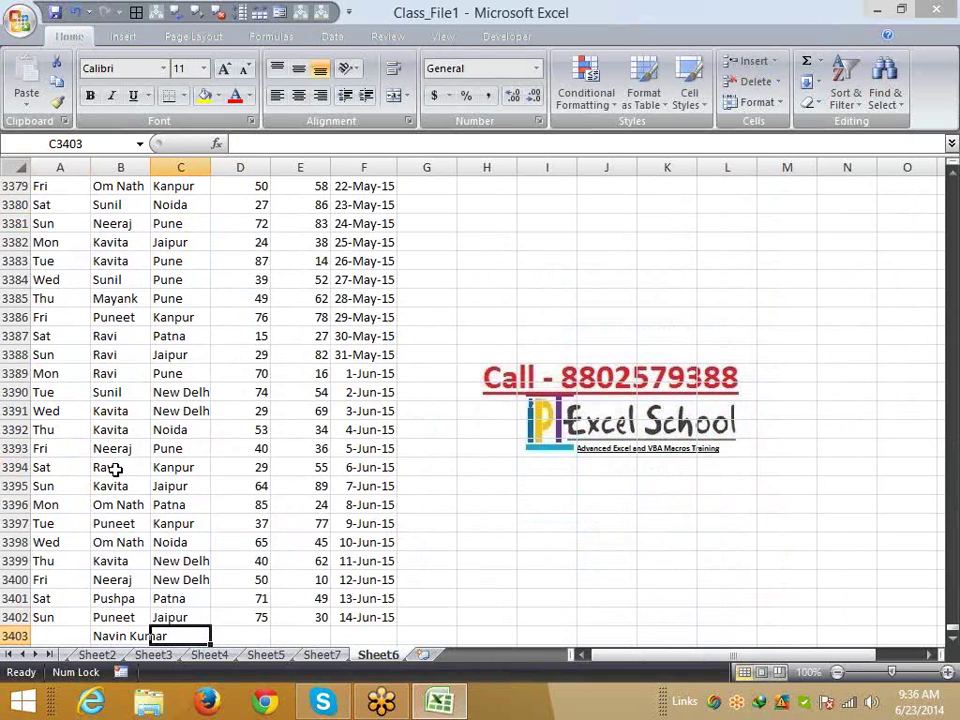
{"action": "type", "text": "I"}
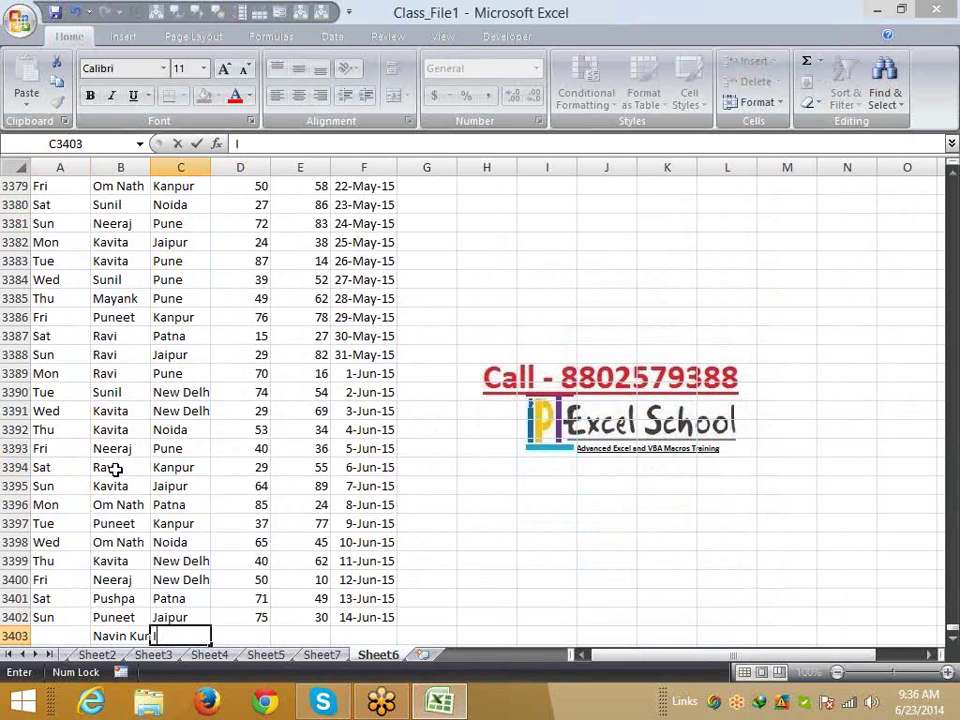
{"action": "type", "text": "ndore"}
{"action": "key", "text": "Return"}
{"action": "key", "text": "Up"}
{"action": "key", "text": "Right"}
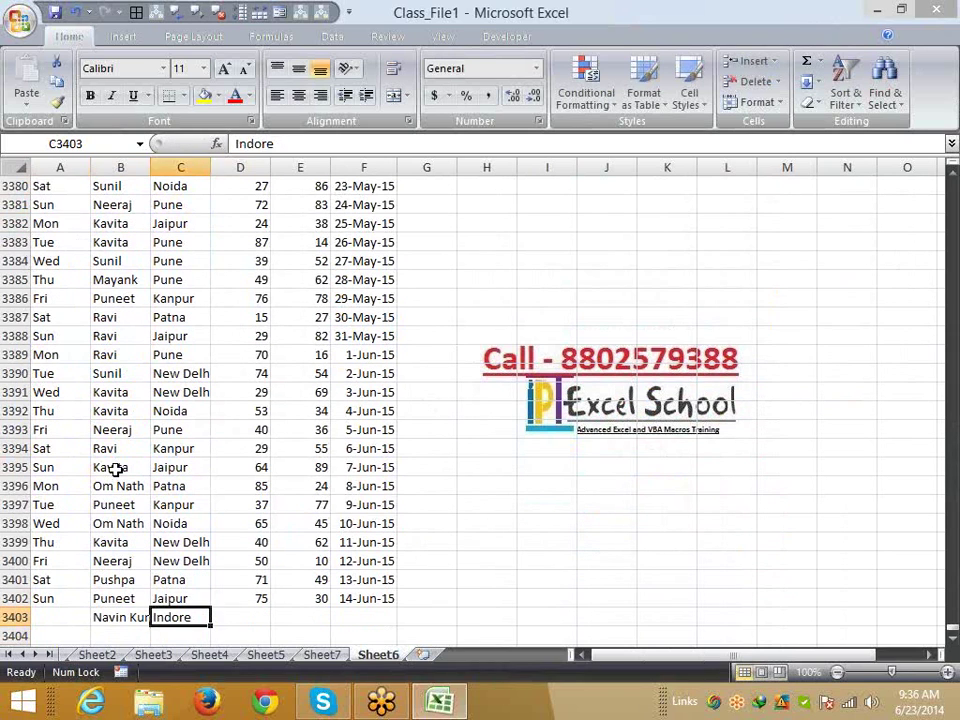
{"action": "key", "text": "Right"}
Enter Qty 65 and Sales 25, then fill down the date 15-Jun-15 and the day Sun
{"action": "type", "text": "65"}
{"action": "key", "text": "Right"}
{"action": "type", "text": "25"}
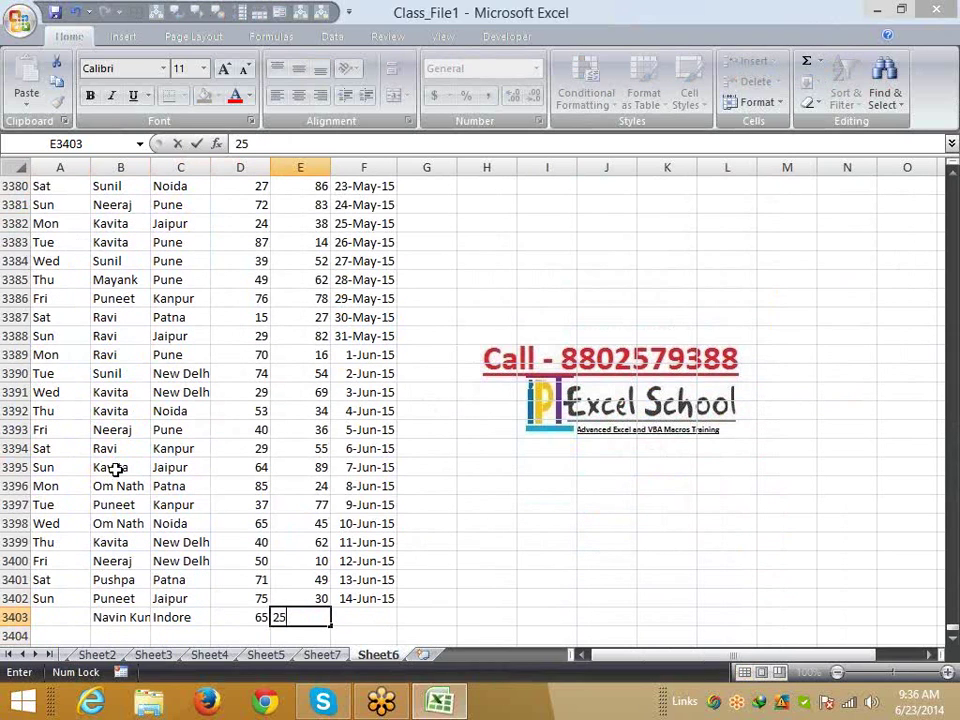
{"action": "key", "text": "Right"}
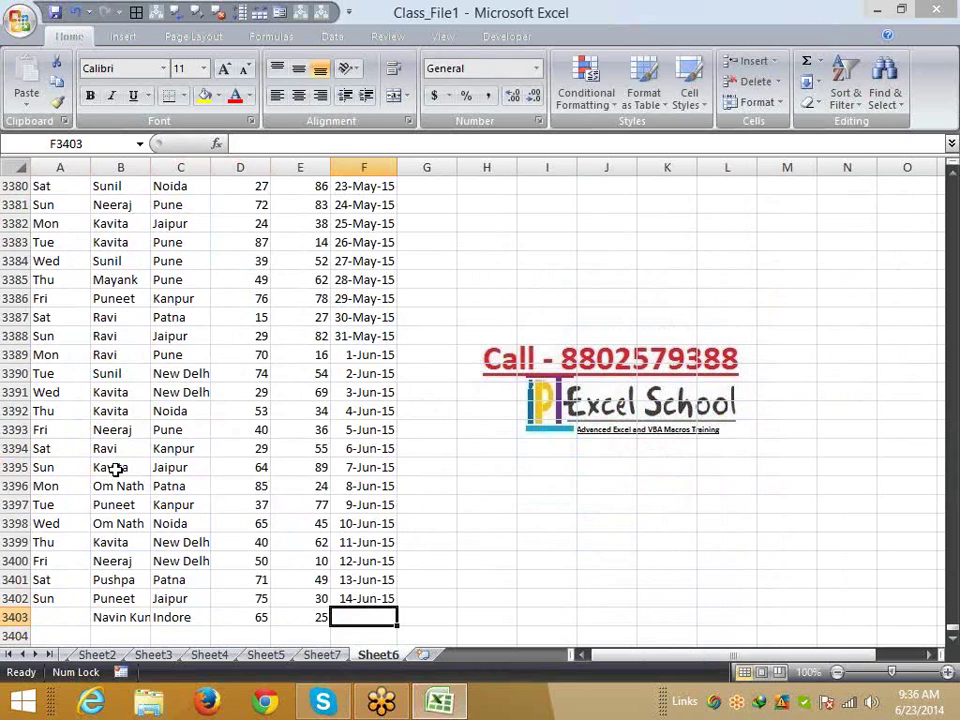
{"action": "key", "text": "ctrl+d"}
{"action": "key", "text": "Left"}
{"action": "key", "text": "Left"}
{"action": "key", "text": "Left"}
{"action": "key", "text": "Left"}
{"action": "key", "text": "Left"}
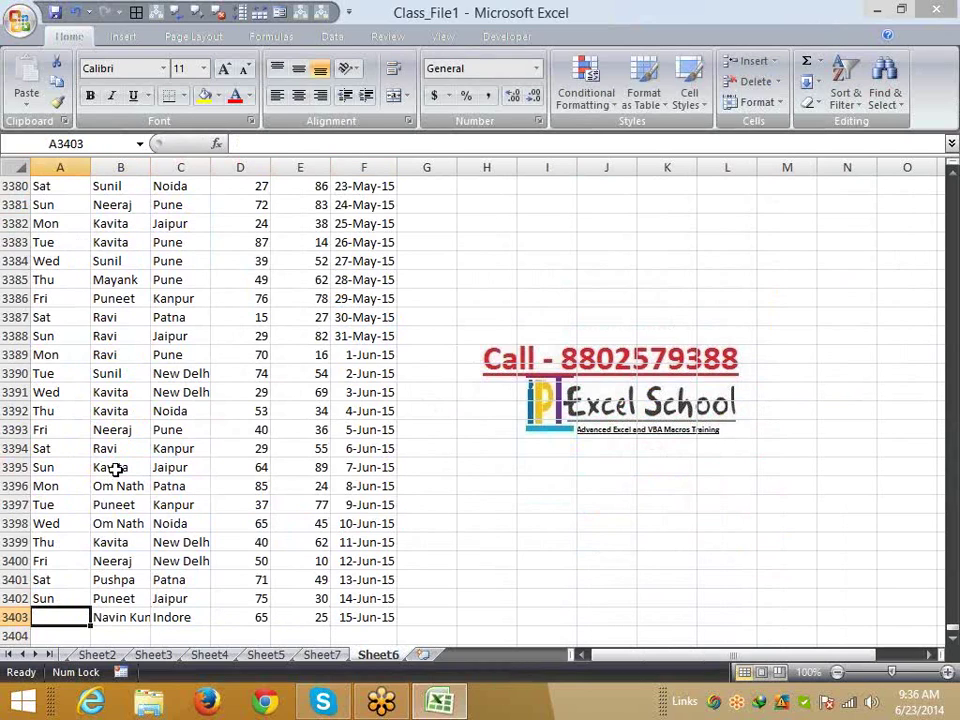
{"action": "key", "text": "ctrl+d"}
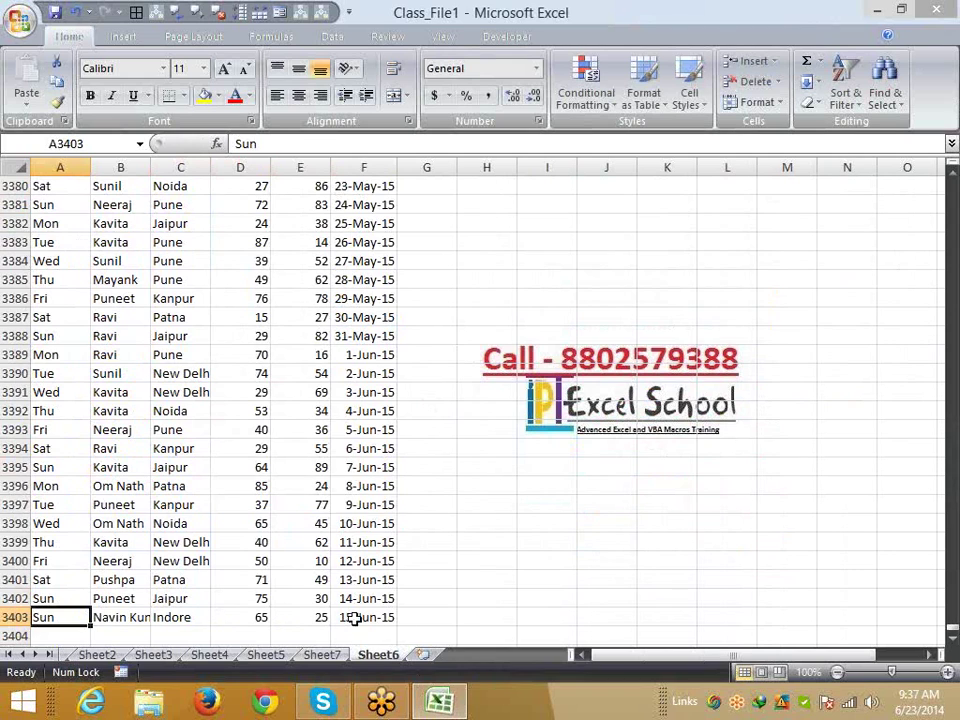
Refresh PivotTable1 on Sheet7 so it picks up the edited source data
{"action": "left_click", "coordinate": [322, 654]}
{"action": "right_click", "coordinate": [172, 358]}
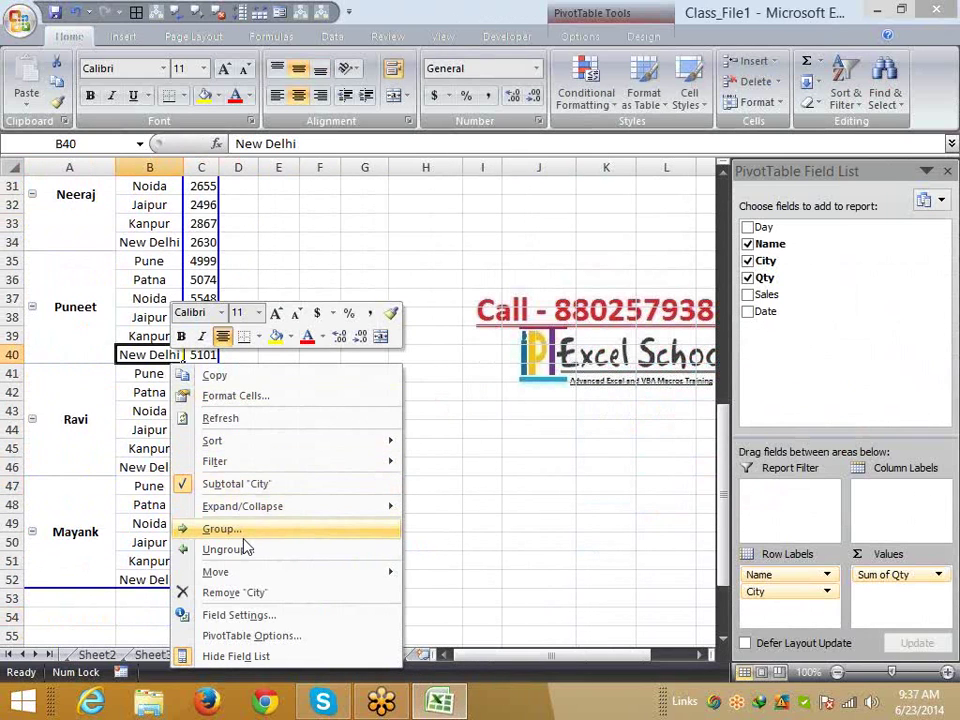
{"action": "left_click", "coordinate": [240, 418]}
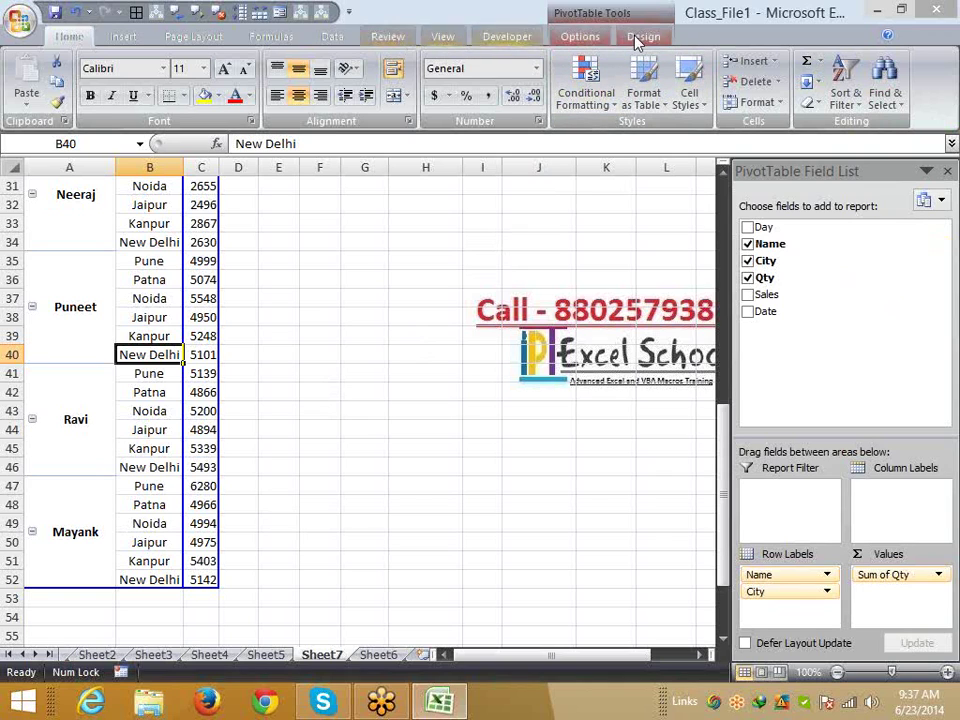
Change PivotTable1's data source to Sheet6!$A$1:$F$3403
{"action": "left_click", "coordinate": [614, 12]}
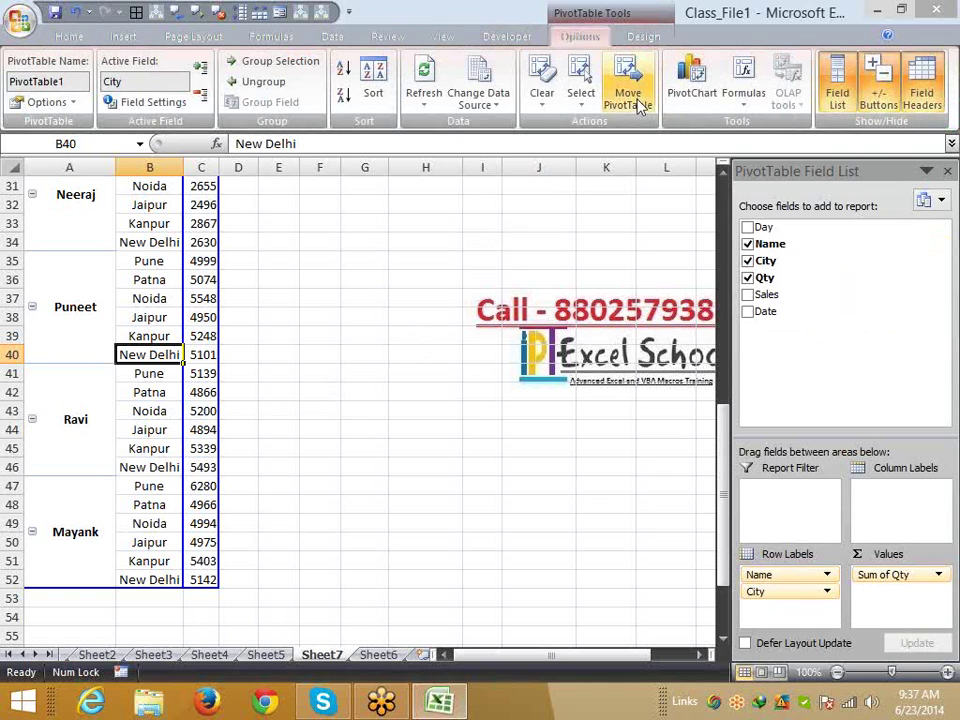
{"action": "left_click", "coordinate": [460, 110]}
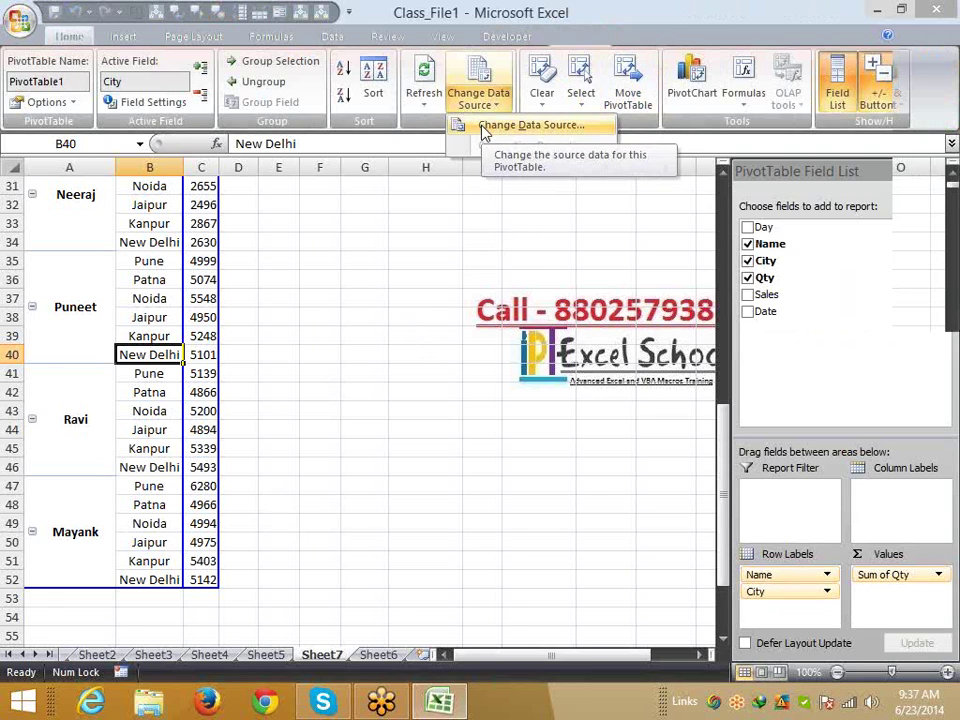
{"action": "left_click", "coordinate": [484, 128]}
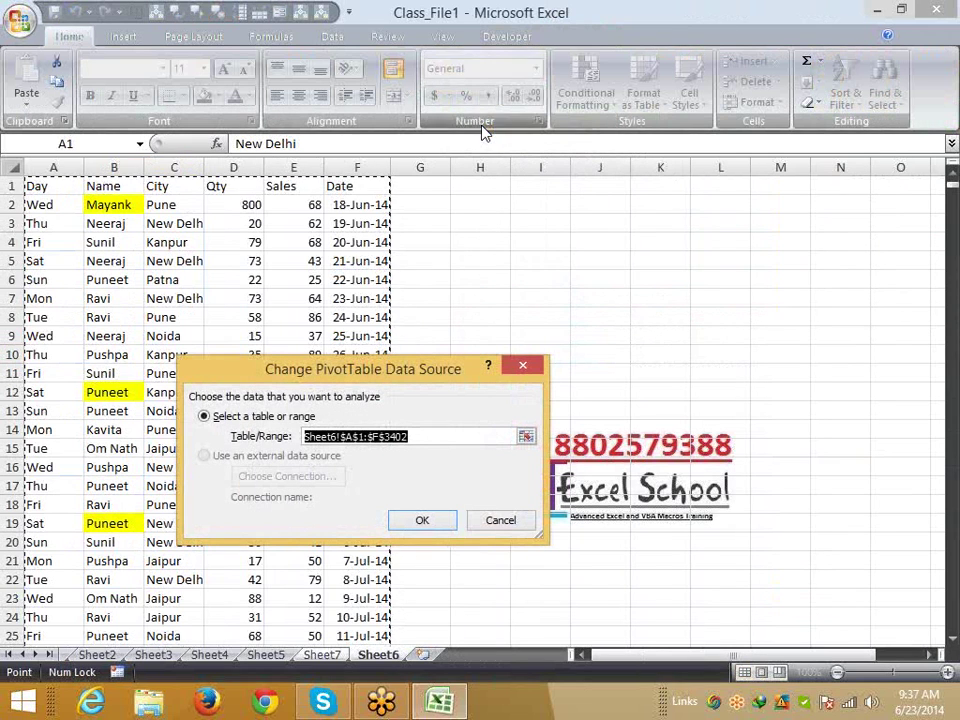
{"action": "left_click", "coordinate": [34, 186]}
{"action": "key", "text": "ctrl+shift+Right"}
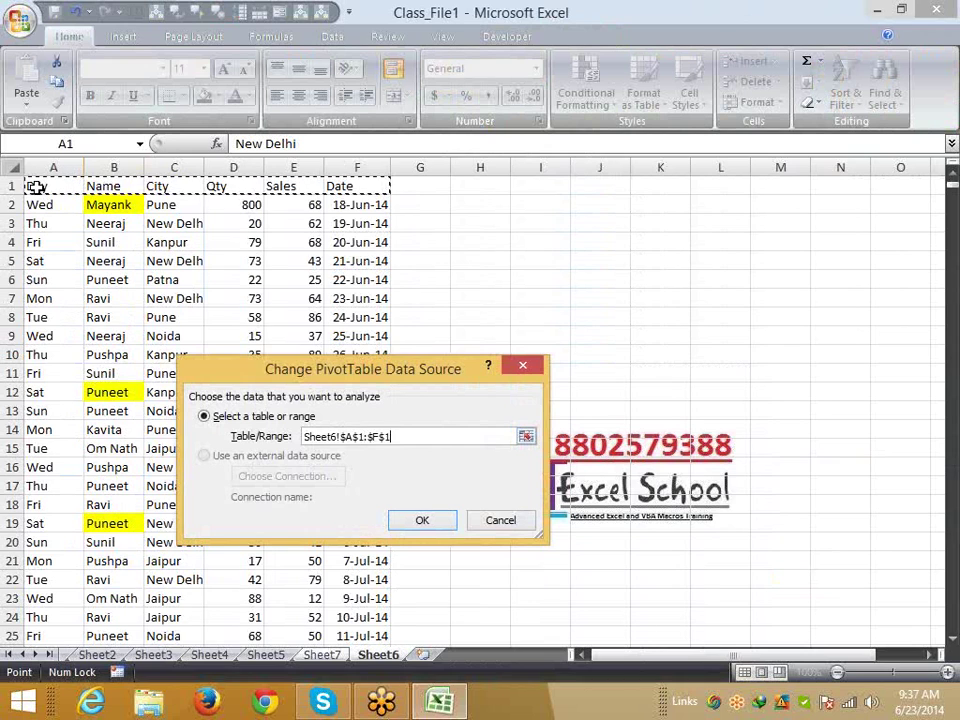
{"action": "key", "text": "ctrl+shift+Down"}
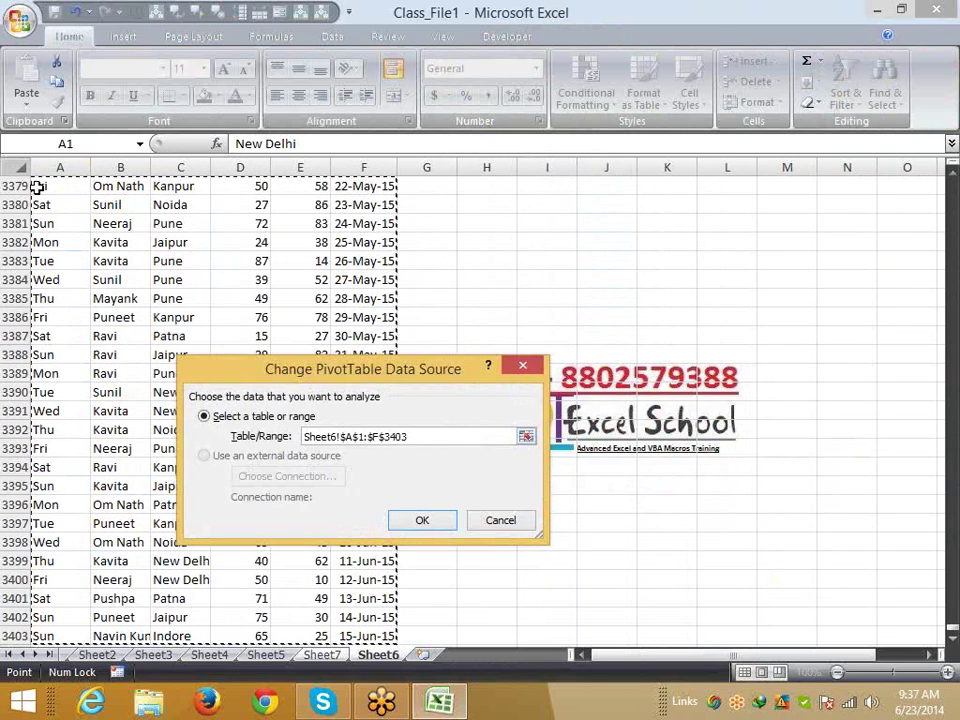
{"action": "left_click", "coordinate": [421, 522]}
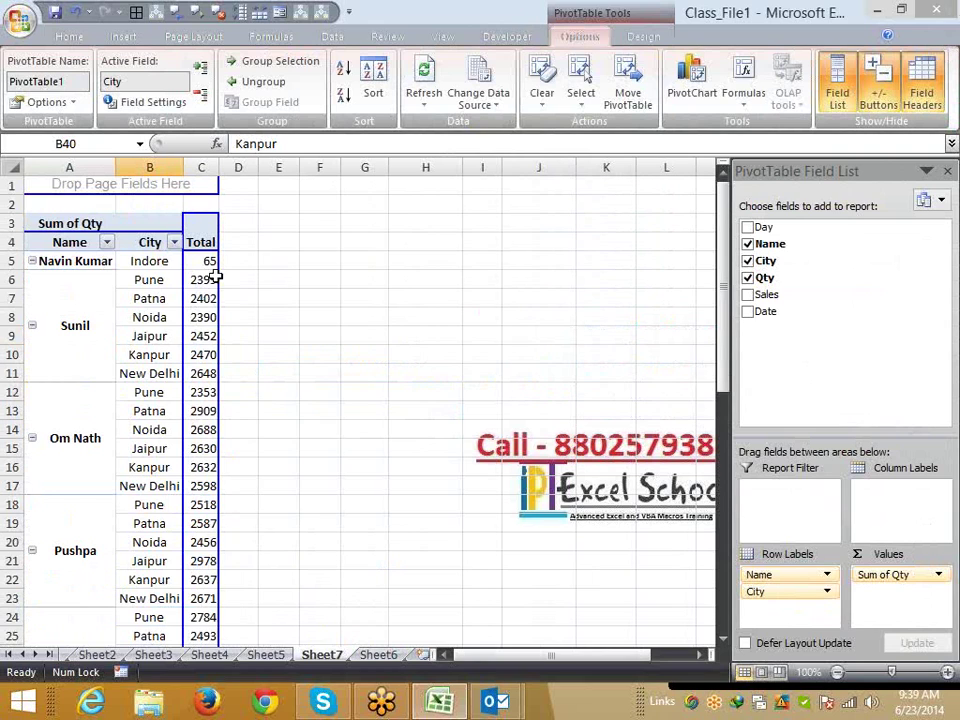
{"action": "left_click", "coordinate": [492, 105]}
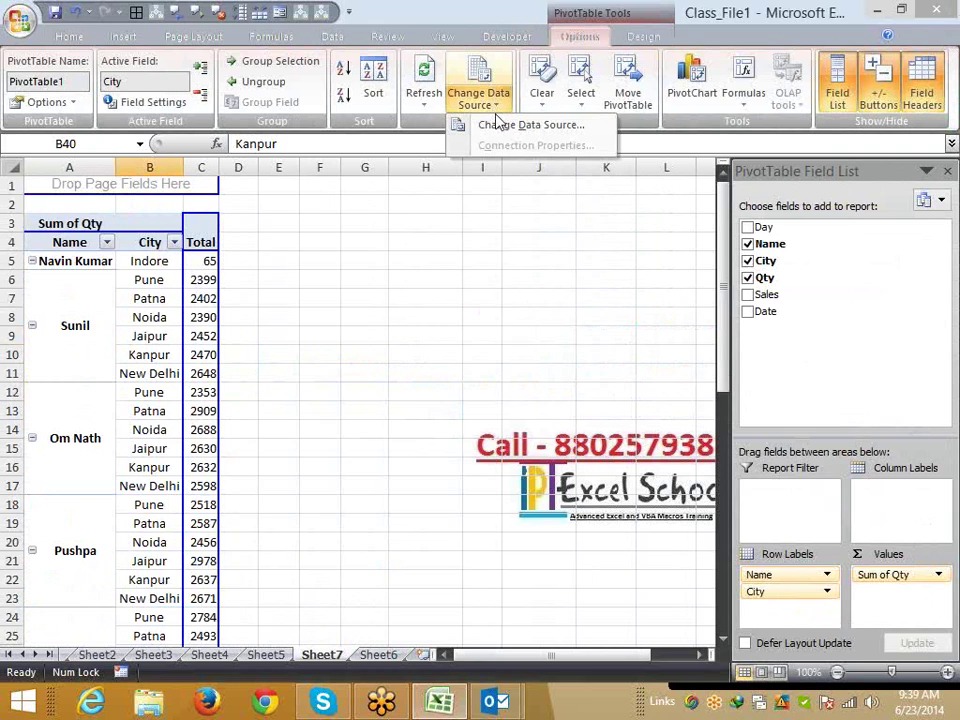
{"action": "left_click", "coordinate": [500, 125]}
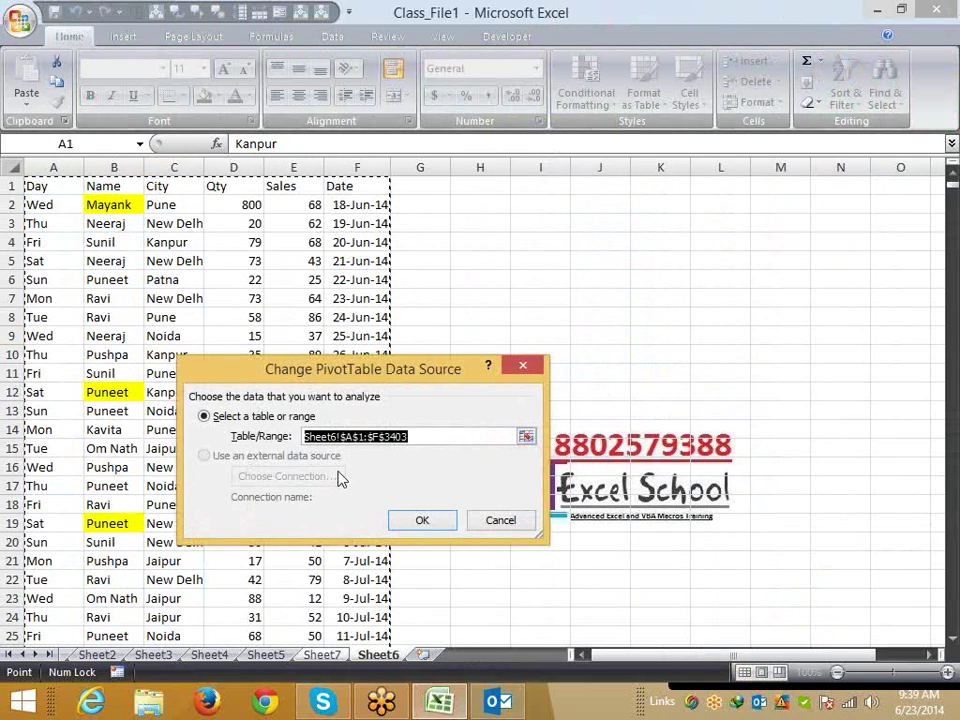
{"action": "left_click", "coordinate": [425, 522]}
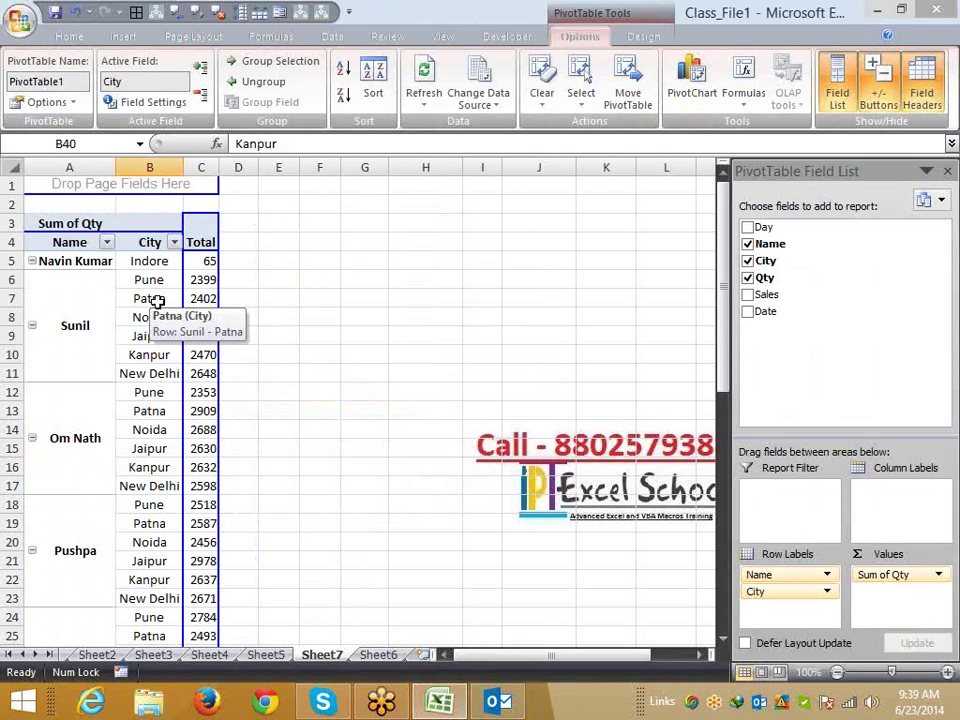
Delete the Sheet7 pivot sheet
{"action": "right_click", "coordinate": [312, 655]}
{"action": "right_click", "coordinate": [312, 655]}
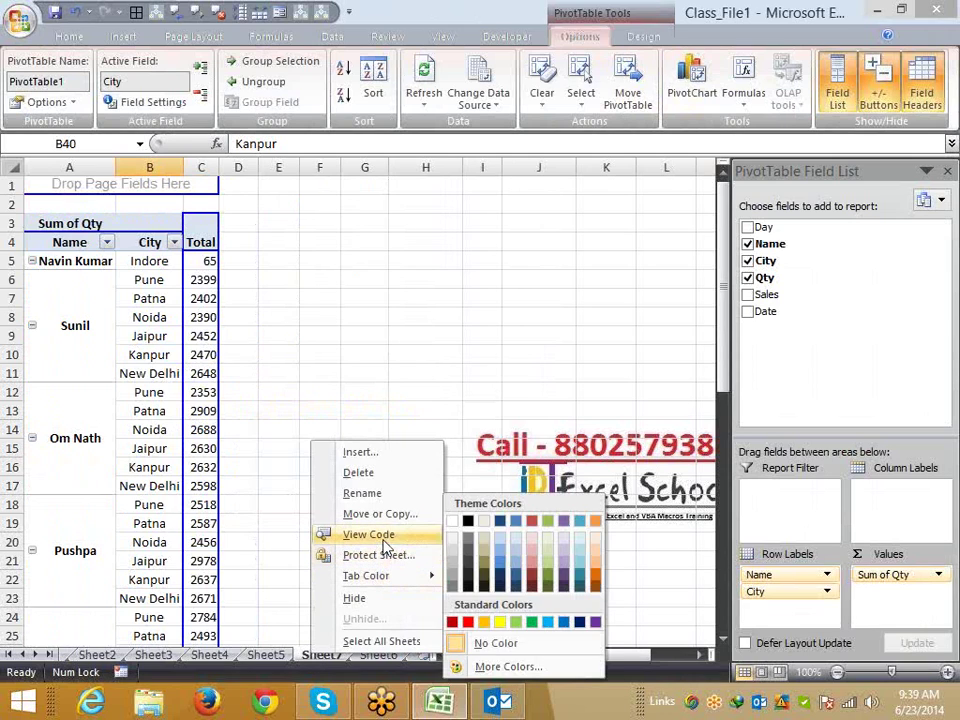
{"action": "left_click", "coordinate": [388, 474]}
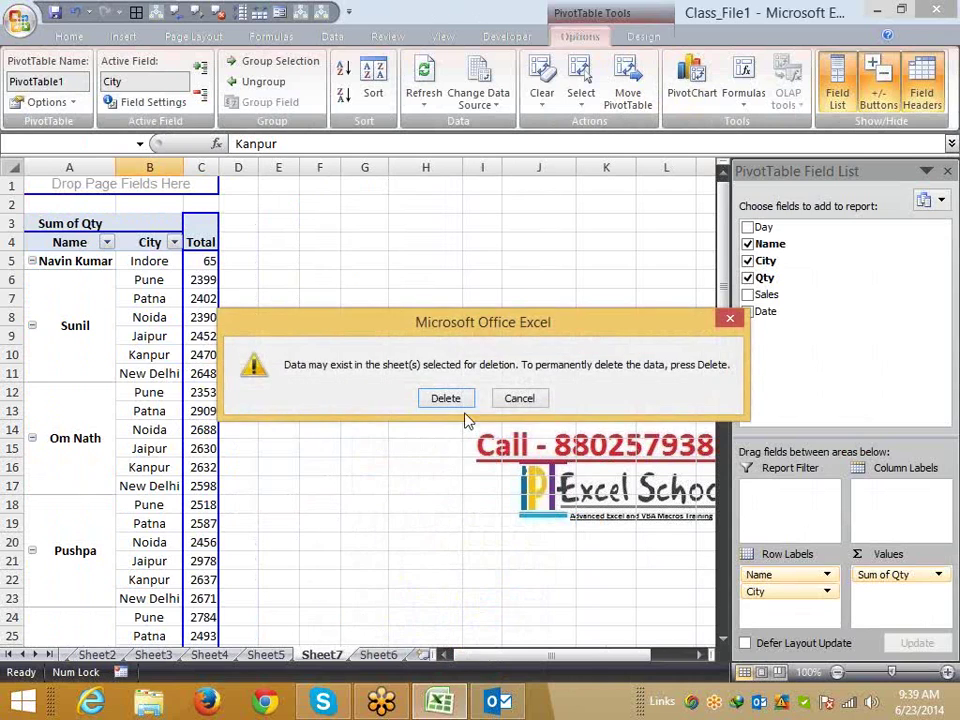
{"action": "left_click", "coordinate": [452, 399]}
Select the full Sheet6 data range A1:F3403
{"action": "left_click", "coordinate": [80, 198]}
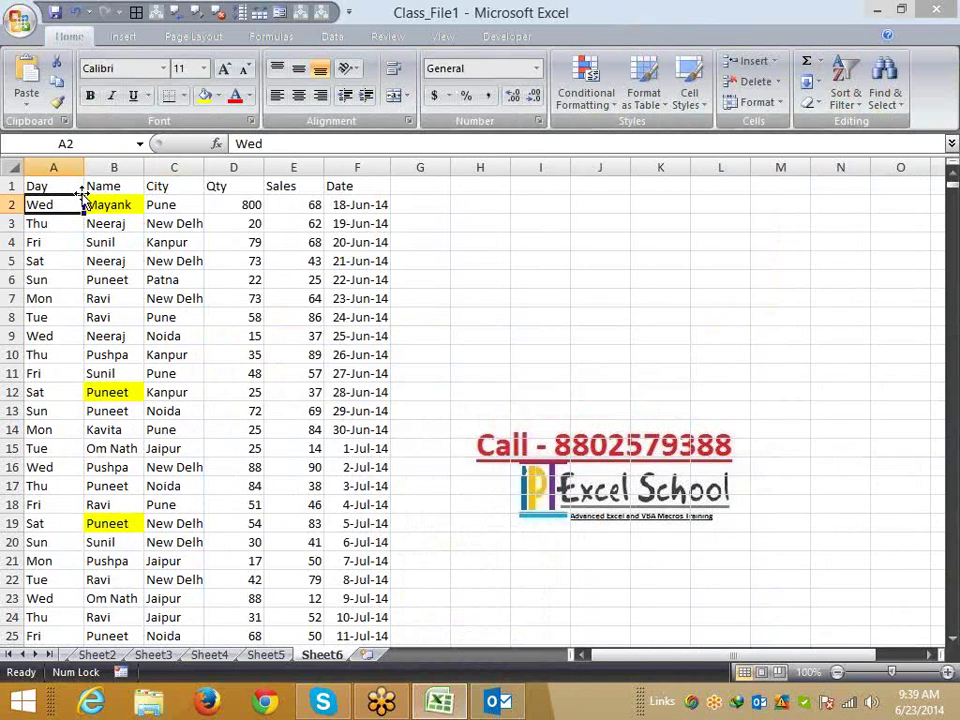
{"action": "key", "text": "ctrl+Home"}
{"action": "key", "text": "ctrl+shift+Right"}
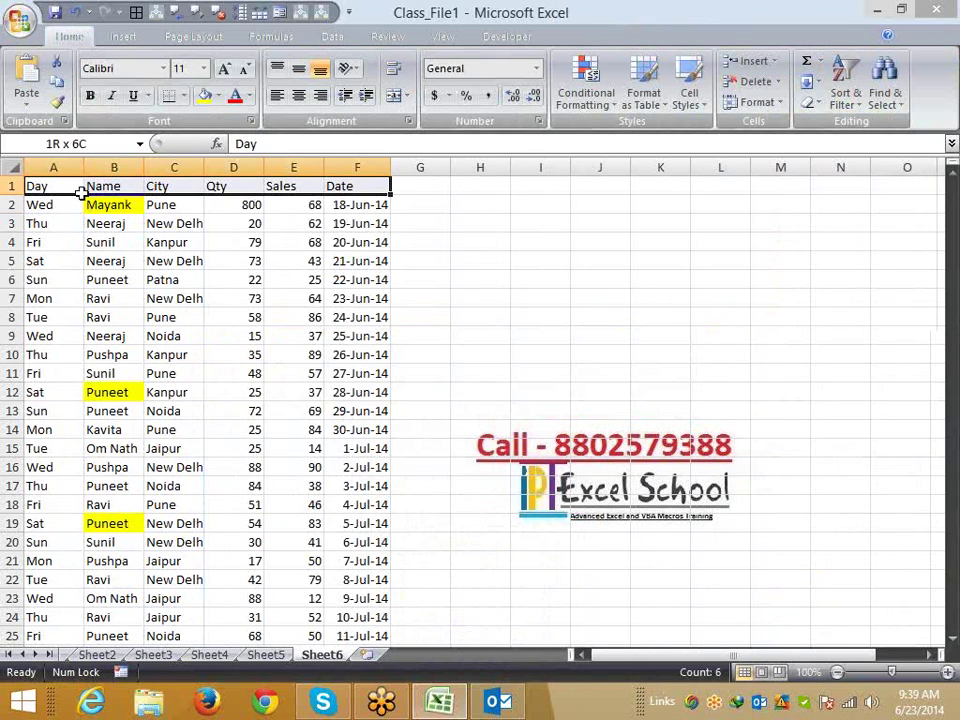
{"action": "key", "text": "ctrl+shift+Down"}
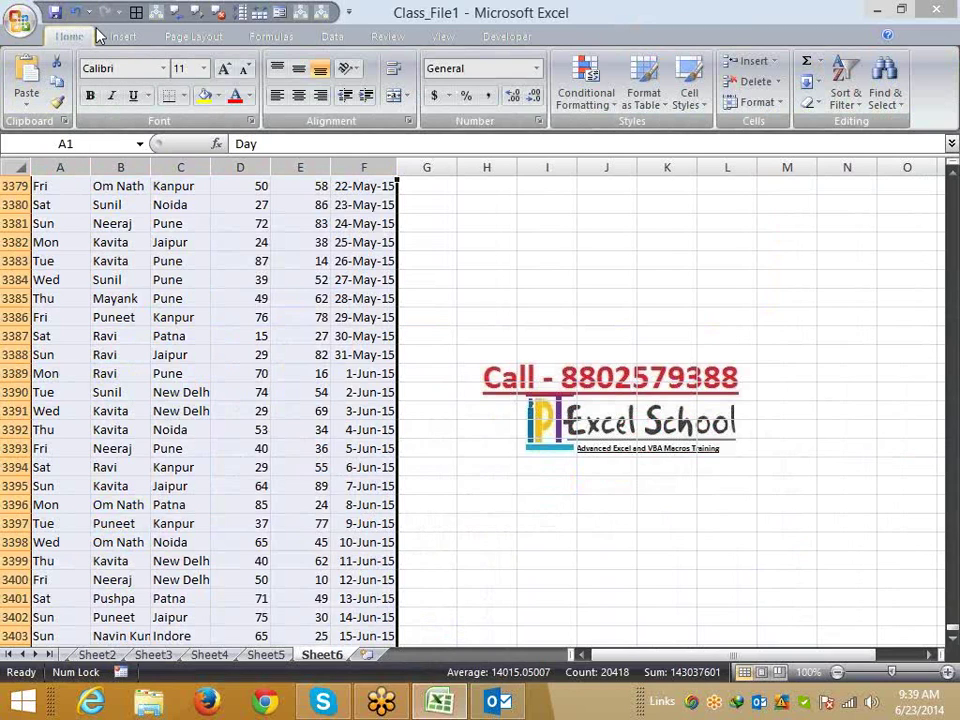
Insert a PivotTable on a new sheet from the selected data, with Name as rows
{"action": "left_click", "coordinate": [122, 37]}
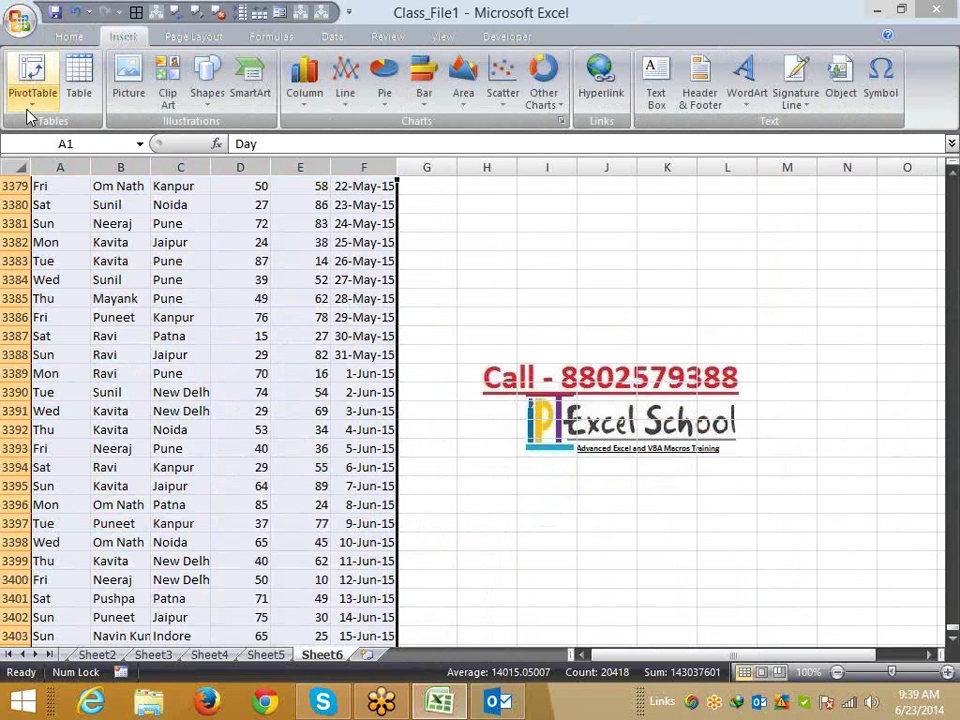
{"action": "left_click", "coordinate": [30, 117]}
{"action": "left_click", "coordinate": [42, 126]}
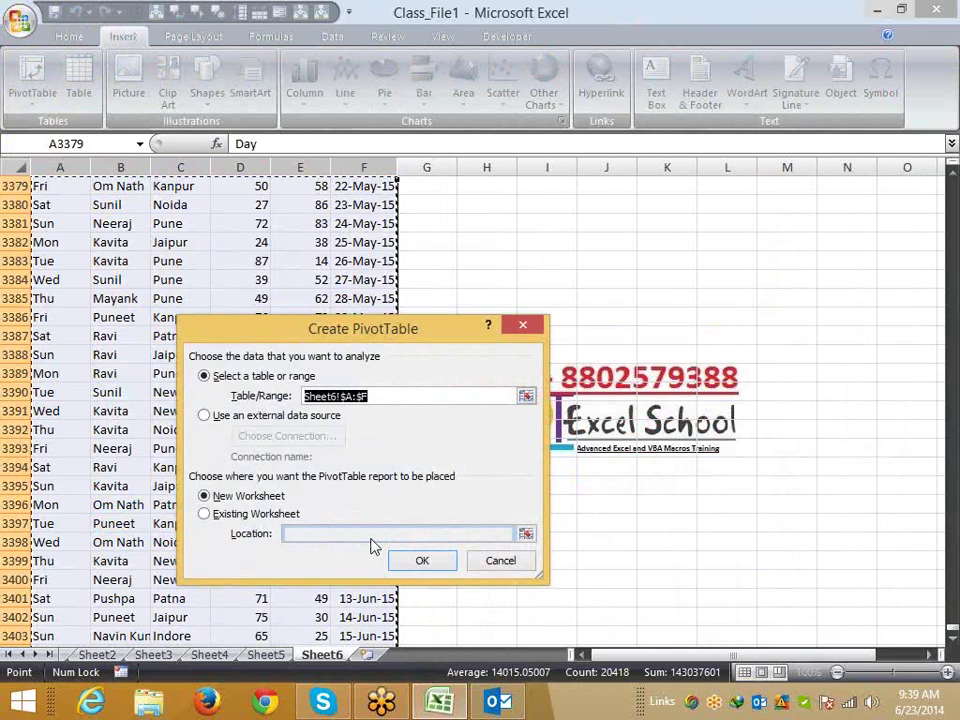
{"action": "left_click", "coordinate": [423, 563]}
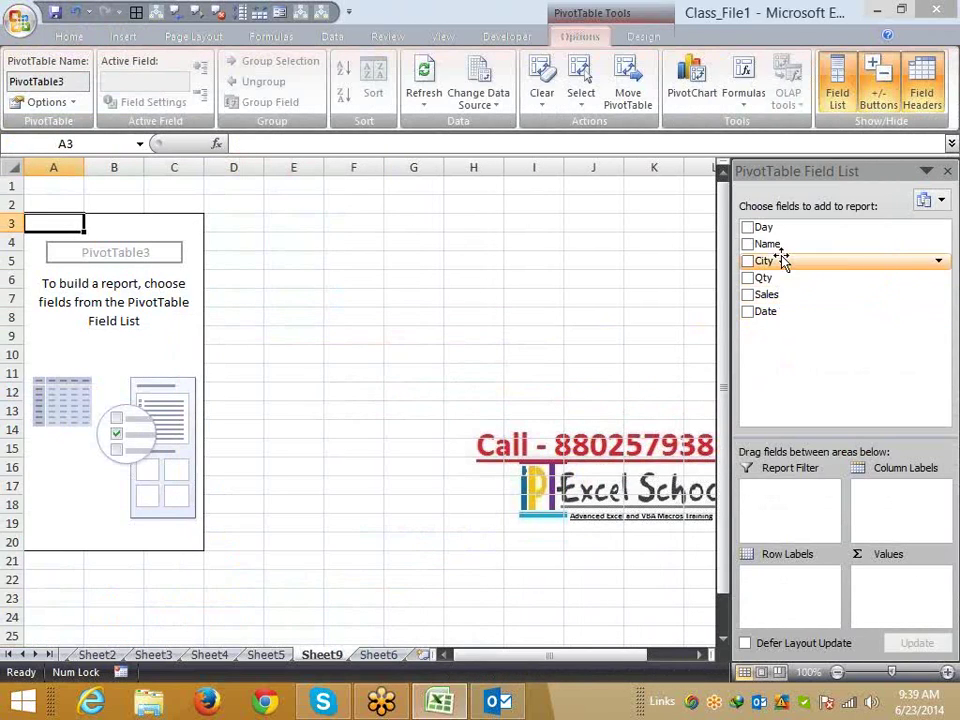
{"action": "left_click_drag", "start_coordinate": [775, 245], "coordinate": [789, 600]}
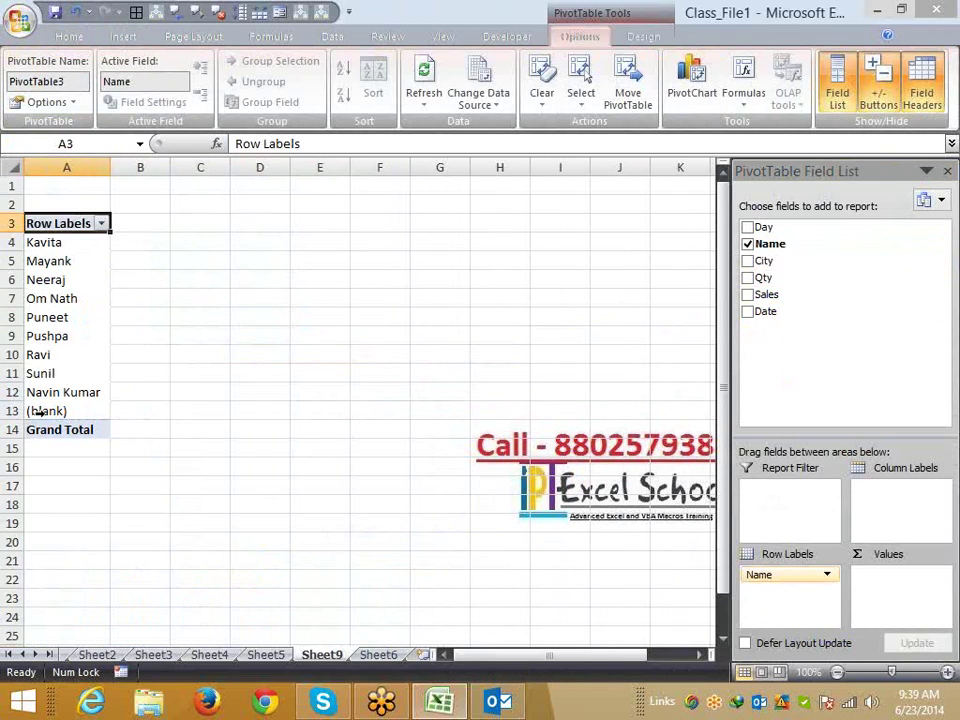
Filter (blank) out of the Name row labels, then delete the Sheet9 sheet
{"action": "left_click", "coordinate": [37, 411]}
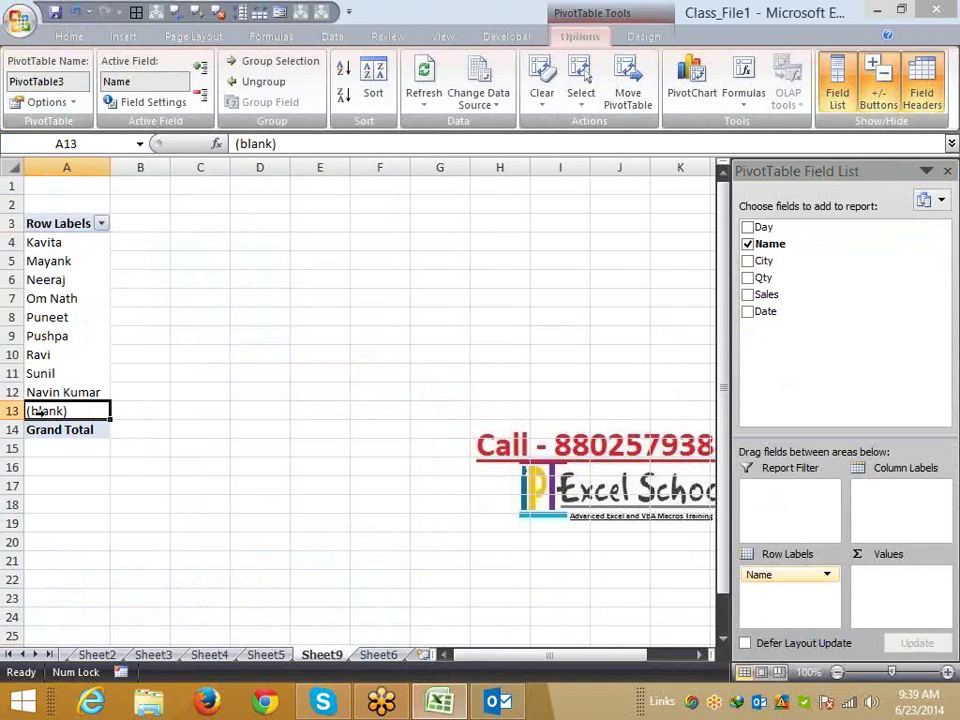
{"action": "left_click", "coordinate": [102, 224]}
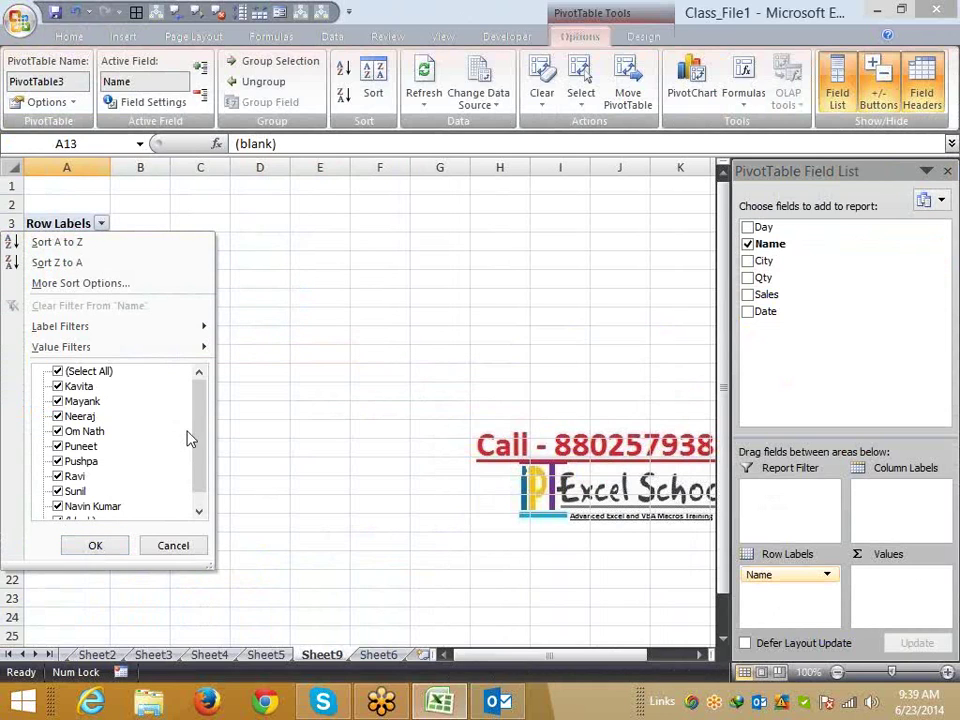
{"action": "scroll", "coordinate": [190, 438], "scroll_direction": "down", "scroll_amount": 1}
{"action": "left_click", "coordinate": [58, 506]}
{"action": "left_click", "coordinate": [76, 540]}
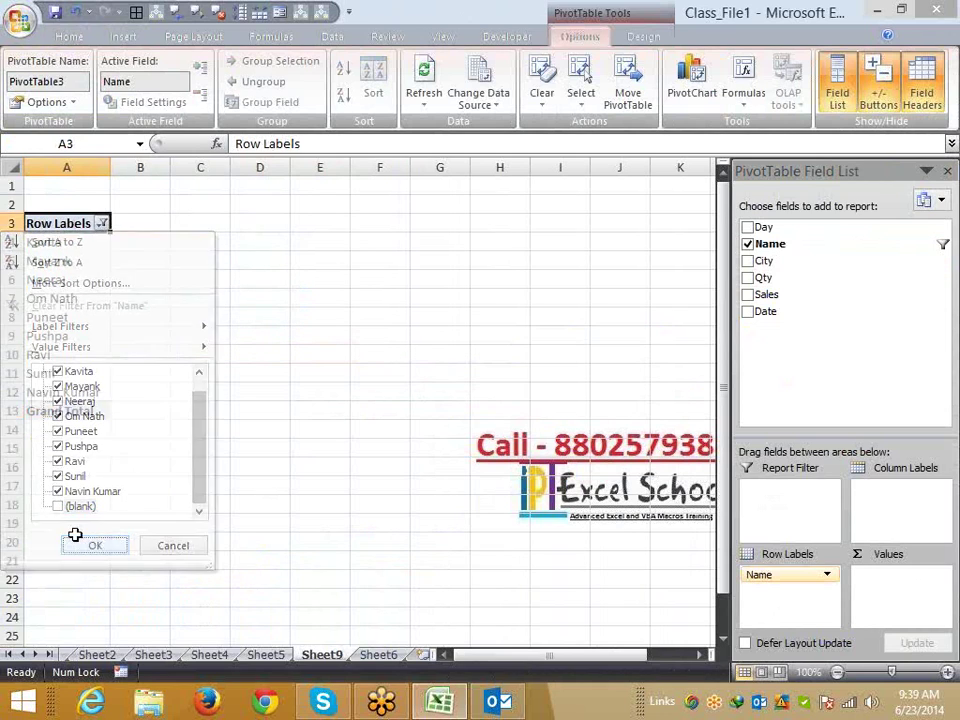
{"action": "right_click", "coordinate": [330, 656]}
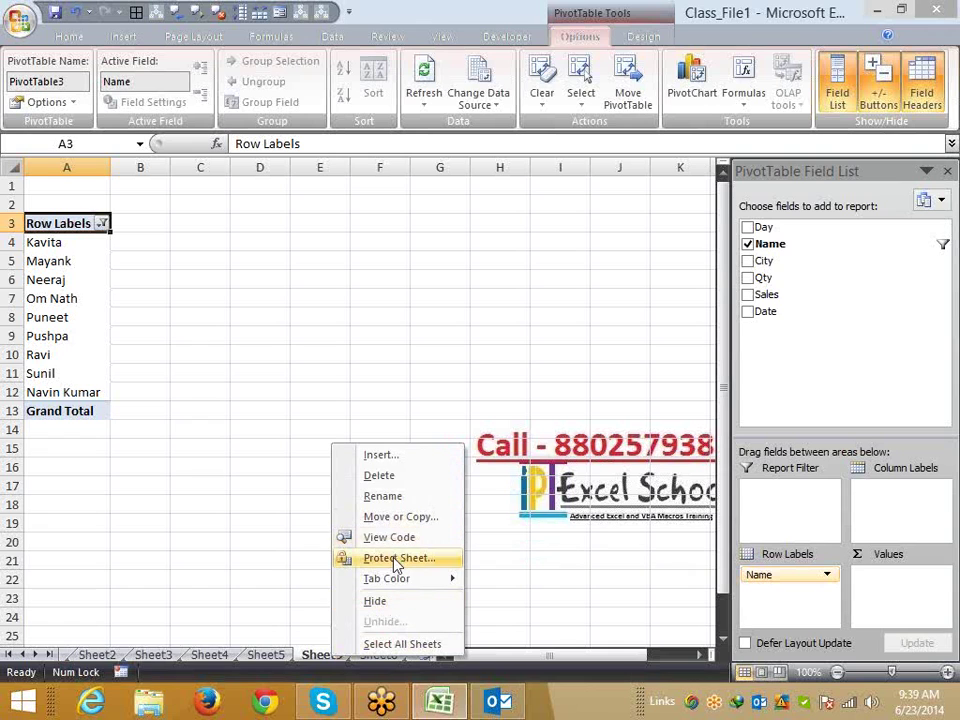
{"action": "left_click", "coordinate": [382, 476]}
Confirm the Sheet9 deletion and browse the conditional formatting and table style options
{"action": "left_click", "coordinate": [446, 399]}
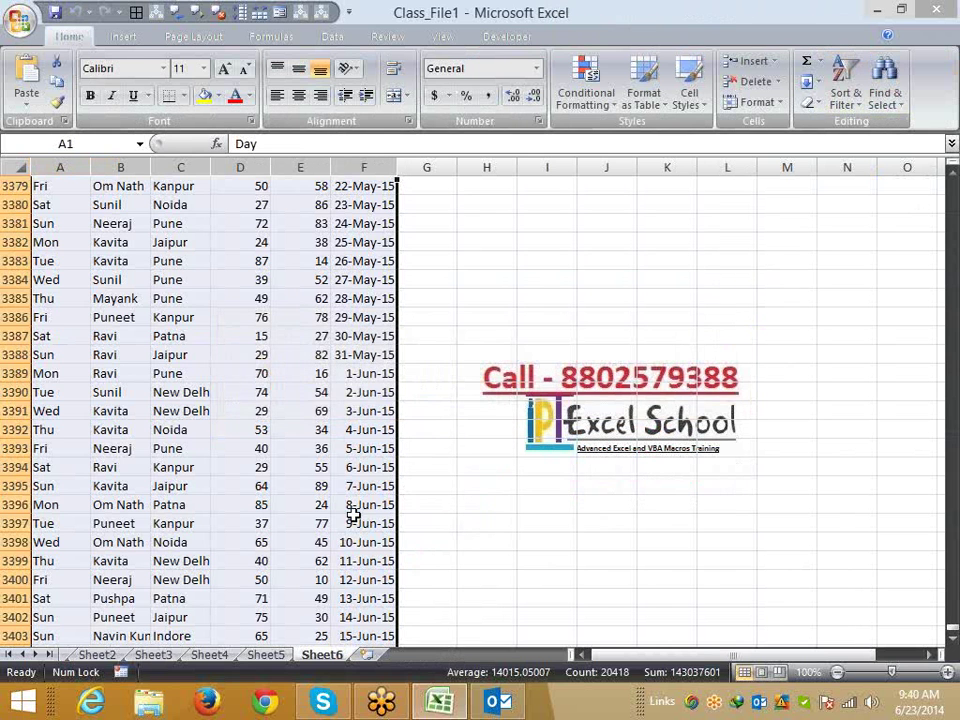
{"action": "left_click", "coordinate": [122, 37]}
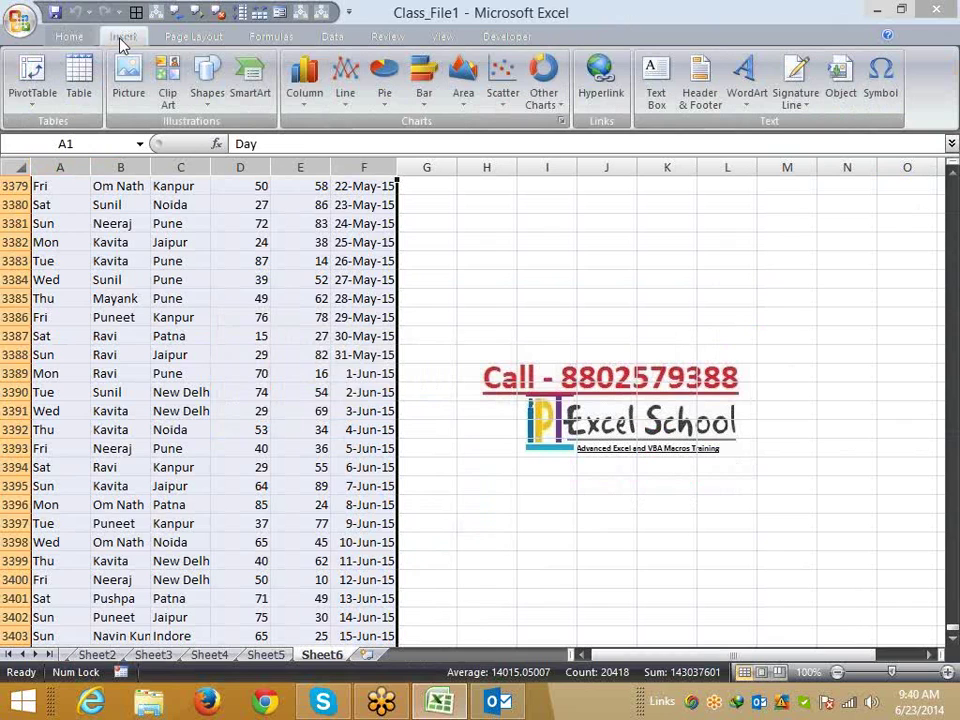
{"action": "left_click", "coordinate": [66, 36]}
{"action": "left_click", "coordinate": [595, 88]}
{"action": "left_click", "coordinate": [640, 100]}
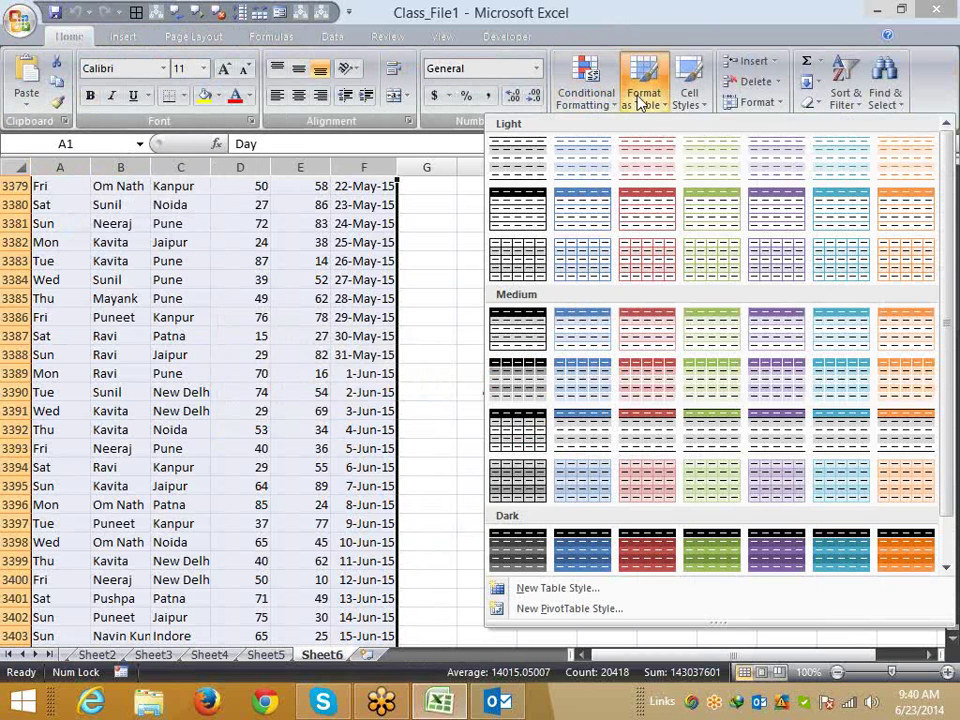
Convert columns A:F into a table with headers, creating Table2
{"action": "left_click", "coordinate": [123, 36]}
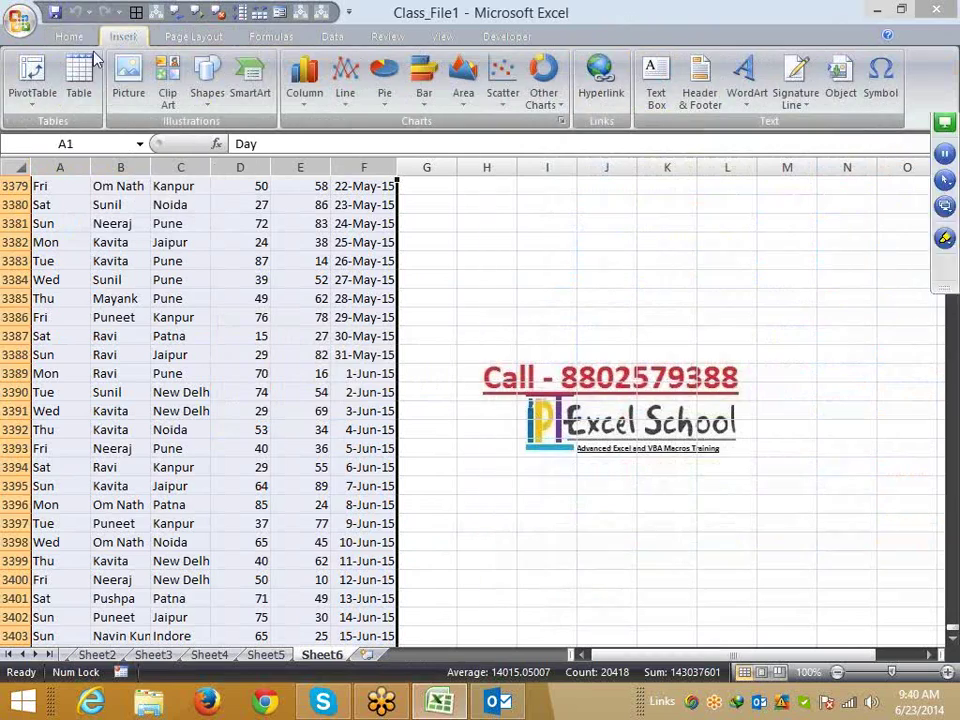
{"action": "left_click", "coordinate": [78, 80]}
{"action": "left_click", "coordinate": [350, 498]}
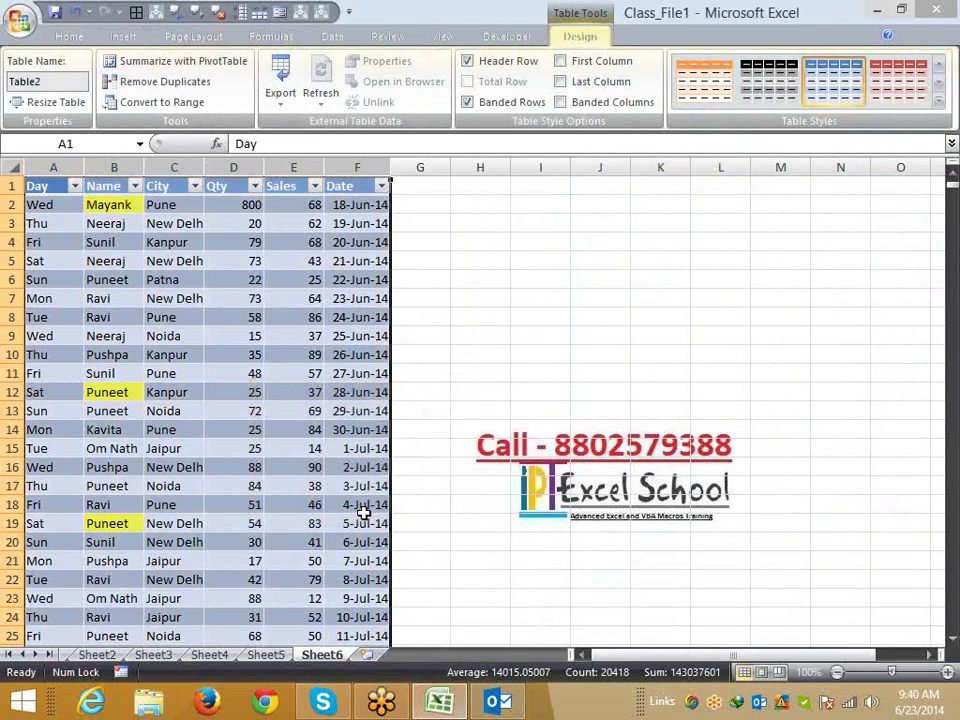
Insert a PivotTable from Table2 on a new worksheet
{"action": "left_click", "coordinate": [118, 37]}
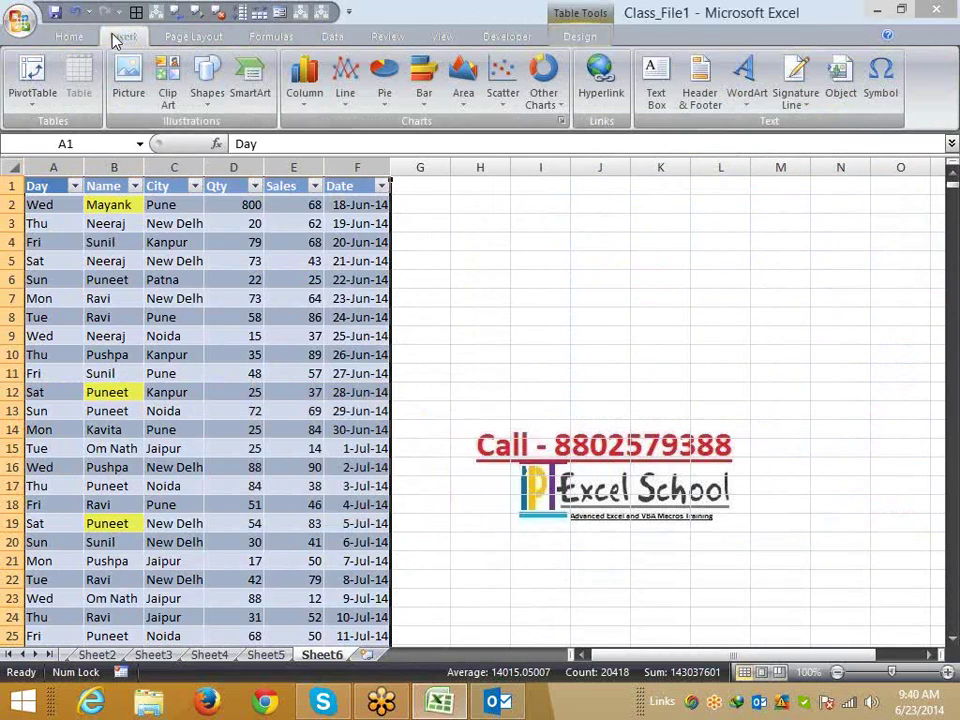
{"action": "left_click", "coordinate": [33, 96]}
{"action": "left_click", "coordinate": [30, 124]}
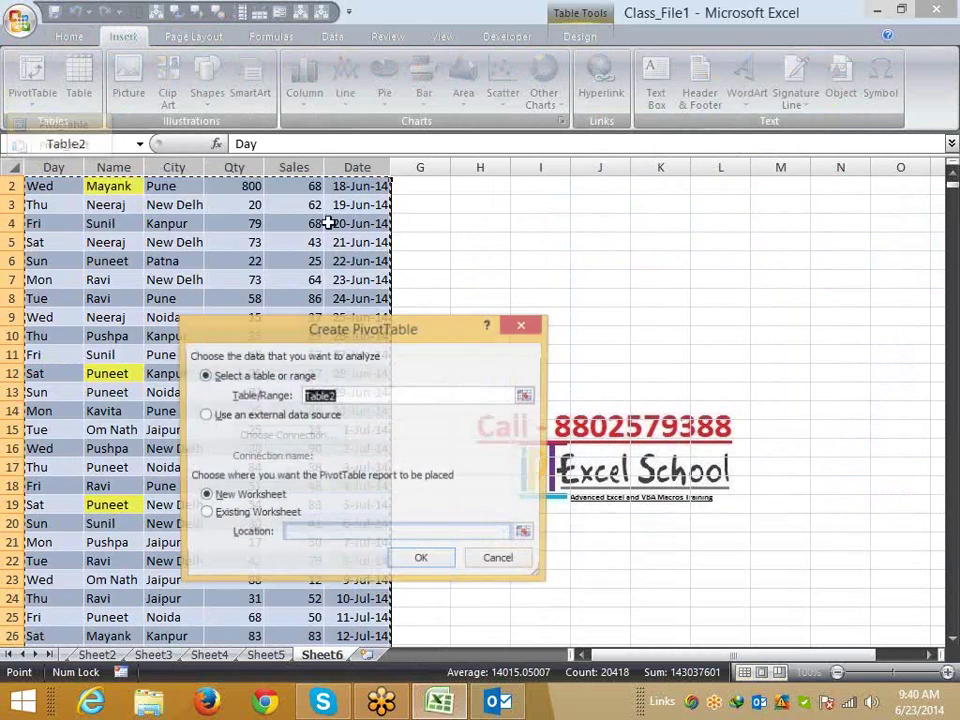
{"action": "left_click", "coordinate": [360, 396]}
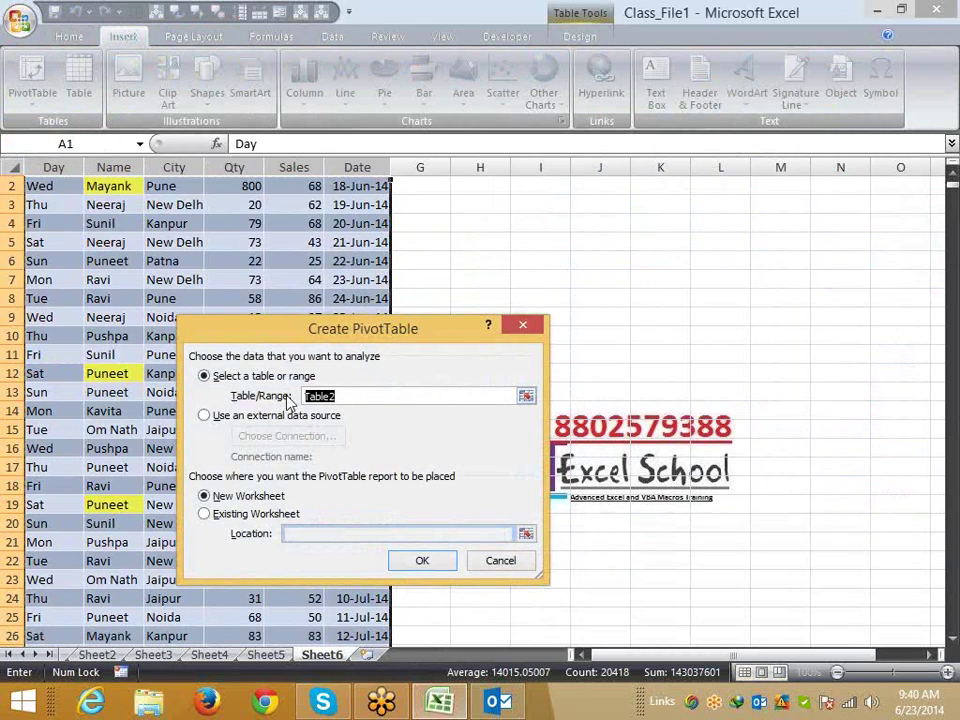
{"action": "left_click", "coordinate": [430, 562]}
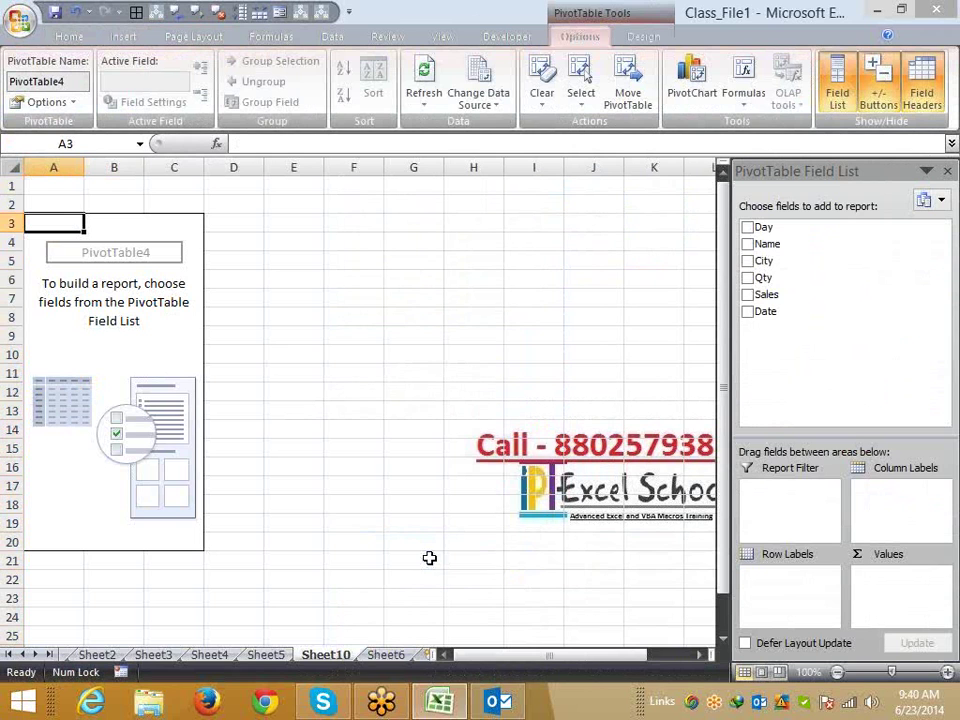
Inspect the end of the Sheet6 data and the empty rows below it
{"action": "left_click", "coordinate": [388, 655]}
{"action": "left_click", "coordinate": [180, 504]}
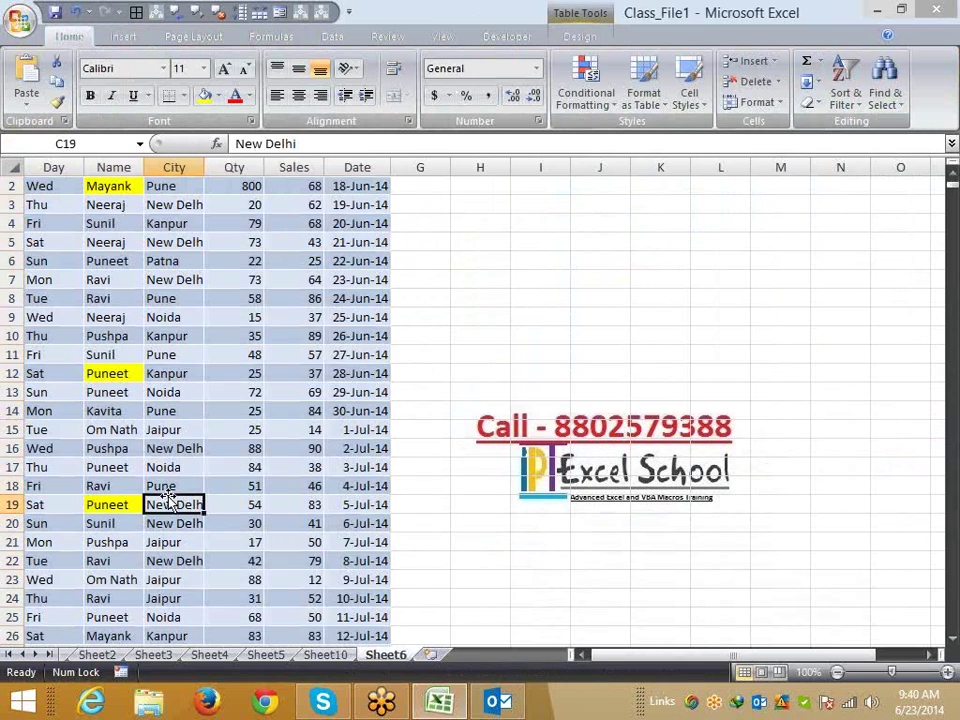
{"action": "key", "text": "ctrl+Down"}
{"action": "key", "text": "Down"}
{"action": "key", "text": "Down"}
{"action": "key", "text": "Left"}
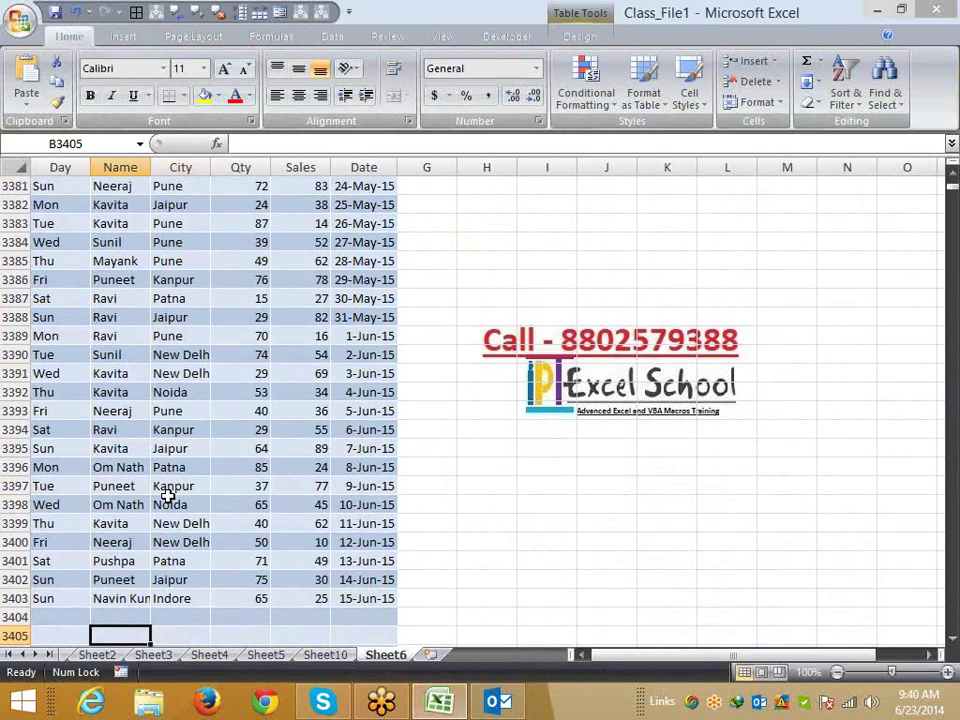
{"action": "key", "text": "Down"}
{"action": "key", "text": "Down"}
{"action": "key", "text": "Down"}
{"action": "key", "text": "Down"}
{"action": "key", "text": "Down"}
{"action": "key", "text": "Up"}
{"action": "key", "text": "Up"}
{"action": "key", "text": "Up"}
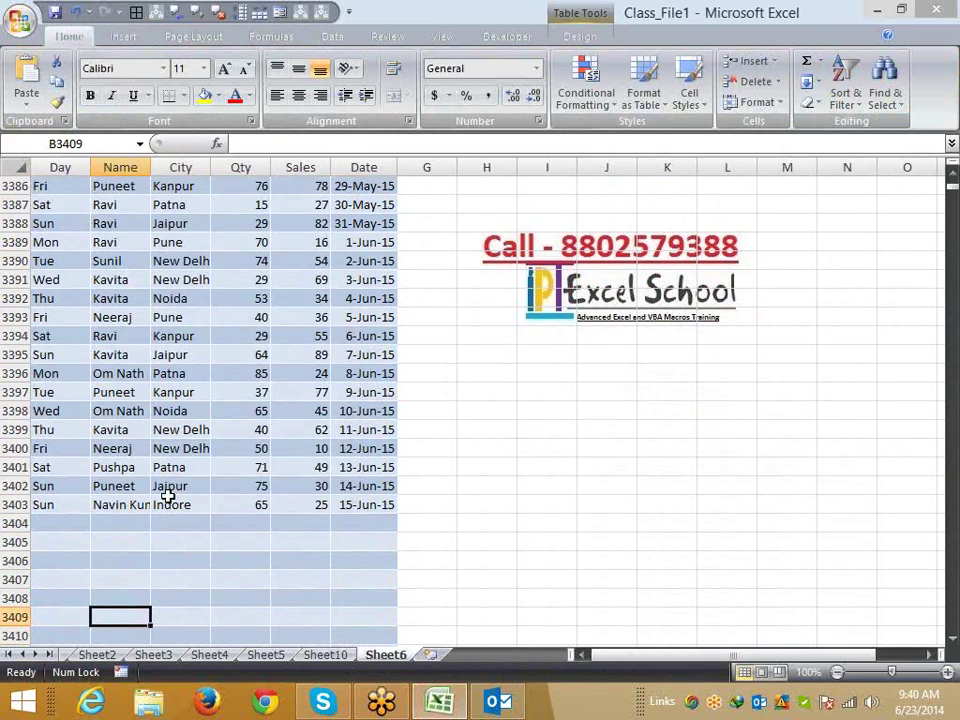
Try Name as PivotTable4's row field, then undo it
{"action": "left_click", "coordinate": [326, 655]}
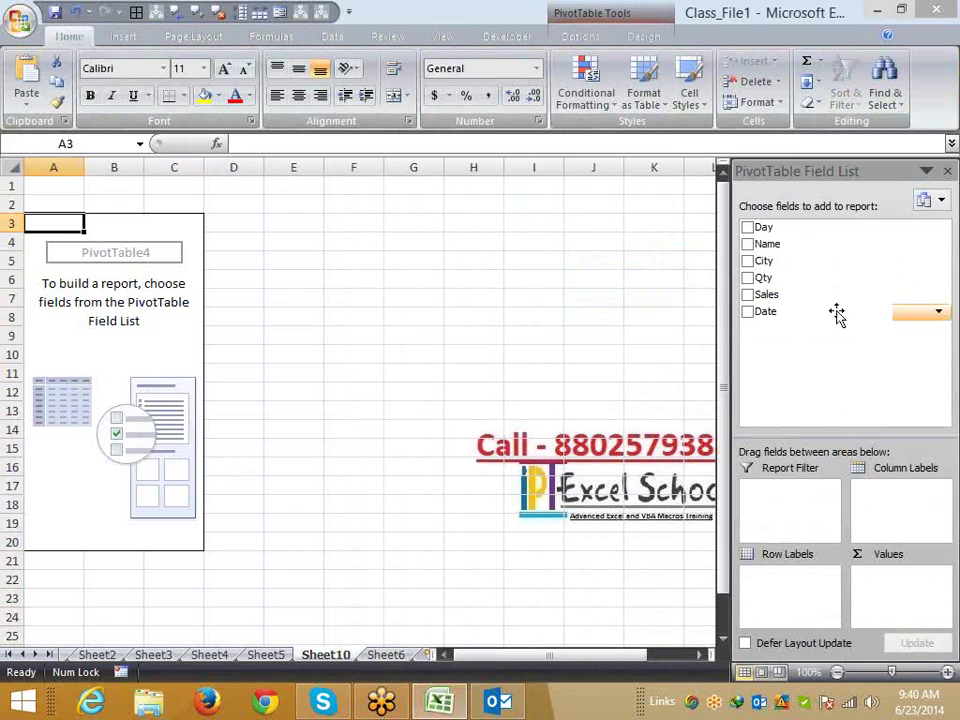
{"action": "mouse_move", "coordinate": [792, 318]}
{"action": "left_mouse_down"}
{"action": "mouse_move", "coordinate": [808, 364]}
{"action": "mouse_move", "coordinate": [810, 326]}
{"action": "mouse_move", "coordinate": [786, 300]}
{"action": "left_mouse_up"}
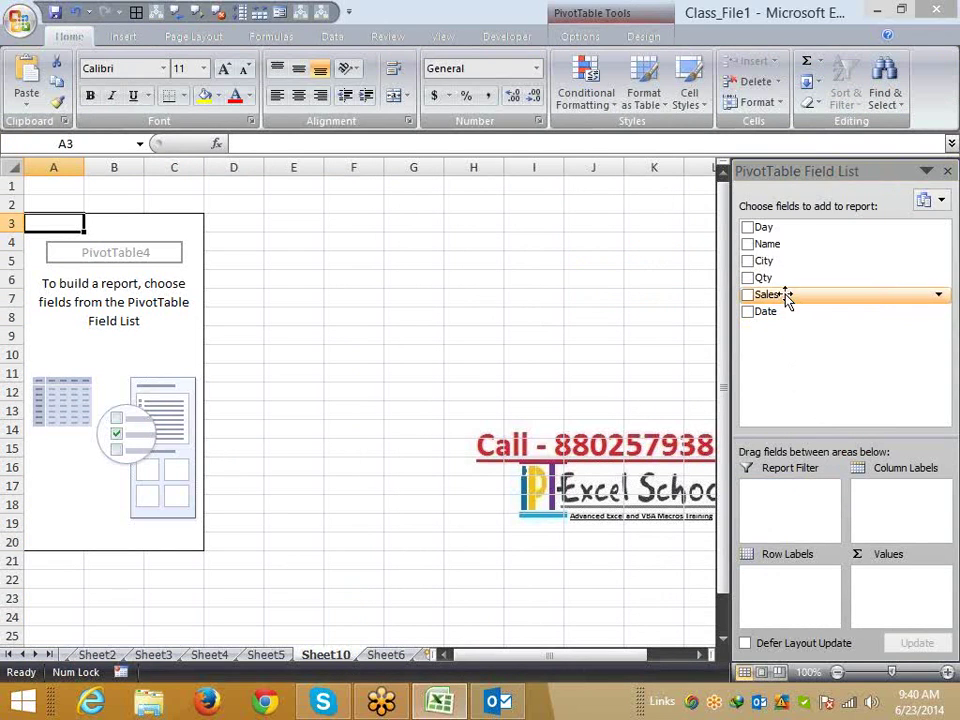
{"action": "left_click_drag", "start_coordinate": [778, 245], "coordinate": [790, 597]}
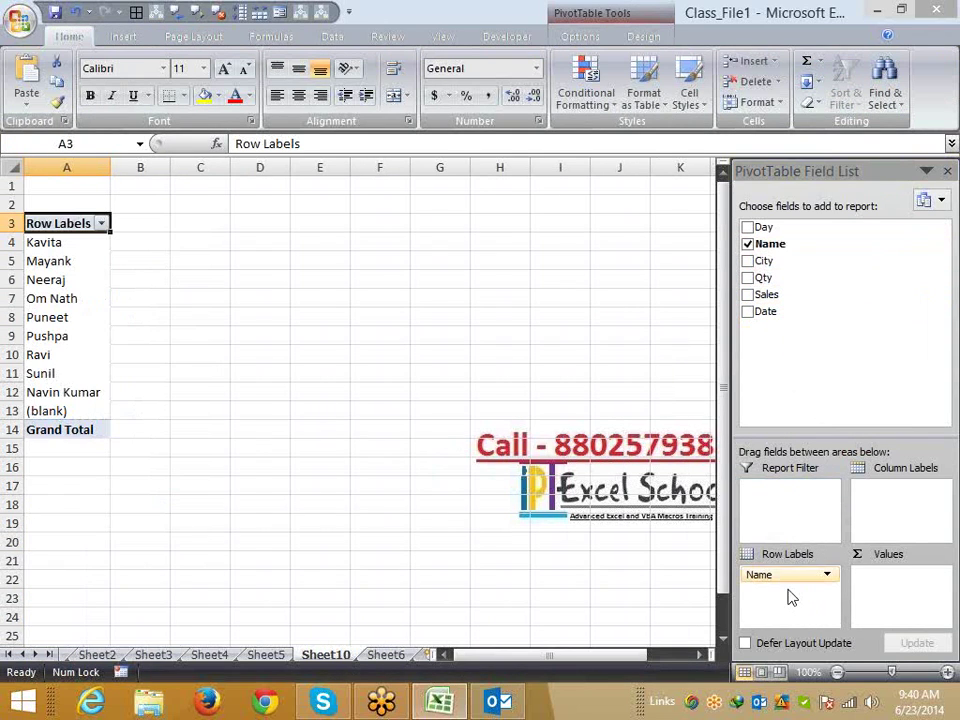
{"action": "key", "text": "ctrl+z"}
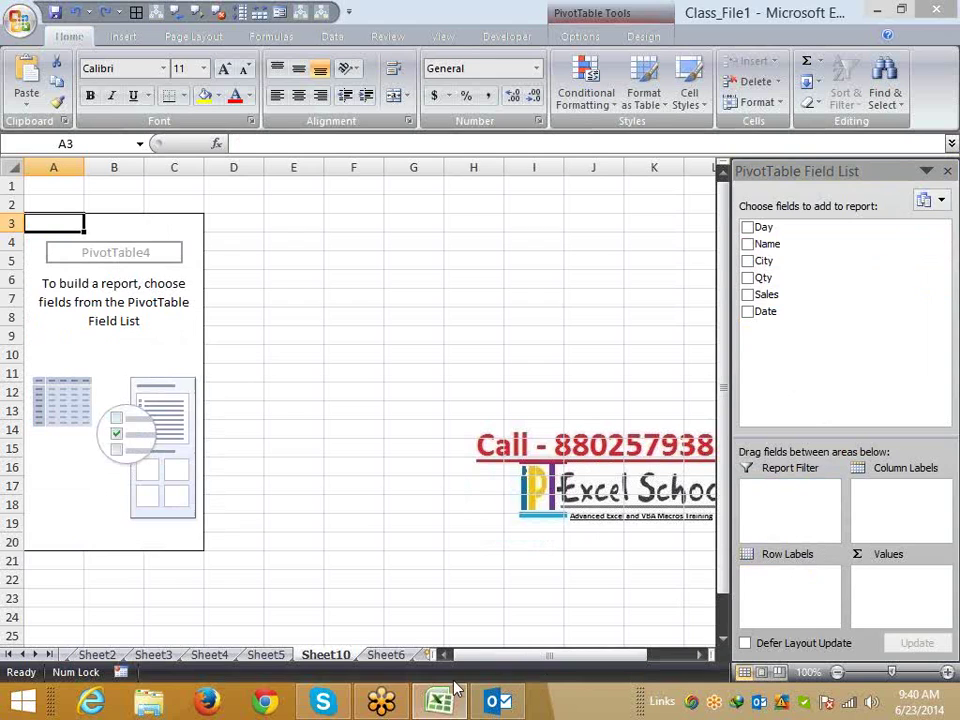
Find the last filled data row on Sheet6, row 3403
{"action": "left_click", "coordinate": [385, 654]}
{"action": "left_click", "coordinate": [280, 560]}
{"action": "key", "text": "ctrl+Down"}
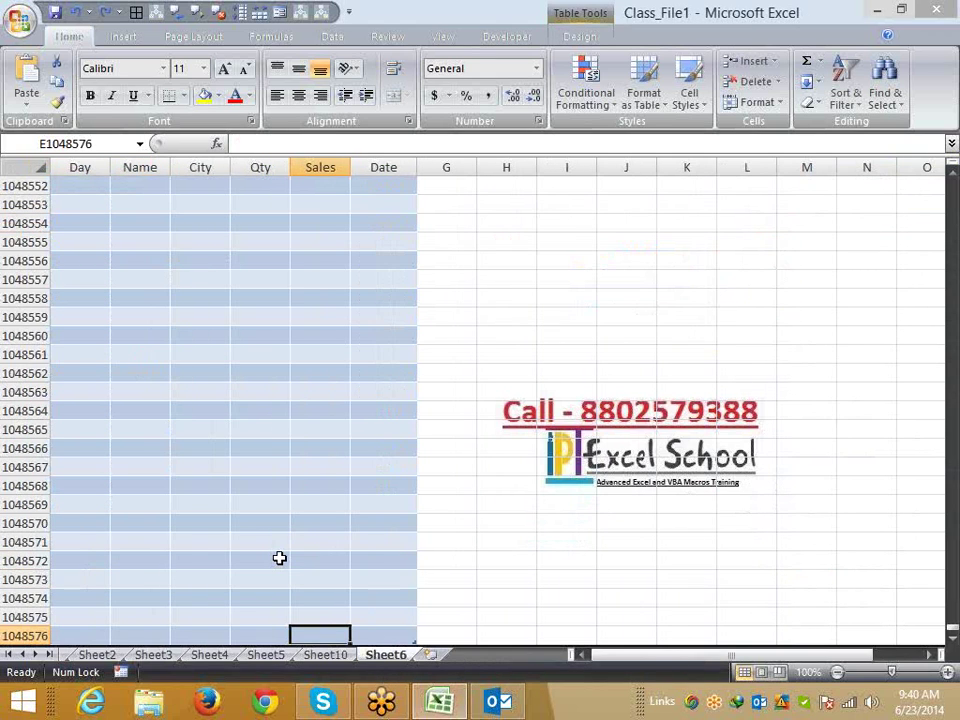
{"action": "key", "text": "Right"}
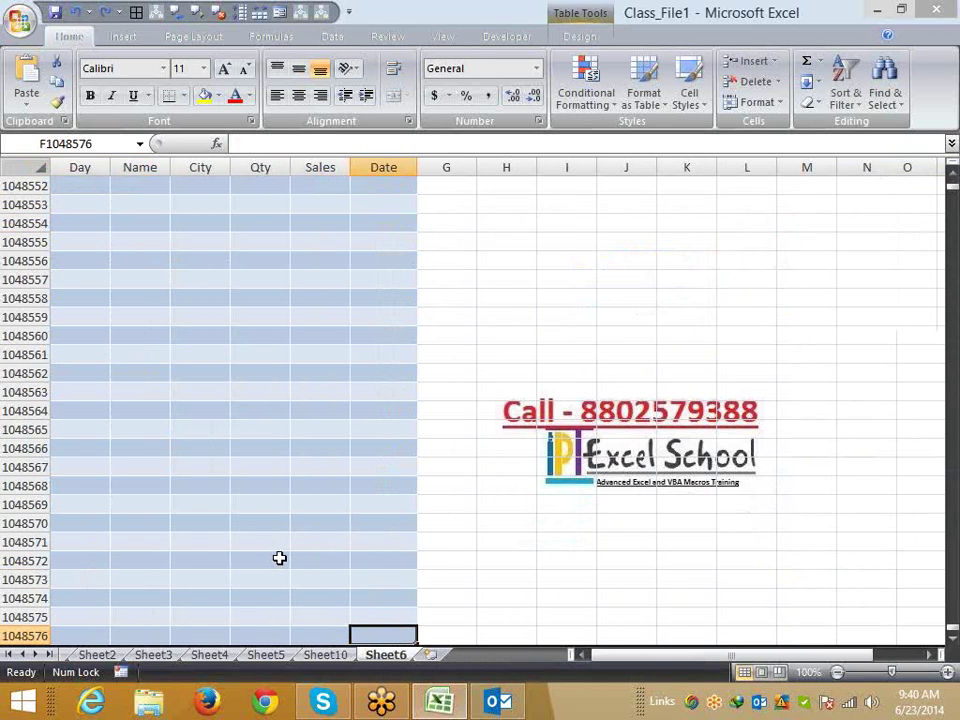
{"action": "key", "text": "ctrl+Up"}
Resize Table2 to $A$1:$F$3403 and confirm where the data now ends
{"action": "left_click", "coordinate": [584, 32]}
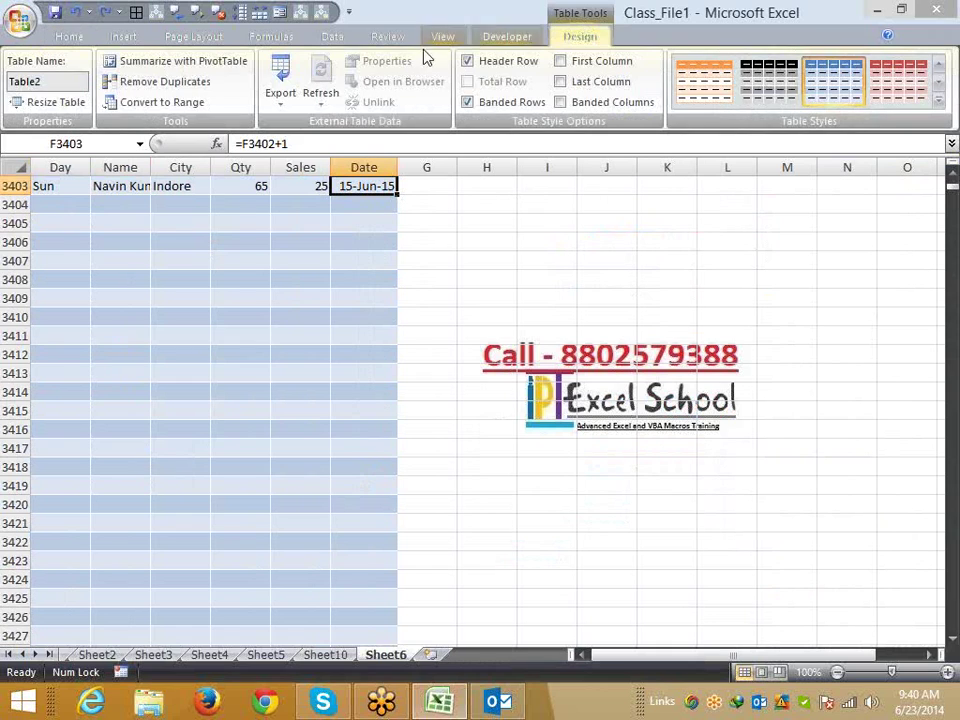
{"action": "left_click", "coordinate": [22, 105]}
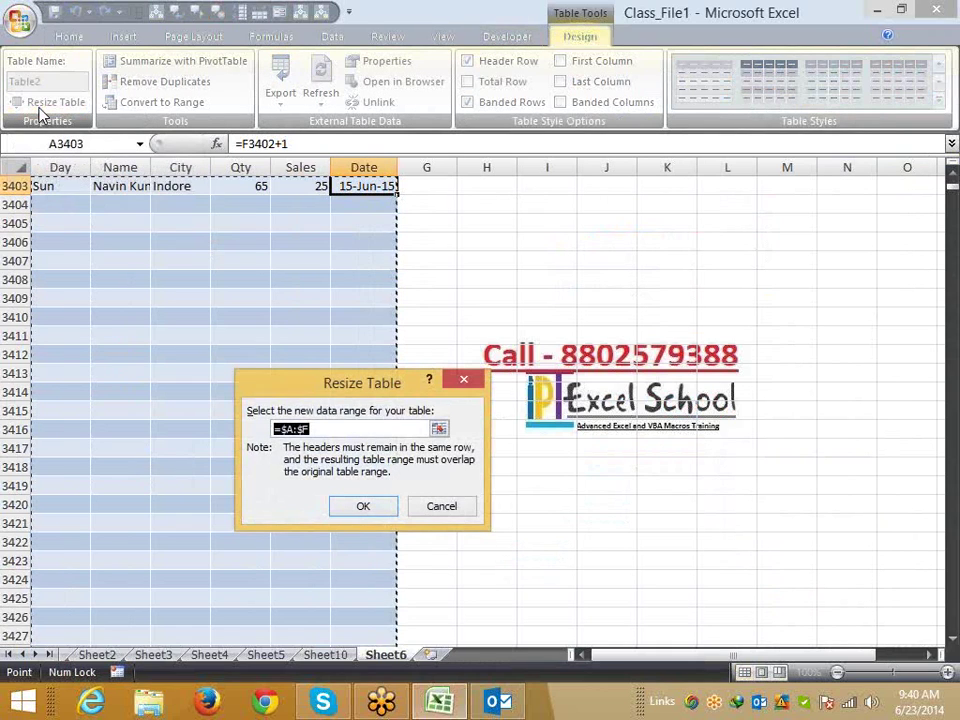
{"action": "left_click", "coordinate": [362, 186]}
{"action": "key", "text": "ctrl+shift+Left"}
{"action": "key", "text": "ctrl+shift+Up"}
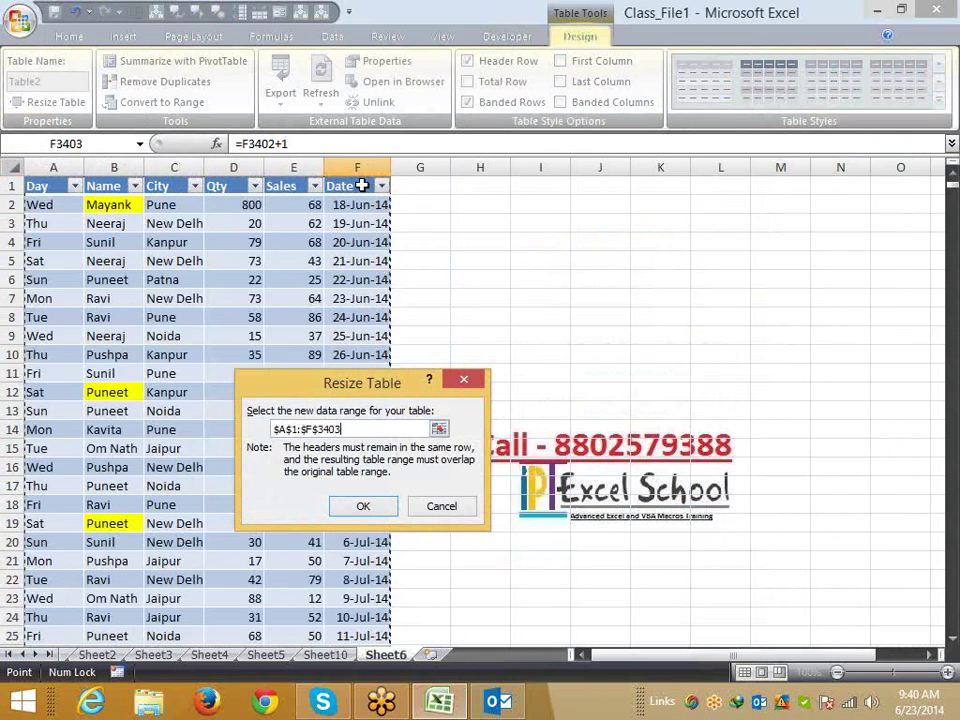
{"action": "left_click", "coordinate": [365, 507]}
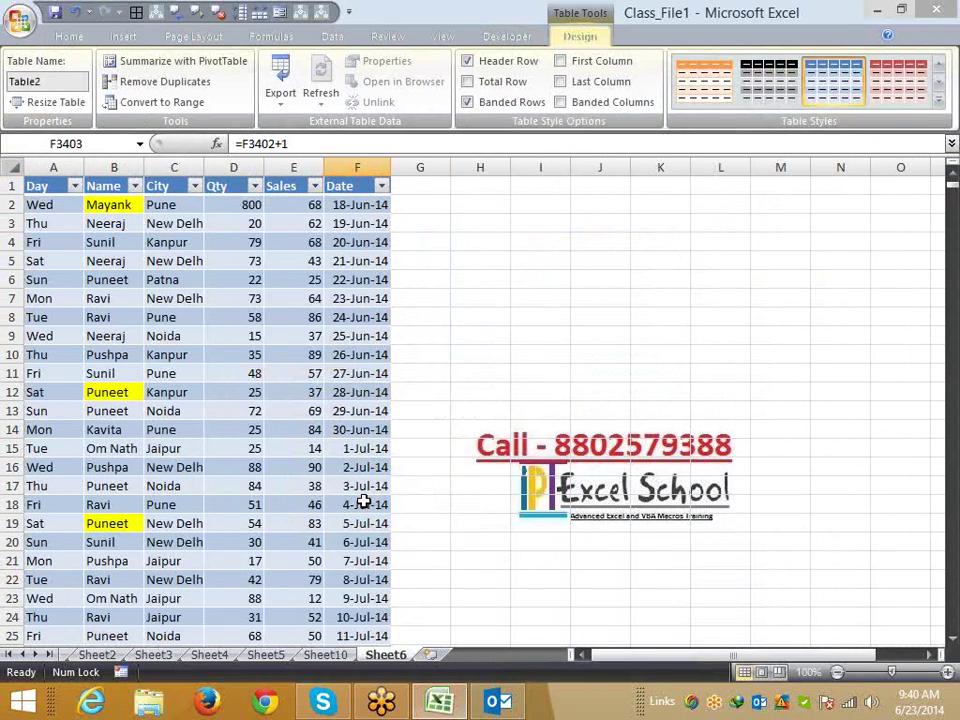
{"action": "scroll", "coordinate": [362, 480], "scroll_direction": "down", "scroll_amount": 12}
{"action": "left_click", "coordinate": [362, 486]}
{"action": "key", "text": "ctrl+End"}
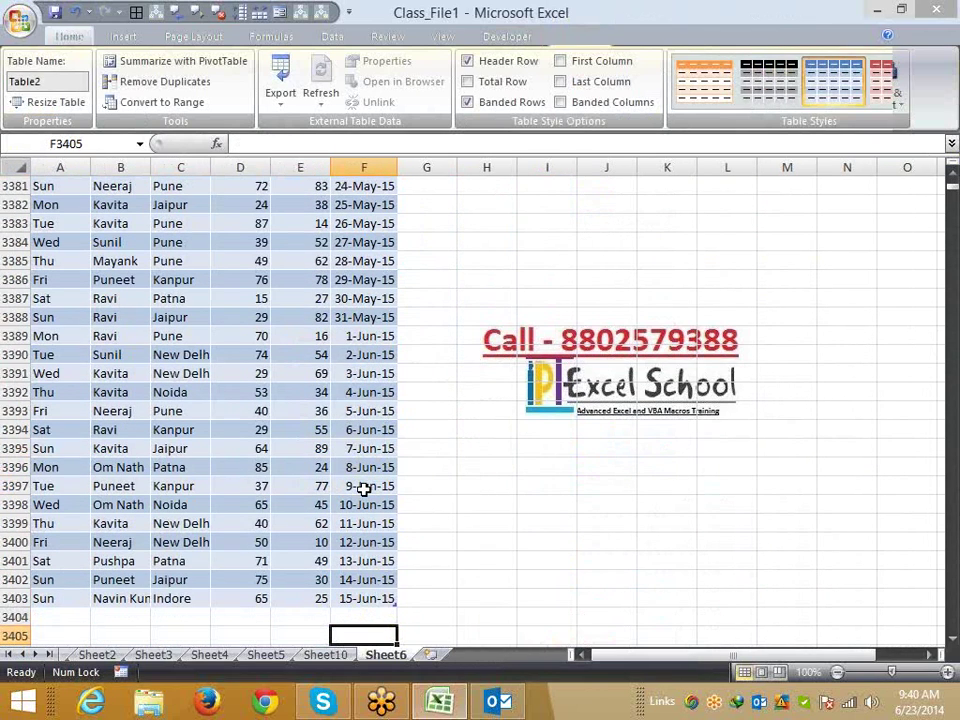
Refresh PivotTable4 and list Name in Row Labels
{"action": "left_click", "coordinate": [325, 654]}
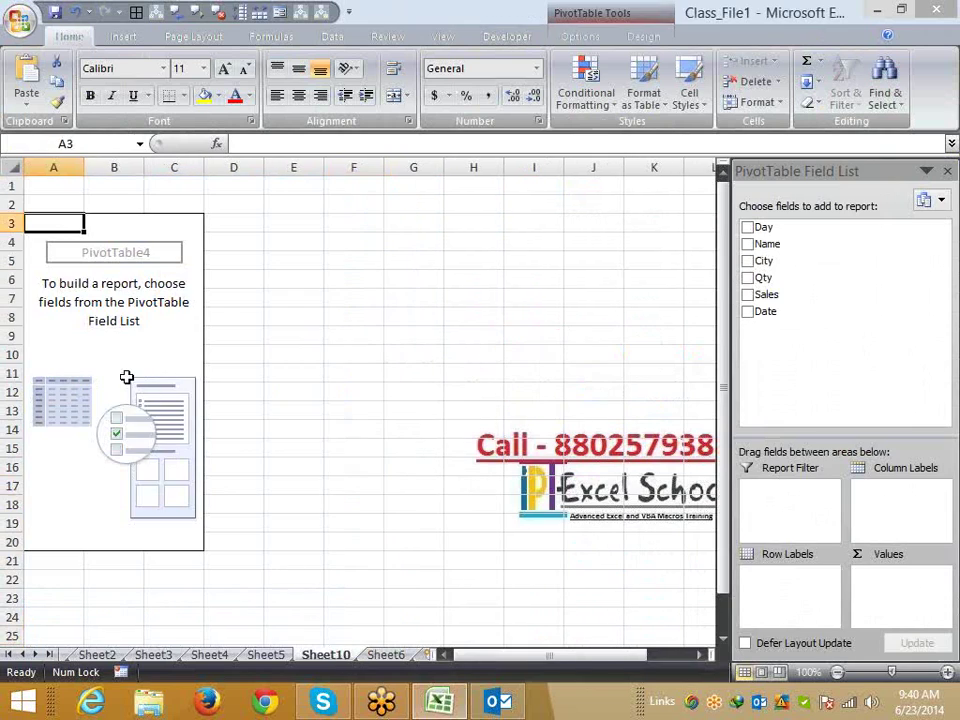
{"action": "right_click", "coordinate": [126, 376]}
{"action": "left_click", "coordinate": [179, 432]}
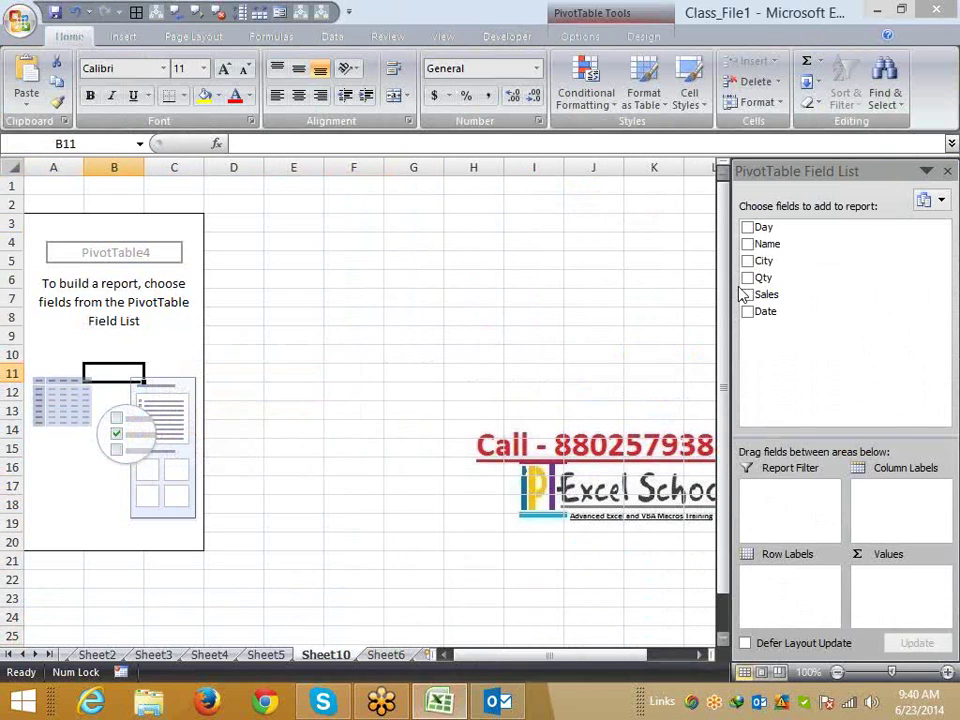
{"action": "left_click_drag", "start_coordinate": [778, 245], "coordinate": [785, 580]}
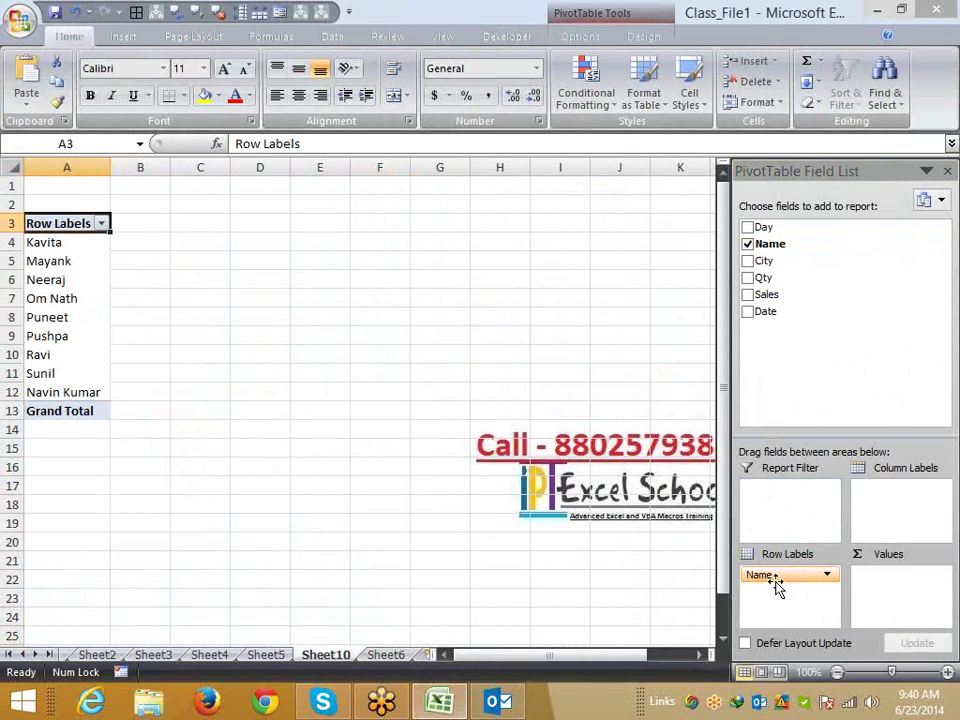
Select the last data row A3403:F3403 on Sheet6
{"action": "left_click", "coordinate": [398, 656]}
{"action": "left_click", "coordinate": [61, 612]}
{"action": "left_click_drag", "start_coordinate": [62, 600], "coordinate": [396, 624]}
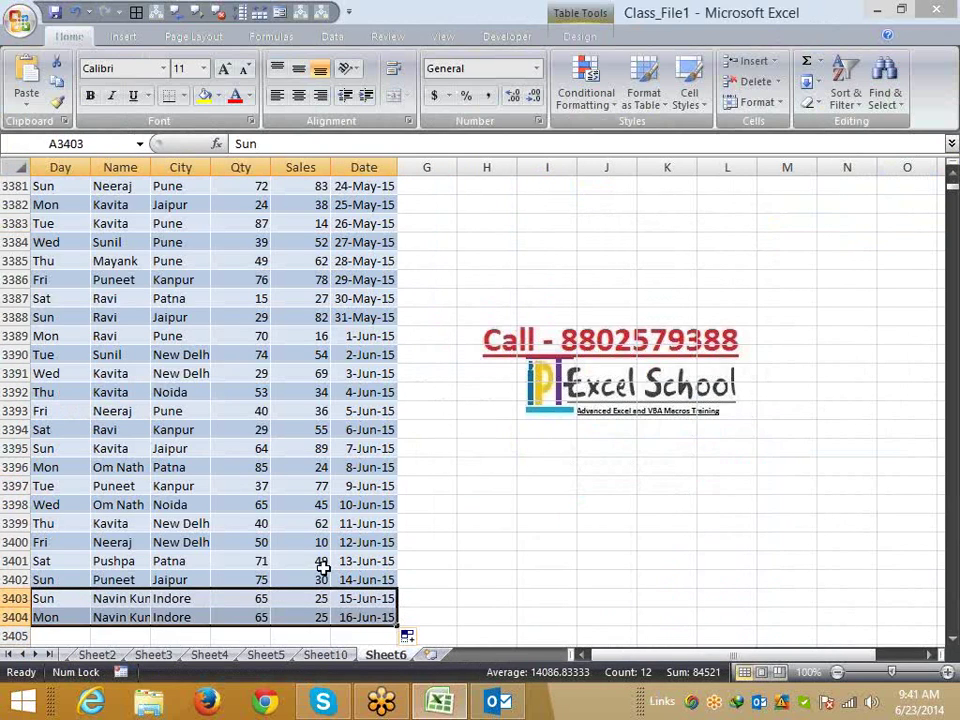
Copy the last row down as a 16-Jun-15 entry, refresh the pivot, and add Sum of Sales
{"action": "left_click", "coordinate": [310, 561]}
{"action": "left_click", "coordinate": [339, 660]}
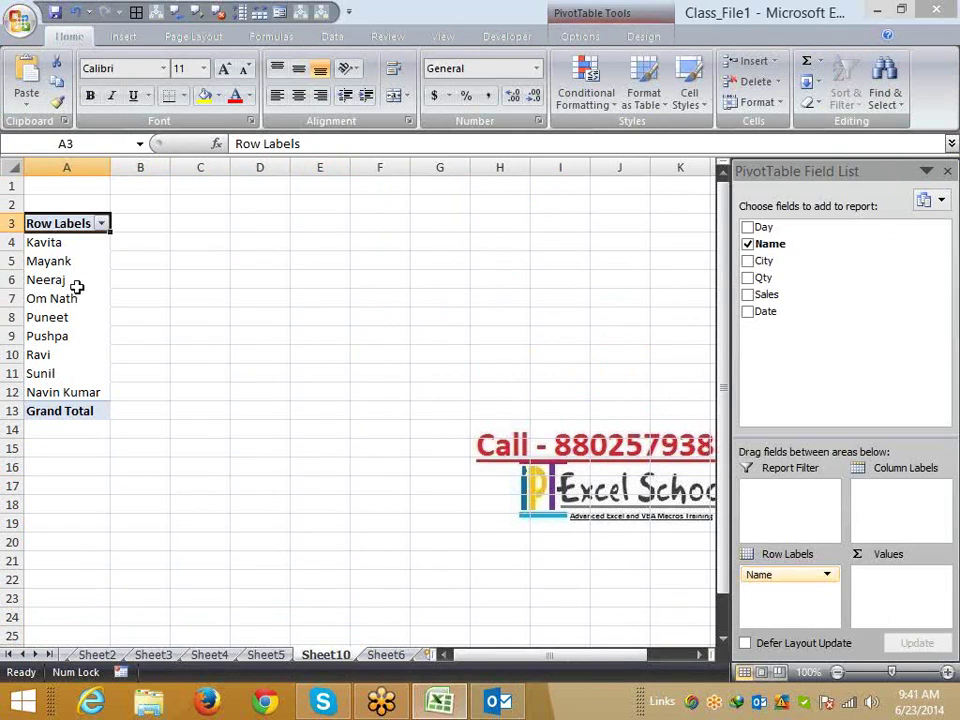
{"action": "right_click", "coordinate": [80, 283]}
{"action": "mouse_move", "coordinate": [140, 390]}
{"action": "left_click", "coordinate": [141, 342]}
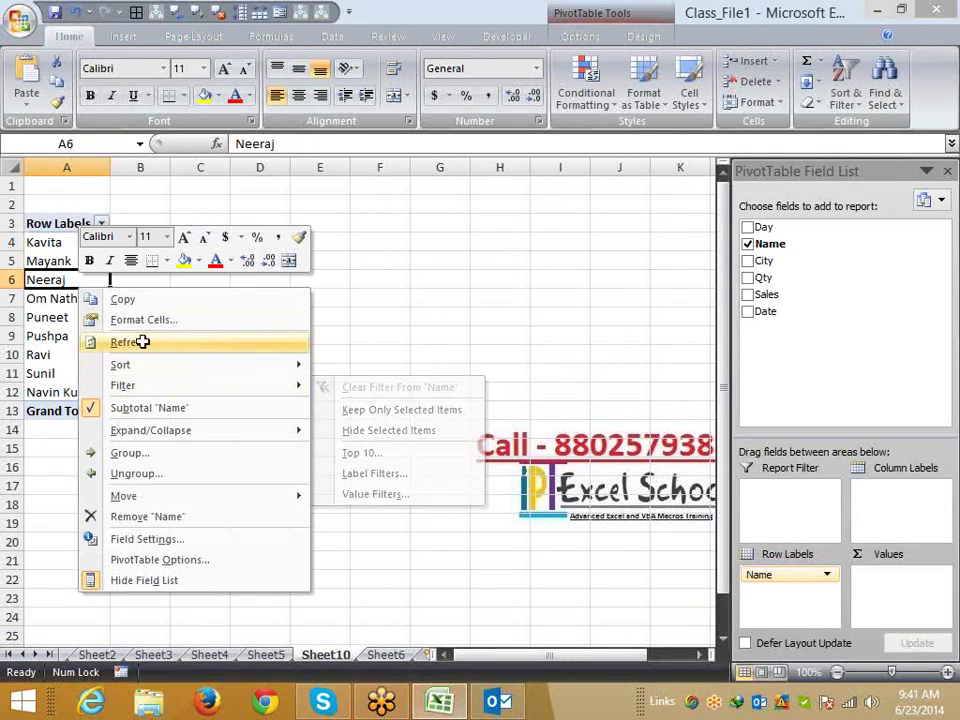
{"action": "left_click_drag", "start_coordinate": [764, 315], "coordinate": [863, 594]}
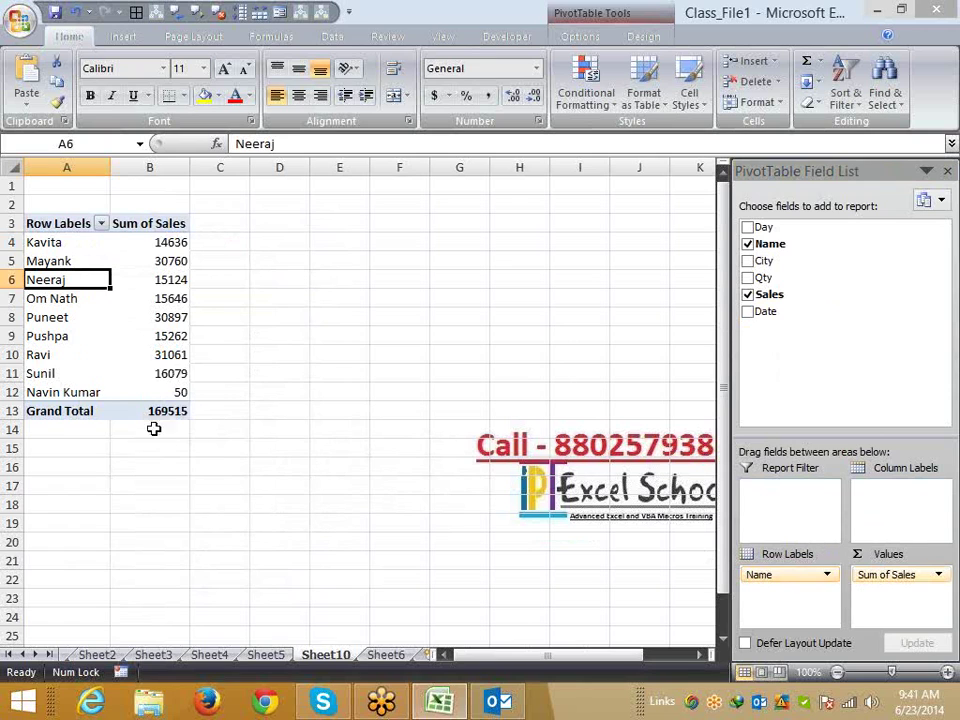
{"action": "left_click", "coordinate": [143, 393]}
{"action": "left_click", "coordinate": [285, 655]}
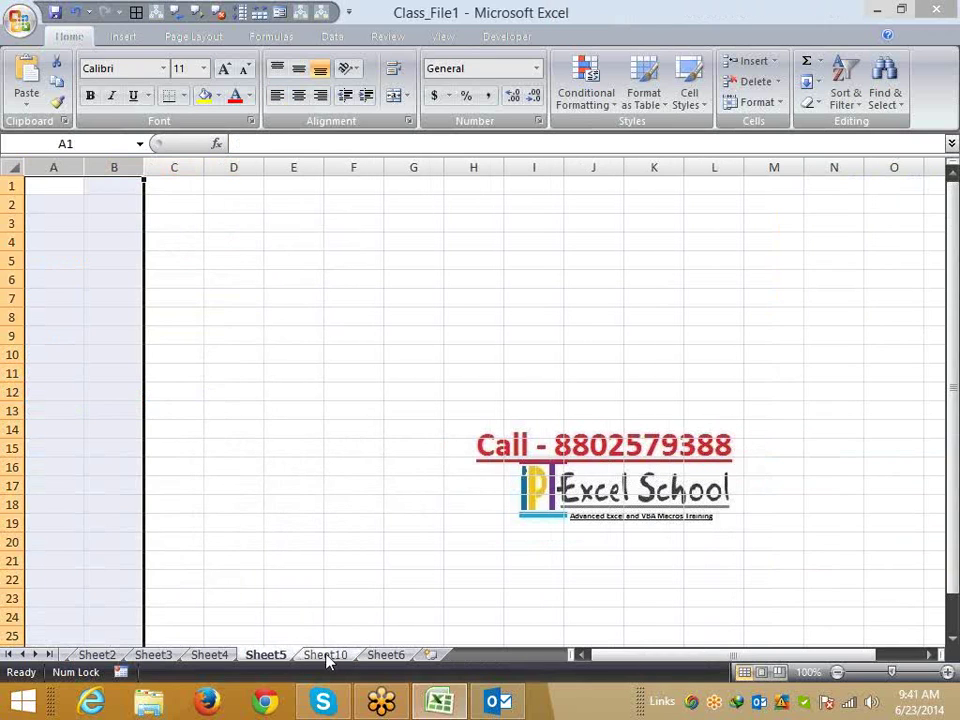
{"action": "left_click", "coordinate": [388, 656]}
{"action": "left_click_drag", "start_coordinate": [316, 617], "coordinate": [316, 600]}
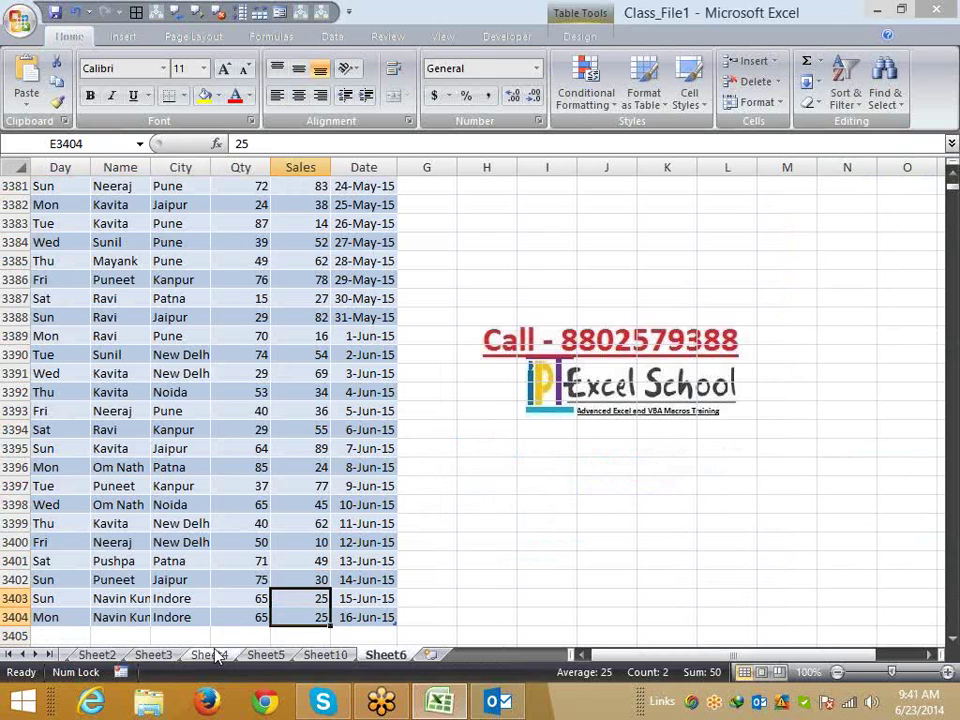
{"action": "scroll", "coordinate": [215, 644], "scroll_direction": "down", "scroll_amount": 2}
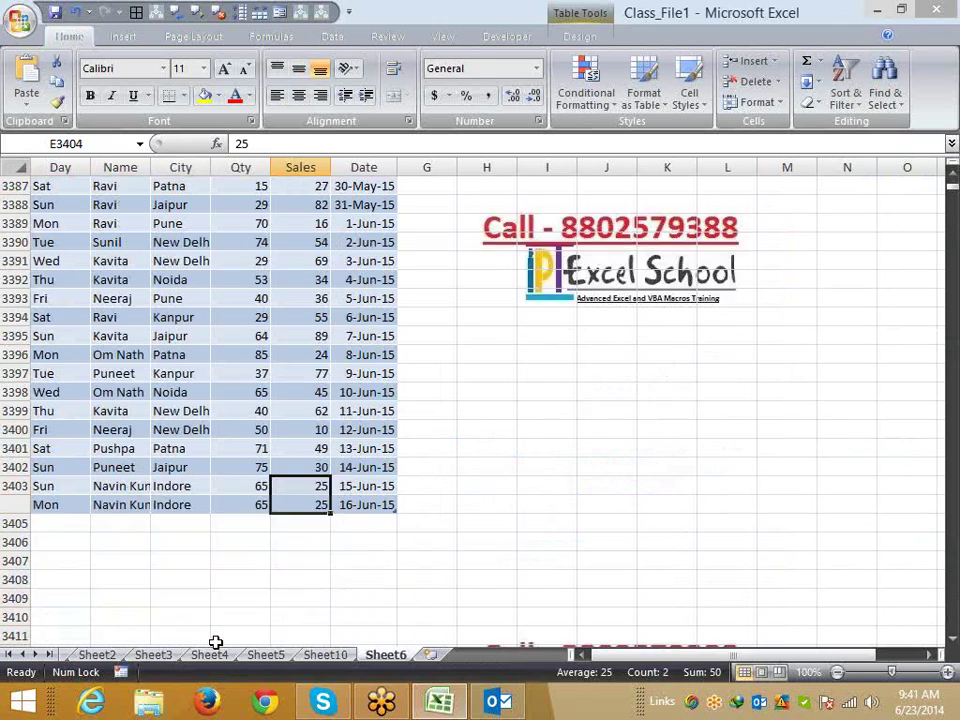
{"action": "scroll", "coordinate": [215, 643], "scroll_direction": "up", "scroll_amount": 2}
{"action": "scroll", "coordinate": [218, 639], "scroll_direction": "down", "scroll_amount": 2}
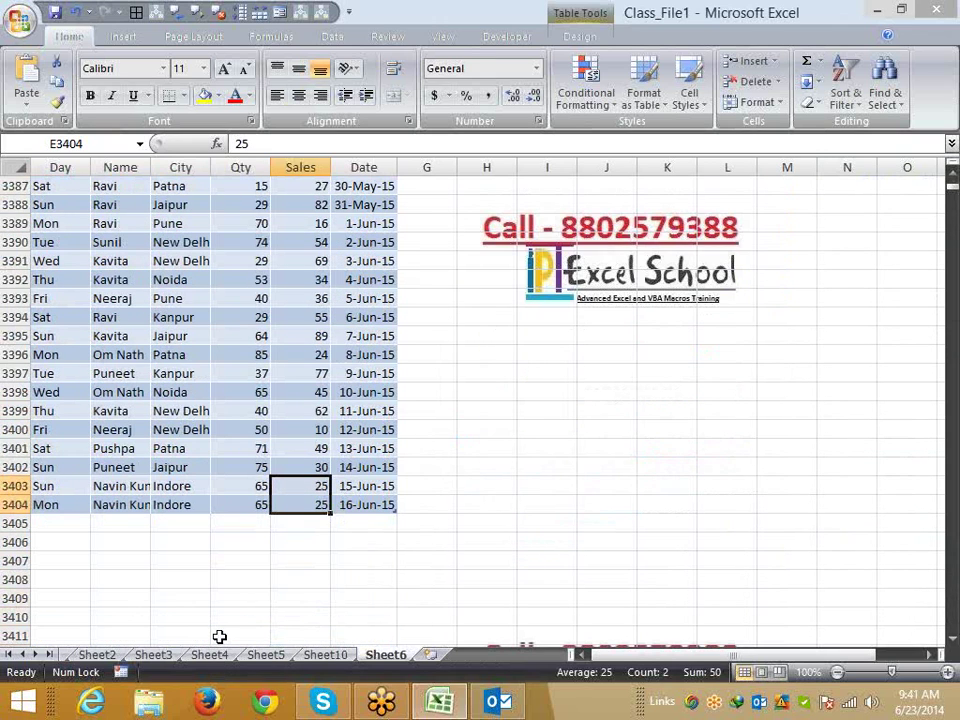
{"action": "left_click", "coordinate": [326, 660]}
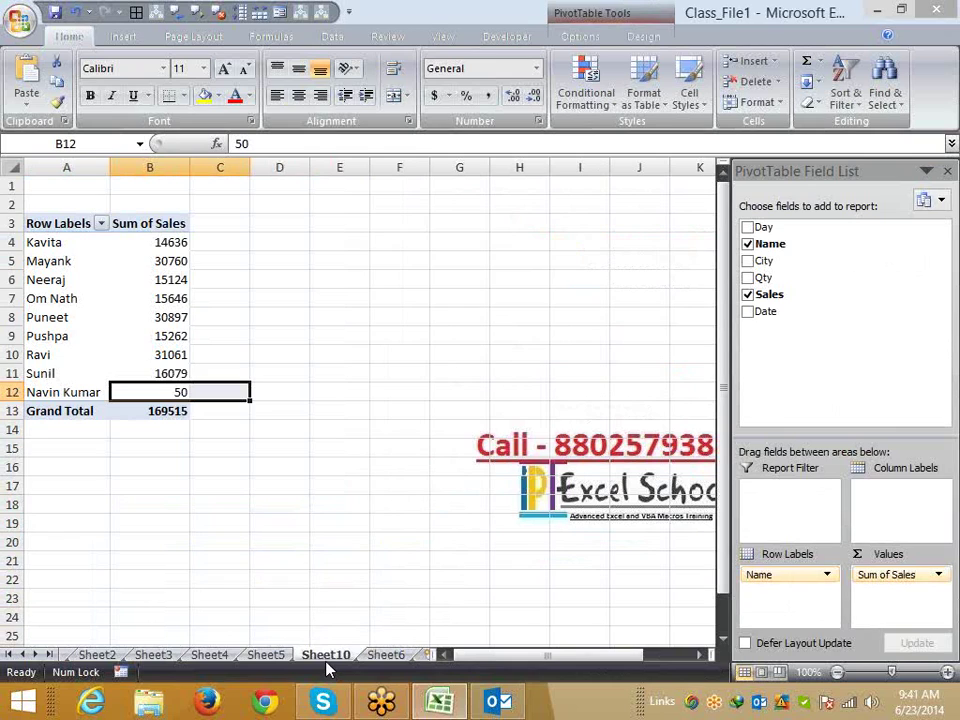
{"action": "left_click", "coordinate": [141, 315]}
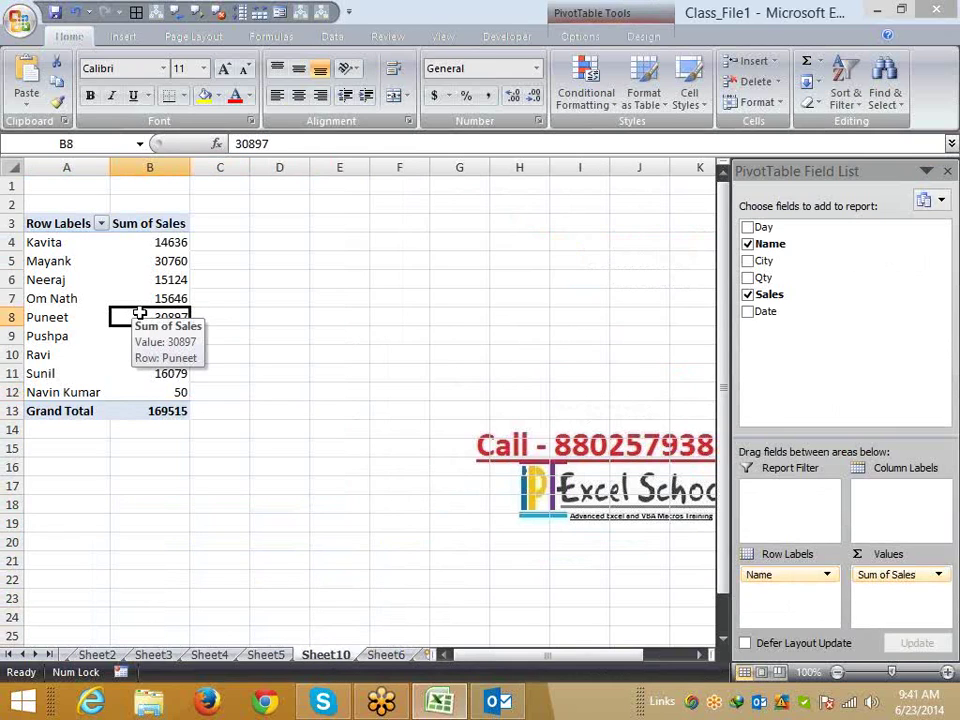
Replace Name with Date as the pivot's row field
{"action": "left_click", "coordinate": [124, 36]}
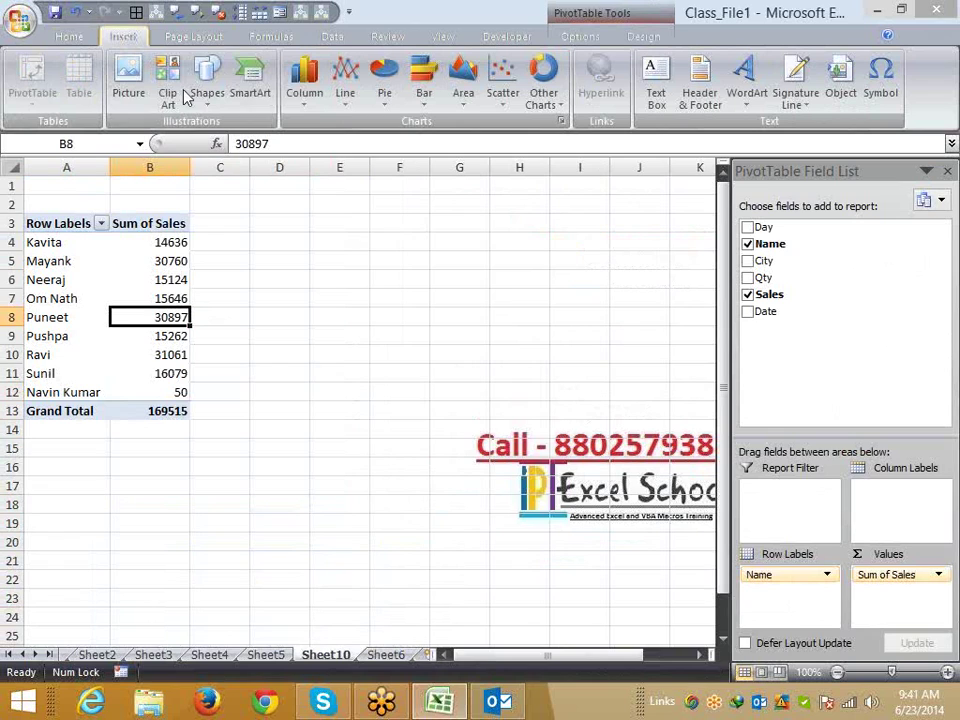
{"action": "left_click", "coordinate": [68, 262]}
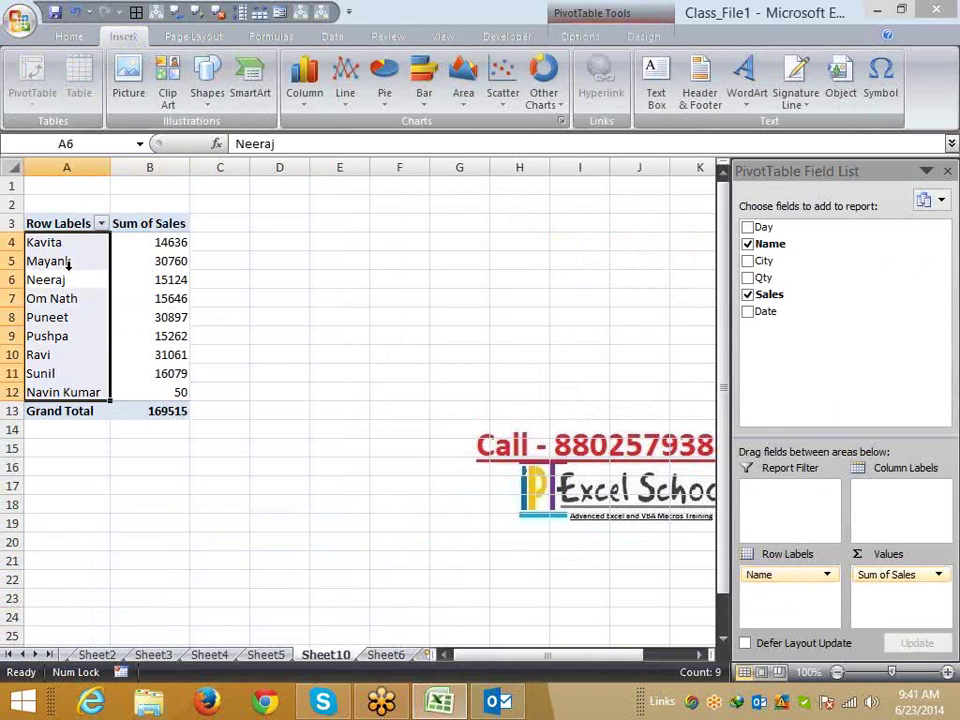
{"action": "left_click", "coordinate": [121, 280]}
{"action": "left_click", "coordinate": [594, 14]}
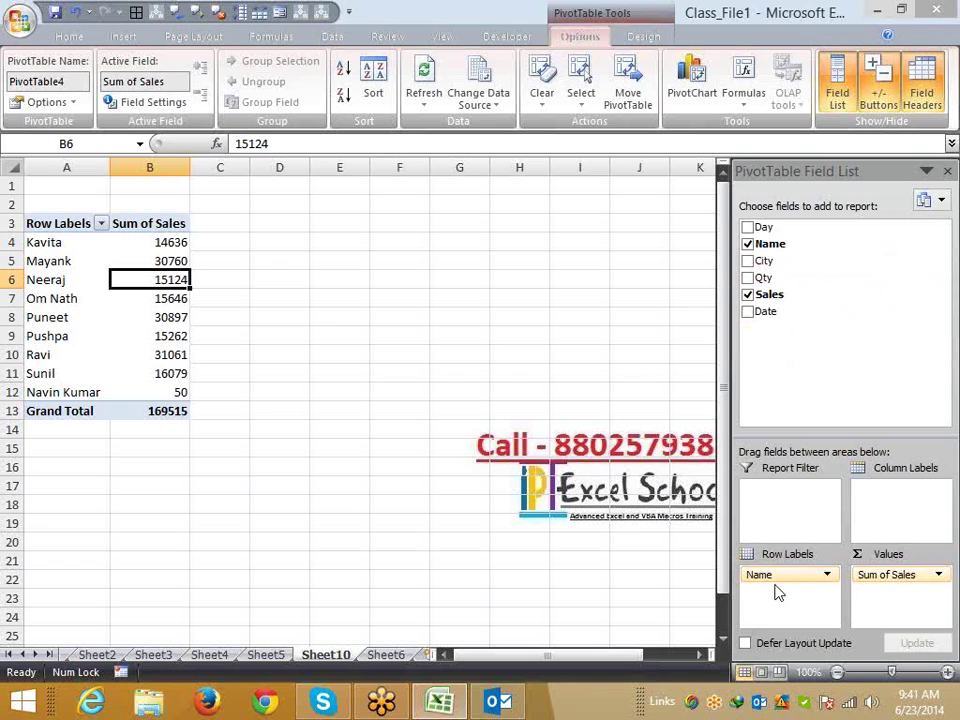
{"action": "left_click_drag", "start_coordinate": [778, 583], "coordinate": [848, 369]}
{"action": "left_click_drag", "start_coordinate": [768, 311], "coordinate": [785, 605]}
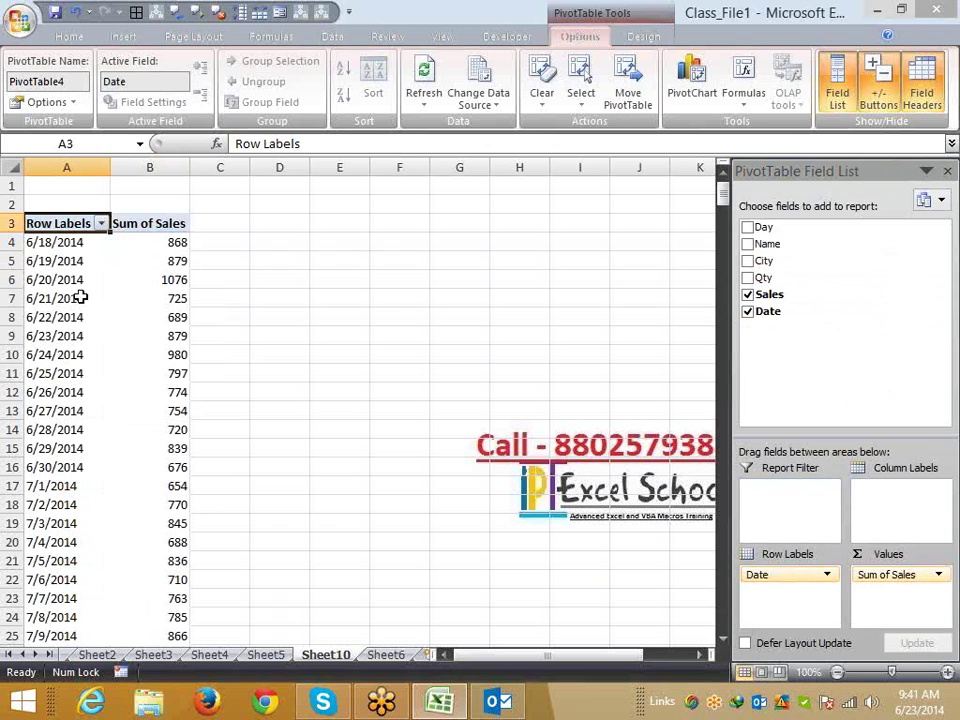
Review the date-by-date Sales list against the Sheet6 data
{"action": "left_click_drag", "start_coordinate": [73, 242], "coordinate": [64, 598]}
{"action": "scroll", "coordinate": [43, 578], "scroll_direction": "down", "scroll_amount": 10}
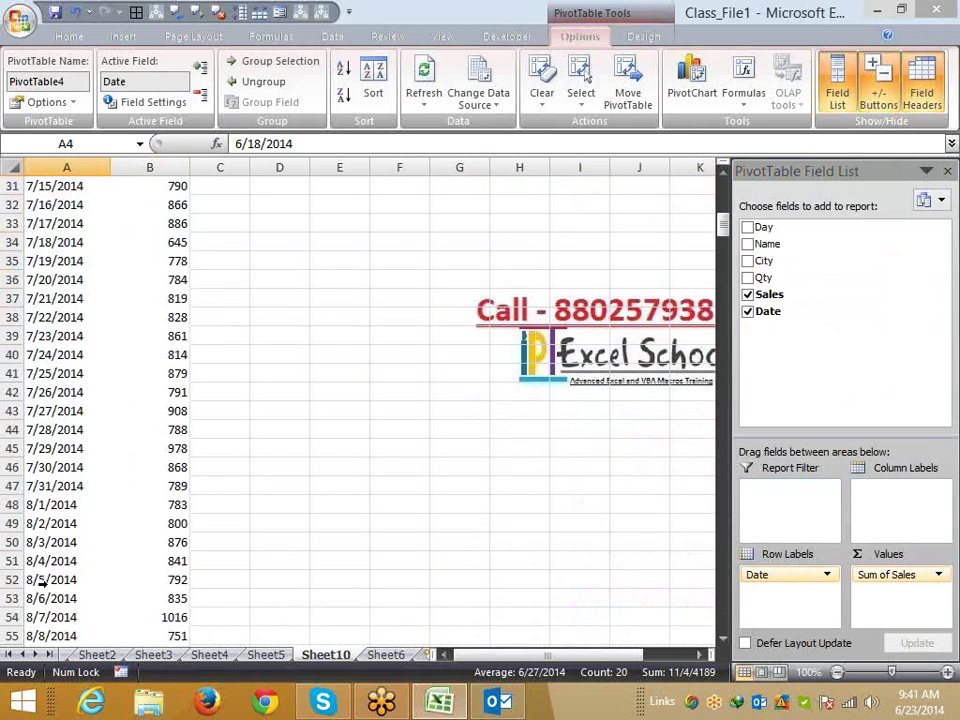
{"action": "scroll", "coordinate": [43, 583], "scroll_direction": "down", "scroll_amount": 8}
{"action": "scroll", "coordinate": [43, 580], "scroll_direction": "up", "scroll_amount": 10}
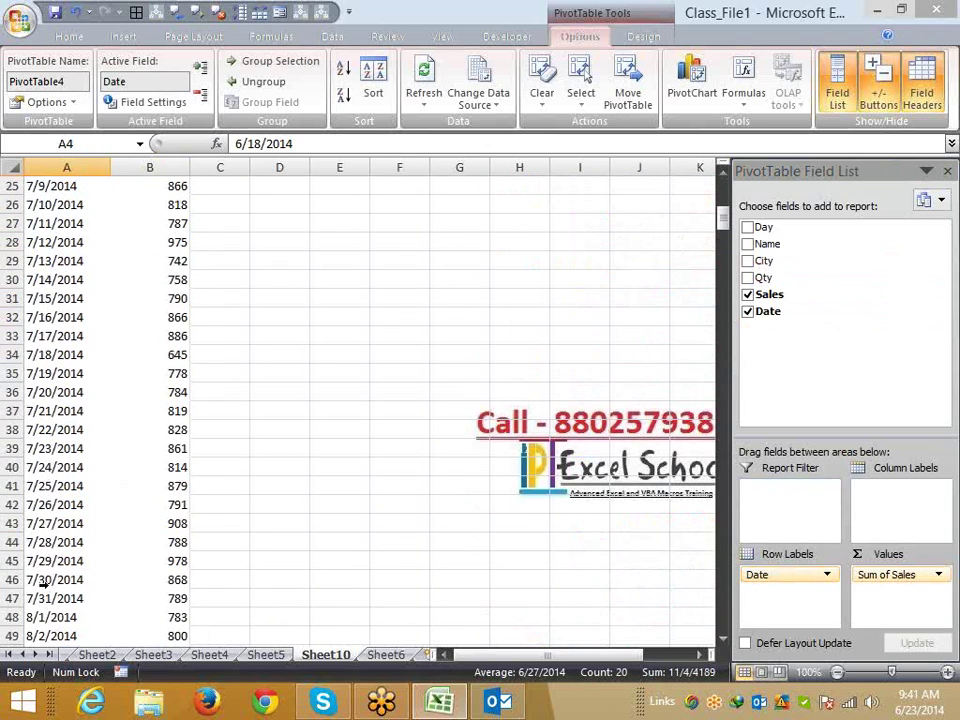
{"action": "left_click", "coordinate": [385, 654]}
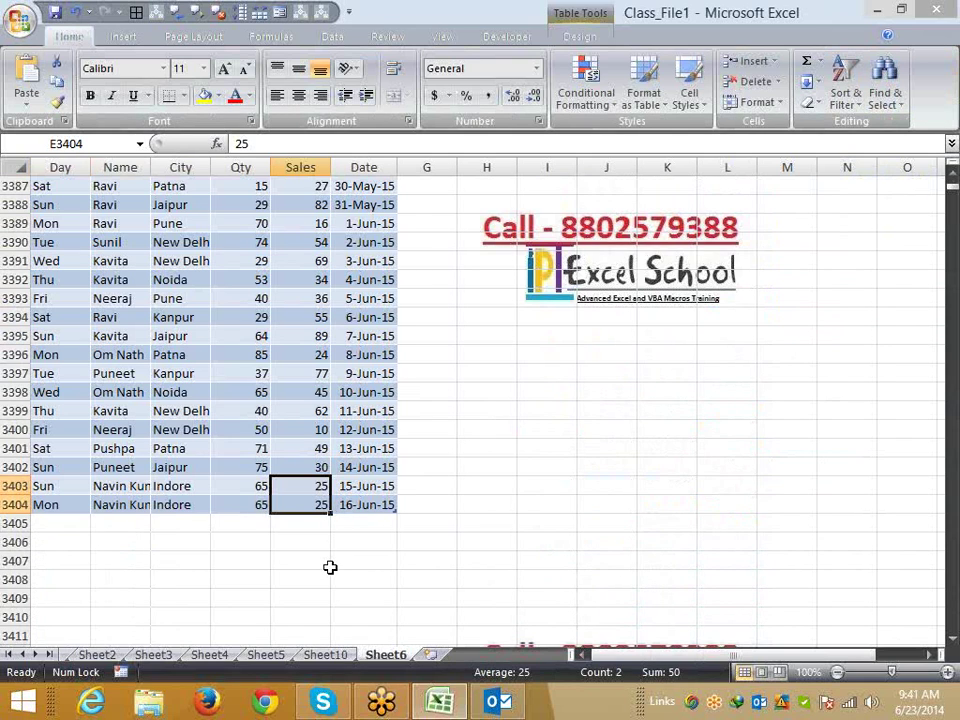
{"action": "left_click", "coordinate": [325, 654]}
{"action": "scroll", "coordinate": [125, 395], "scroll_direction": "up", "scroll_amount": 8}
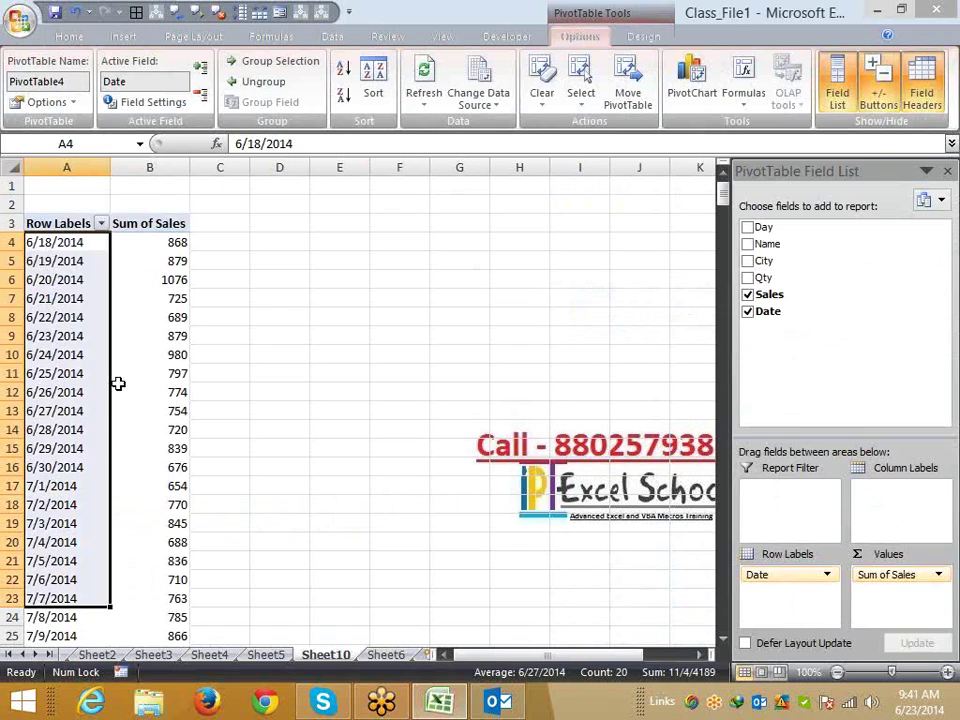
Group the pivot's dates by Months
{"action": "left_click", "coordinate": [178, 345]}
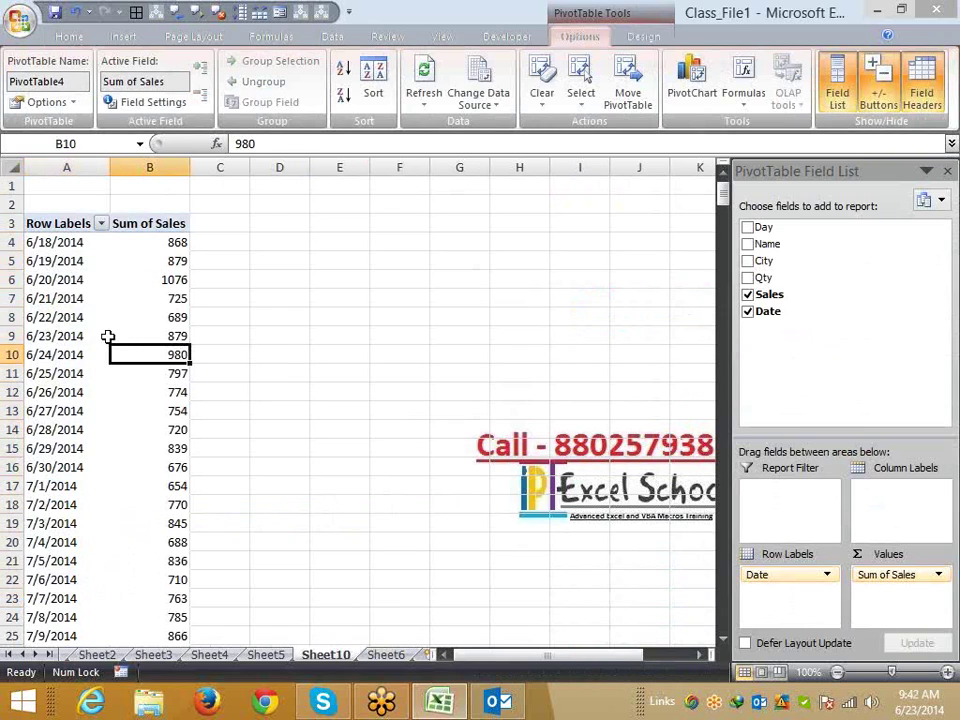
{"action": "left_click", "coordinate": [76, 336]}
{"action": "right_click", "coordinate": [78, 338]}
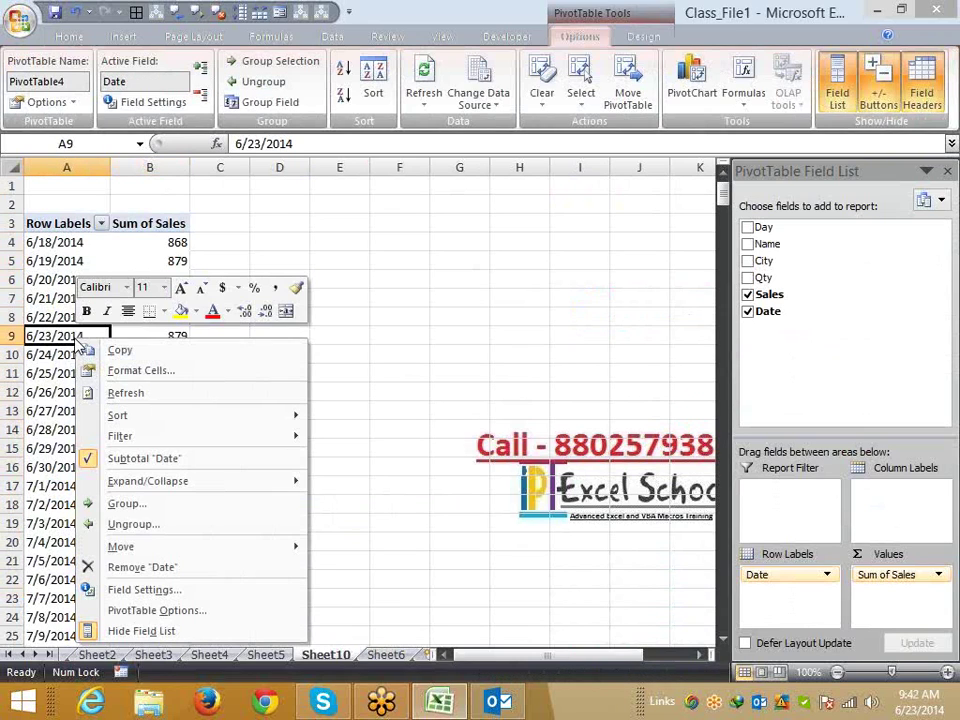
{"action": "left_click", "coordinate": [152, 504]}
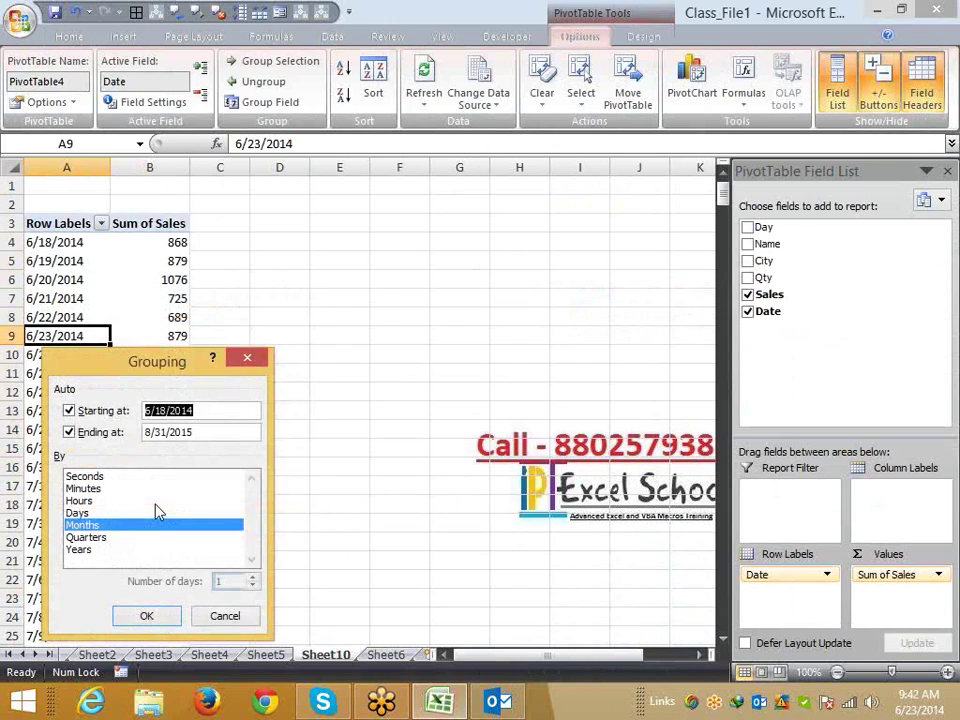
{"action": "left_click_drag", "start_coordinate": [116, 372], "coordinate": [386, 249]}
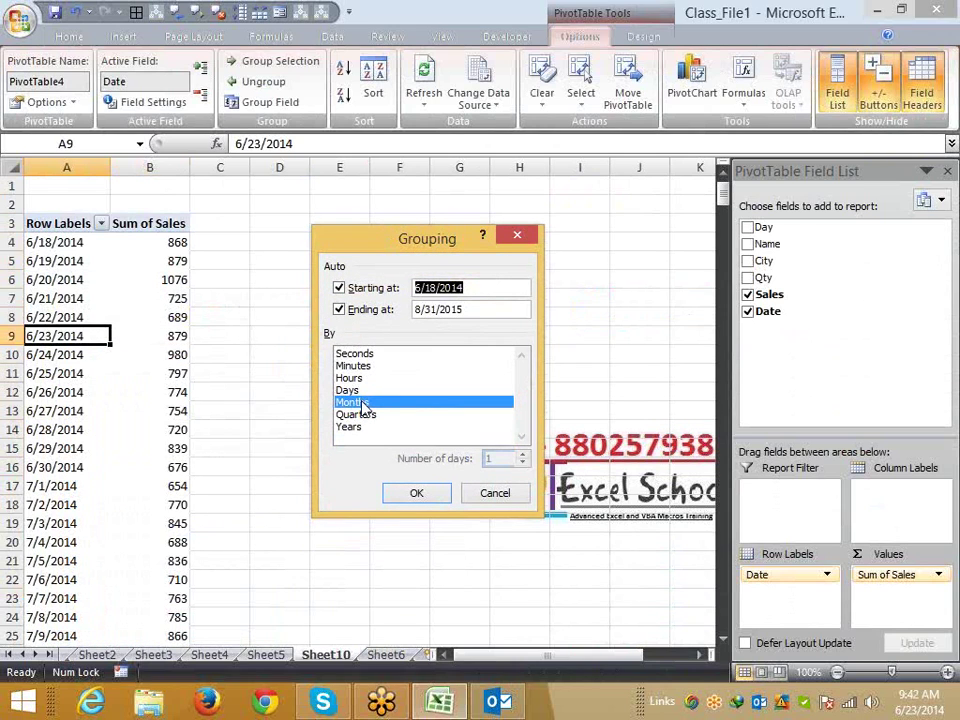
{"action": "left_click", "coordinate": [416, 493]}
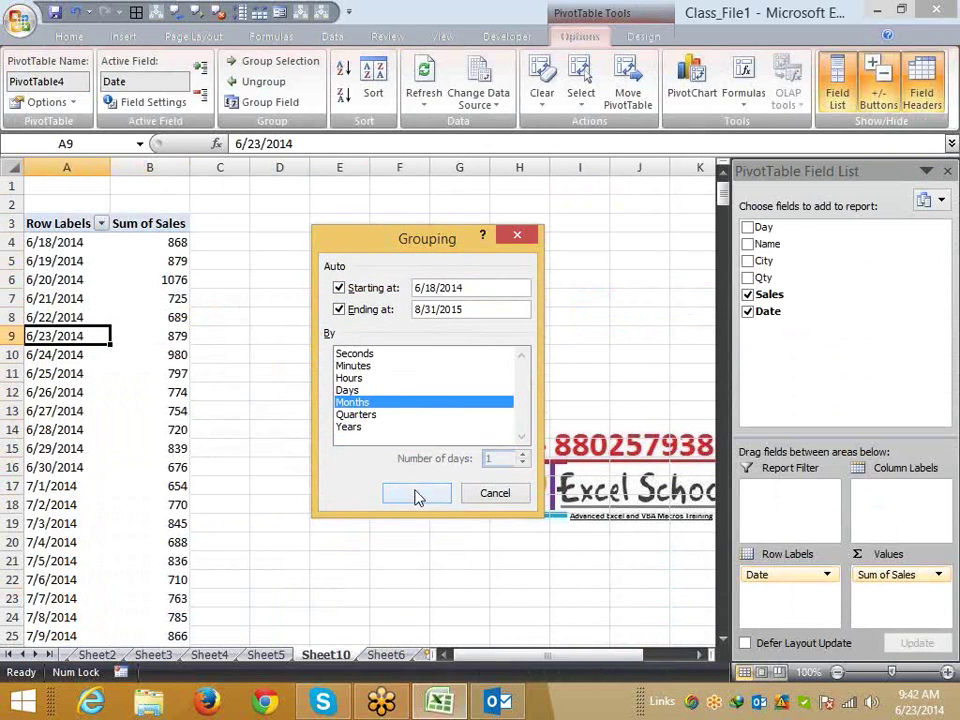
{"action": "left_click_drag", "start_coordinate": [83, 249], "coordinate": [102, 473]}
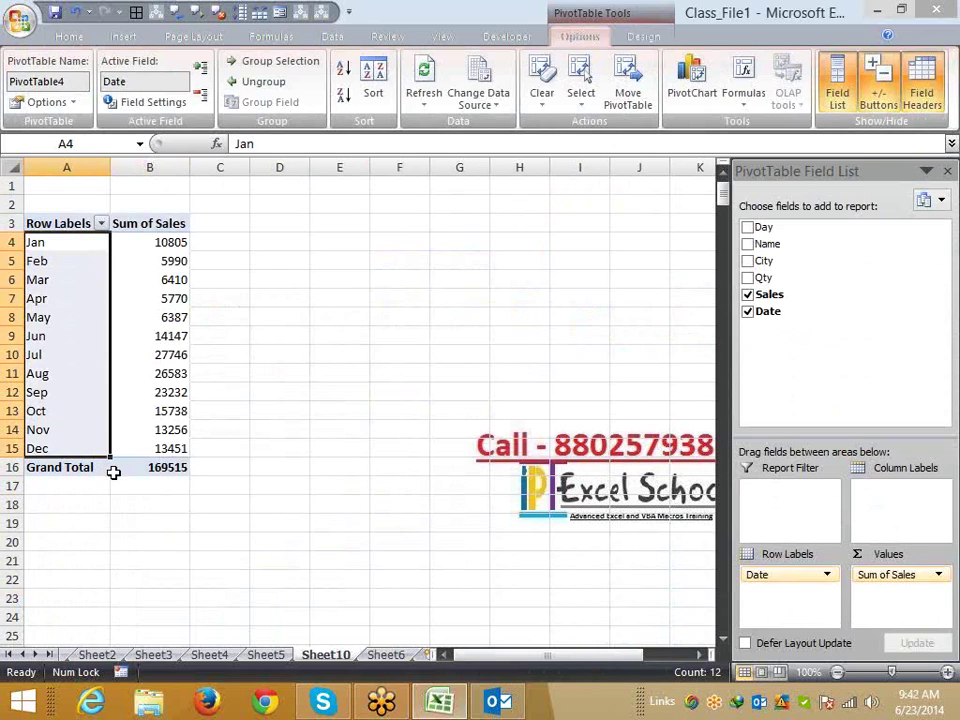
{"action": "key", "text": "Return"}
{"action": "key", "text": "Return"}
{"action": "key", "text": "Return"}
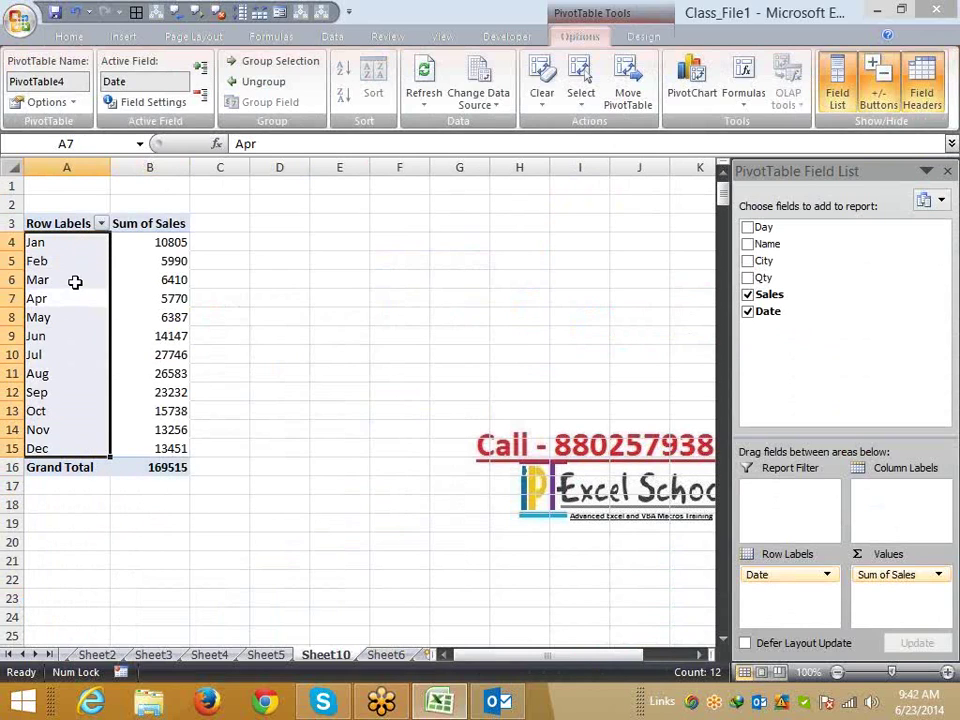
Add Quarters to the grouping so months sit under Qtr1–Qtr4, Jan at 10805
{"action": "left_click", "coordinate": [75, 282]}
{"action": "right_click", "coordinate": [75, 281]}
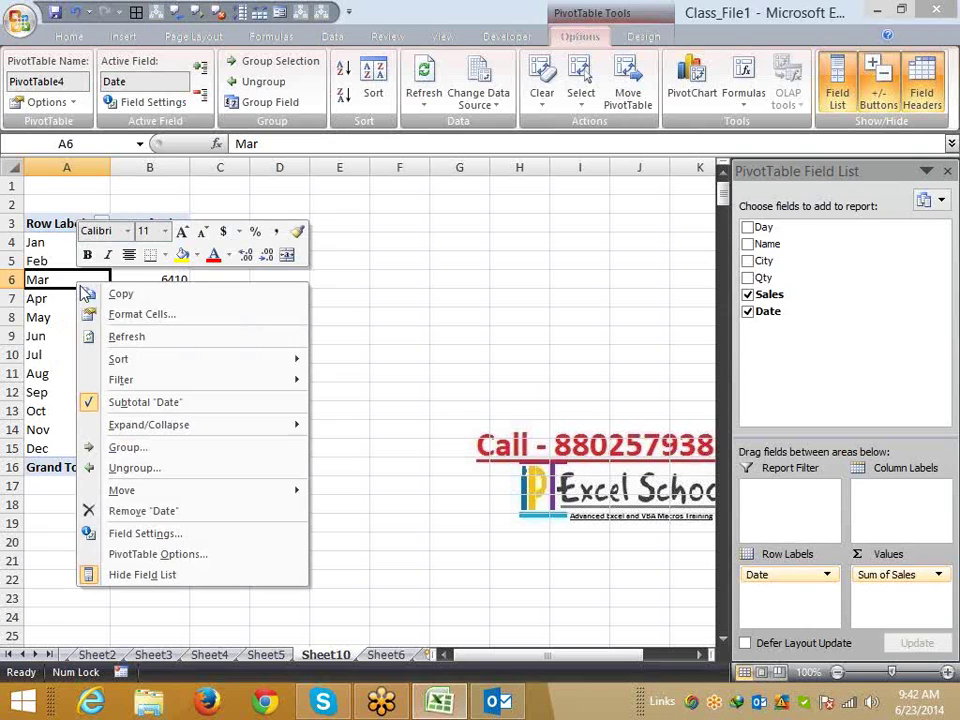
{"action": "left_click", "coordinate": [150, 452]}
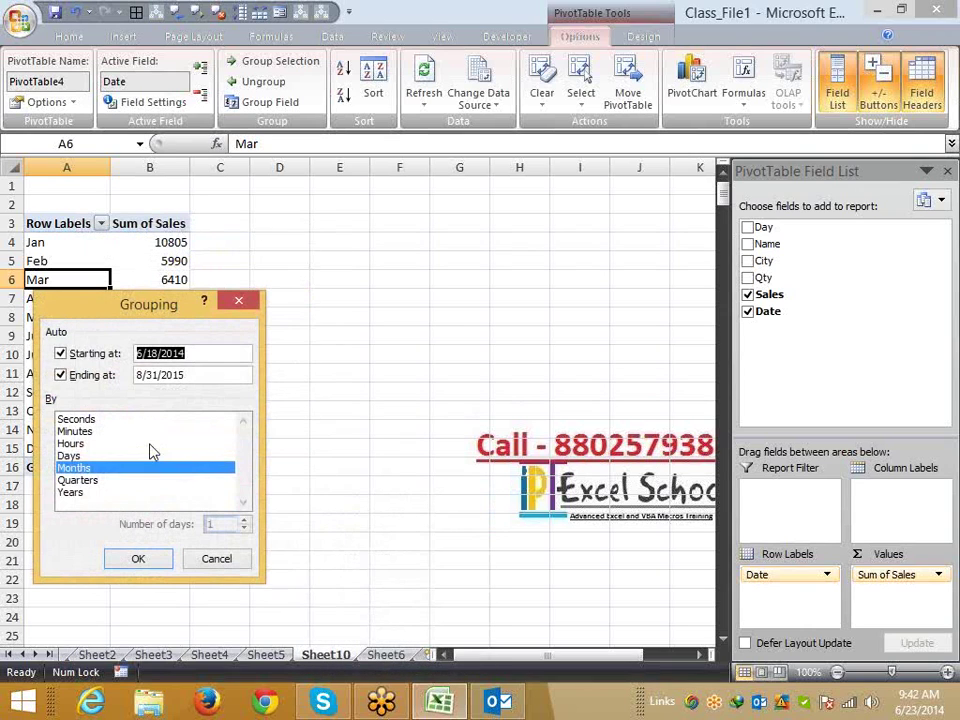
{"action": "left_click", "coordinate": [78, 481]}
{"action": "left_click", "coordinate": [138, 558]}
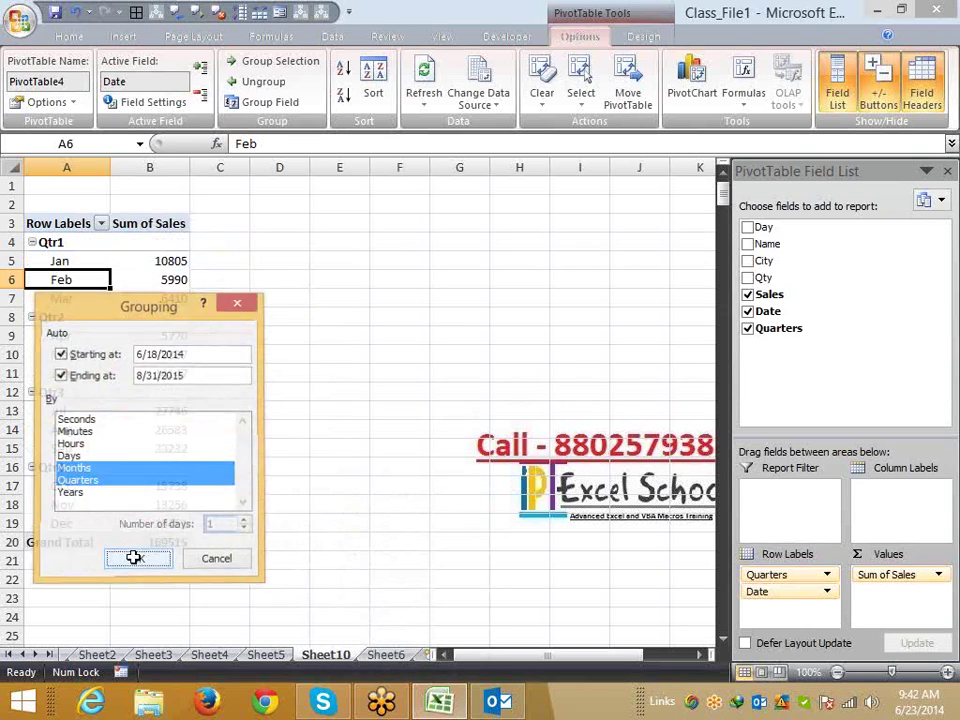
{"action": "left_click", "coordinate": [62, 243]}
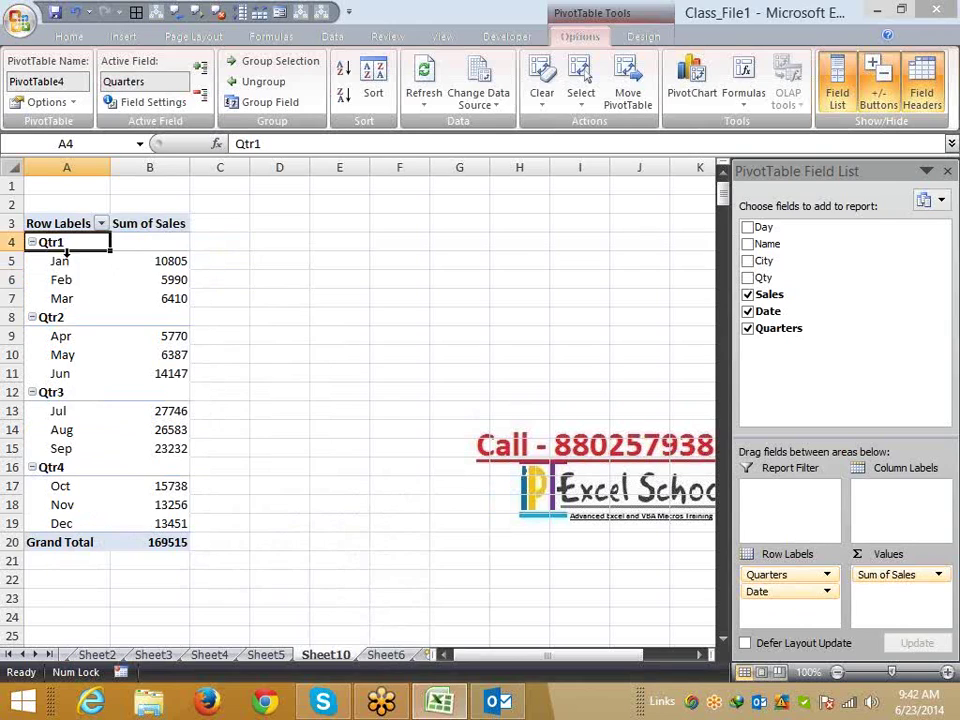
{"action": "left_click", "coordinate": [73, 322]}
{"action": "left_click", "coordinate": [73, 320]}
{"action": "left_click", "coordinate": [64, 264]}
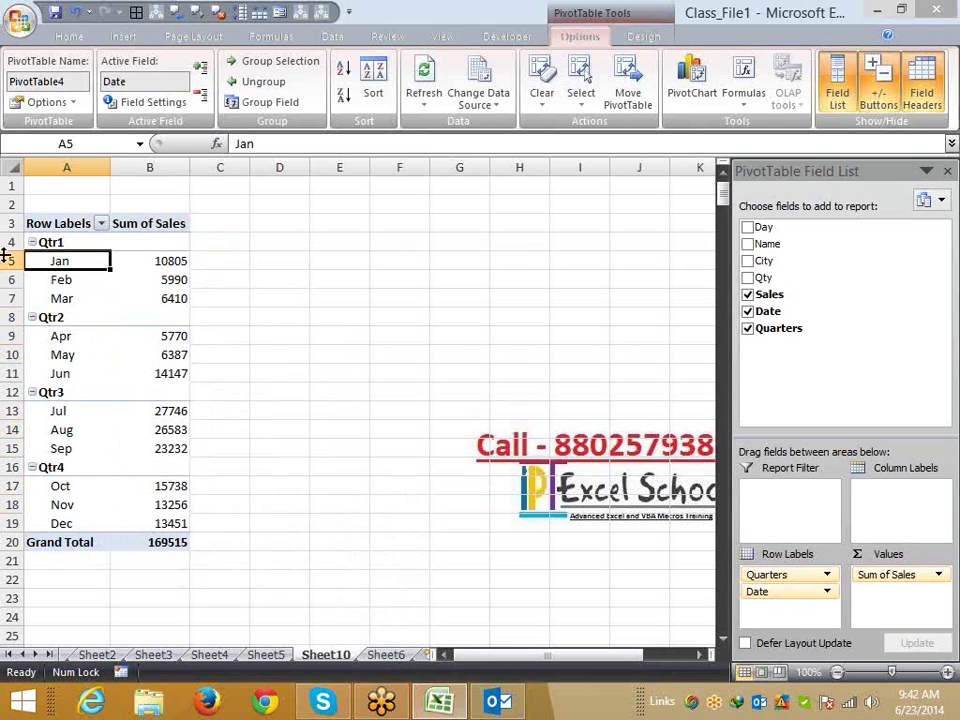
Add Years to the date grouping alongside Months and Quarters
{"action": "right_click", "coordinate": [79, 263]}
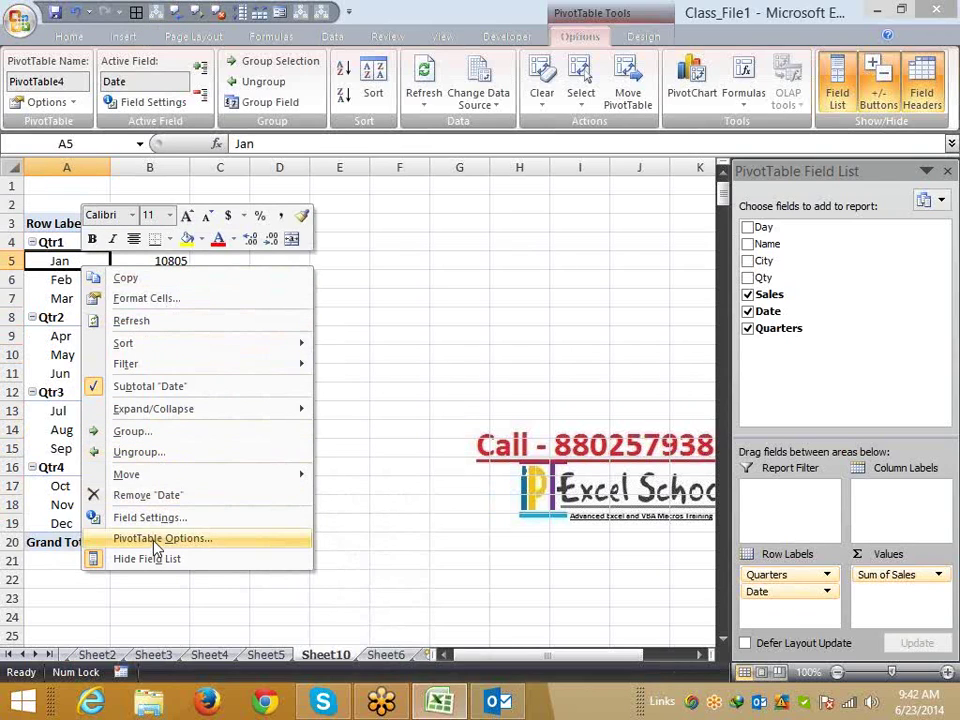
{"action": "left_click", "coordinate": [147, 437]}
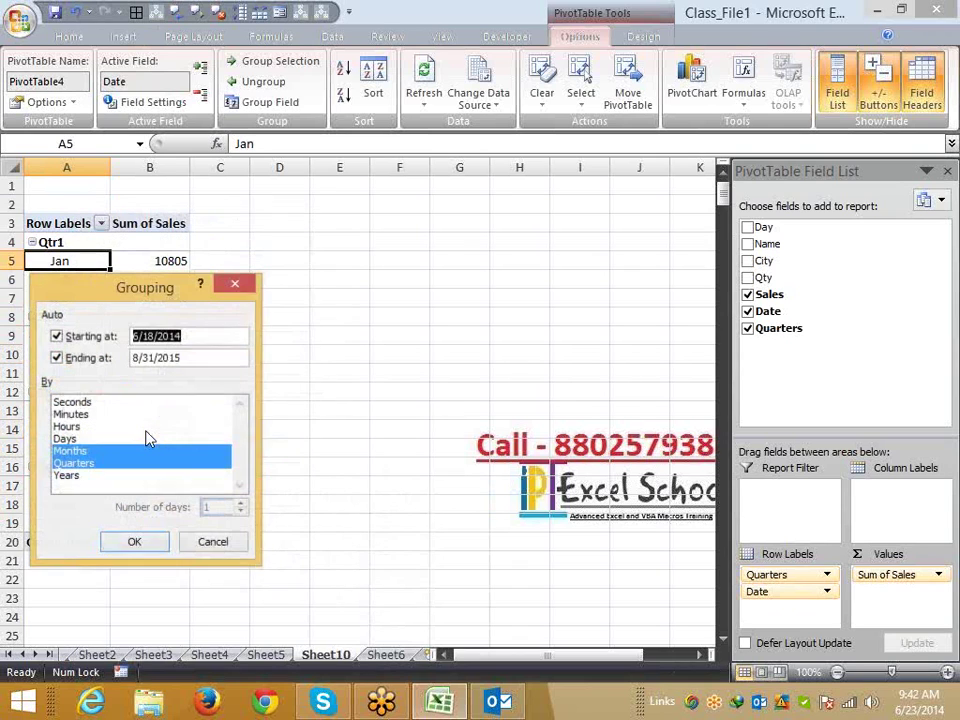
{"action": "left_click", "coordinate": [75, 475]}
{"action": "left_click", "coordinate": [135, 542]}
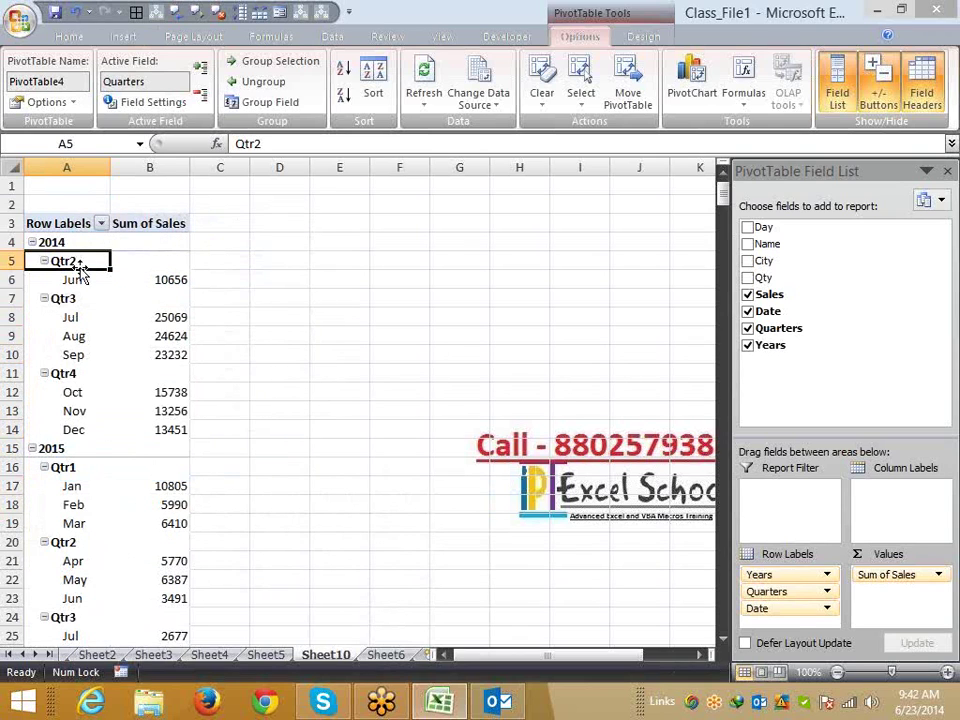
Review the new 2014 and 2015 year groups and the months under 2015
{"action": "left_click", "coordinate": [62, 243]}
{"action": "left_click", "coordinate": [75, 448]}
{"action": "left_click", "coordinate": [73, 485]}
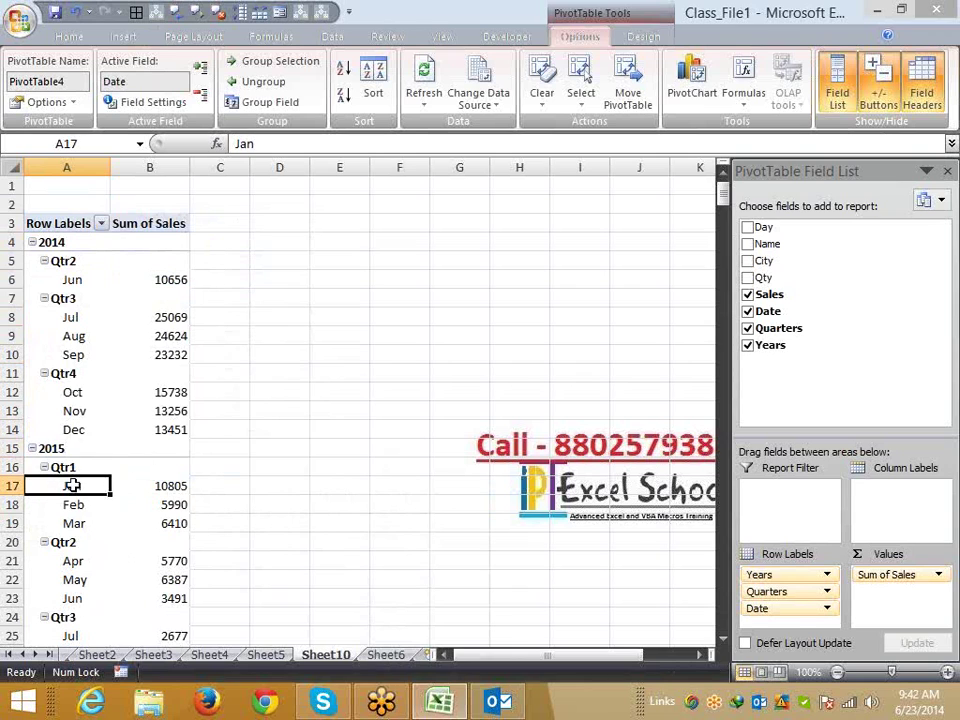
{"action": "scroll", "coordinate": [67, 455], "scroll_direction": "down", "scroll_amount": 4}
{"action": "scroll", "coordinate": [66, 426], "scroll_direction": "up", "scroll_amount": 4}
Enable Classic PivotTable layout in PivotTable Options so Years, Quarters and Date get separate columns
{"action": "right_click", "coordinate": [73, 359]}
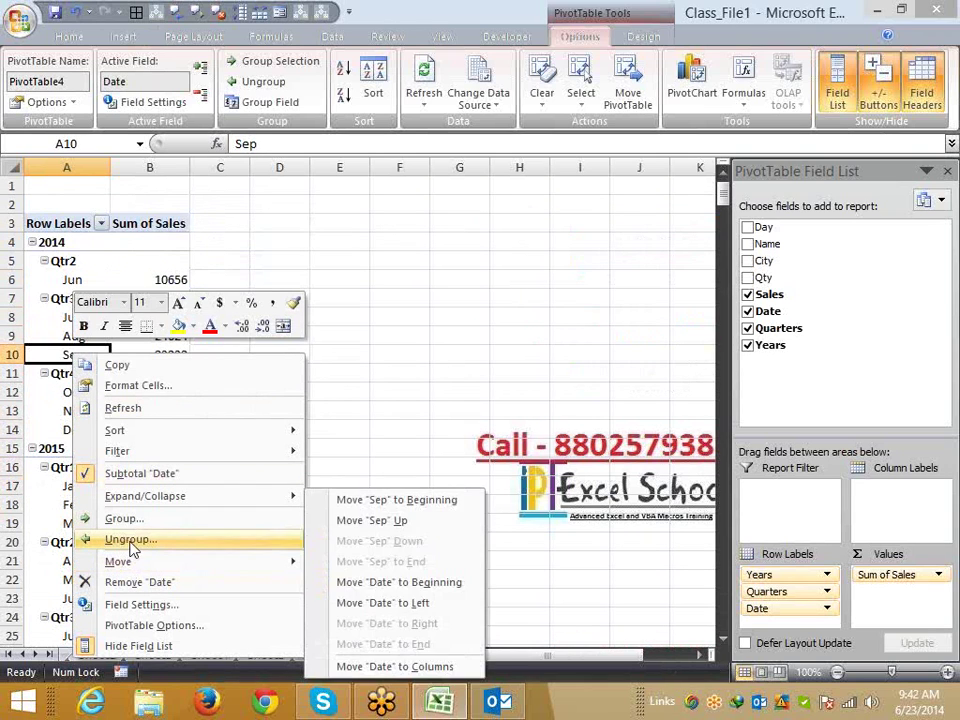
{"action": "left_click", "coordinate": [142, 625]}
{"action": "left_click", "coordinate": [141, 343]}
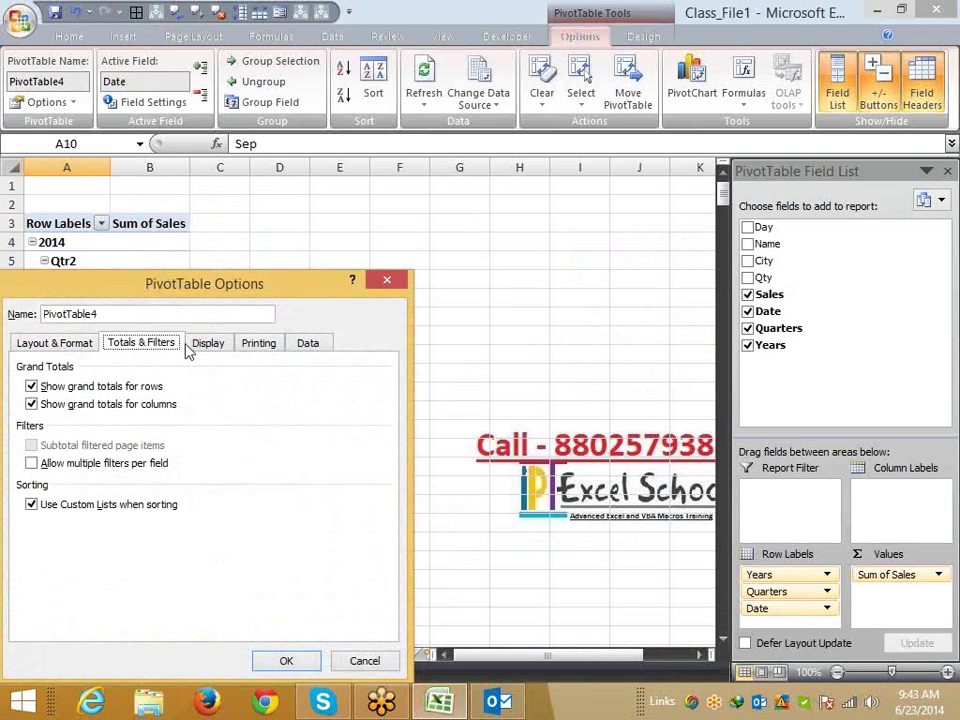
{"action": "left_click", "coordinate": [200, 348]}
{"action": "left_click", "coordinate": [58, 487]}
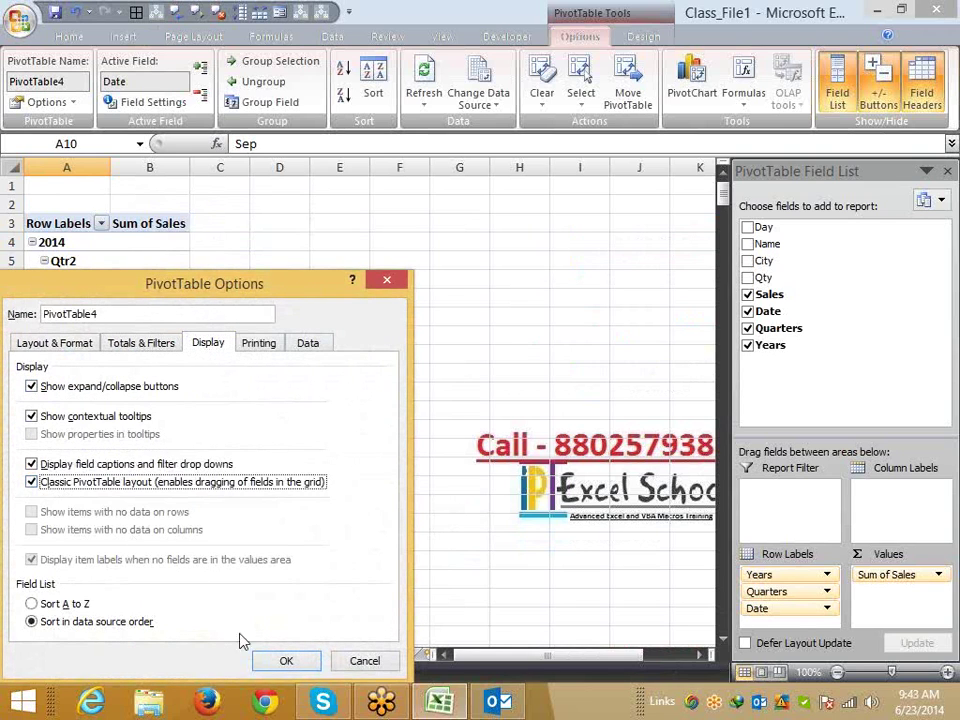
{"action": "left_click", "coordinate": [281, 664]}
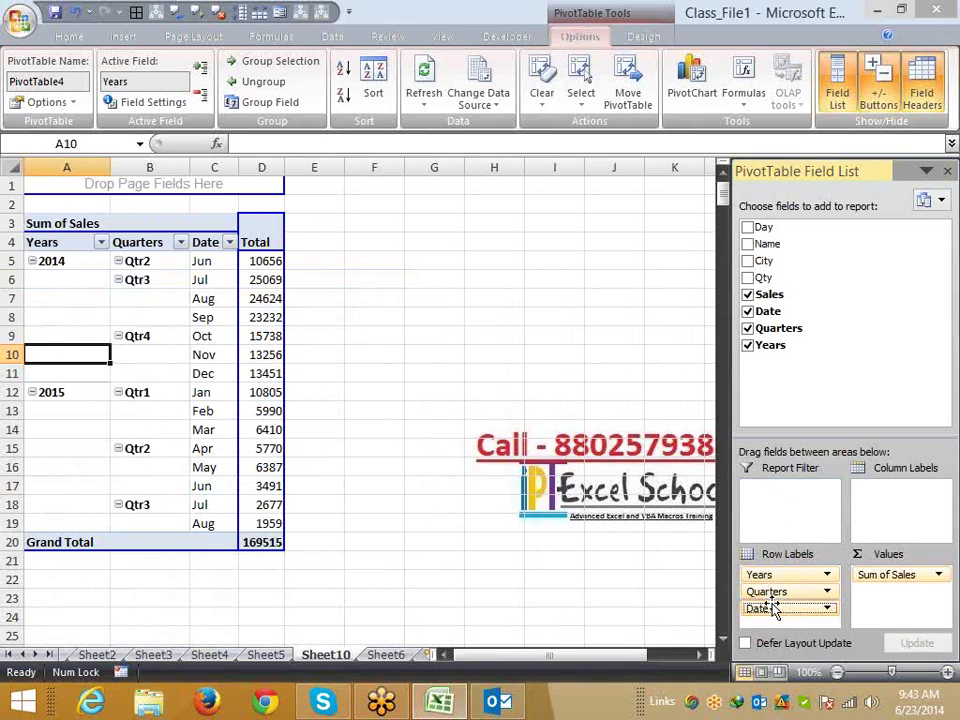
Move Years into the report filter and filter the pivot to 2014, then to 2015
{"action": "left_click_drag", "start_coordinate": [761, 574], "coordinate": [770, 515]}
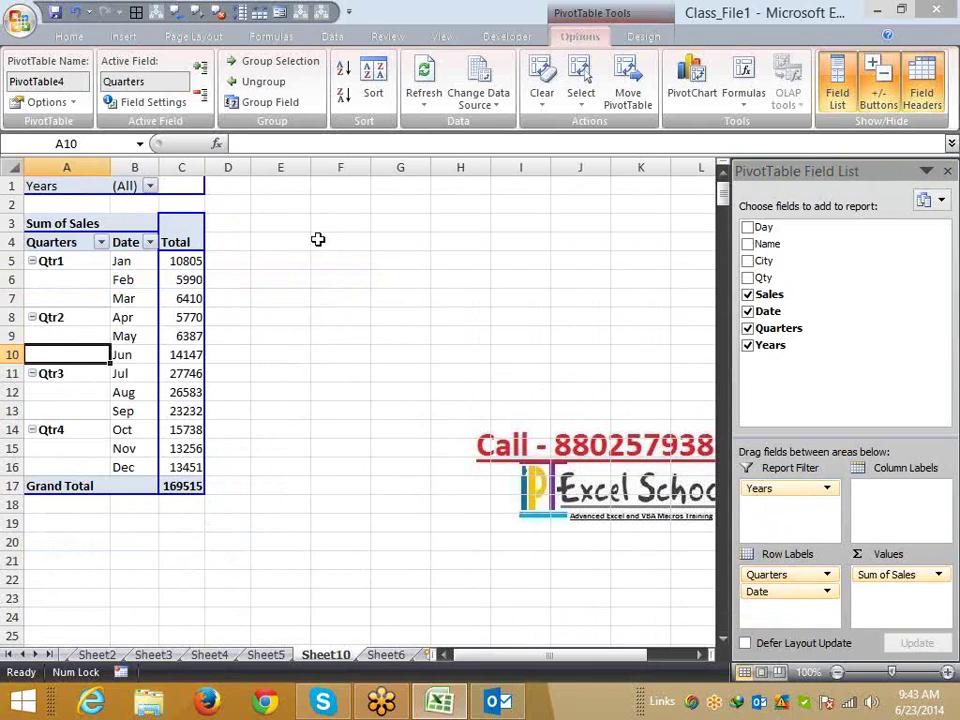
{"action": "left_click", "coordinate": [149, 186]}
{"action": "left_click", "coordinate": [42, 236]}
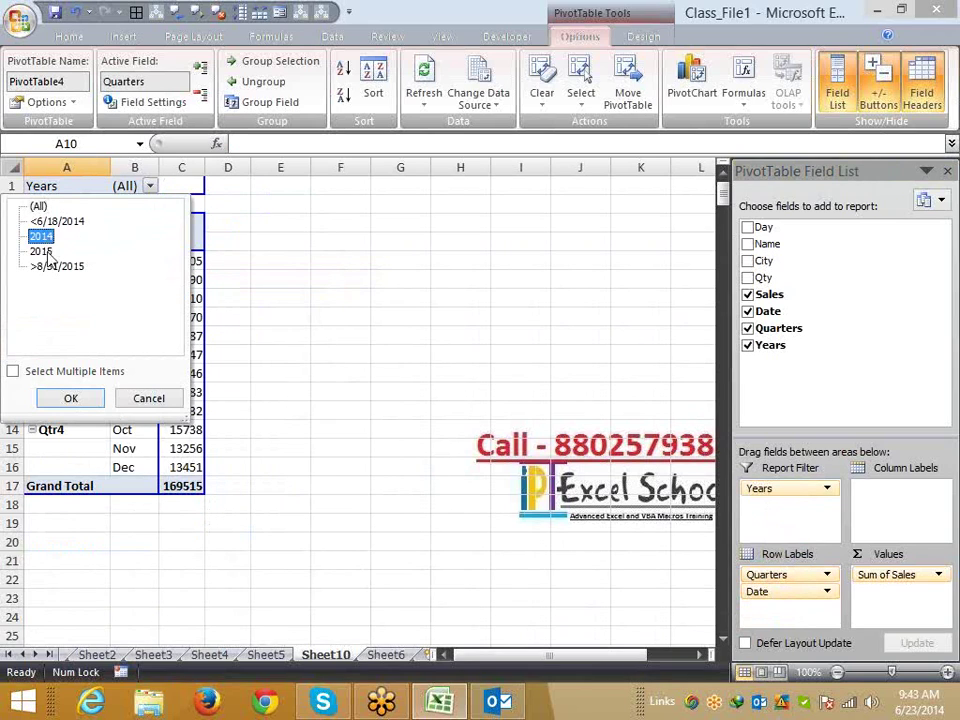
{"action": "left_click", "coordinate": [92, 398]}
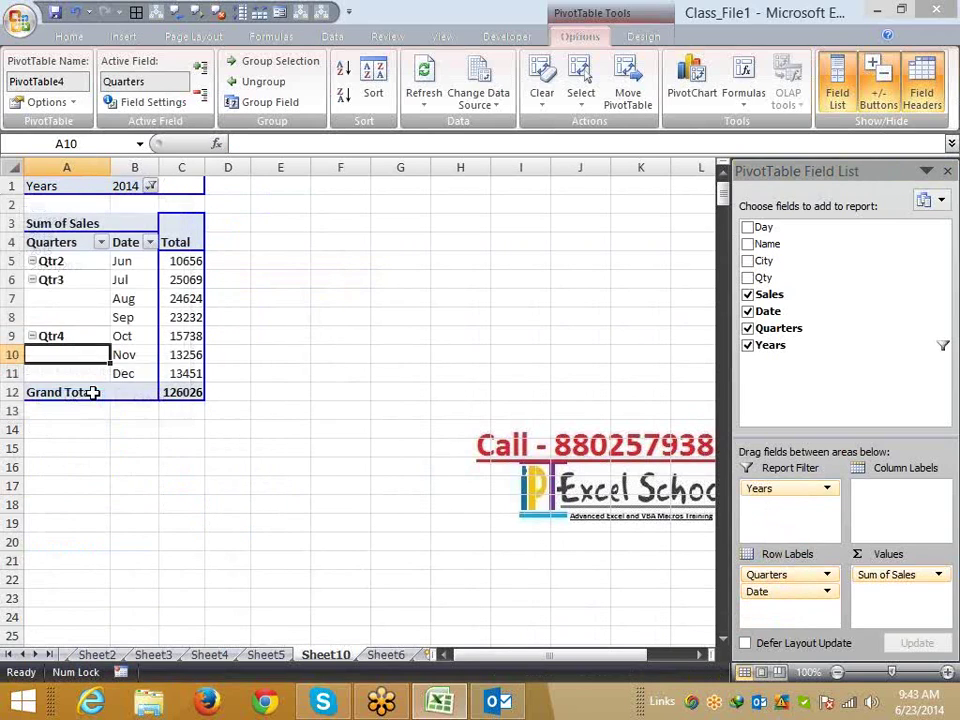
{"action": "left_click", "coordinate": [150, 187]}
{"action": "left_click", "coordinate": [41, 251]}
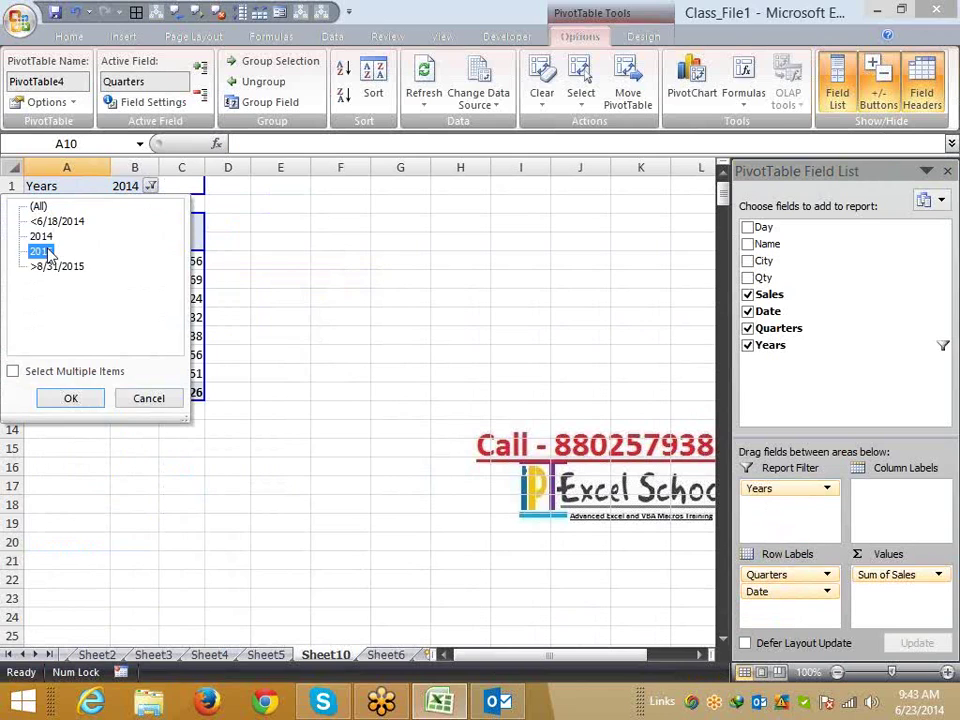
{"action": "left_click", "coordinate": [73, 398]}
Reset the Years filter to (All) and move Years back into the row labels
{"action": "left_click", "coordinate": [150, 187]}
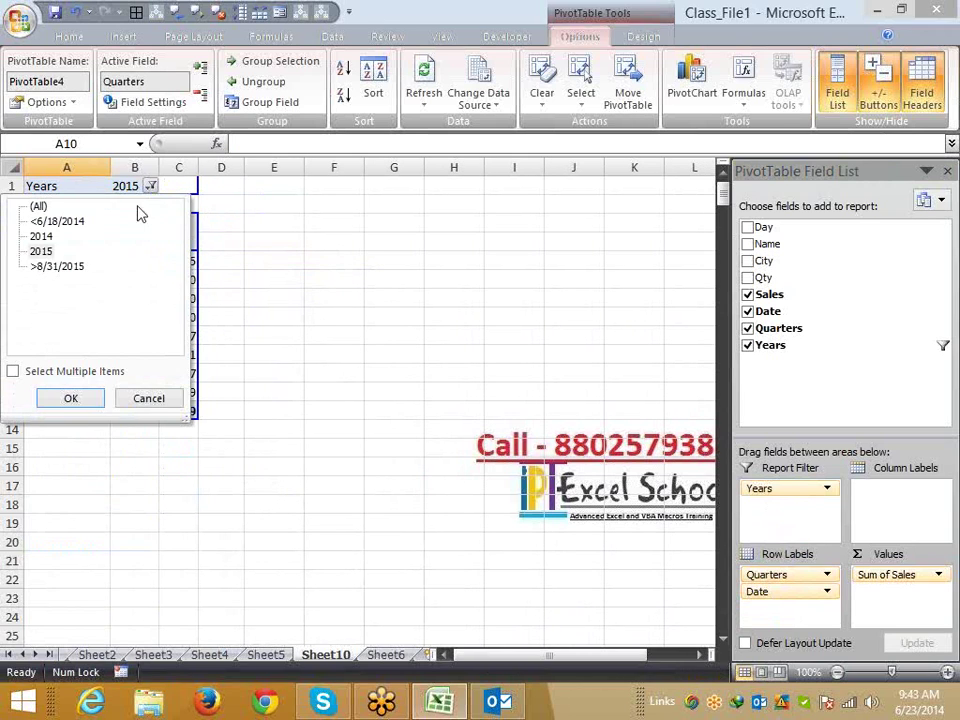
{"action": "left_click", "coordinate": [40, 206]}
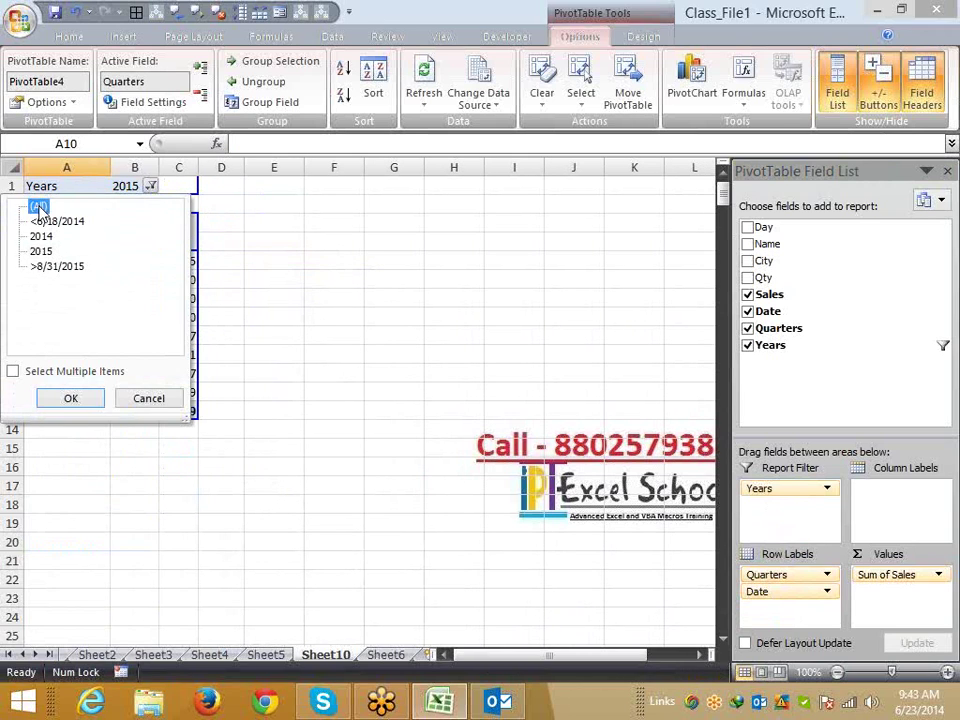
{"action": "left_click", "coordinate": [74, 399]}
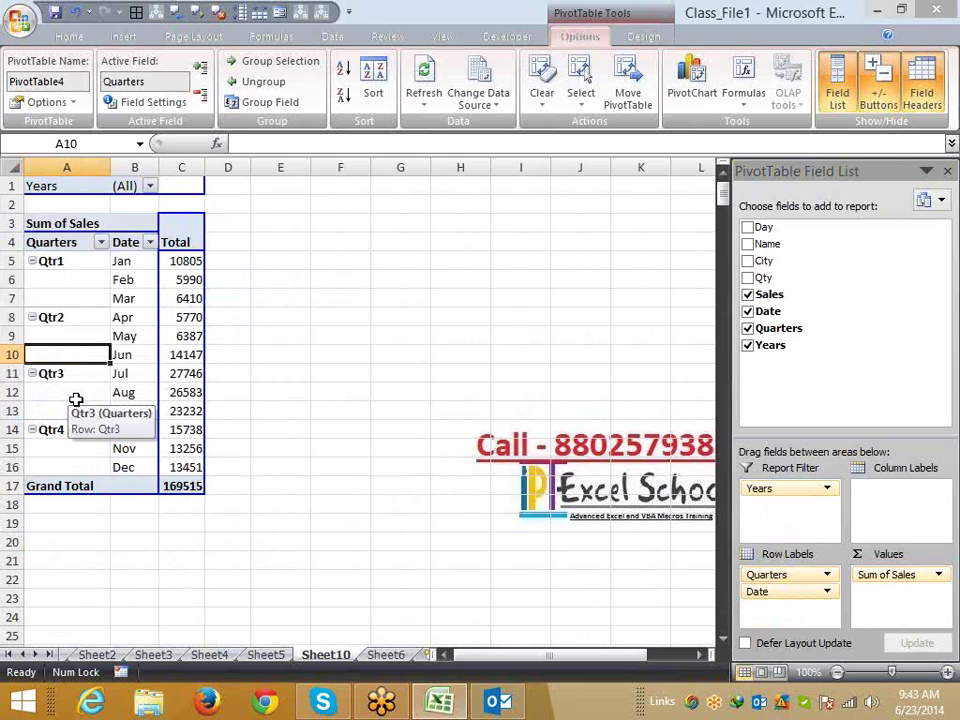
{"action": "left_click_drag", "start_coordinate": [784, 490], "coordinate": [895, 500]}
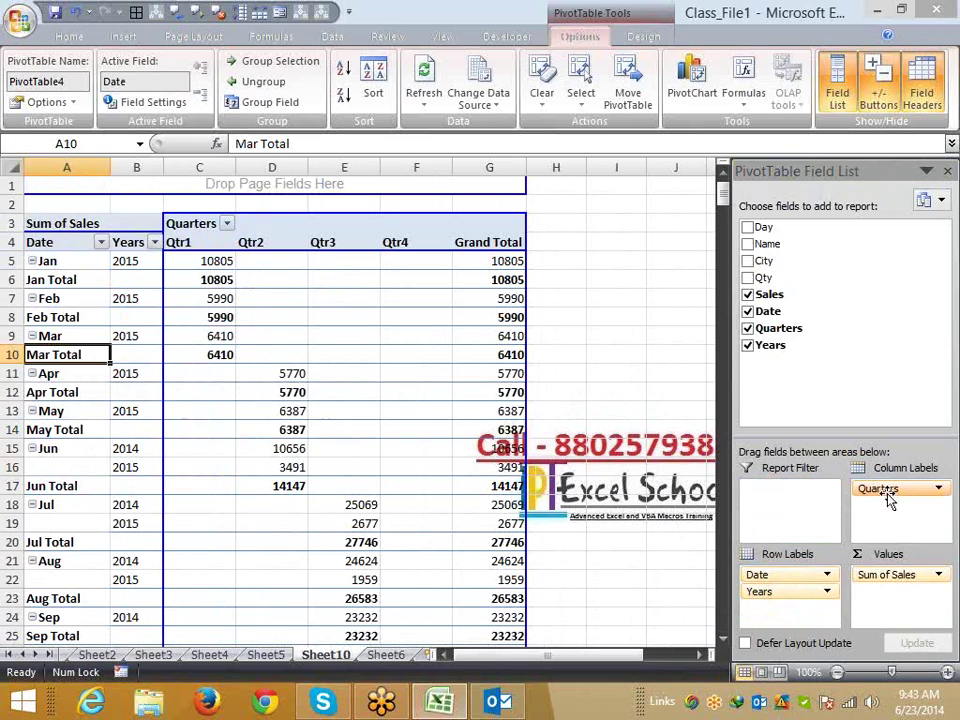
Remove the month subtotals and the Date field, then send/receive mail in Outlook
{"action": "left_click", "coordinate": [59, 281]}
{"action": "right_click", "coordinate": [59, 281]}
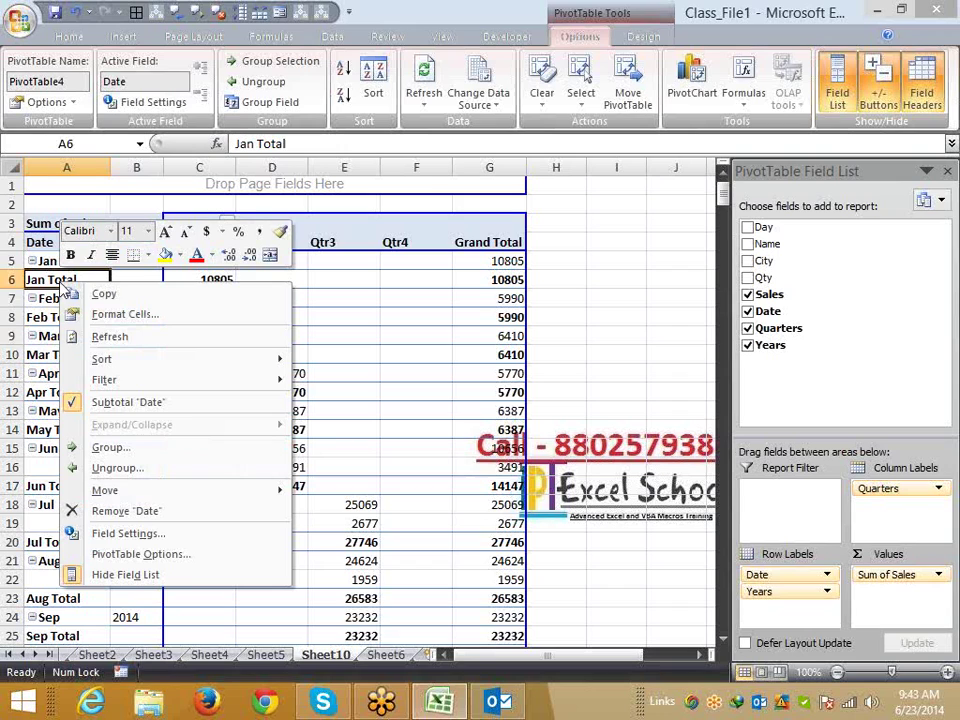
{"action": "left_click", "coordinate": [92, 406]}
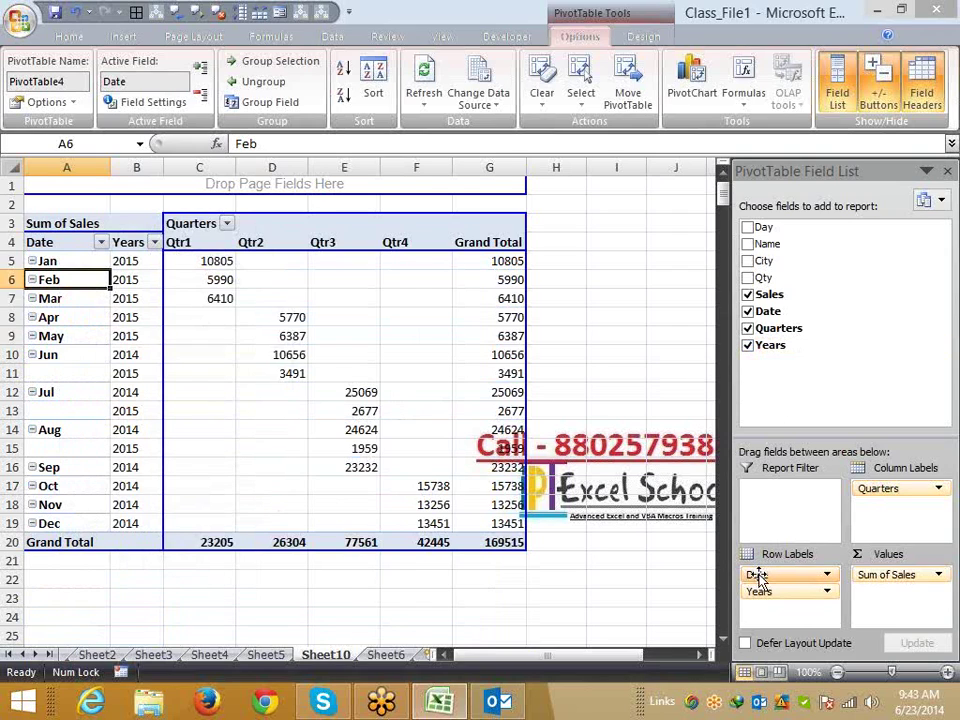
{"action": "left_click", "coordinate": [747, 311]}
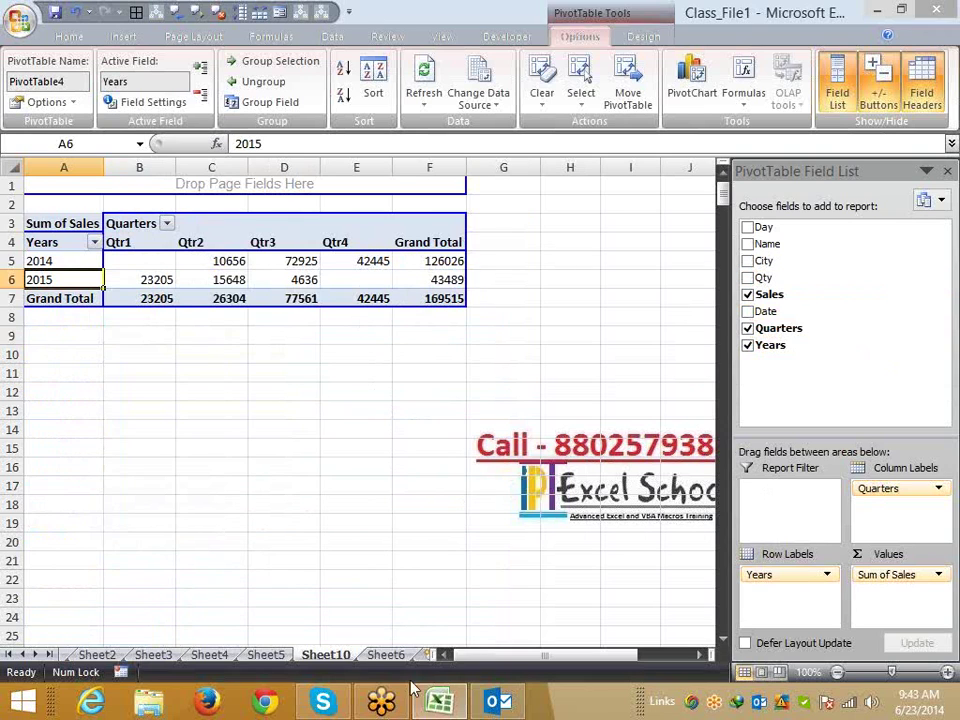
{"action": "left_click", "coordinate": [498, 701]}
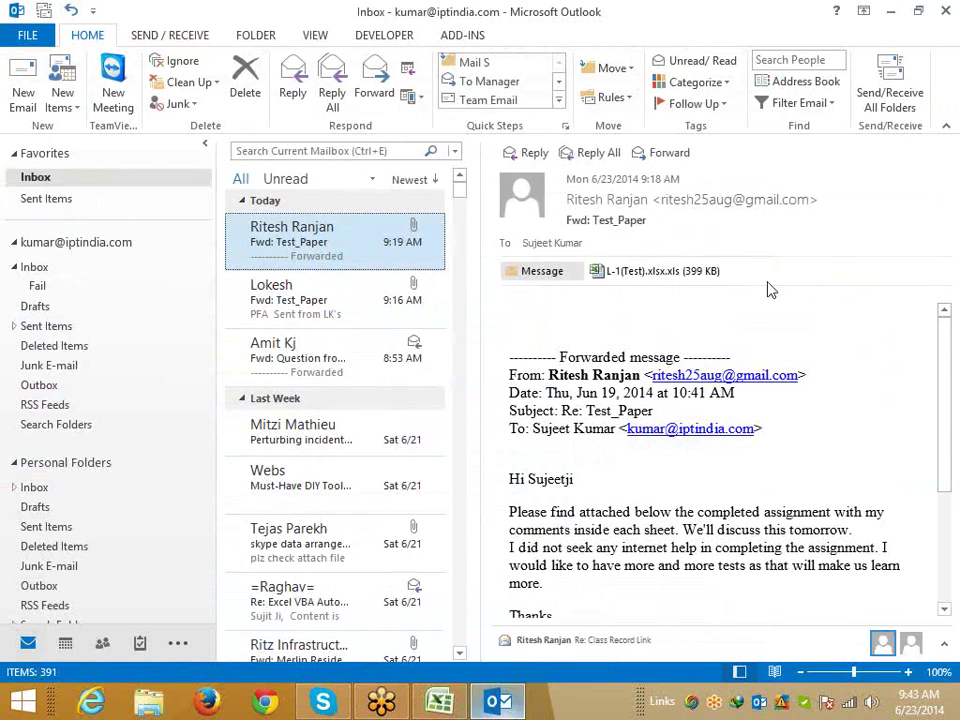
{"action": "left_click", "coordinate": [897, 112]}
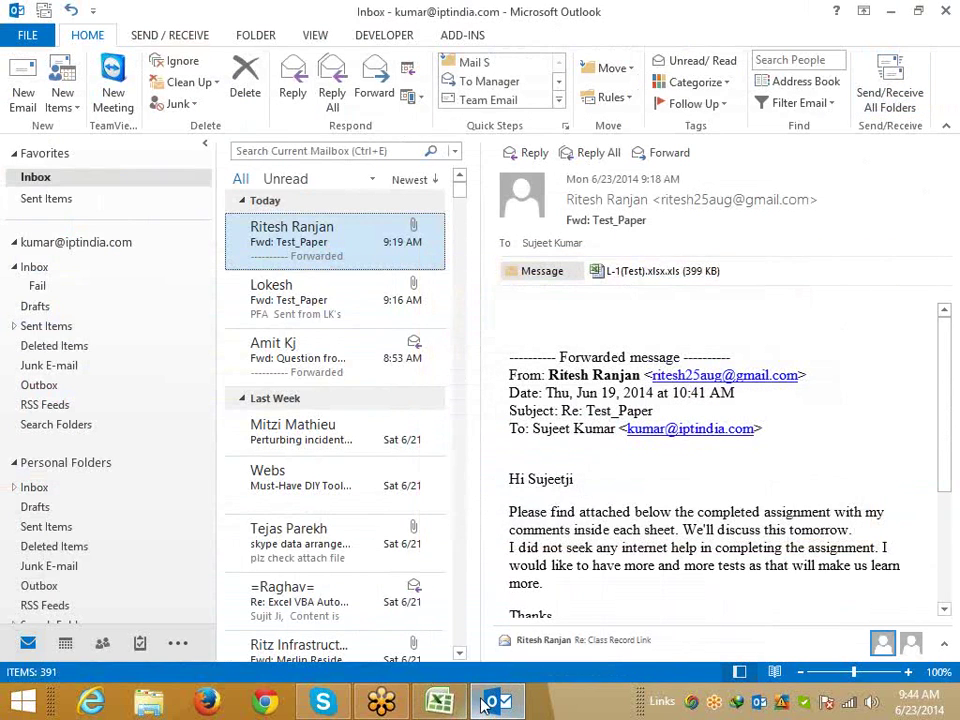
Drag Years out of the rows, leaving one Total row of quarterly sales summing to 169515
{"action": "left_click", "coordinate": [443, 704]}
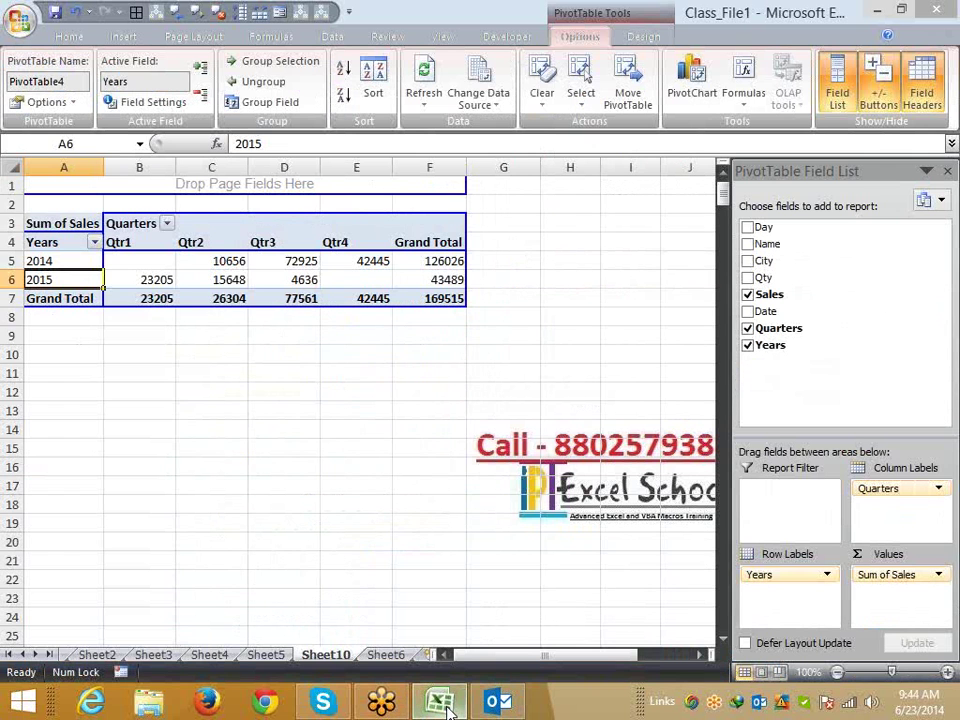
{"action": "left_click", "coordinate": [213, 298]}
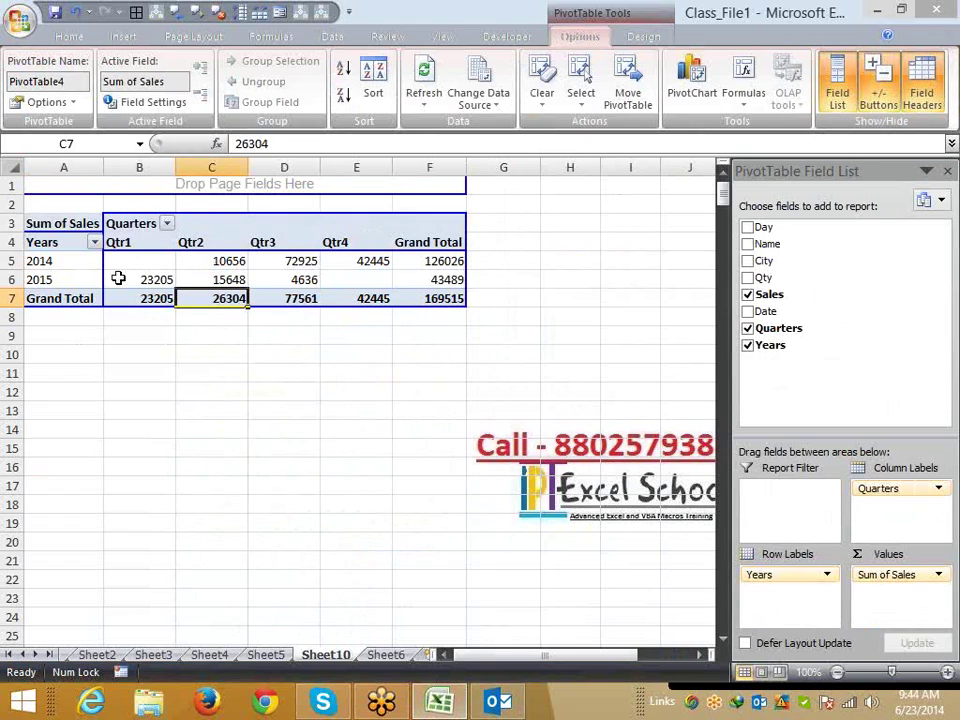
{"action": "left_click", "coordinate": [79, 277]}
{"action": "right_click", "coordinate": [79, 277]}
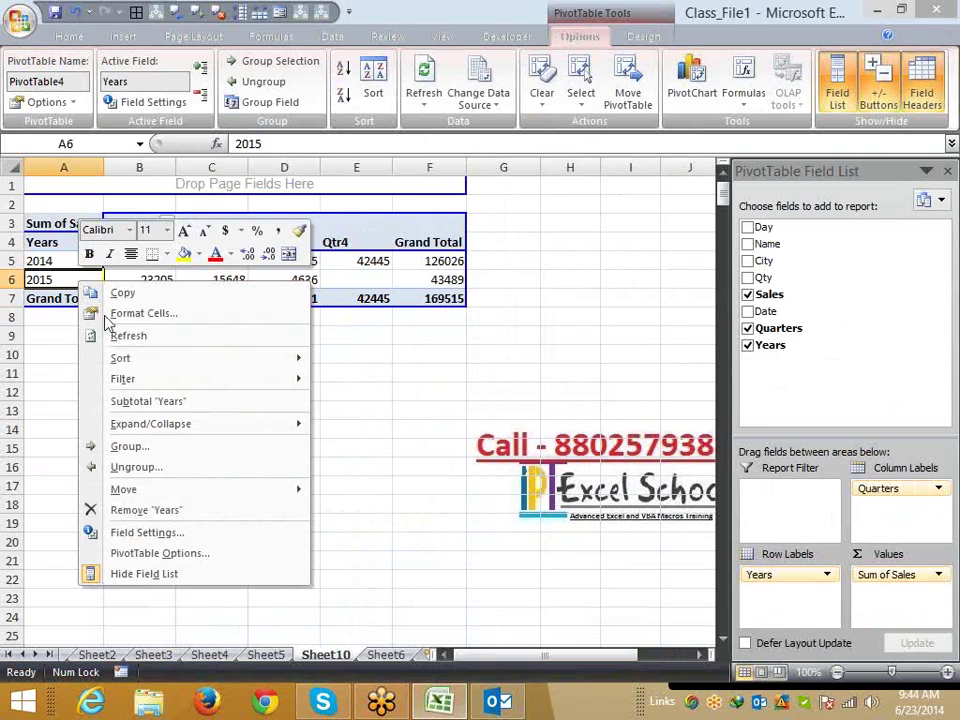
{"action": "left_click", "coordinate": [424, 258]}
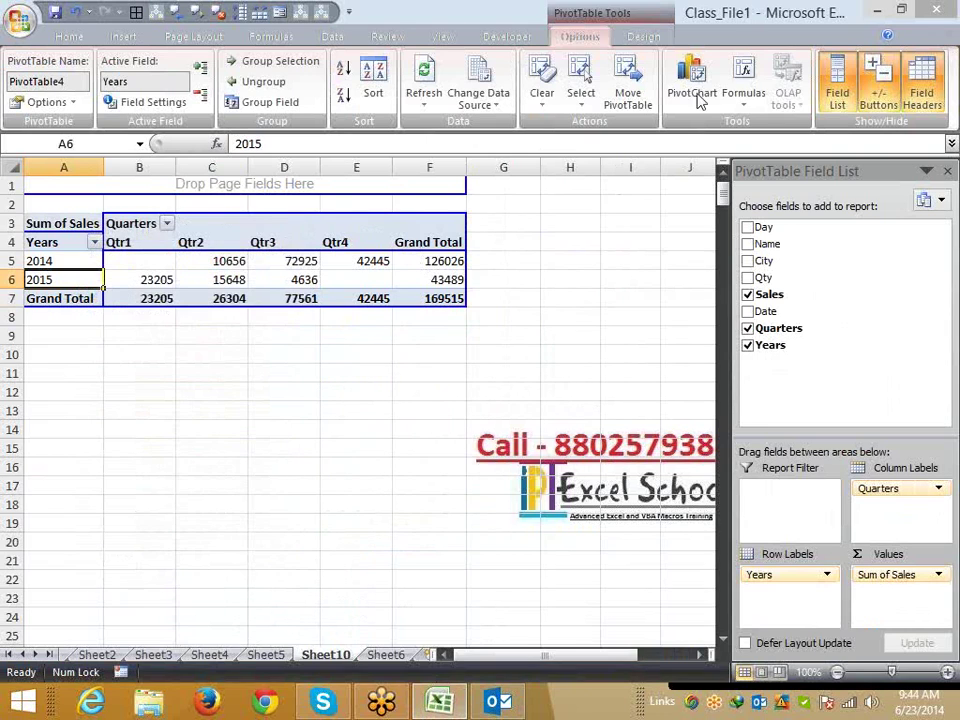
{"action": "key", "text": "F11"}
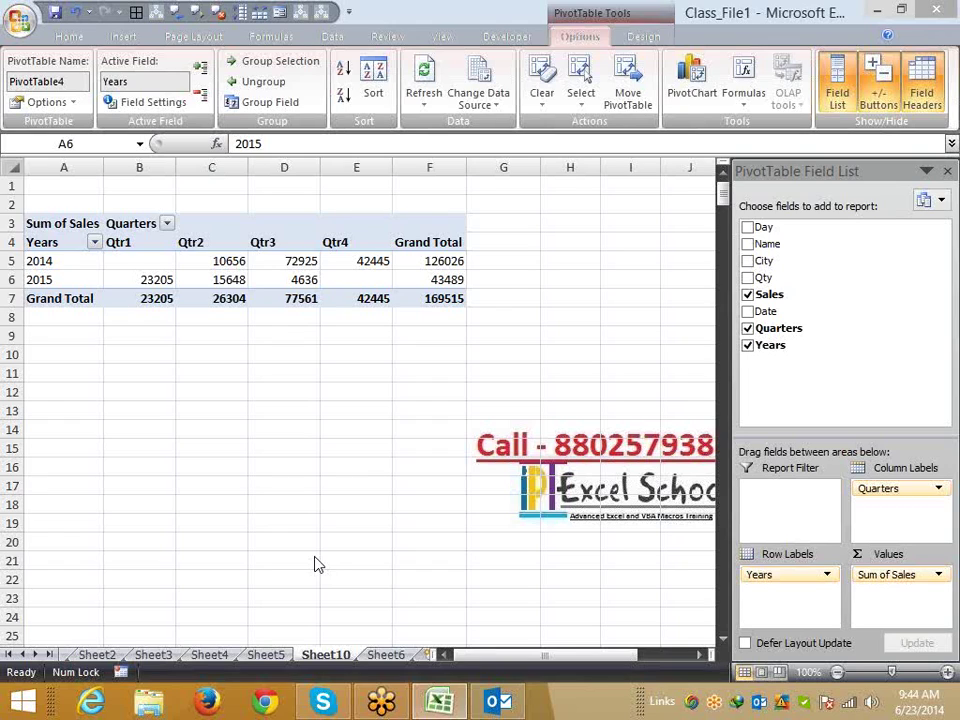
{"action": "left_click_drag", "start_coordinate": [808, 577], "coordinate": [851, 392]}
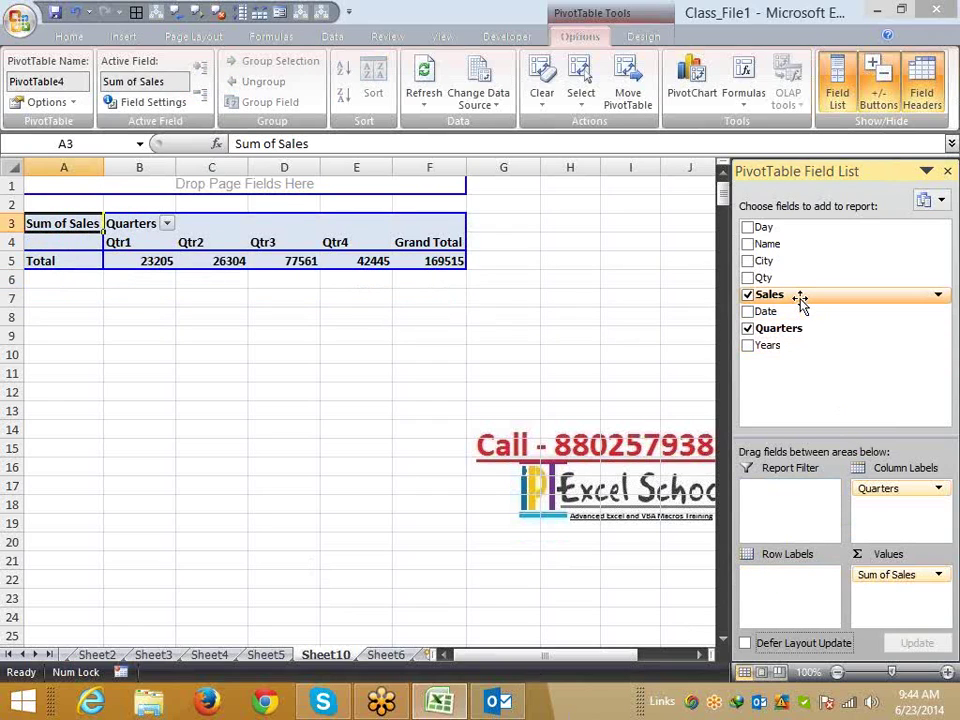
Add Name to the rows and group Kavita, Neeraj and Puneet together
{"action": "left_click_drag", "start_coordinate": [782, 247], "coordinate": [791, 595]}
{"action": "left_click", "coordinate": [72, 264]}
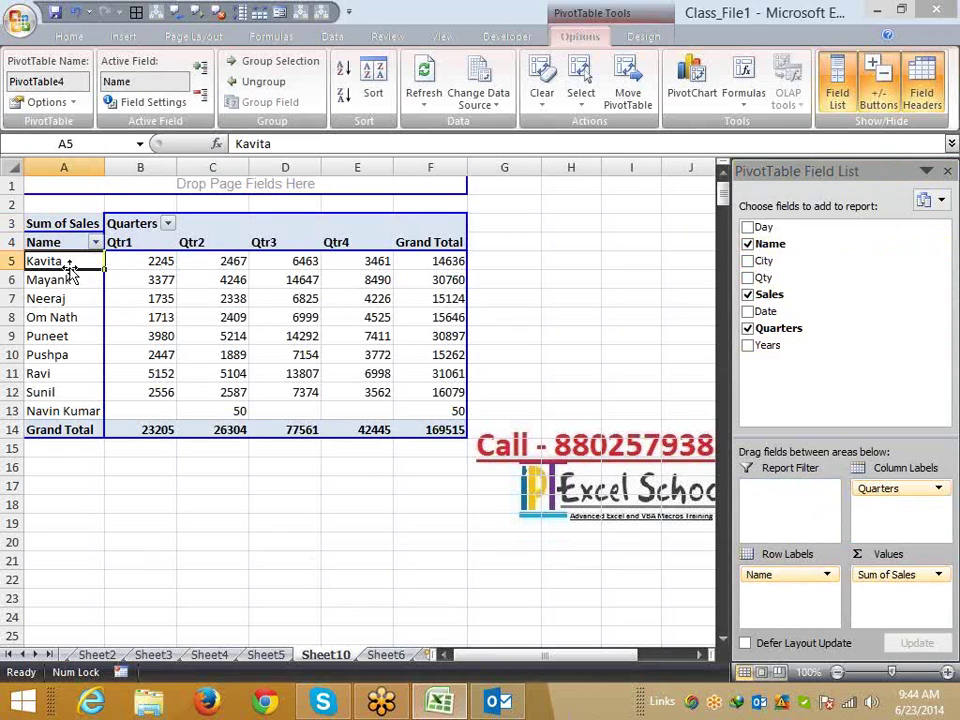
{"action": "left_click", "coordinate": [65, 298], "text": "ctrl"}
{"action": "left_click", "coordinate": [76, 337], "text": "ctrl"}
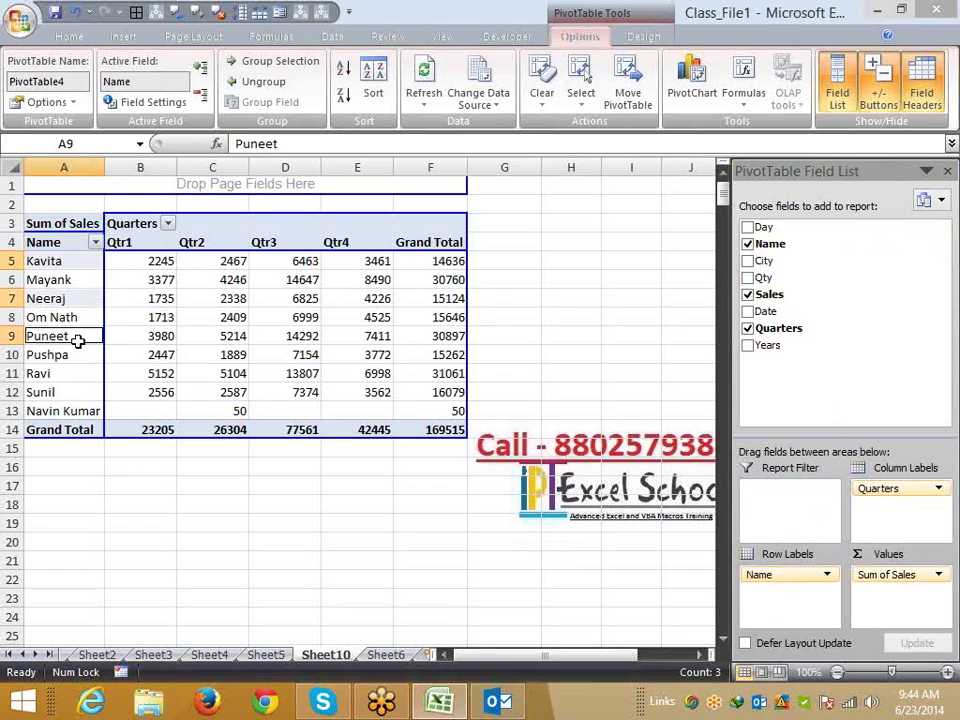
{"action": "right_click", "coordinate": [76, 338]}
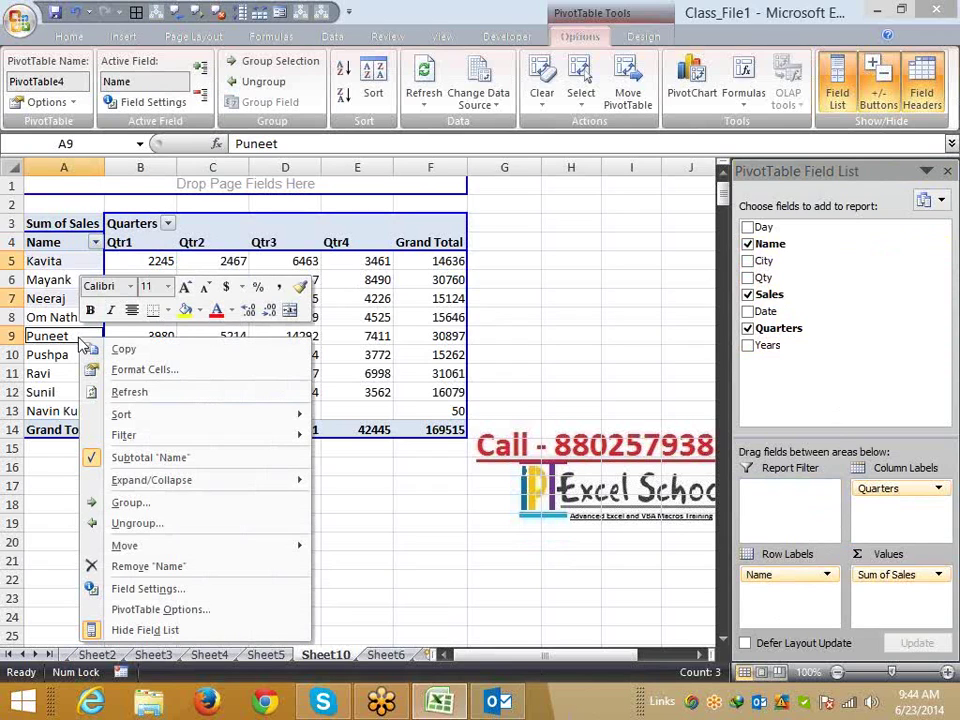
{"action": "left_click", "coordinate": [178, 513]}
Rename the new Group1 label to 'Team -1'
{"action": "left_click", "coordinate": [75, 266]}
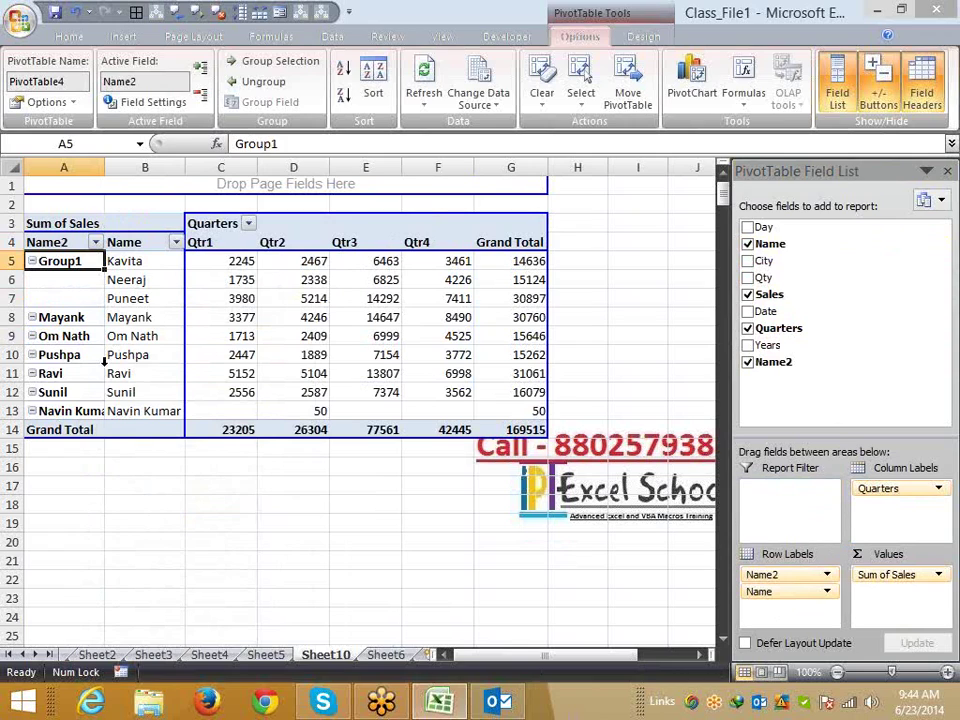
{"action": "type", "text": "Team -1"}
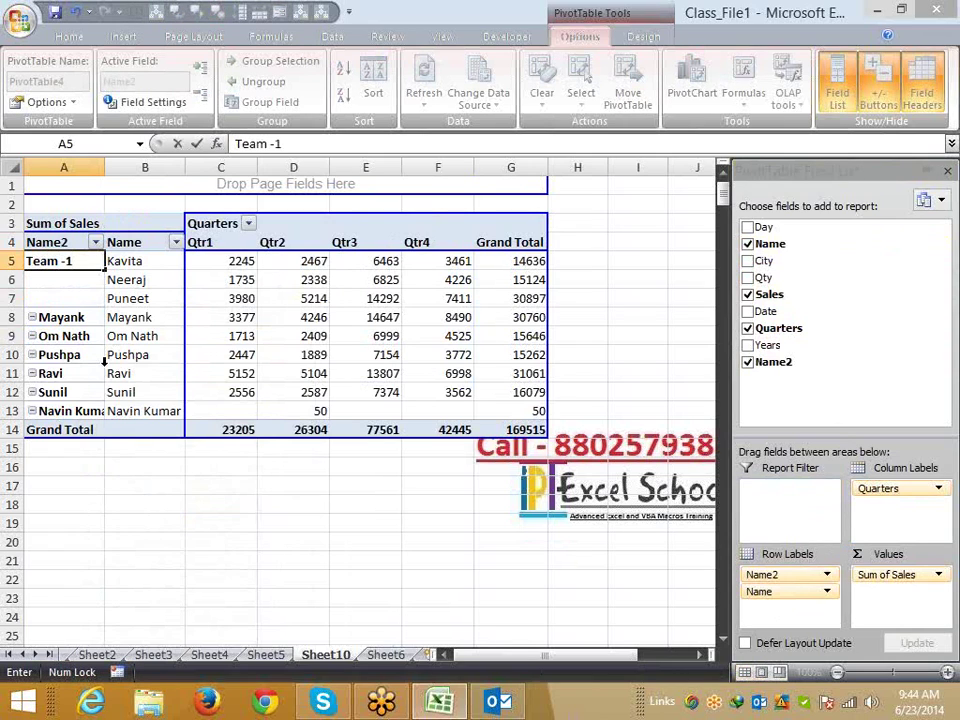
{"action": "left_click", "coordinate": [71, 296]}
{"action": "left_click", "coordinate": [80, 260]}
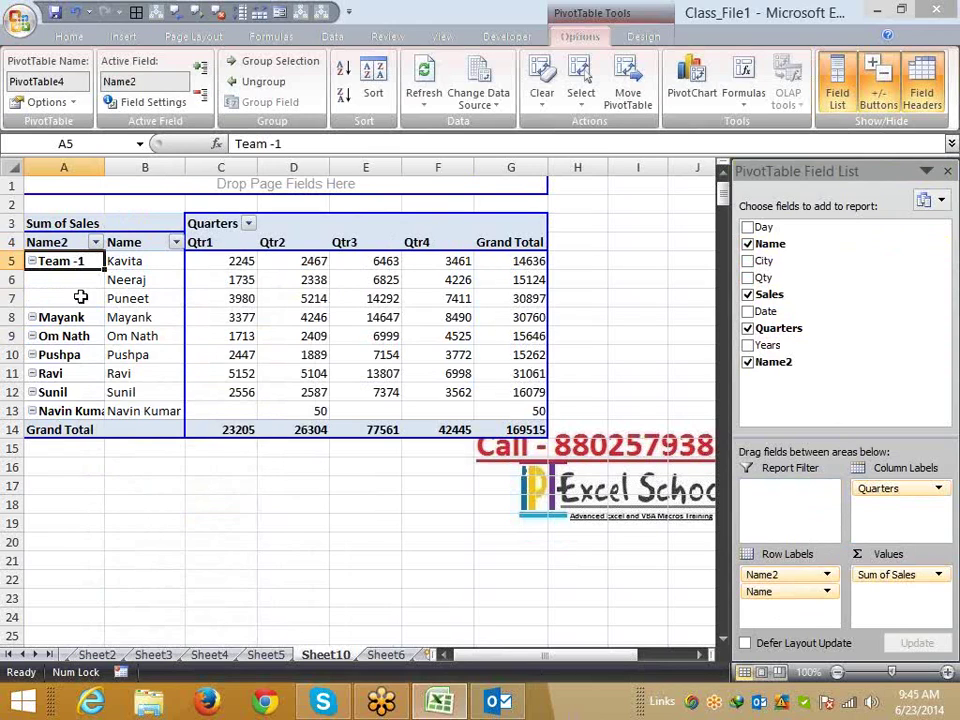
Inspect the Name2 group labels and the per-name quarterly sales values
{"action": "left_click_drag", "start_coordinate": [69, 261], "coordinate": [152, 410]}
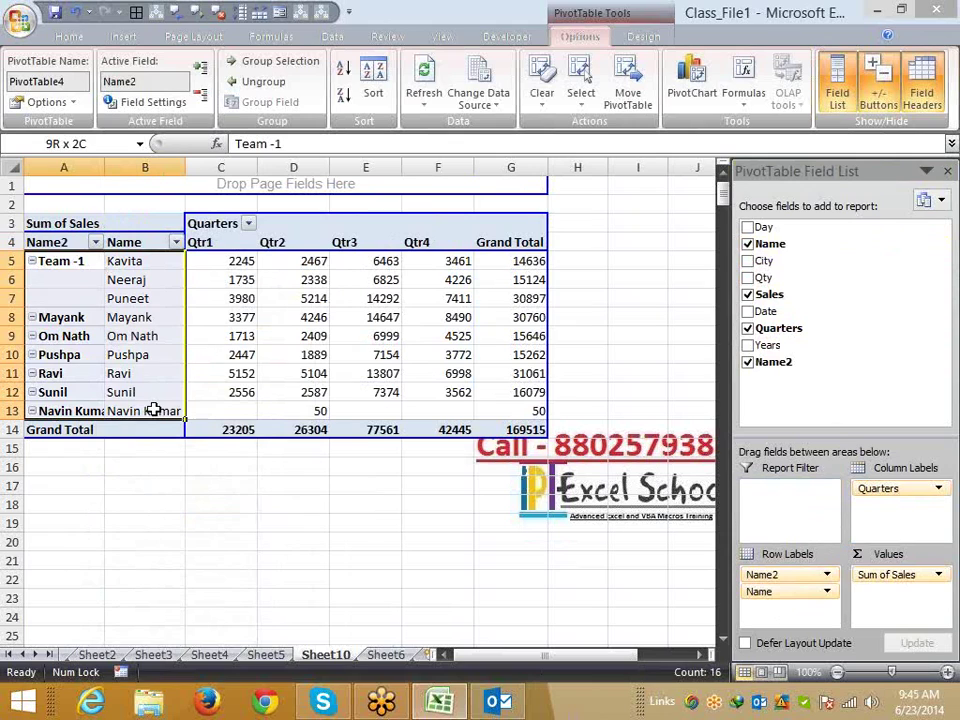
{"action": "left_click", "coordinate": [48, 233]}
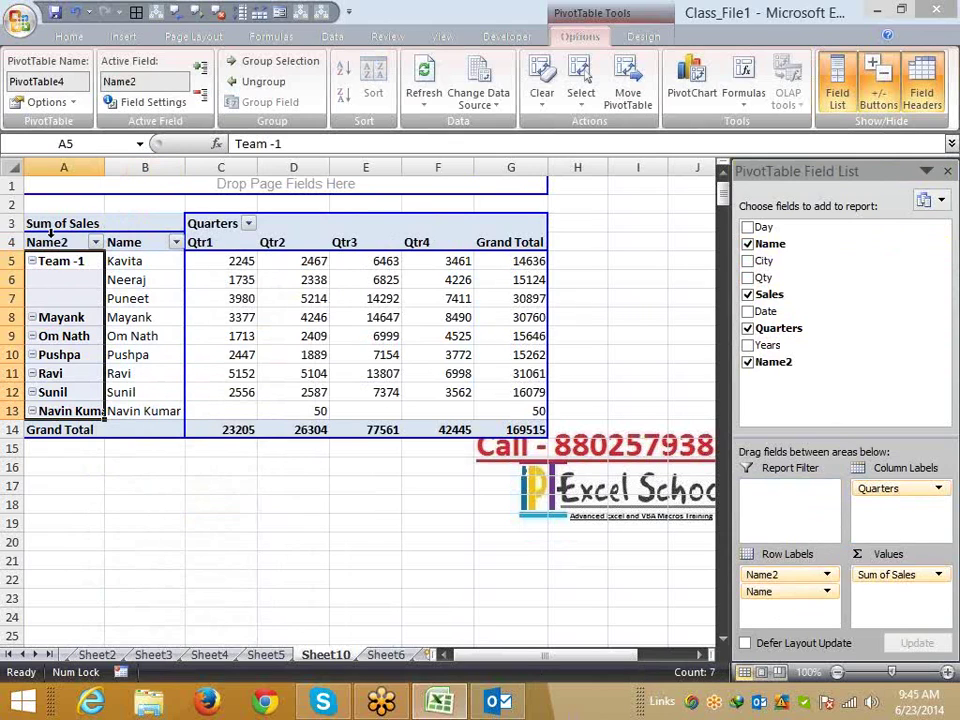
{"action": "left_click", "coordinate": [66, 242]}
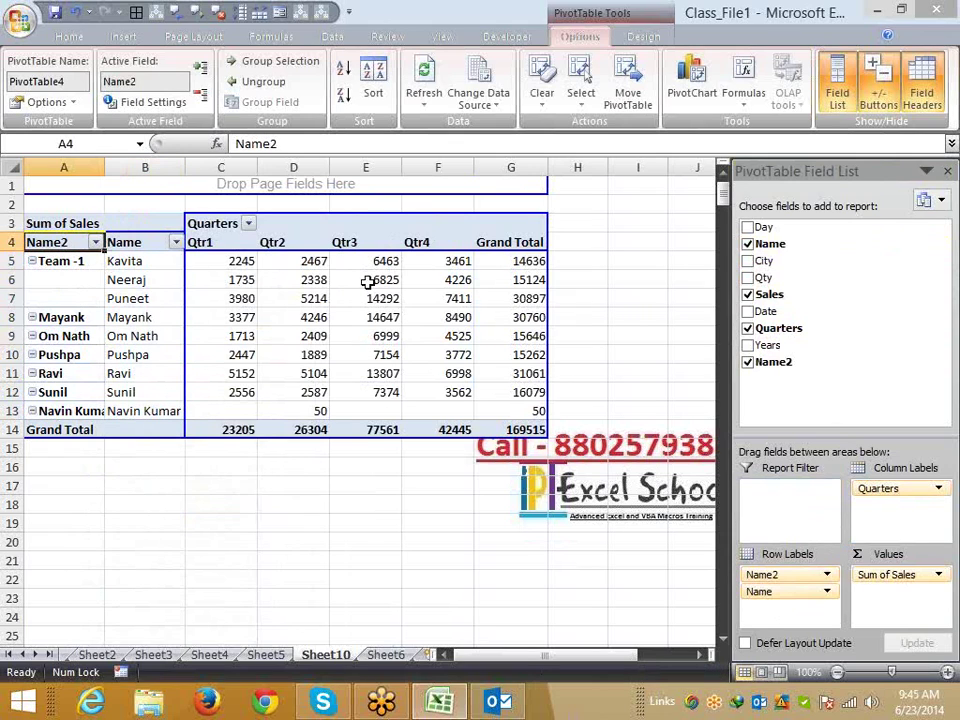
{"action": "left_click_drag", "start_coordinate": [238, 260], "coordinate": [530, 430]}
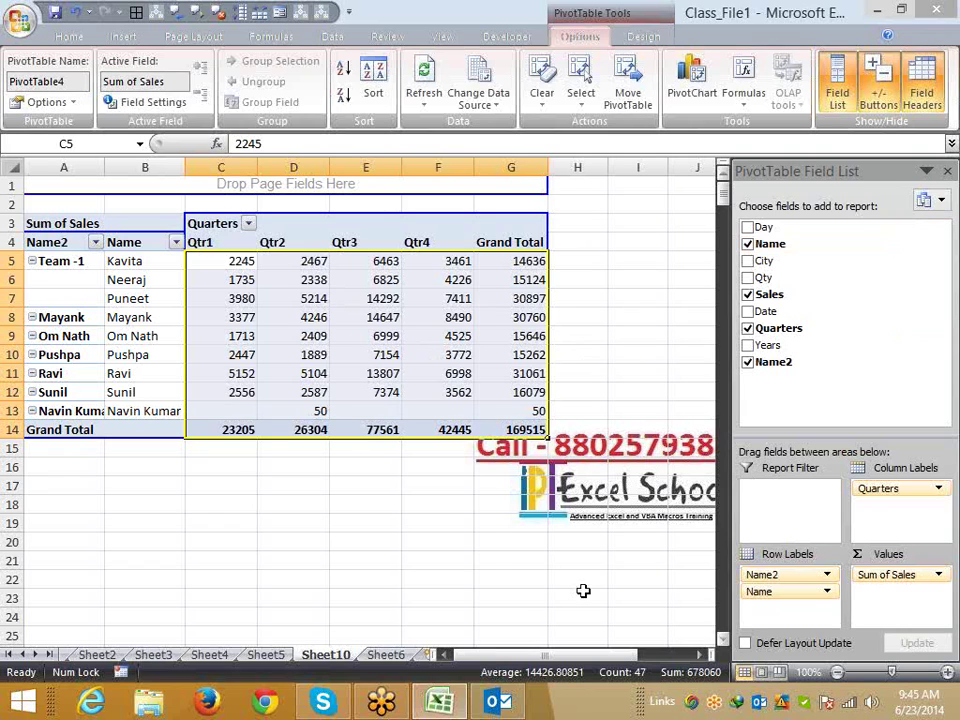
{"action": "left_click", "coordinate": [261, 320]}
{"action": "left_click", "coordinate": [231, 299]}
{"action": "mouse_move", "coordinate": [231, 299]}
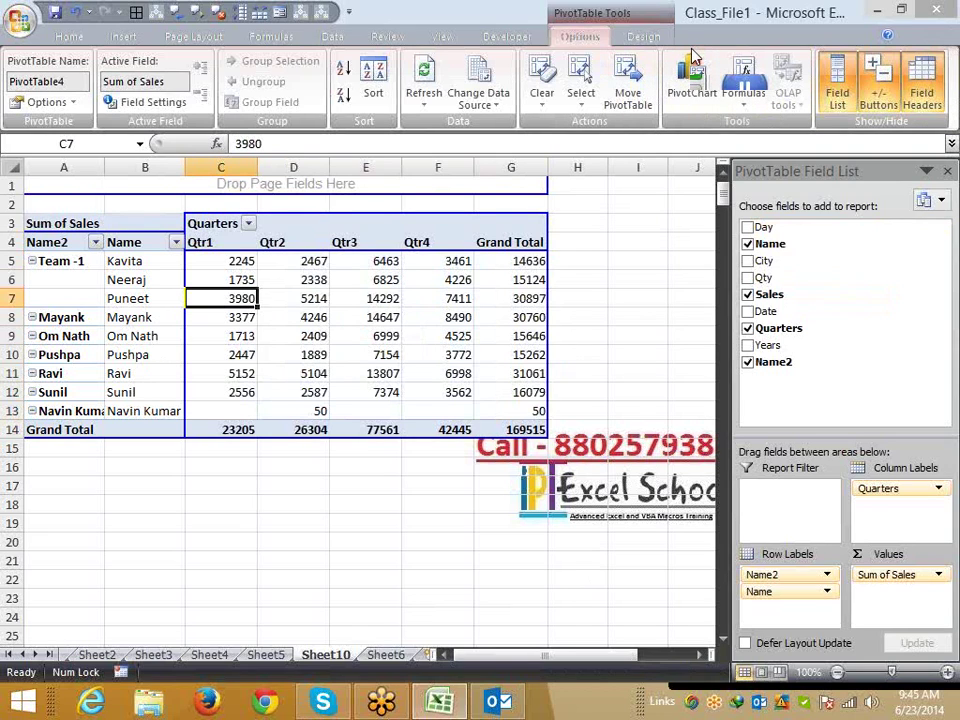
Drag Name2 and Name out of the Row Labels, leaving only quarterly totals
{"action": "left_click", "coordinate": [161, 288]}
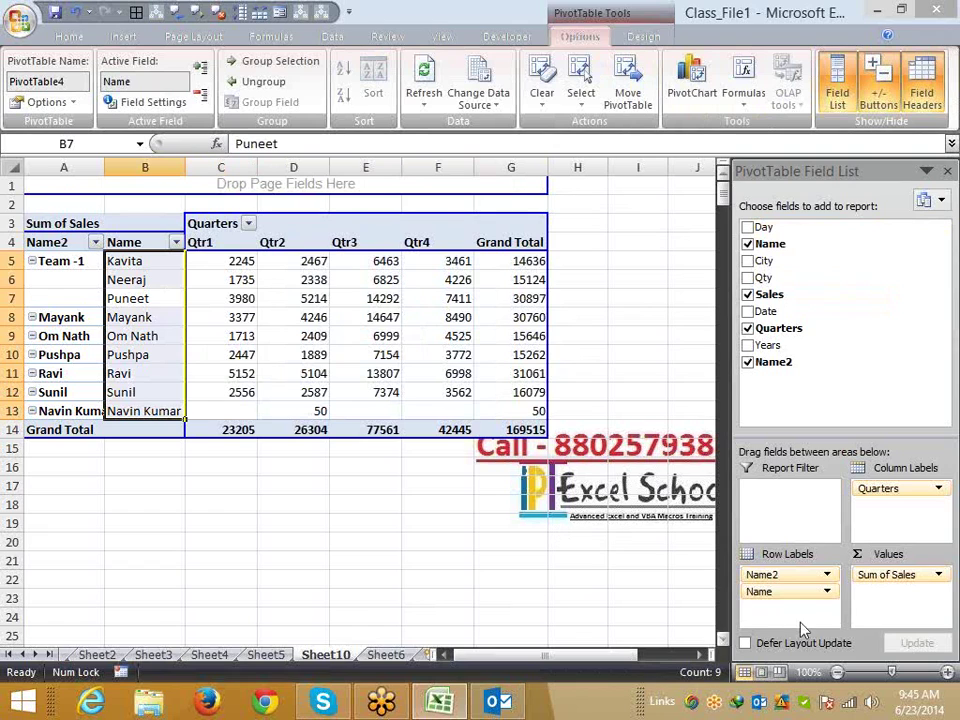
{"action": "left_click_drag", "start_coordinate": [761, 575], "coordinate": [782, 395]}
{"action": "left_click_drag", "start_coordinate": [790, 574], "coordinate": [784, 411]}
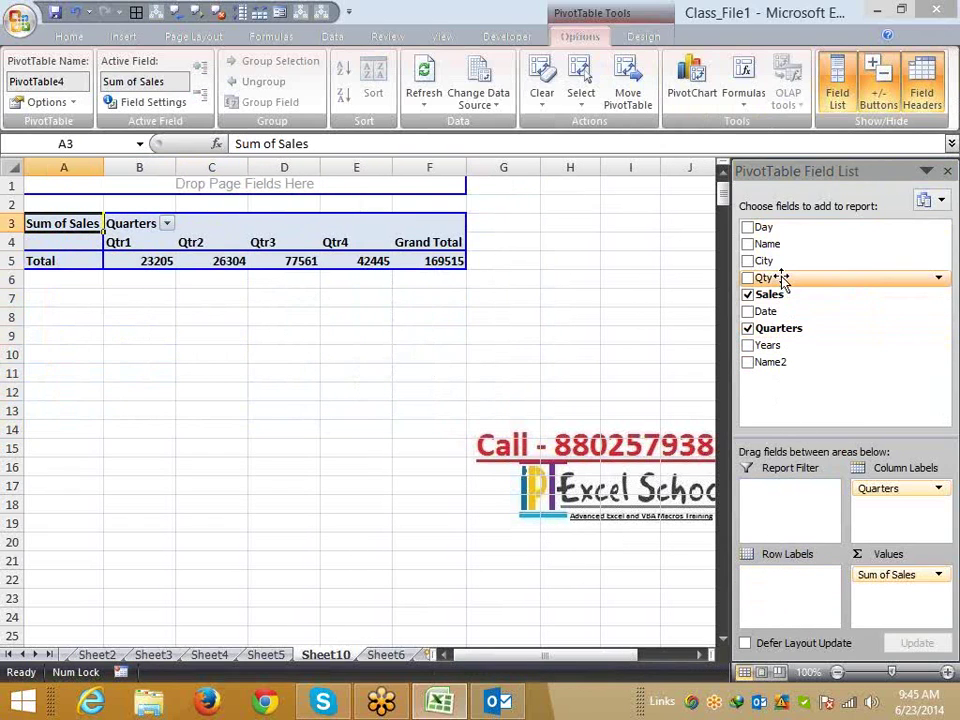
Add Qty as the pivot's row field and review its individual values
{"action": "left_click_drag", "start_coordinate": [783, 280], "coordinate": [795, 575]}
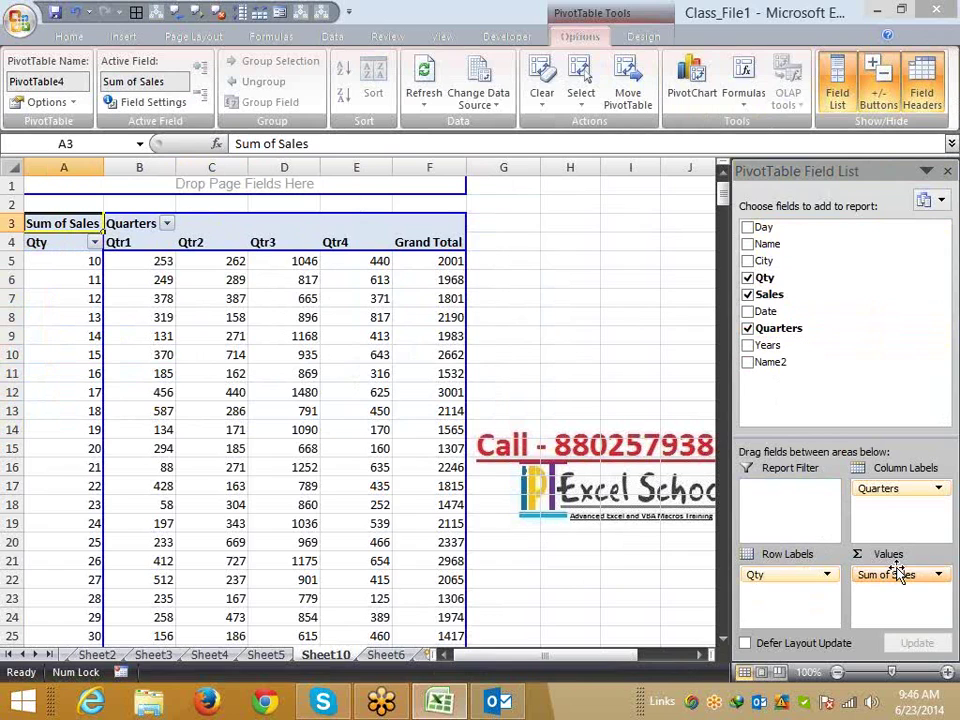
{"action": "right_click", "coordinate": [80, 298]}
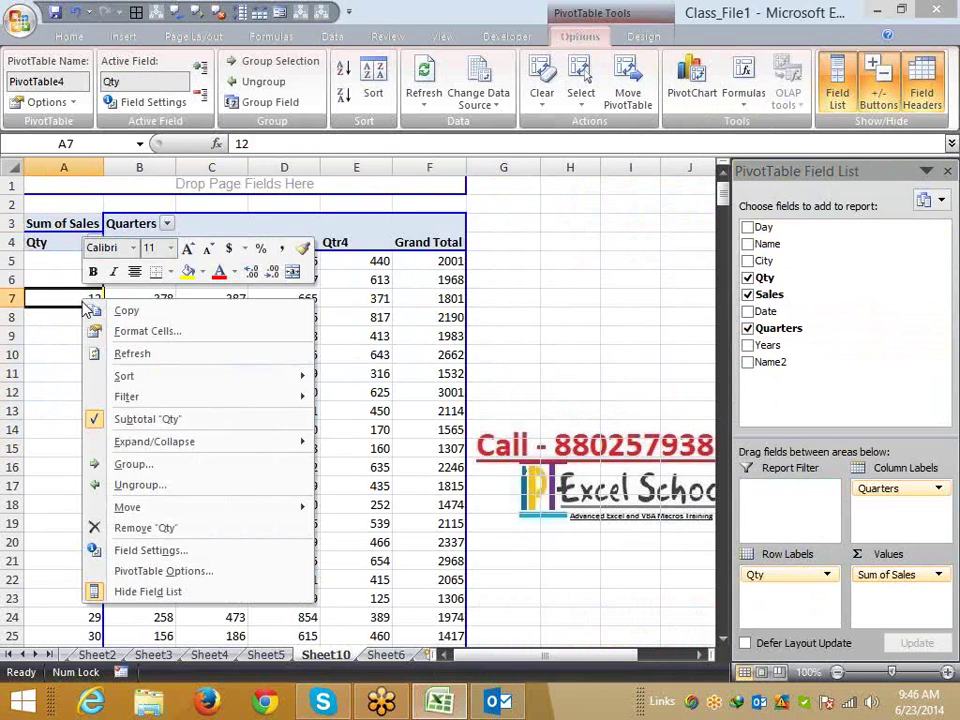
{"action": "left_click", "coordinate": [68, 264]}
{"action": "left_click", "coordinate": [68, 264]}
{"action": "scroll", "coordinate": [83, 396], "scroll_direction": "down", "scroll_amount": 14}
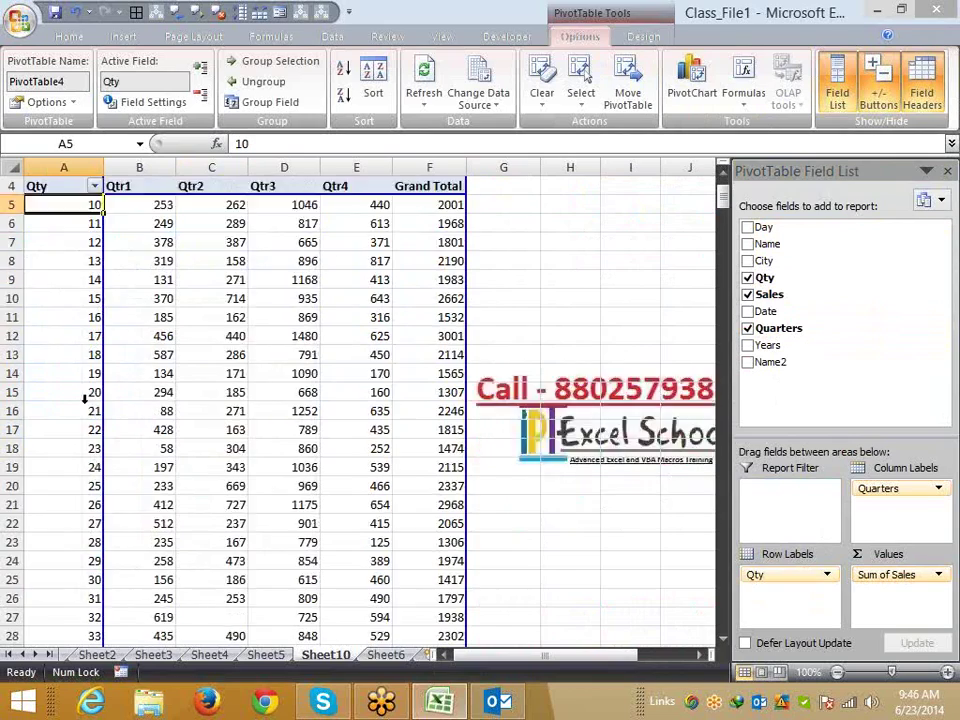
{"action": "scroll", "coordinate": [87, 432], "scroll_direction": "down", "scroll_amount": 13}
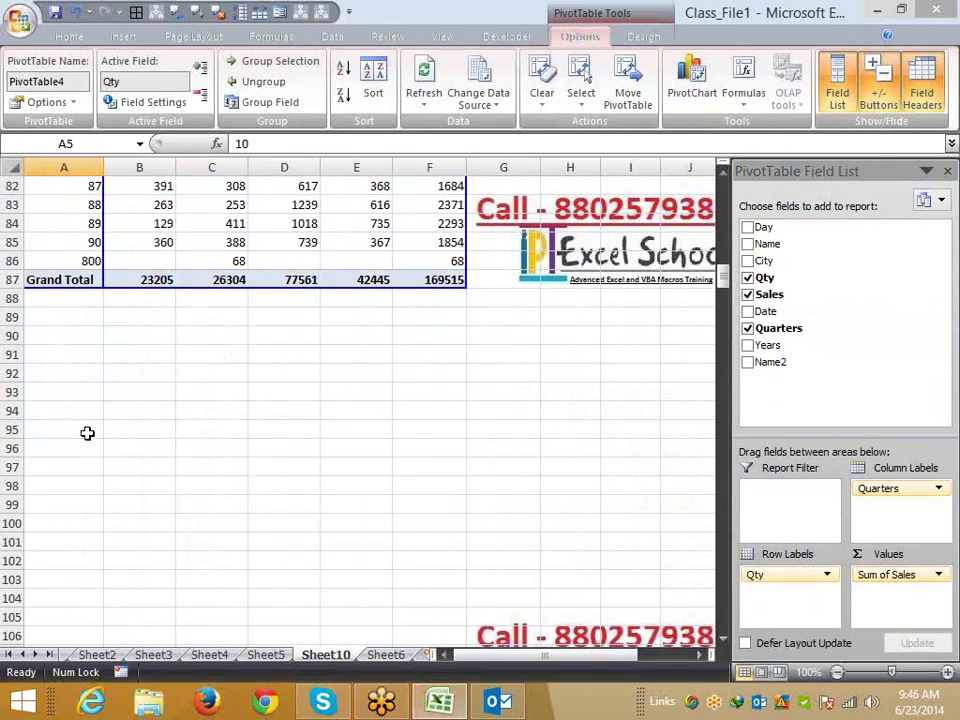
{"action": "scroll", "coordinate": [87, 432], "scroll_direction": "up", "scroll_amount": 20}
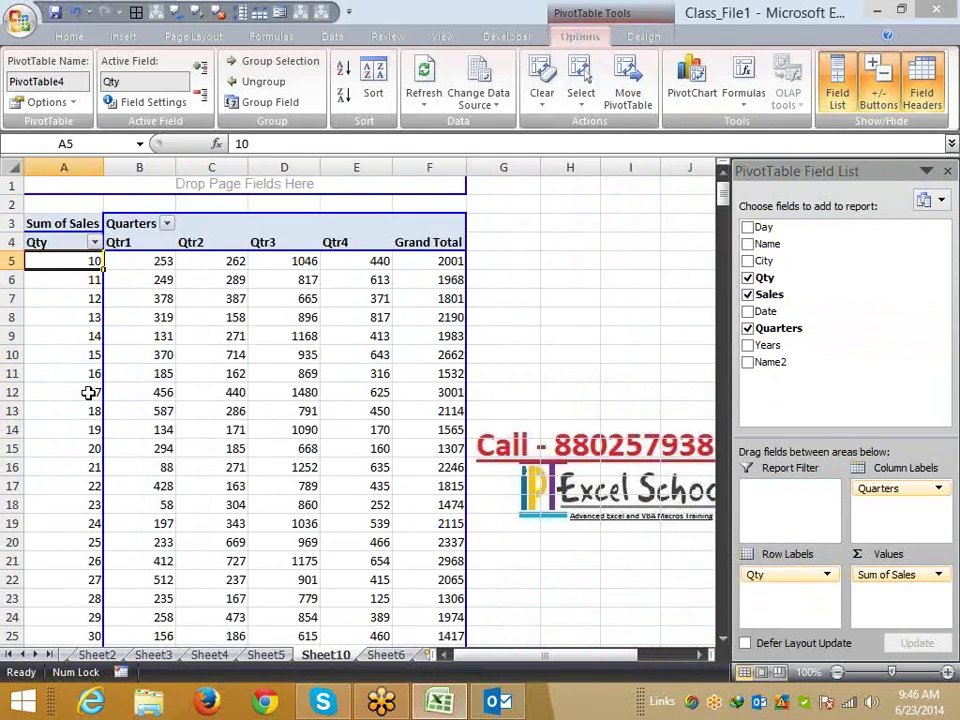
Group Qty into ranges of 10, ending at 90
{"action": "right_click", "coordinate": [88, 392]}
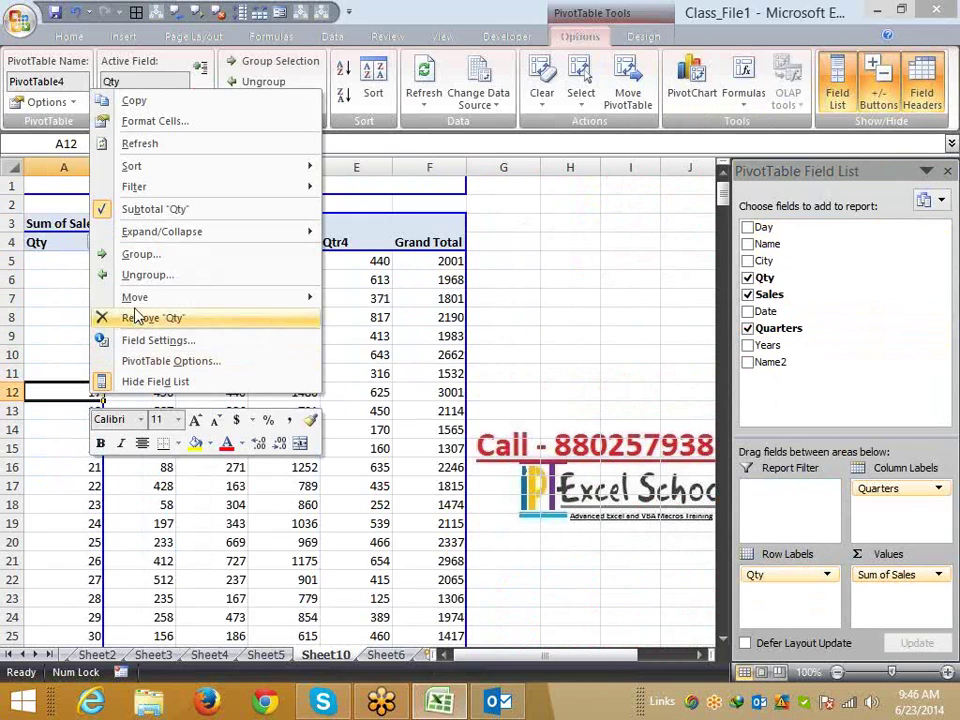
{"action": "left_click", "coordinate": [141, 254]}
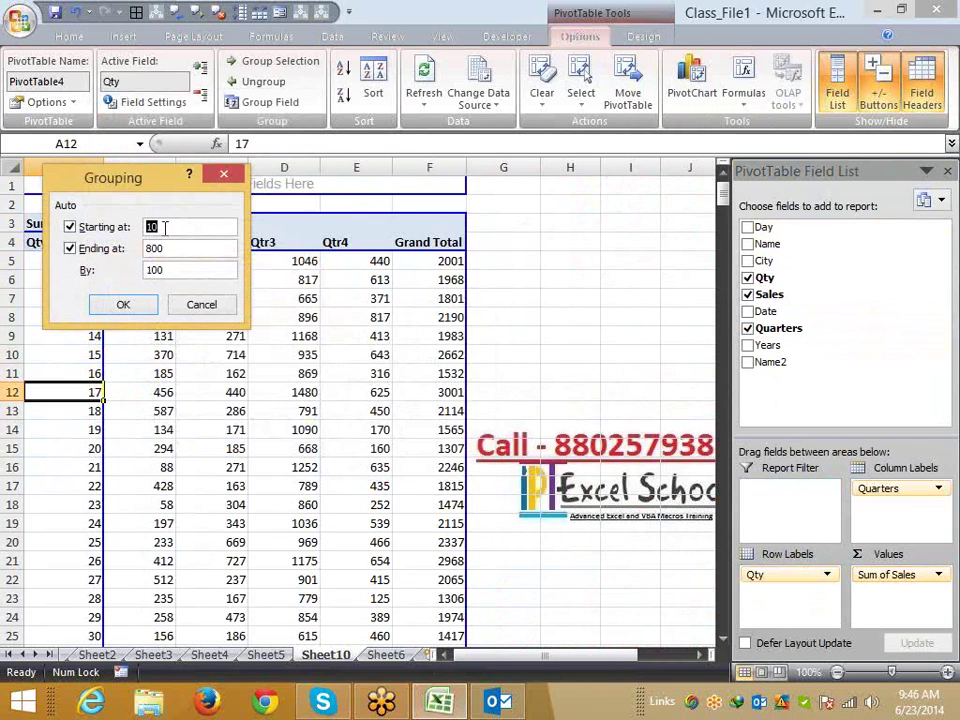
{"action": "left_click", "coordinate": [110, 250]}
{"action": "type", "text": "90"}
{"action": "left_click", "coordinate": [119, 272]}
{"action": "type", "text": "10"}
{"action": "left_click", "coordinate": [141, 305]}
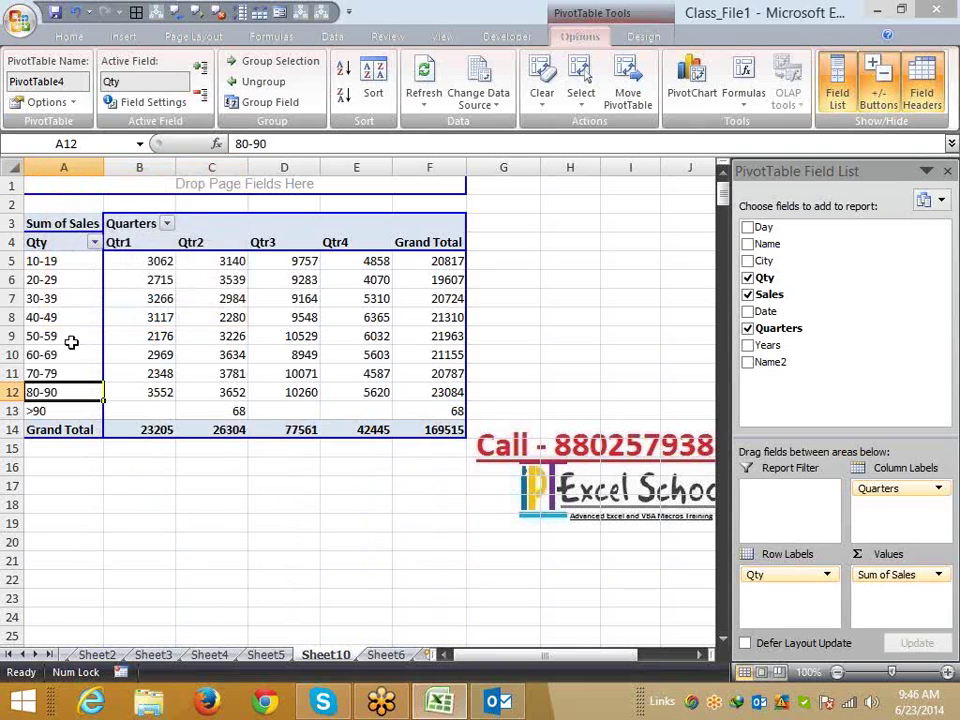
{"action": "left_click", "coordinate": [70, 340]}
Check the Qty bands' quarterly sales and grand totals, from 10-19 through 70-79
{"action": "left_click", "coordinate": [38, 260]}
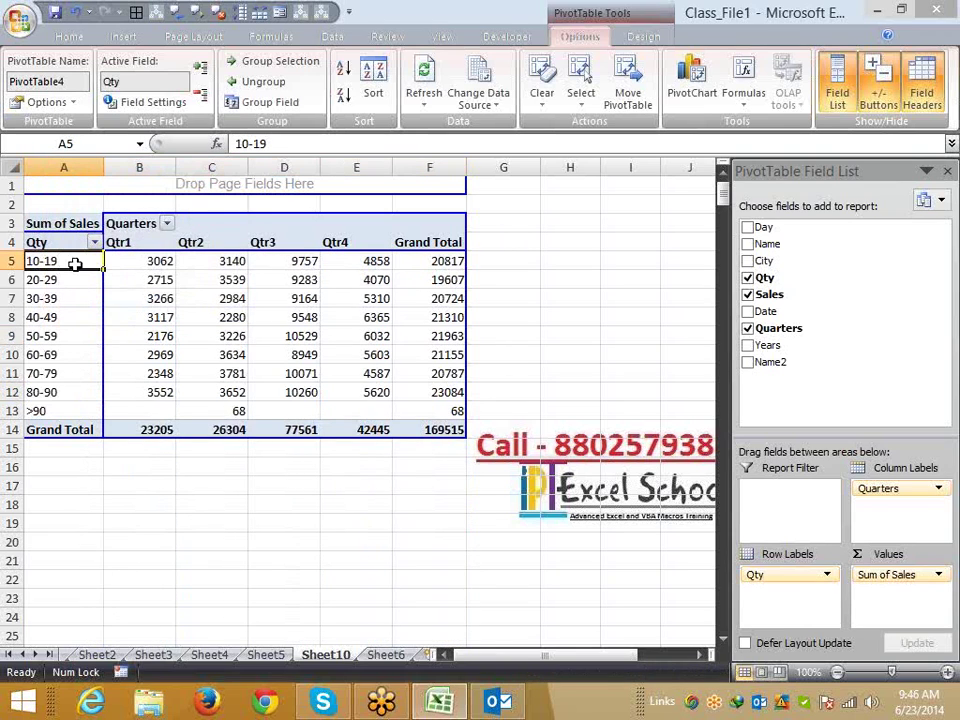
{"action": "left_click_drag", "start_coordinate": [148, 263], "coordinate": [374, 259]}
{"action": "left_click", "coordinate": [410, 261]}
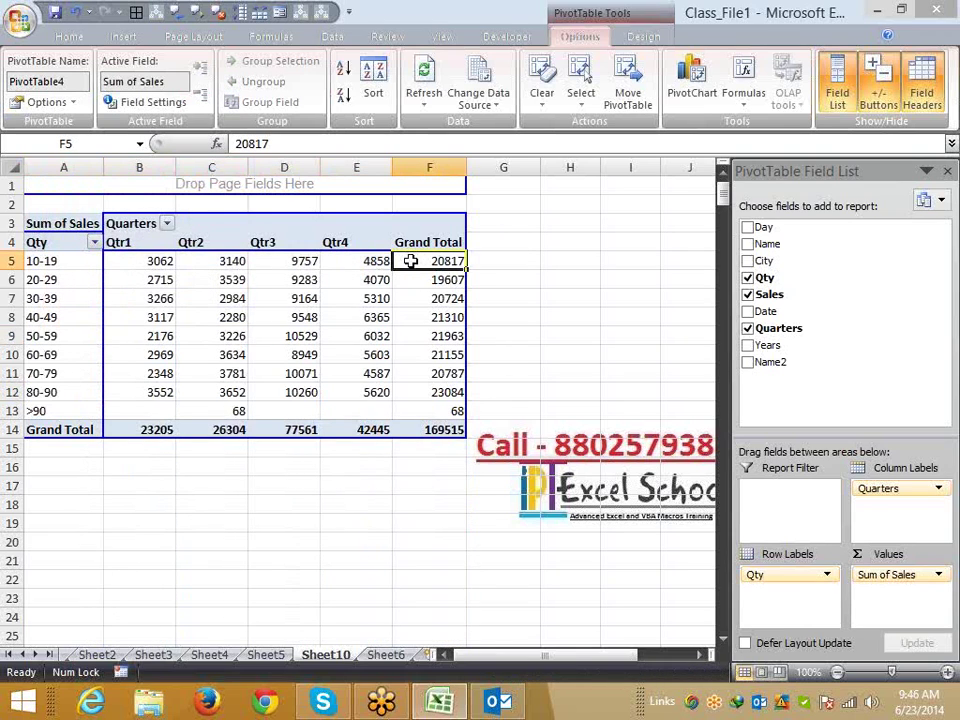
{"action": "left_click", "coordinate": [28, 280]}
{"action": "left_click", "coordinate": [431, 298]}
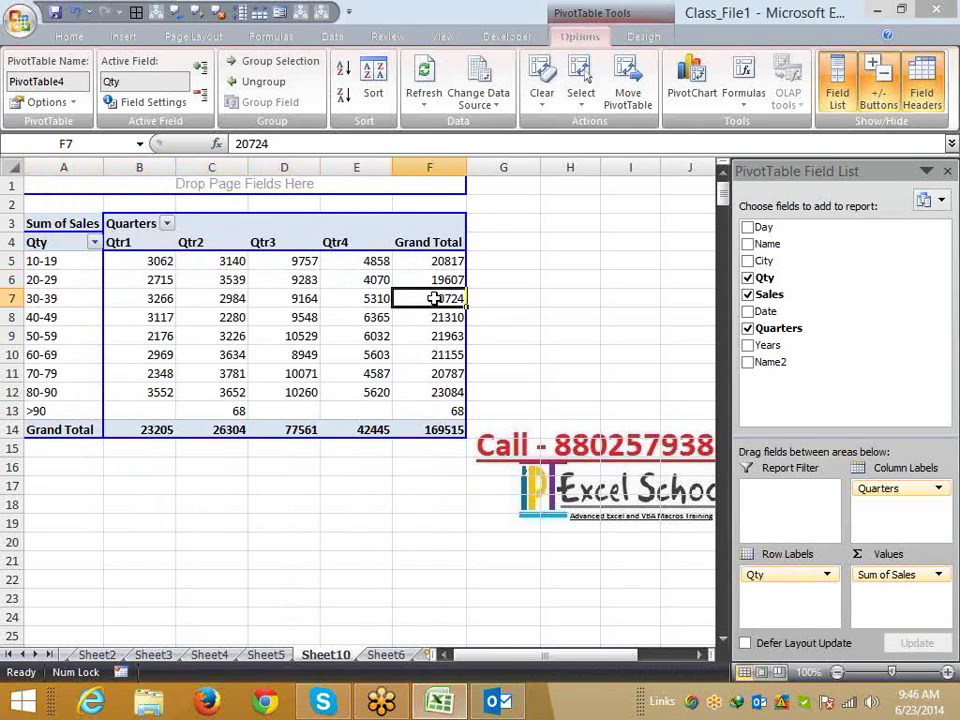
{"action": "left_click", "coordinate": [28, 298]}
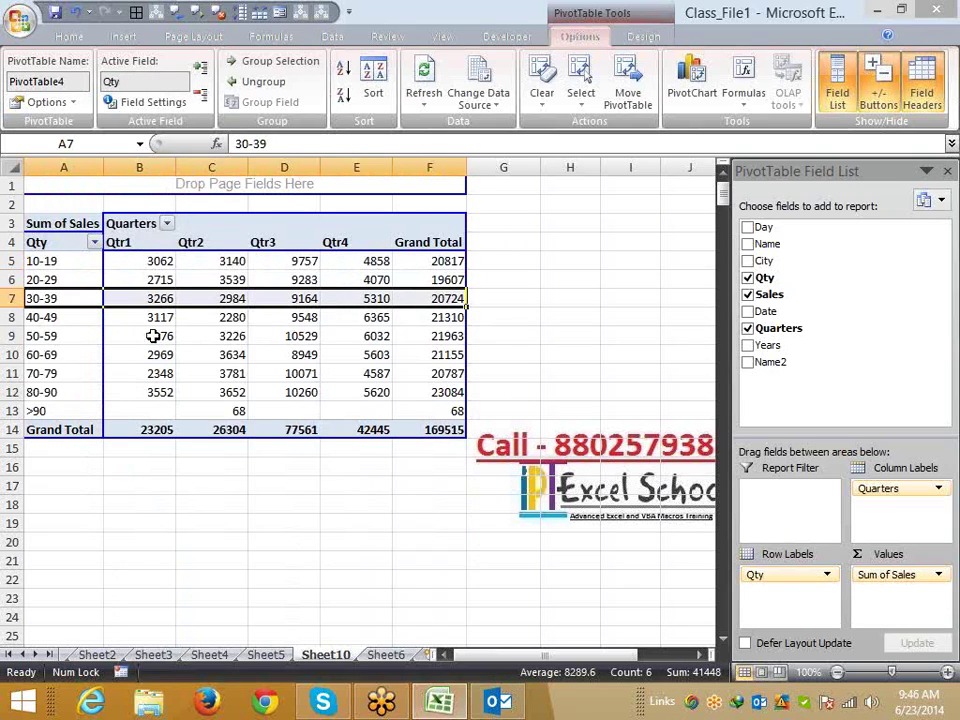
{"action": "mouse_move", "coordinate": [125, 338]}
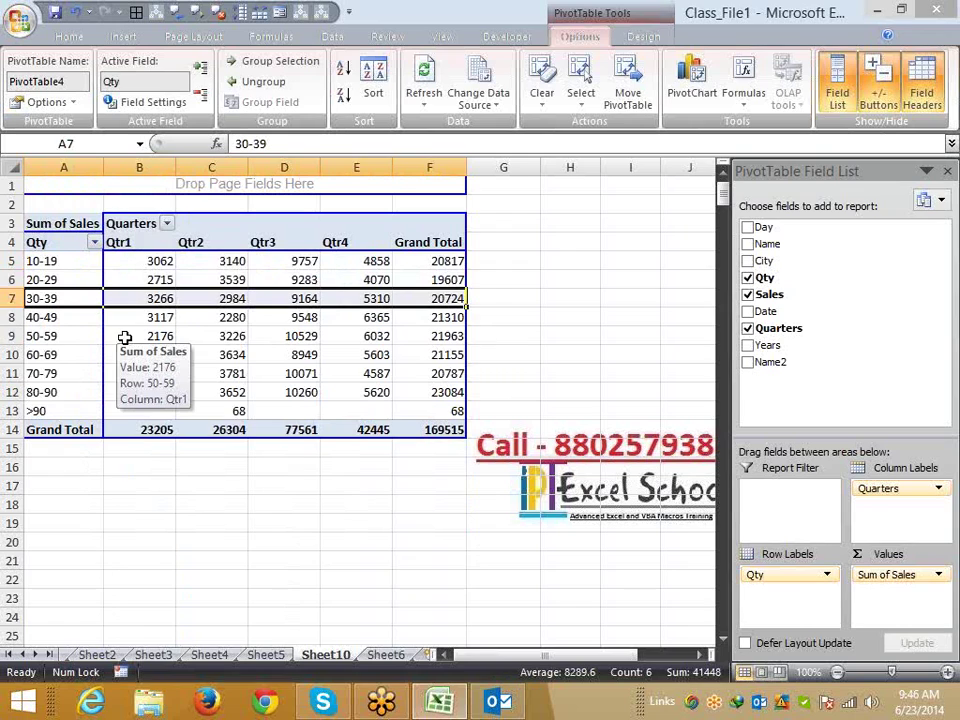
{"action": "left_click", "coordinate": [85, 320]}
{"action": "left_click", "coordinate": [79, 338]}
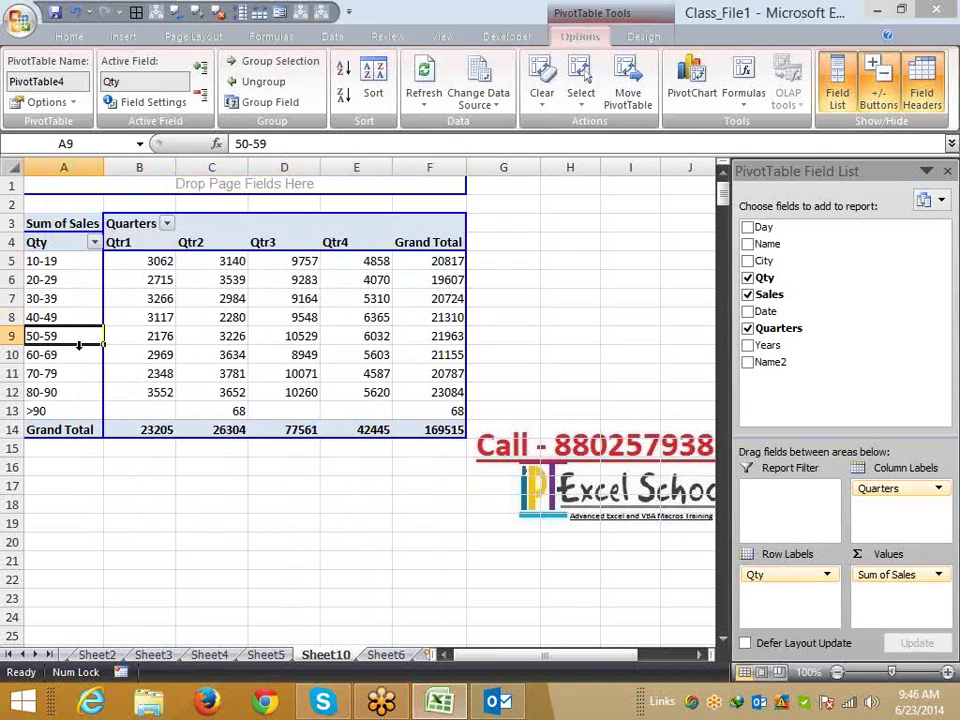
{"action": "left_click", "coordinate": [79, 347]}
{"action": "left_click", "coordinate": [74, 372]}
{"action": "mouse_move", "coordinate": [75, 354]}
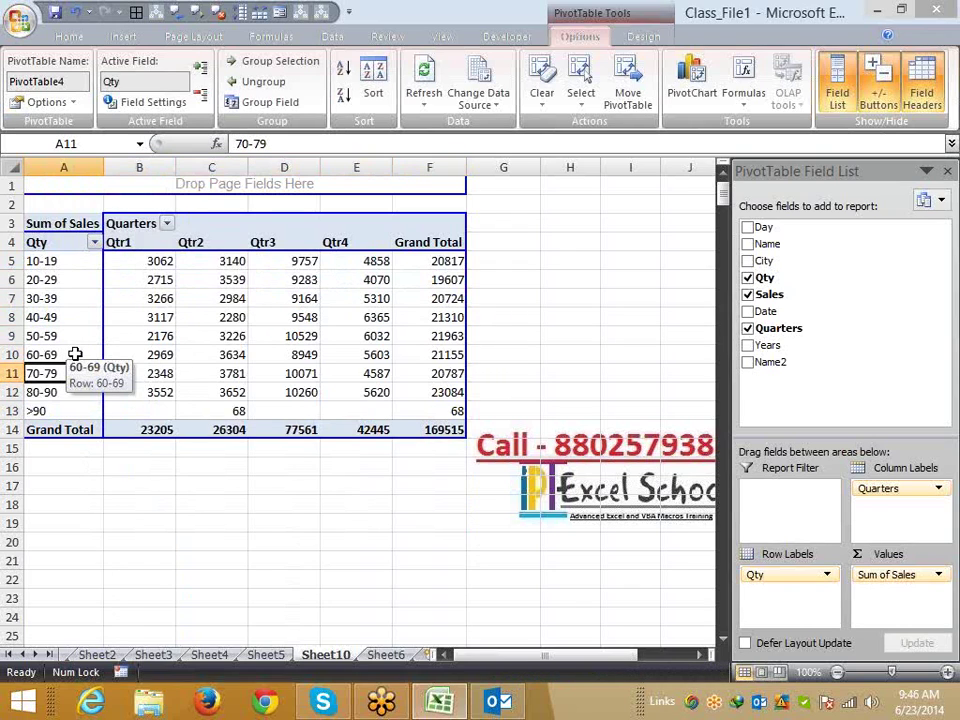
{"action": "left_click", "coordinate": [63, 280]}
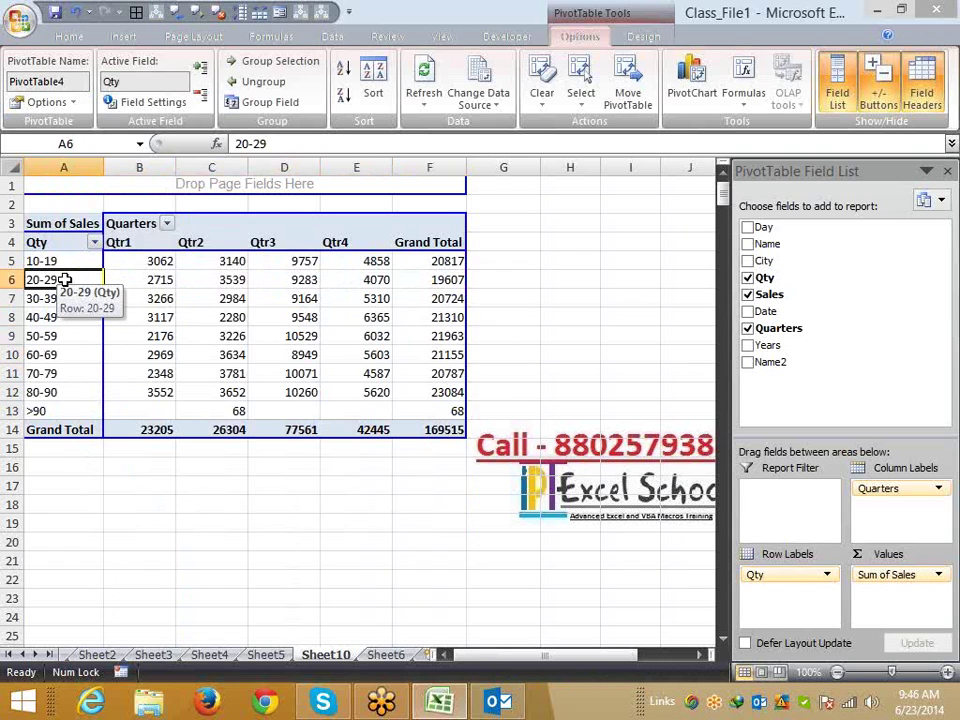
Send and receive mail in Outlook, then return to Excel
{"action": "left_click", "coordinate": [497, 700]}
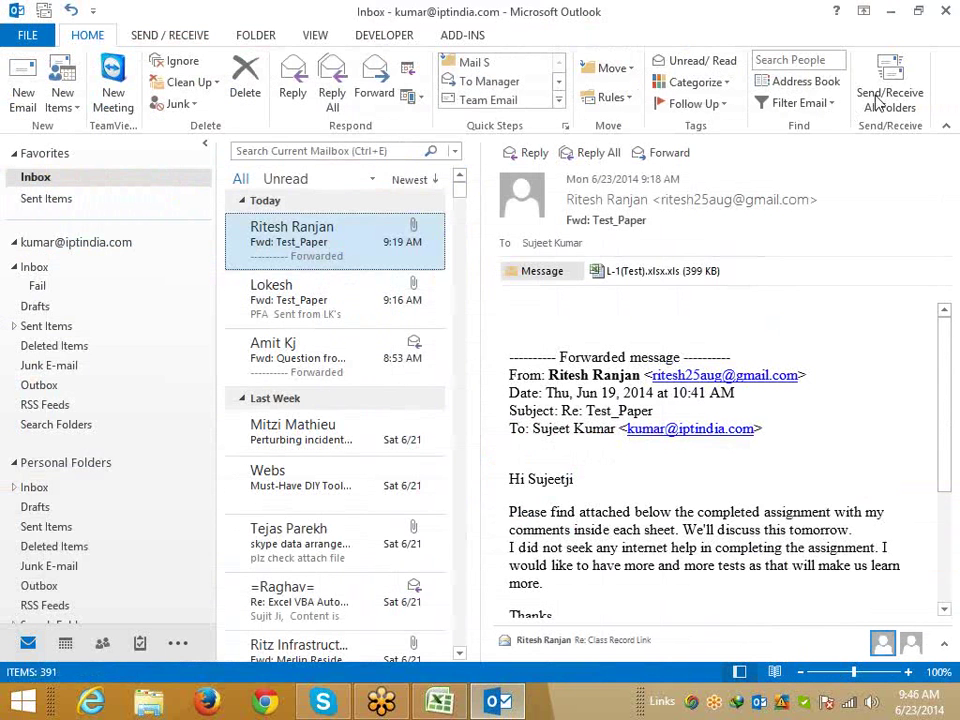
{"action": "left_click", "coordinate": [877, 100]}
{"action": "left_click", "coordinate": [439, 700]}
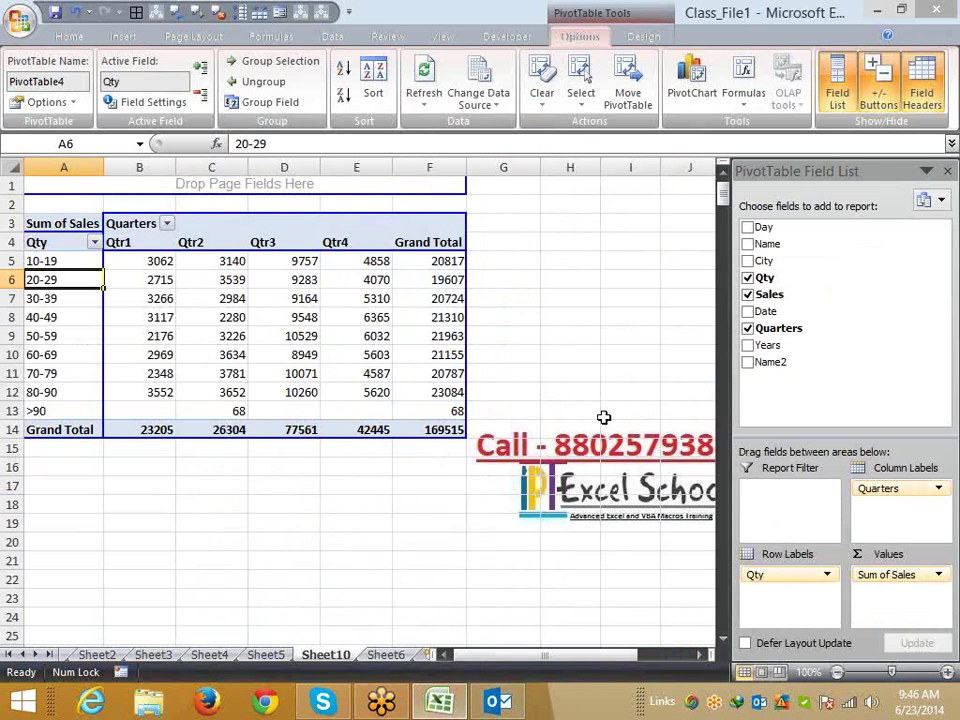
{"action": "left_click", "coordinate": [945, 54]}
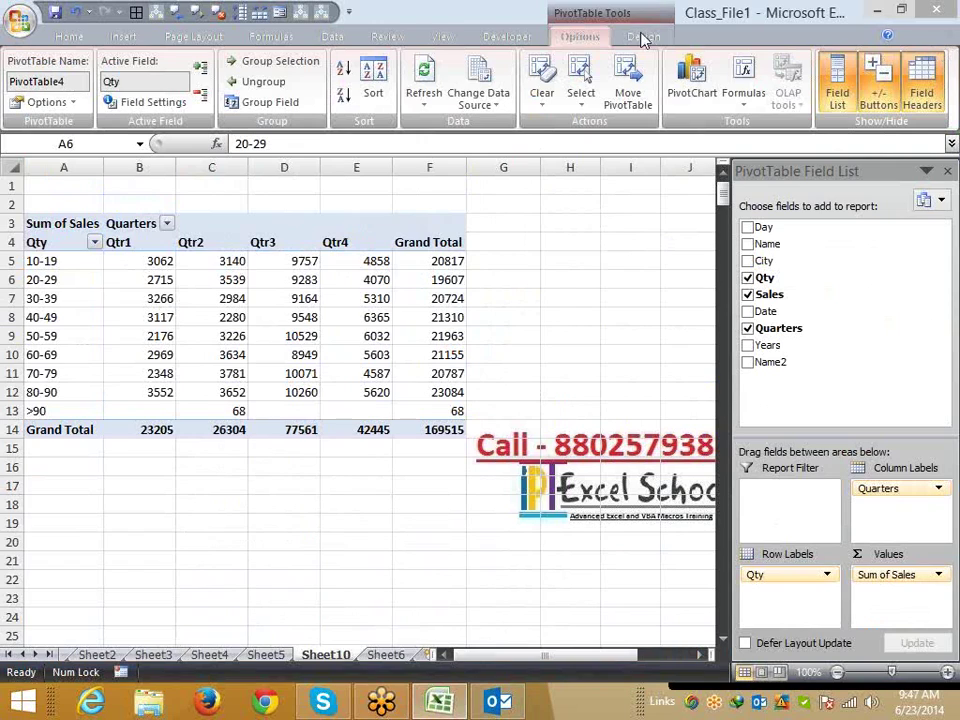
{"action": "left_click", "coordinate": [202, 267]}
{"action": "mouse_move", "coordinate": [199, 295]}
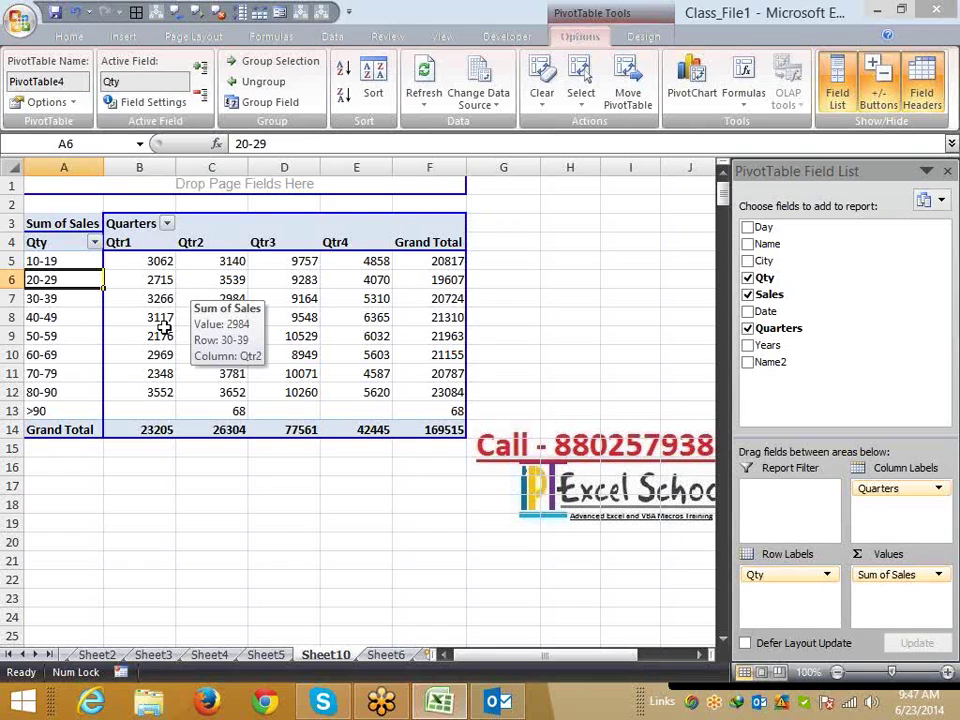
{"action": "mouse_move", "coordinate": [133, 333]}
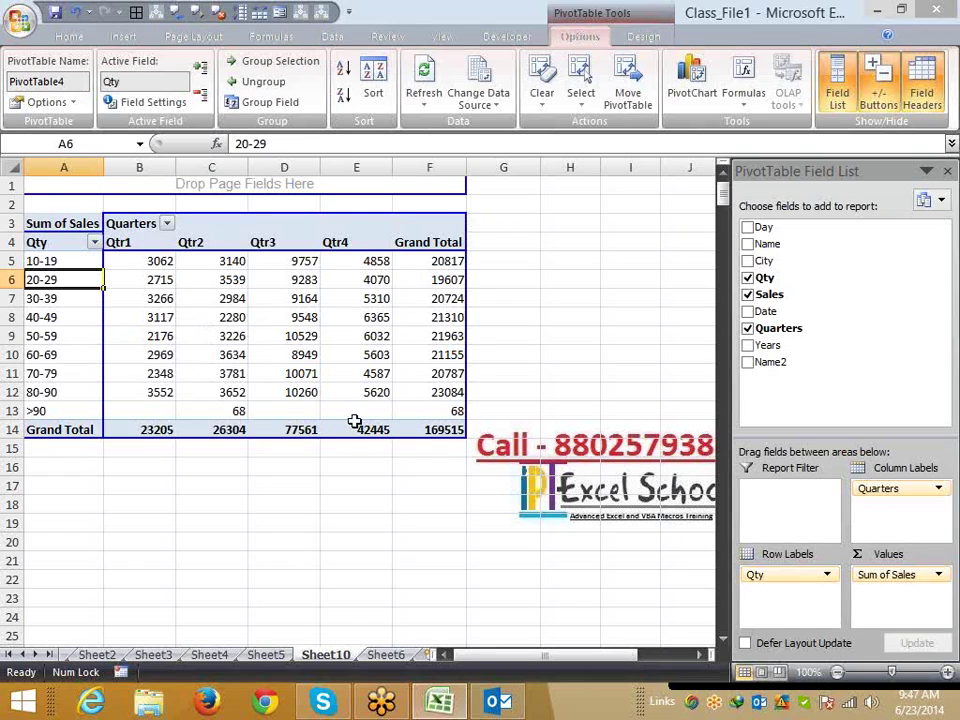
Delete the Sheet10 worksheet and confirm removing its data
{"action": "right_click", "coordinate": [337, 652]}
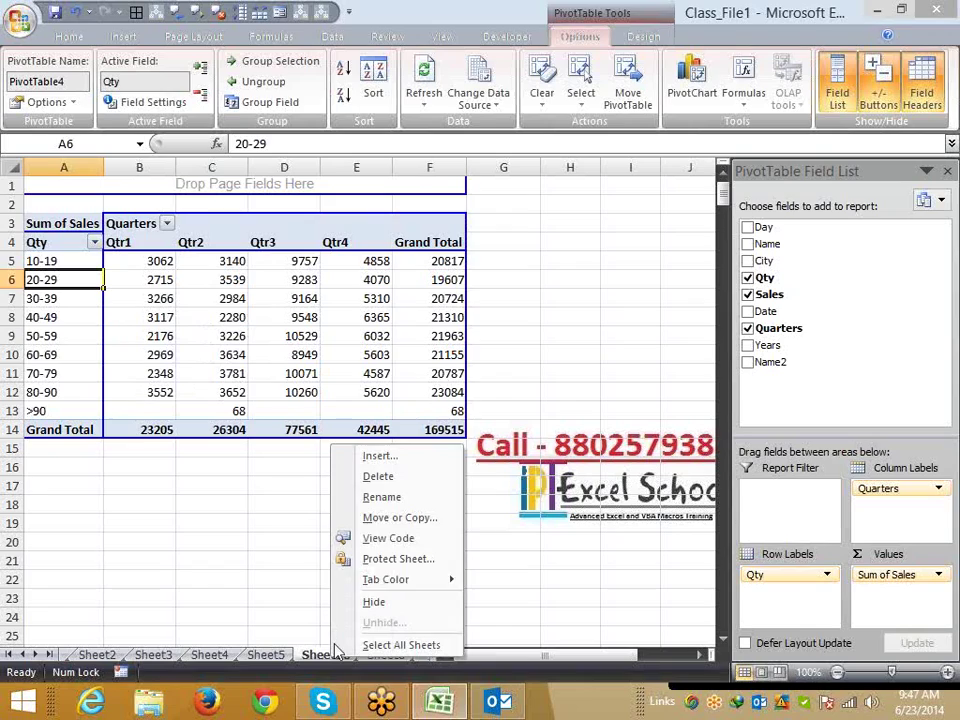
{"action": "left_click", "coordinate": [378, 476]}
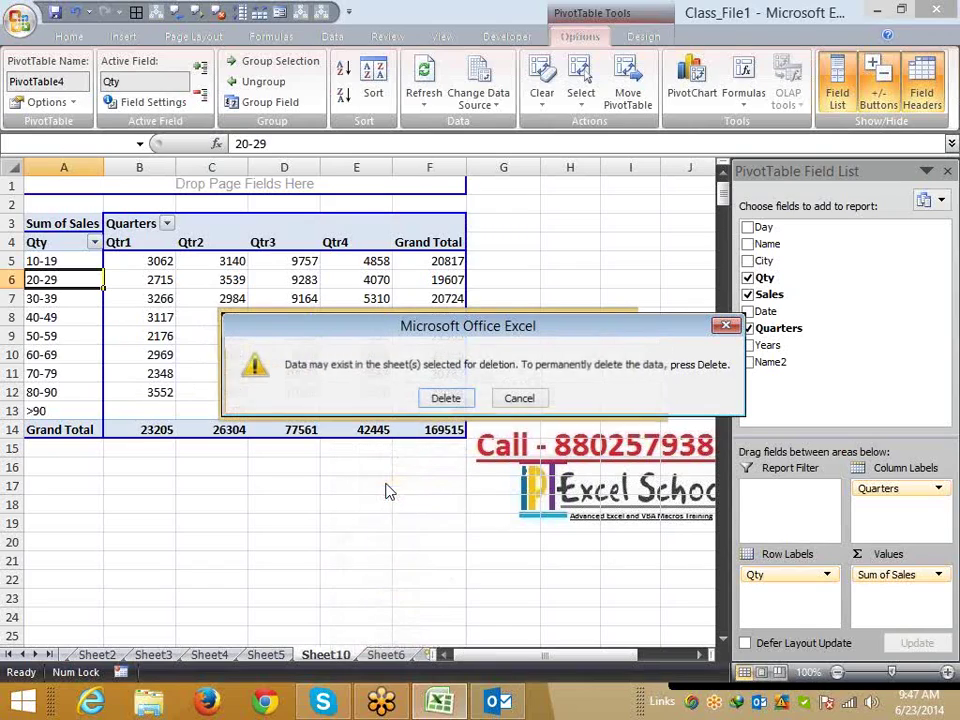
{"action": "left_click", "coordinate": [446, 399]}
{"action": "scroll", "coordinate": [354, 452], "scroll_direction": "up", "scroll_amount": 20}
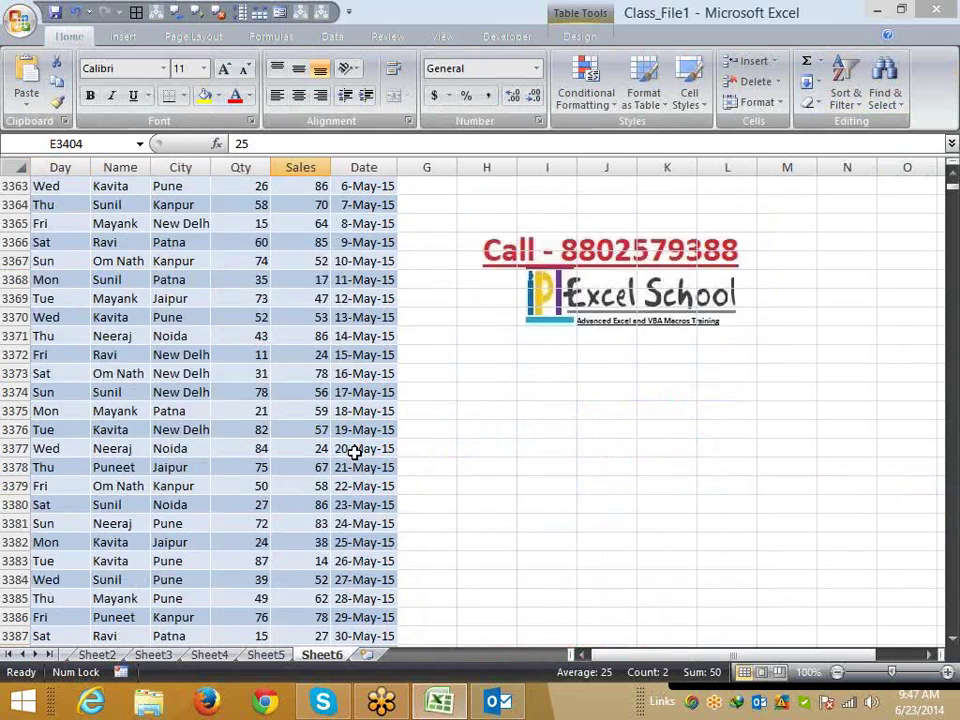
{"action": "scroll", "coordinate": [131, 290], "scroll_direction": "up", "scroll_amount": 4}
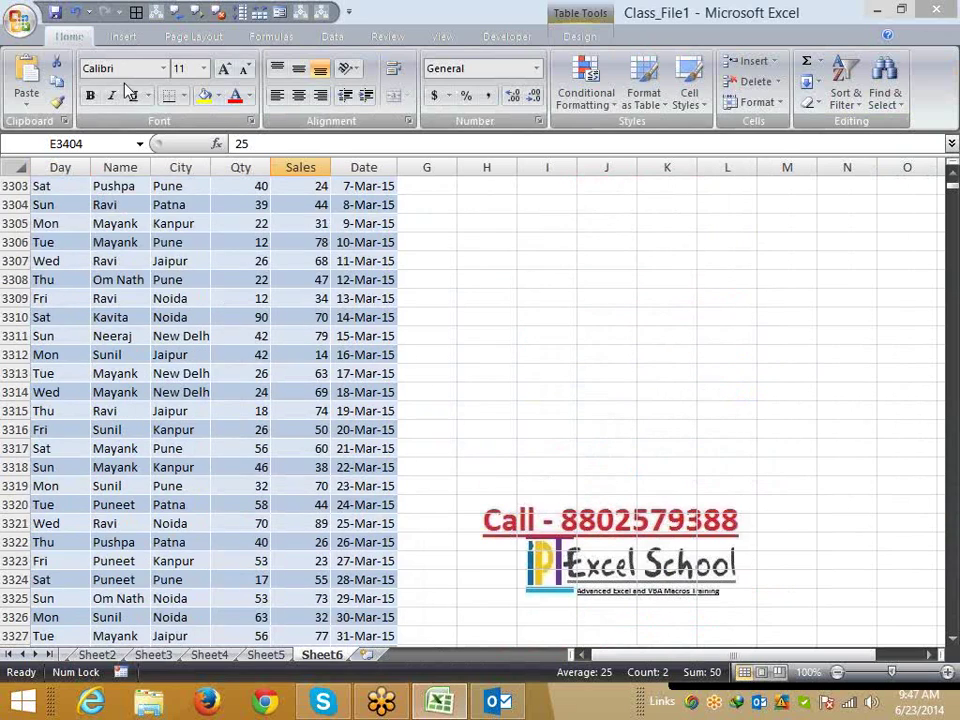
Insert a new PivotTable from Table2 on a new worksheet
{"action": "left_click", "coordinate": [122, 37]}
{"action": "left_click", "coordinate": [33, 72]}
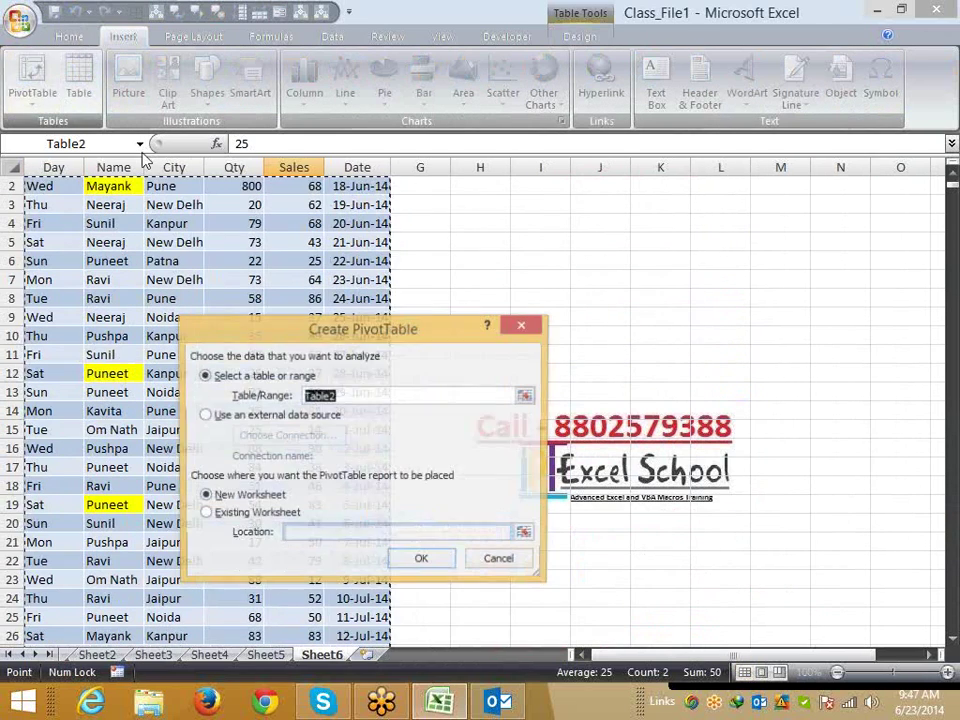
{"action": "left_click", "coordinate": [423, 562]}
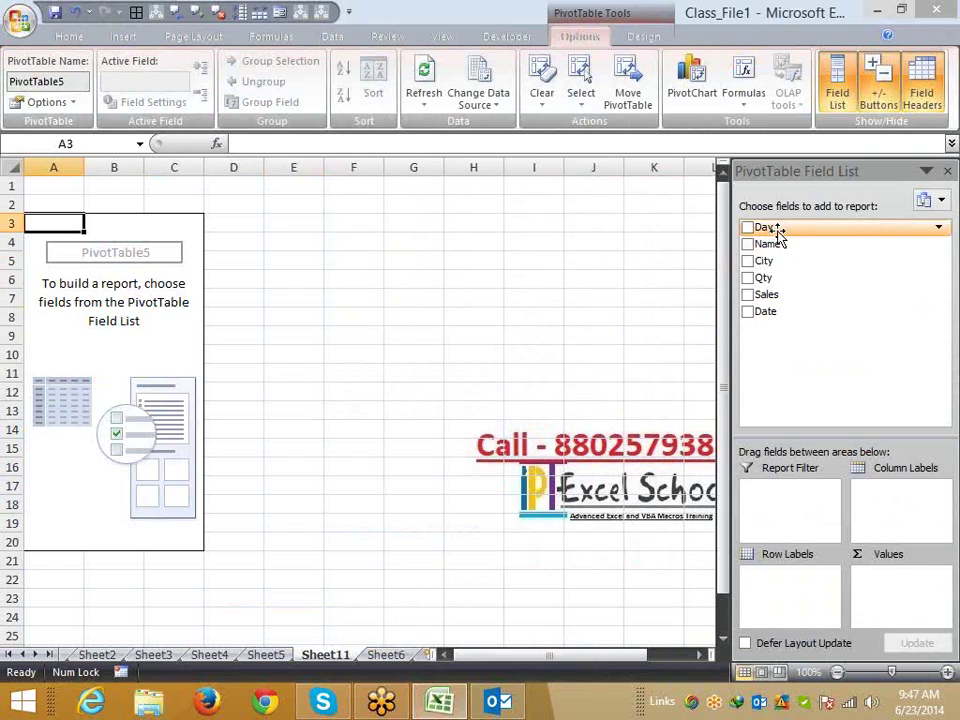
Put Day and Name in rows, Sum of Sales in values, and Date and City as filters
{"action": "left_click_drag", "start_coordinate": [780, 229], "coordinate": [776, 574]}
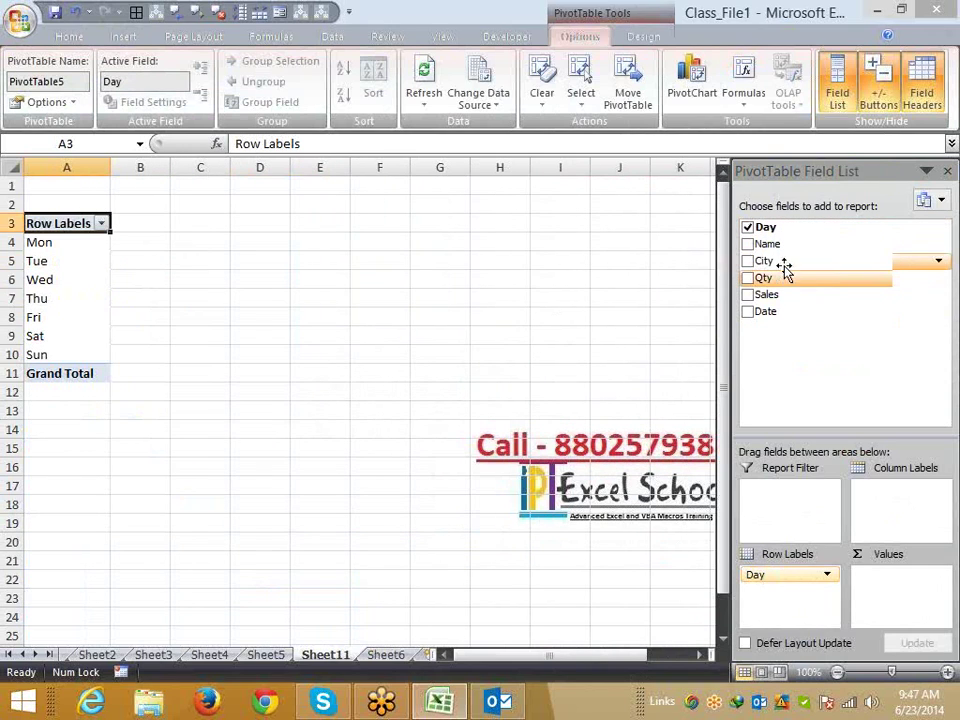
{"action": "left_click_drag", "start_coordinate": [770, 244], "coordinate": [778, 596]}
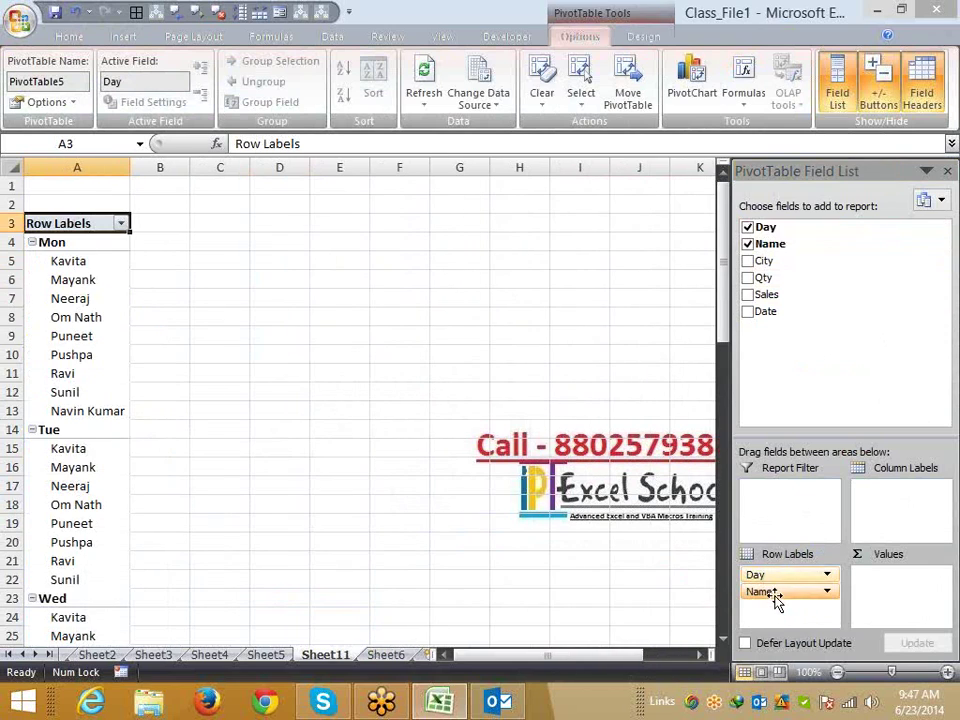
{"action": "left_click_drag", "start_coordinate": [766, 262], "coordinate": [800, 612]}
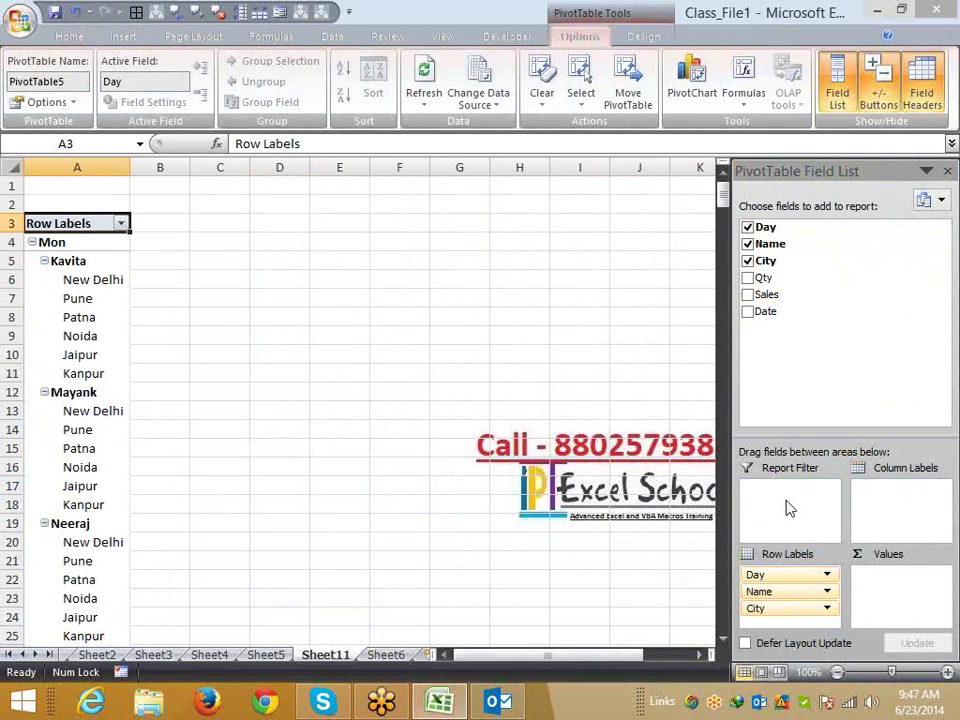
{"action": "left_click_drag", "start_coordinate": [766, 294], "coordinate": [885, 583]}
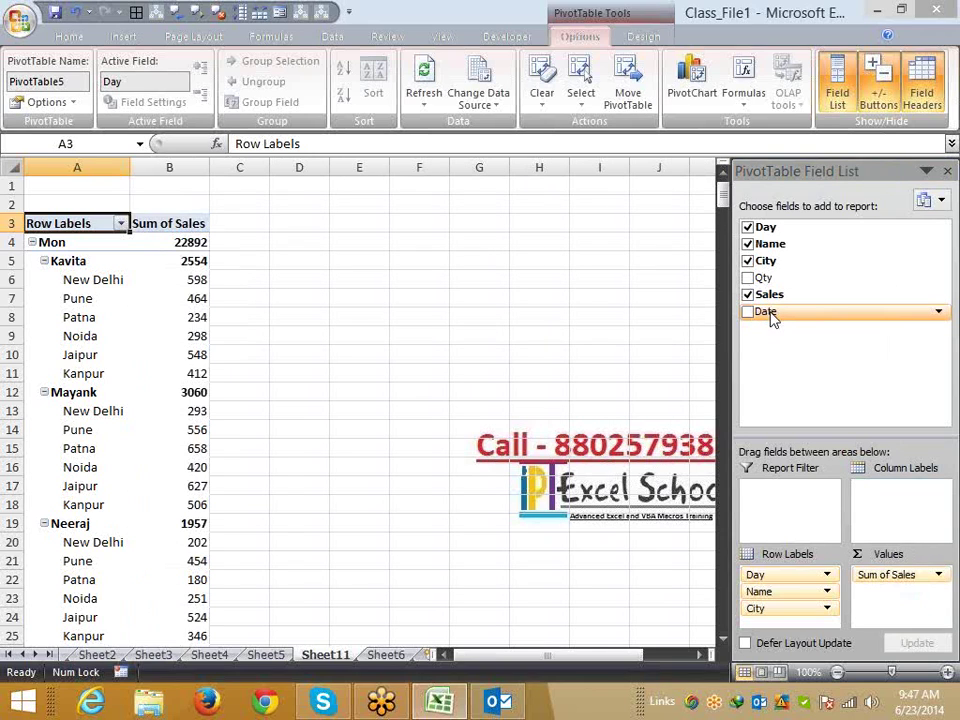
{"action": "left_click_drag", "start_coordinate": [772, 318], "coordinate": [797, 508]}
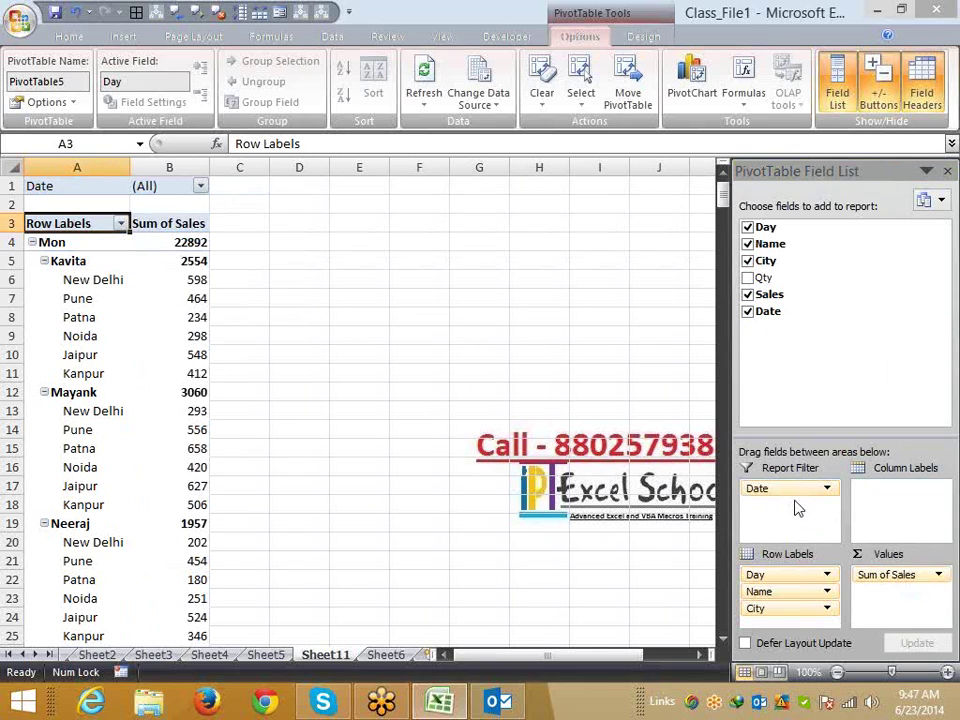
{"action": "left_click_drag", "start_coordinate": [791, 610], "coordinate": [790, 505]}
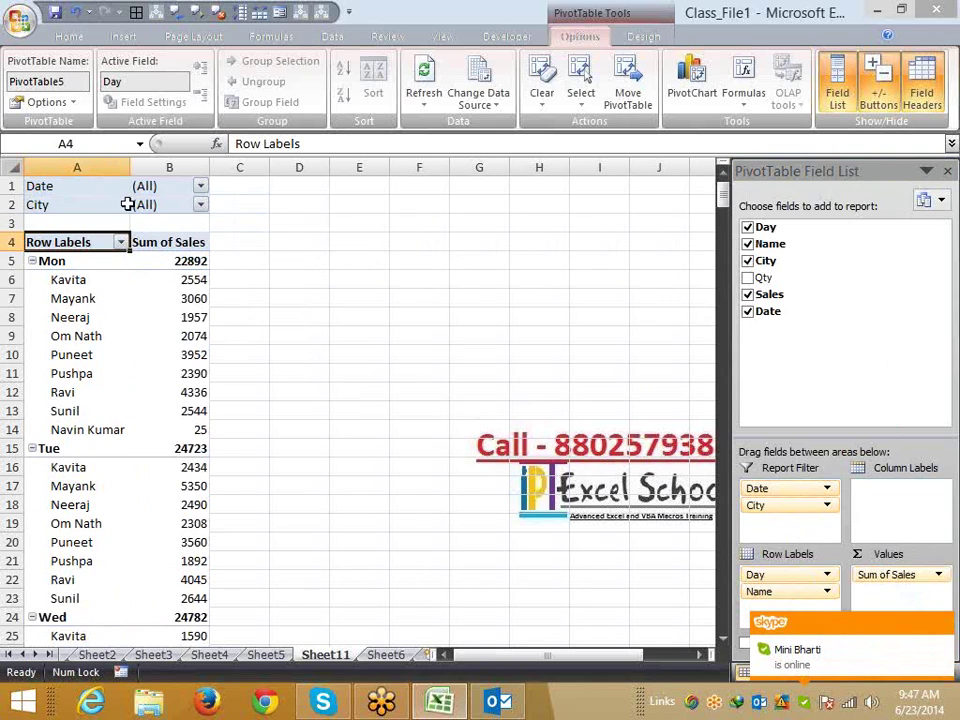
{"action": "left_click", "coordinate": [160, 204]}
{"action": "left_click", "coordinate": [200, 187]}
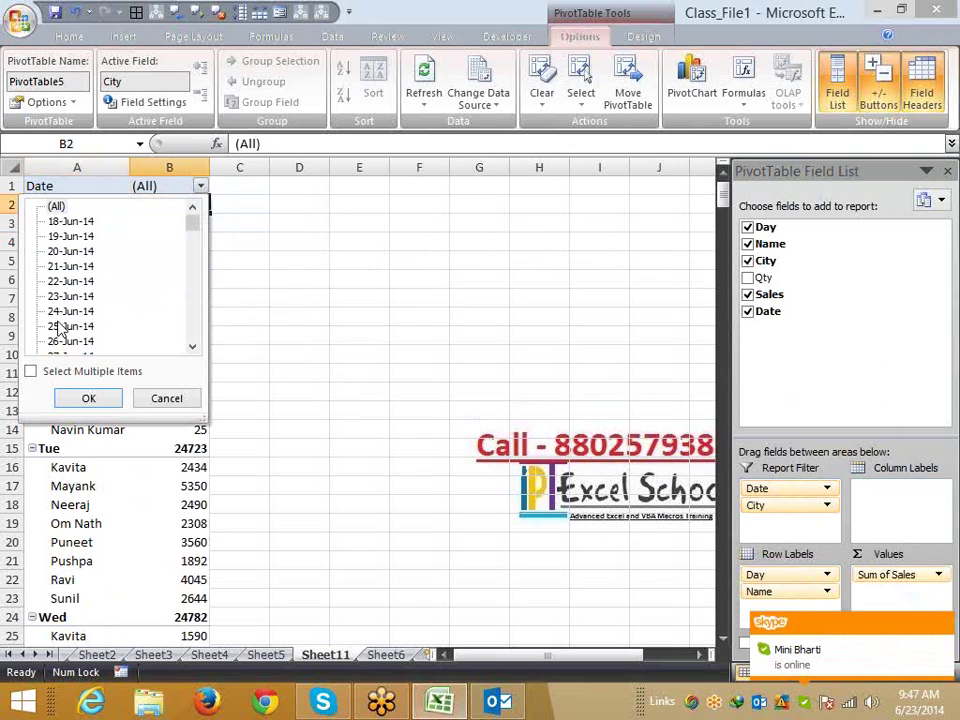
{"action": "left_click", "coordinate": [70, 281]}
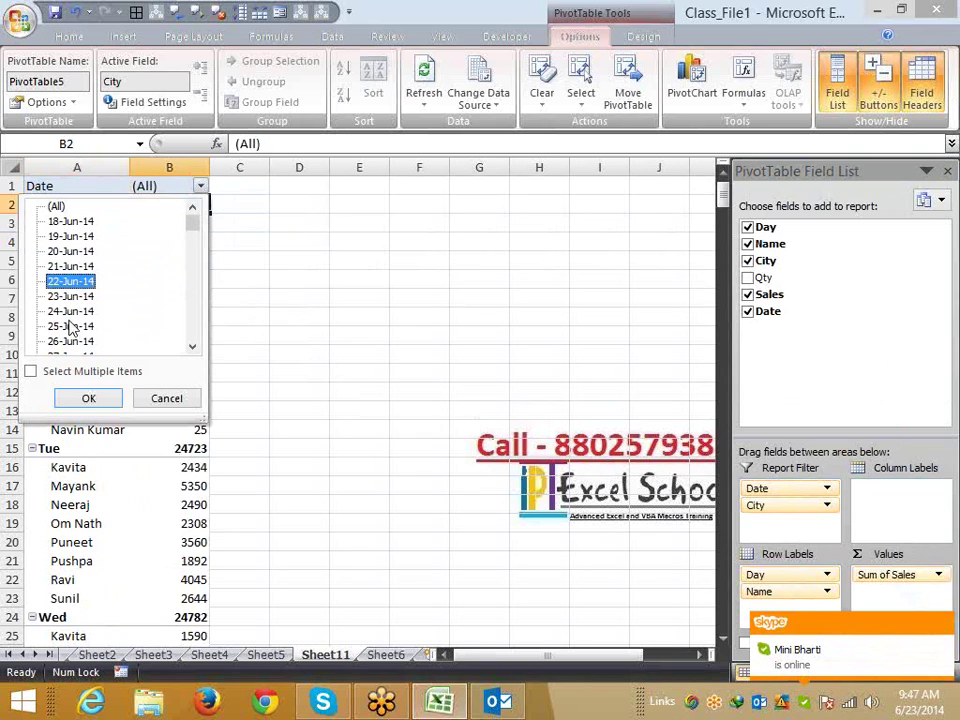
{"action": "left_click", "coordinate": [88, 398]}
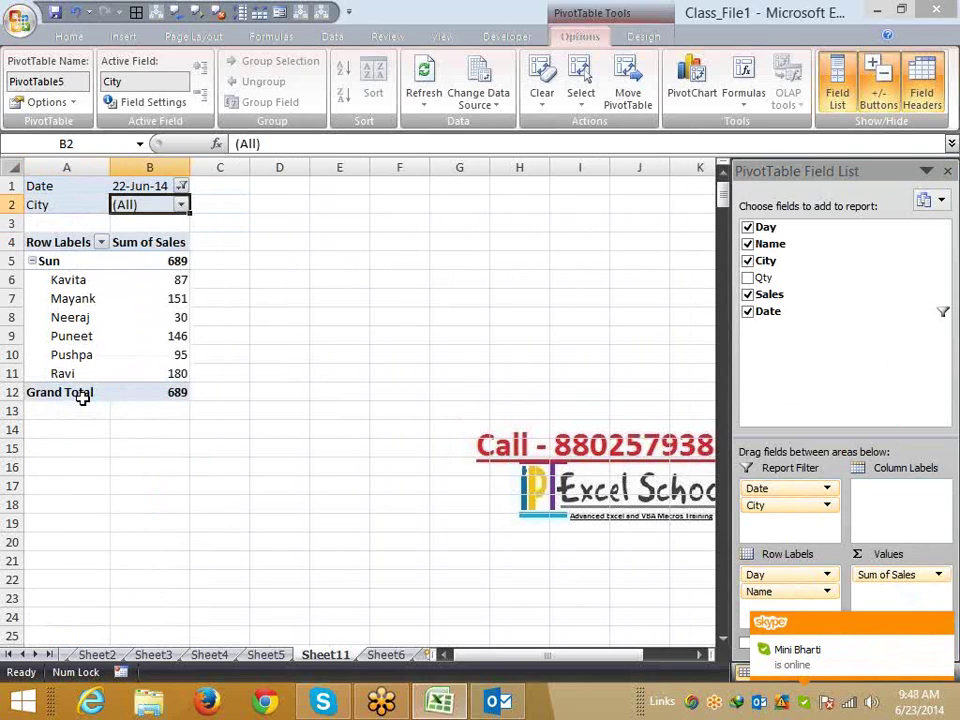
{"action": "left_click", "coordinate": [181, 186]}
{"action": "left_click", "coordinate": [52, 311]}
{"action": "left_click", "coordinate": [88, 398]}
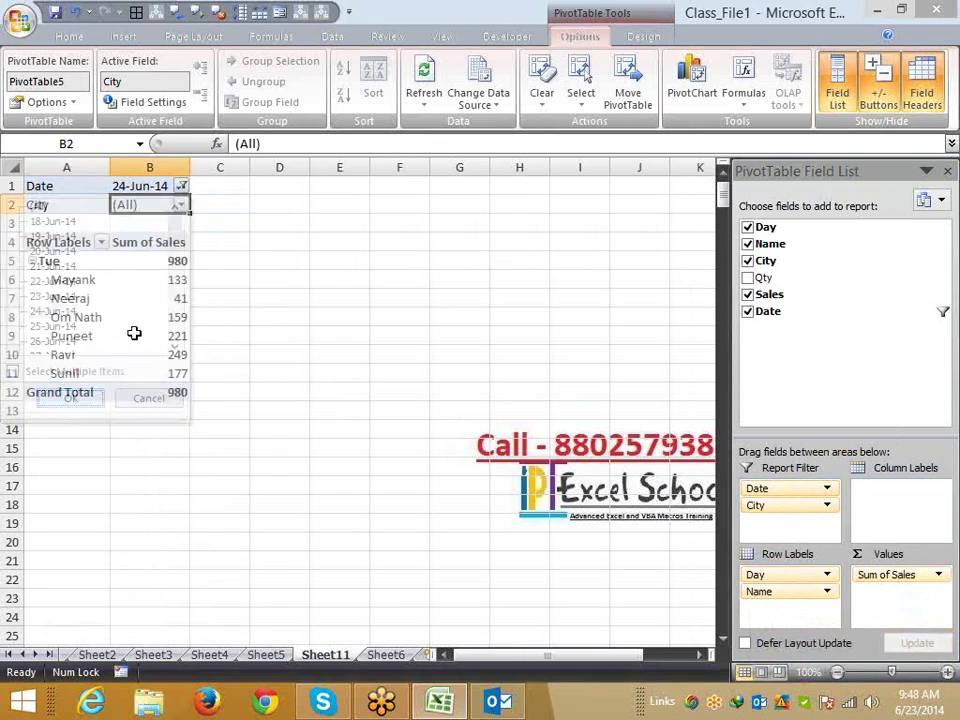
{"action": "left_click", "coordinate": [181, 186]}
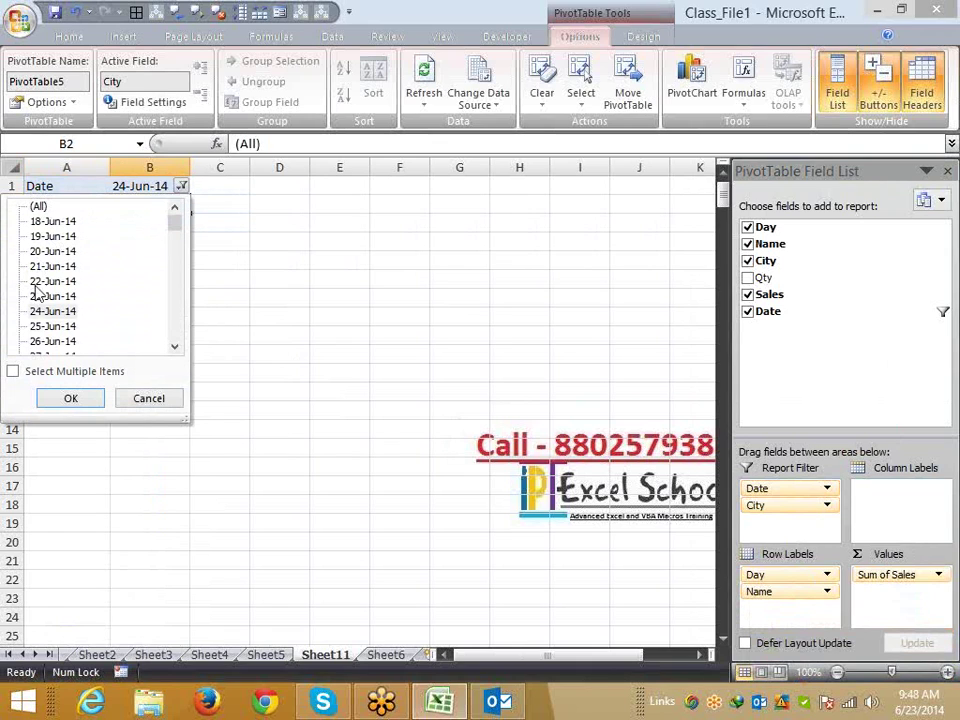
{"action": "left_click", "coordinate": [13, 372]}
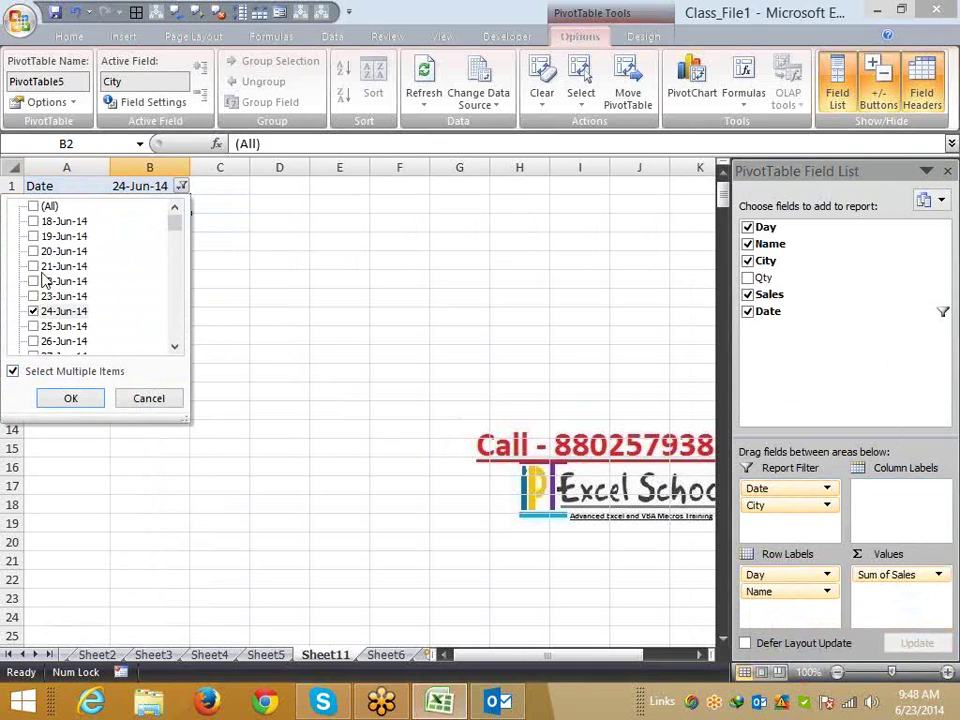
{"action": "left_click", "coordinate": [33, 281]}
{"action": "left_click", "coordinate": [33, 296]}
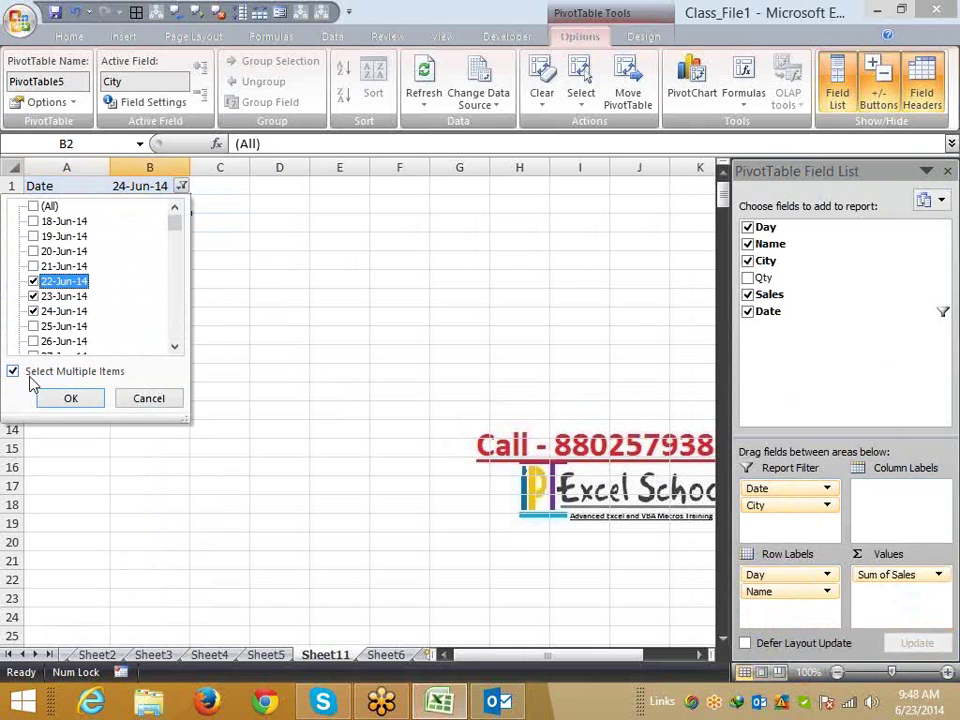
{"action": "left_click", "coordinate": [66, 398]}
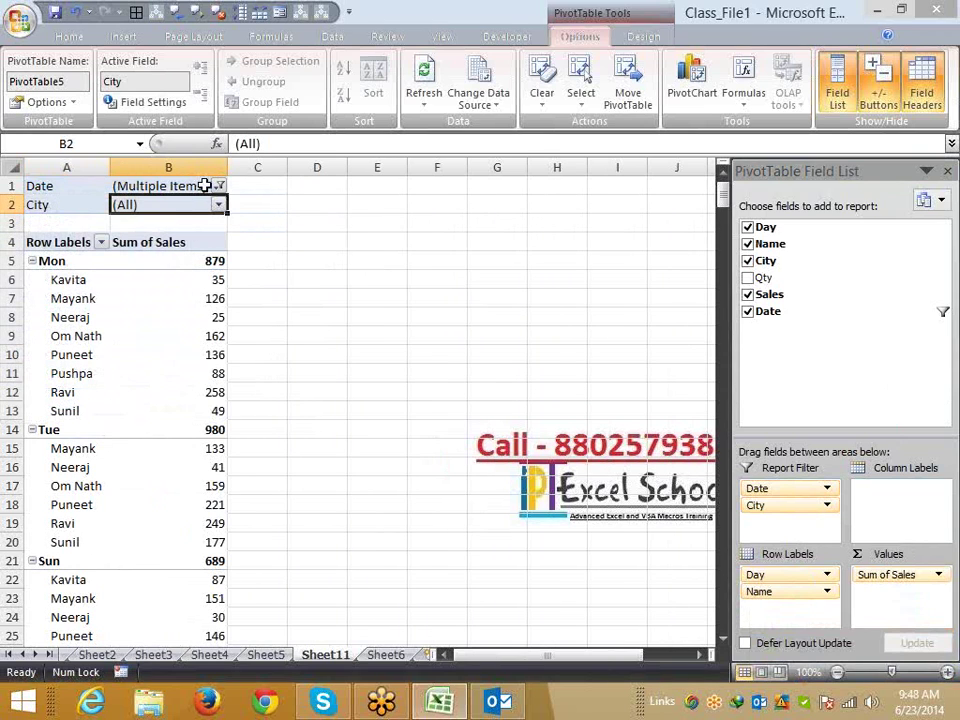
{"action": "left_click", "coordinate": [218, 186]}
{"action": "left_click", "coordinate": [69, 281]}
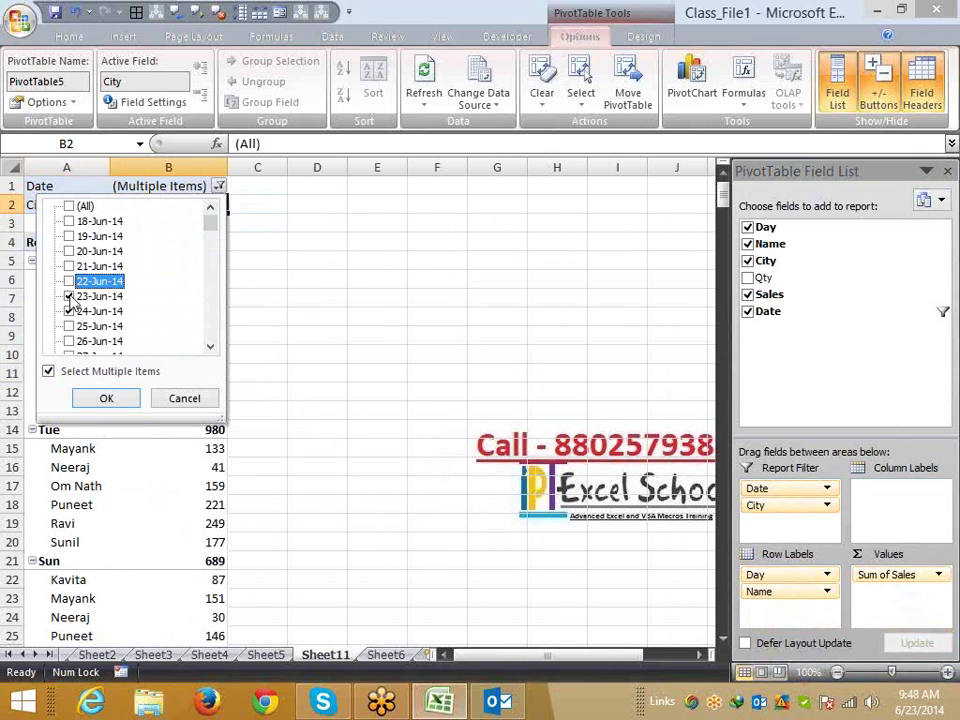
{"action": "left_click", "coordinate": [69, 296]}
{"action": "left_click", "coordinate": [69, 311]}
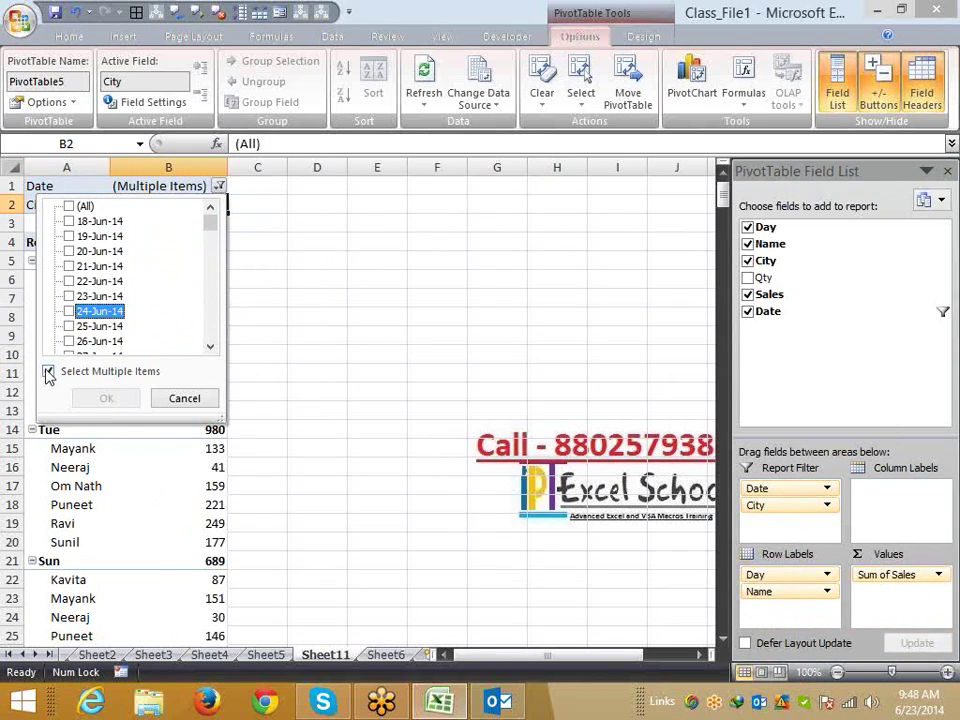
{"action": "left_click", "coordinate": [47, 372]}
{"action": "left_click", "coordinate": [82, 397]}
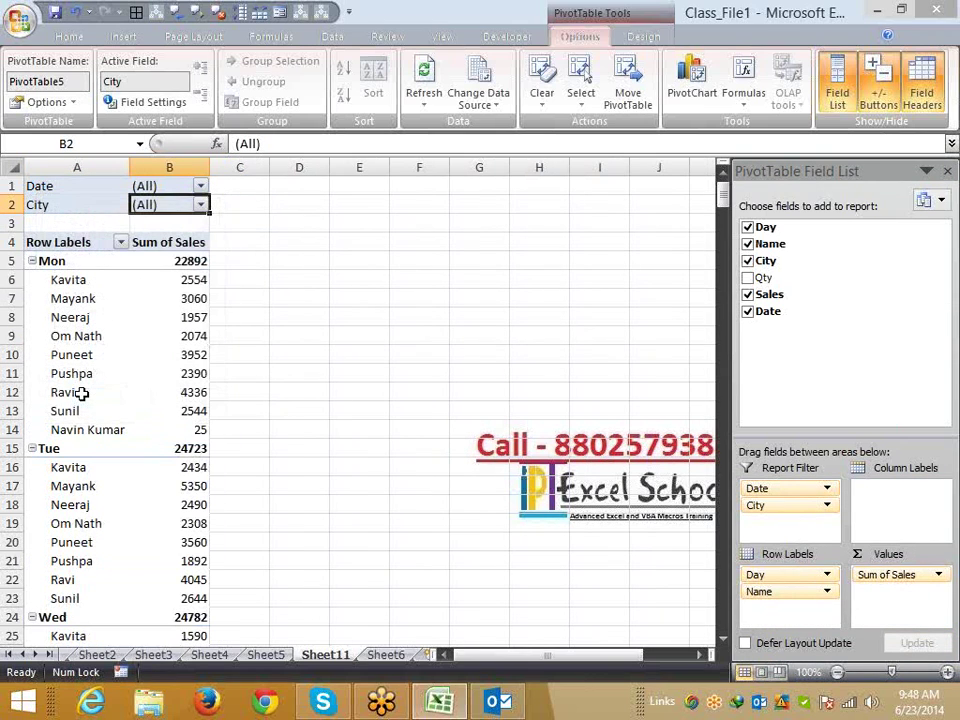
{"action": "left_click", "coordinate": [200, 187]}
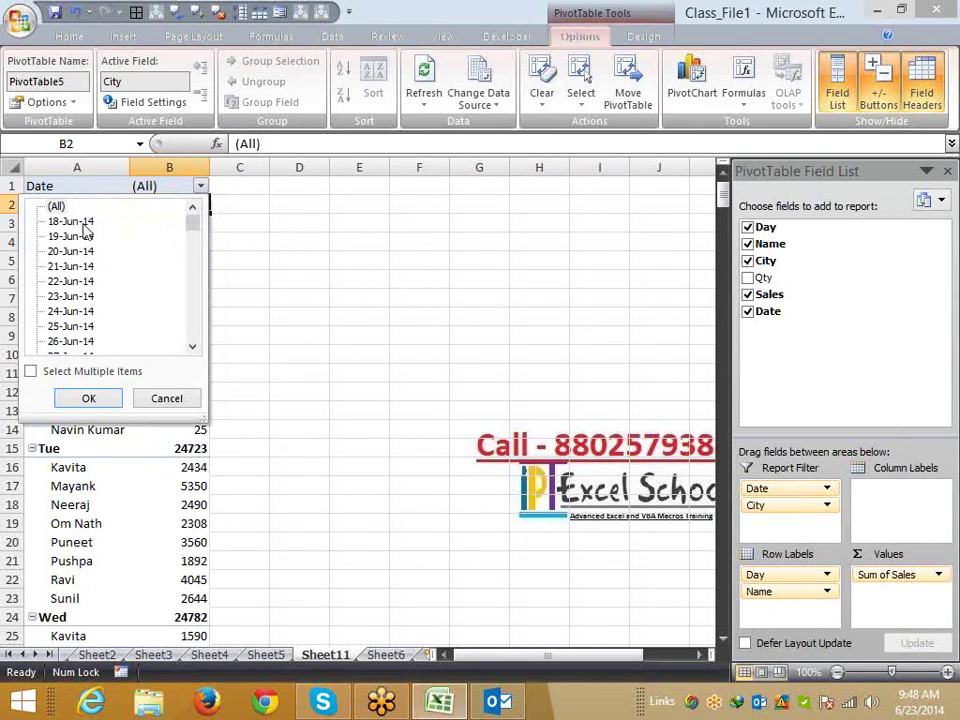
{"action": "left_click", "coordinate": [107, 425]}
{"action": "left_click", "coordinate": [95, 372]}
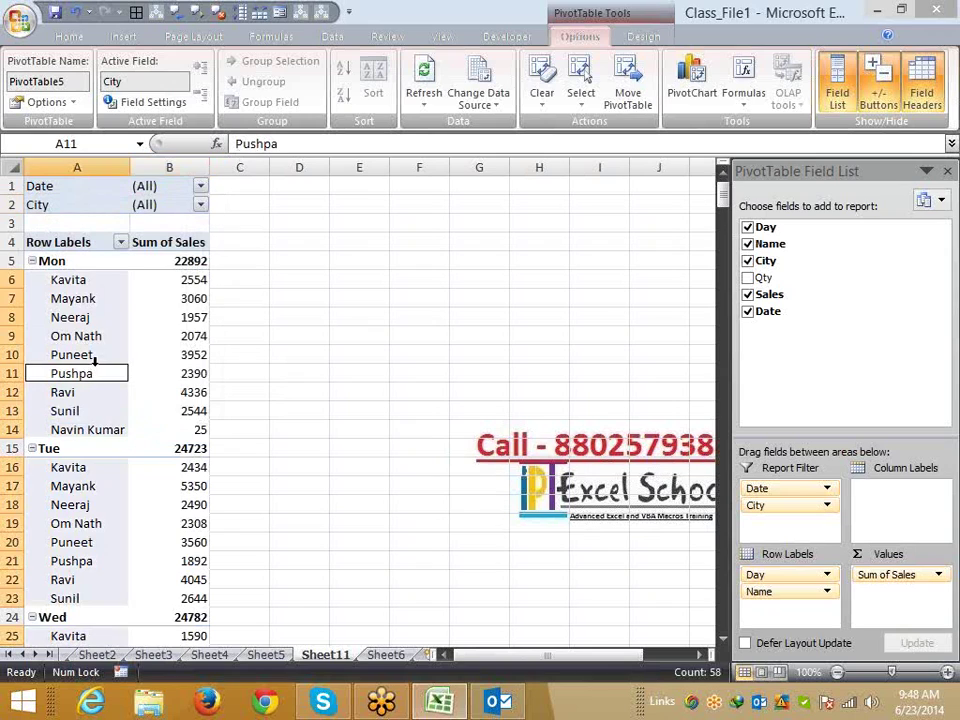
Move the Date field into the row fields and group its dates by Months
{"action": "key", "text": "Up"}
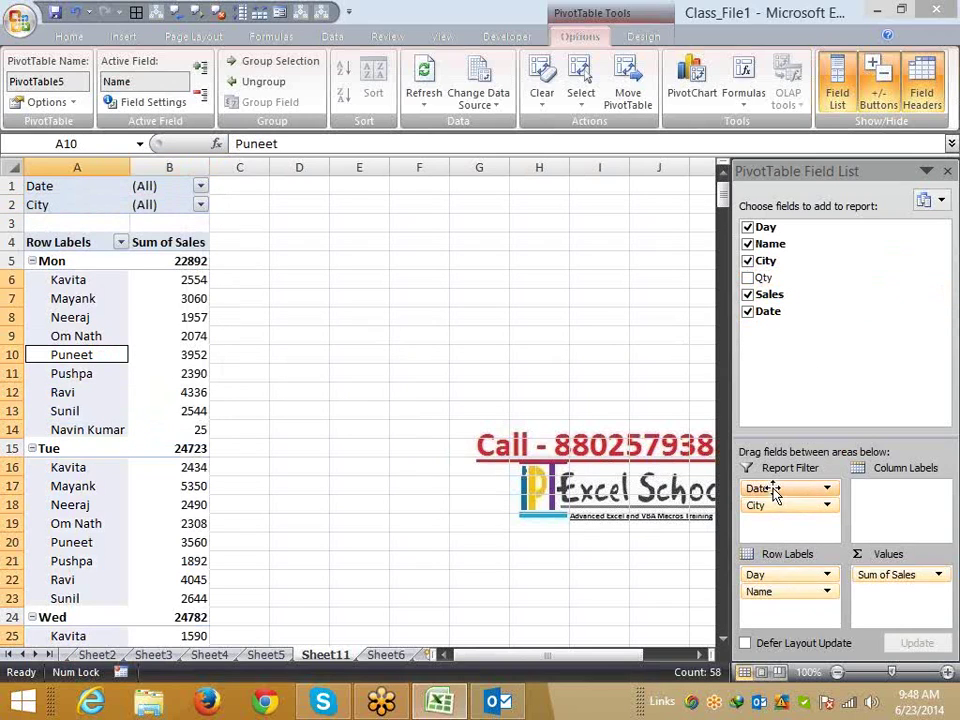
{"action": "left_click_drag", "start_coordinate": [765, 489], "coordinate": [788, 575]}
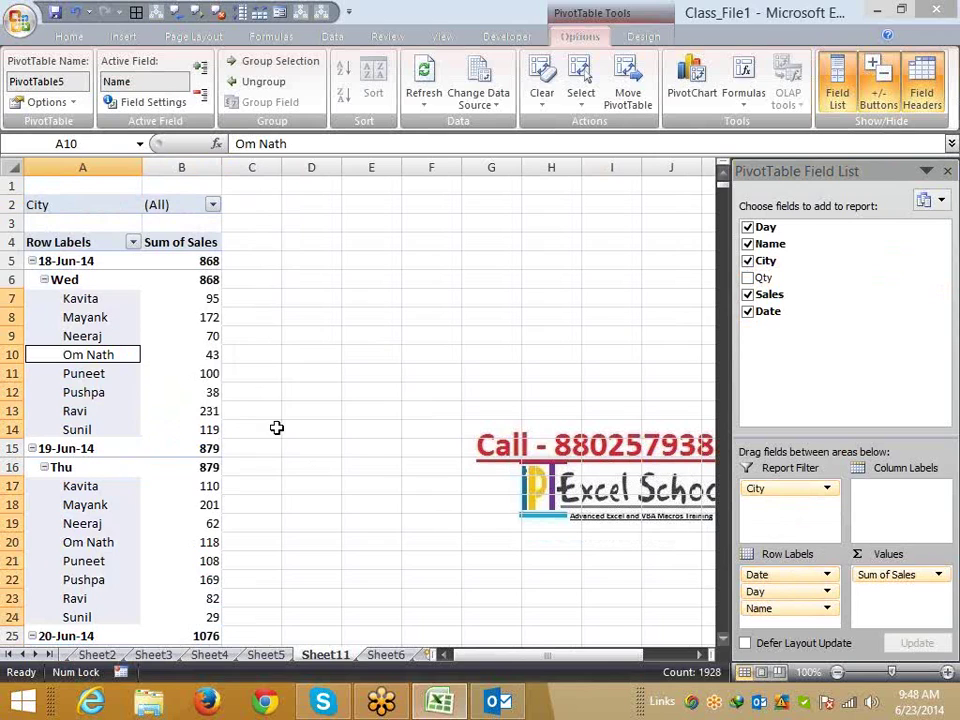
{"action": "left_click", "coordinate": [86, 261]}
{"action": "right_click", "coordinate": [86, 261]}
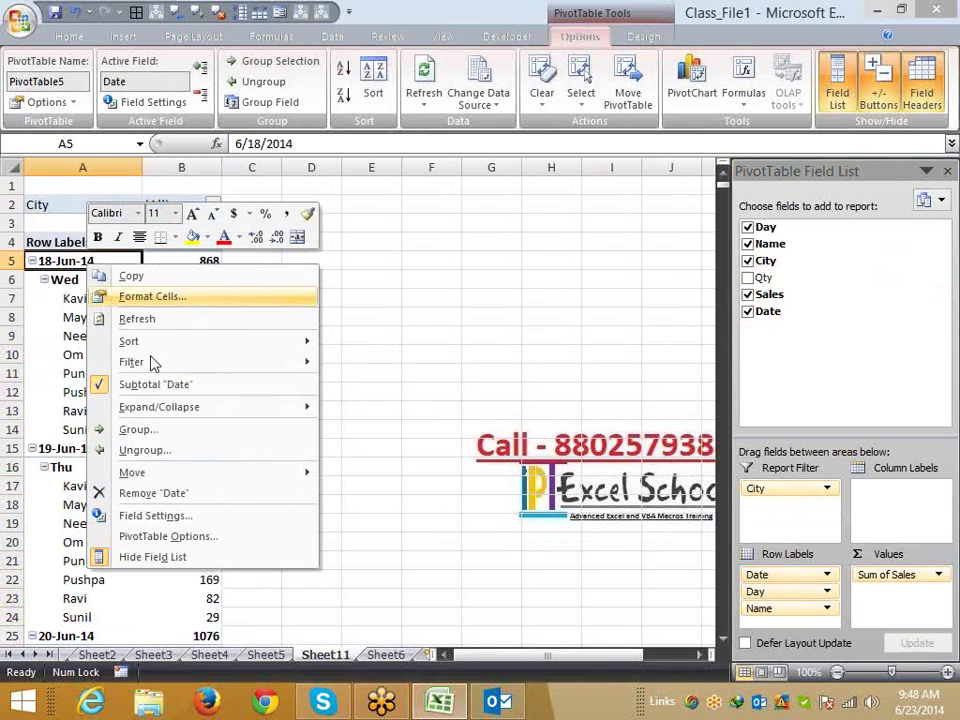
{"action": "left_click", "coordinate": [168, 435]}
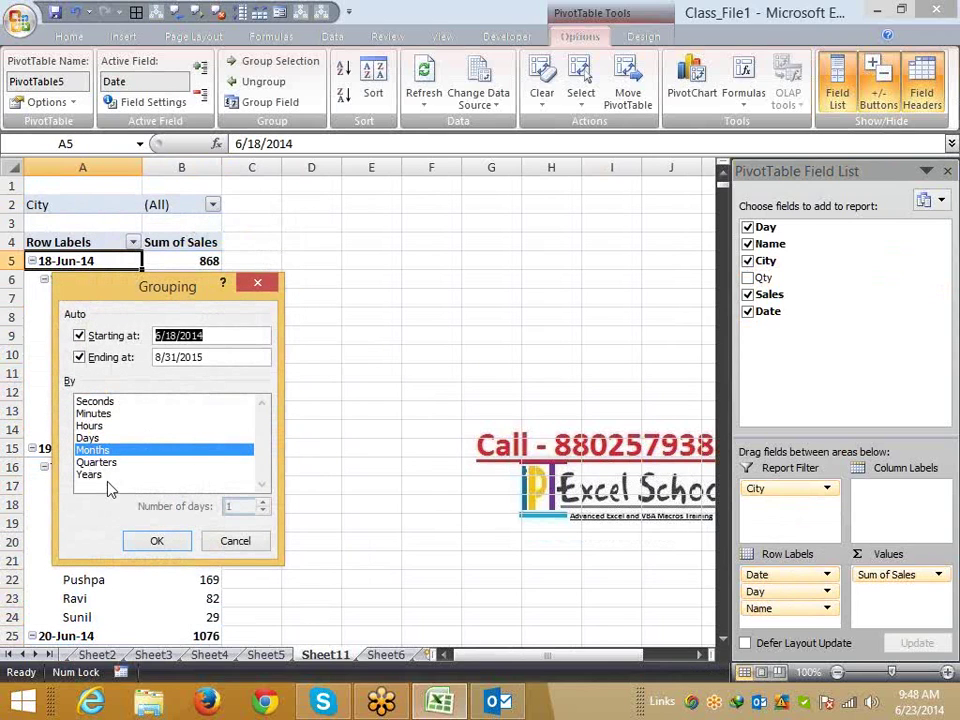
{"action": "left_click", "coordinate": [175, 545]}
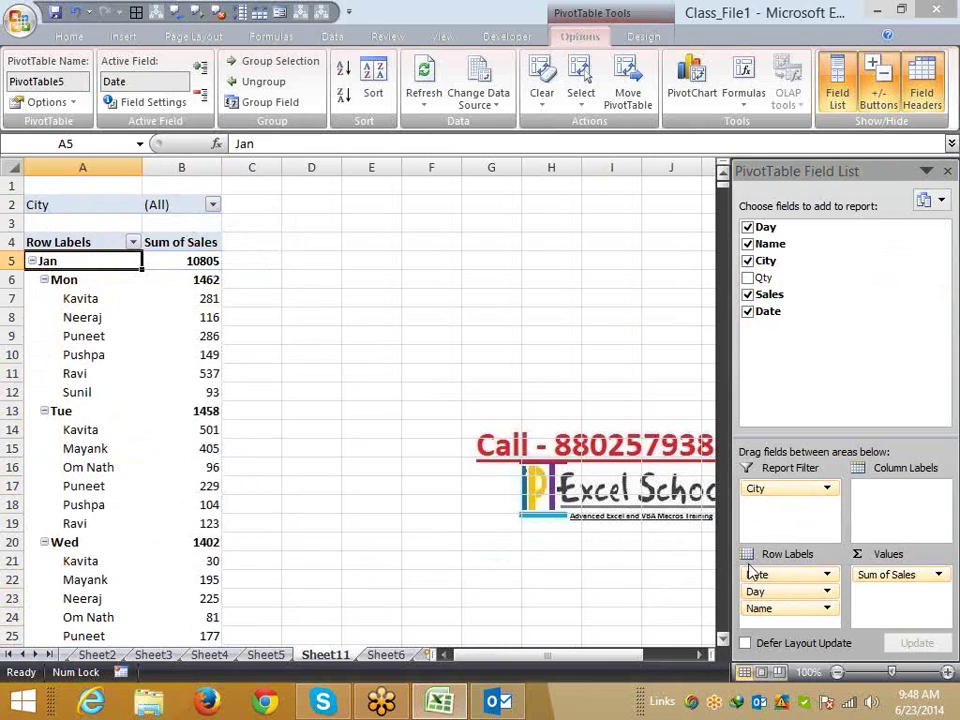
Put Date in the report filter, keep Day and Name in rows, and filter Date to Apr
{"action": "left_click_drag", "start_coordinate": [784, 608], "coordinate": [783, 527]}
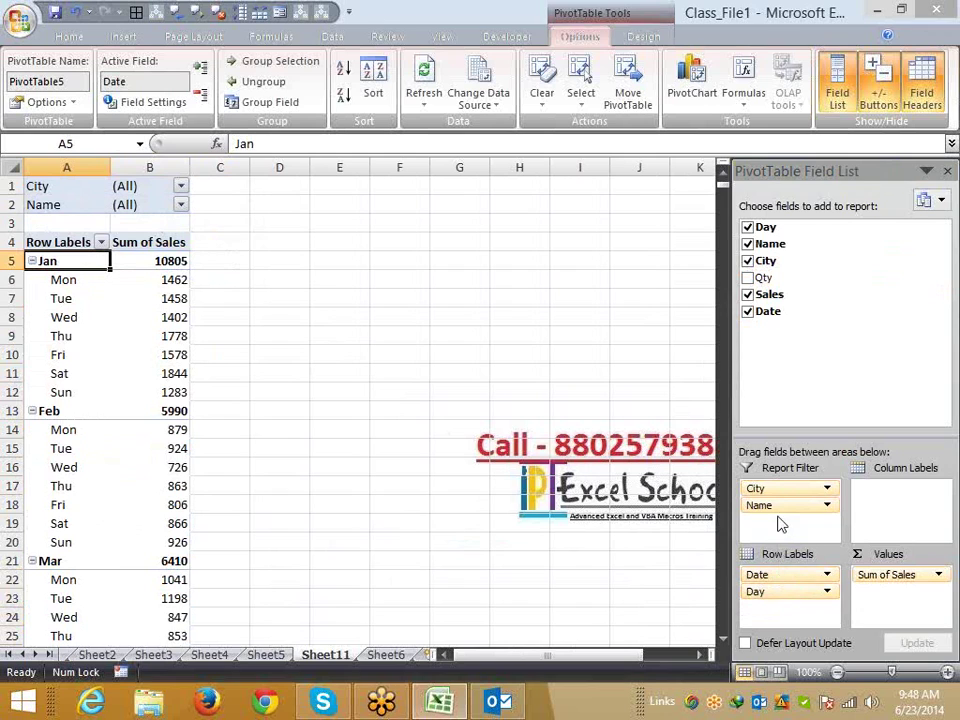
{"action": "left_click_drag", "start_coordinate": [780, 506], "coordinate": [812, 528]}
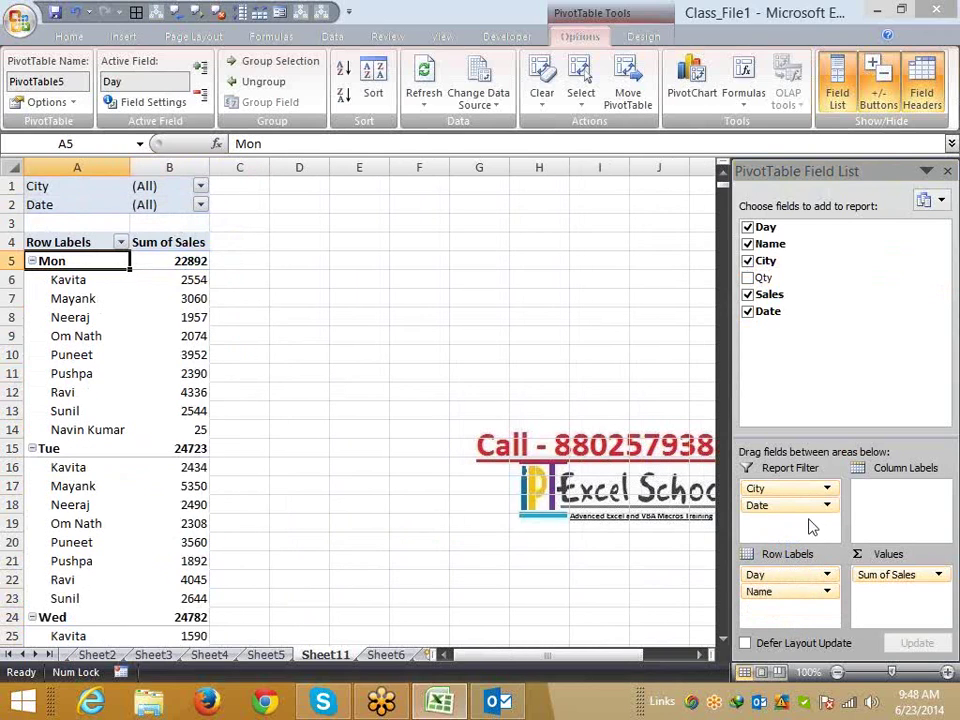
{"action": "left_click", "coordinate": [200, 206]}
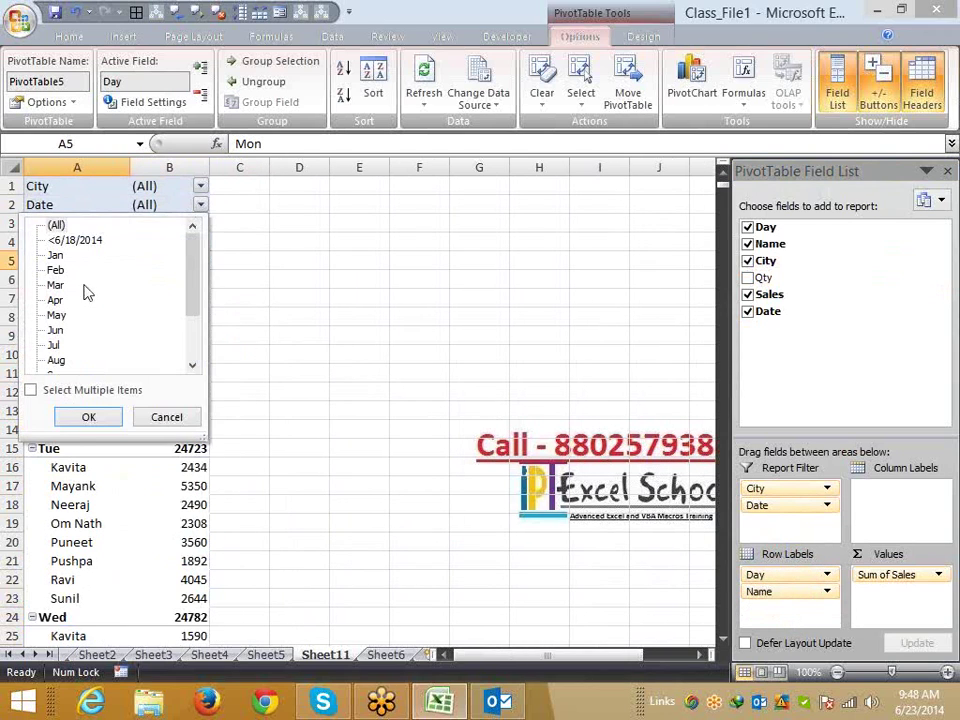
{"action": "left_click", "coordinate": [56, 300]}
{"action": "left_click", "coordinate": [81, 416]}
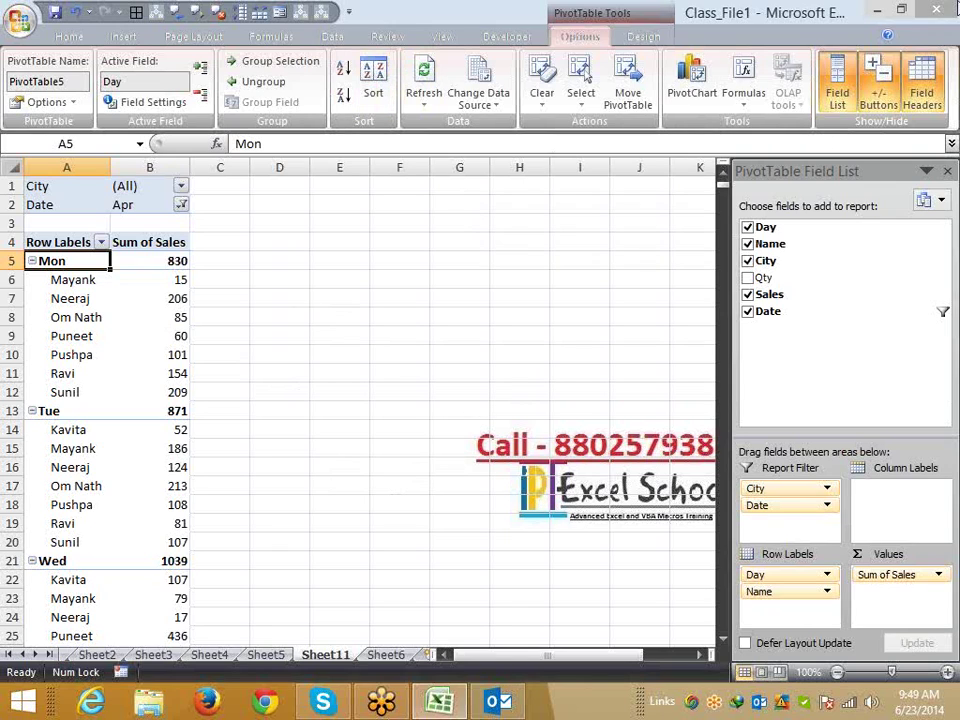
Check individual April Sum of Sales values and the name in A12
{"action": "left_click", "coordinate": [130, 356]}
{"action": "left_click", "coordinate": [116, 412]}
{"action": "left_click", "coordinate": [117, 448]}
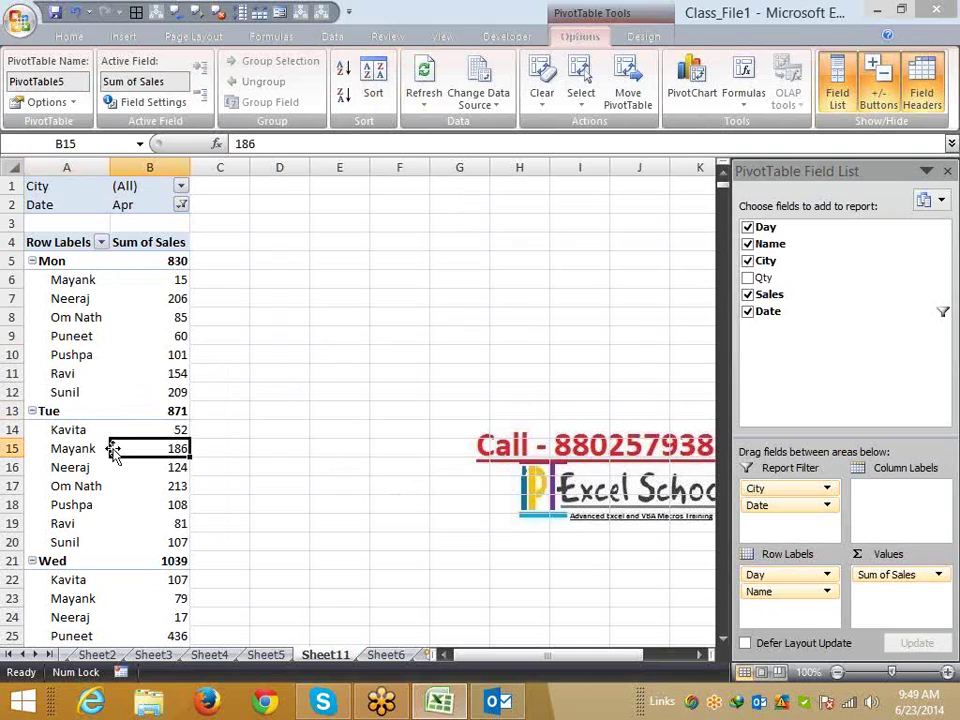
{"action": "left_click", "coordinate": [72, 393]}
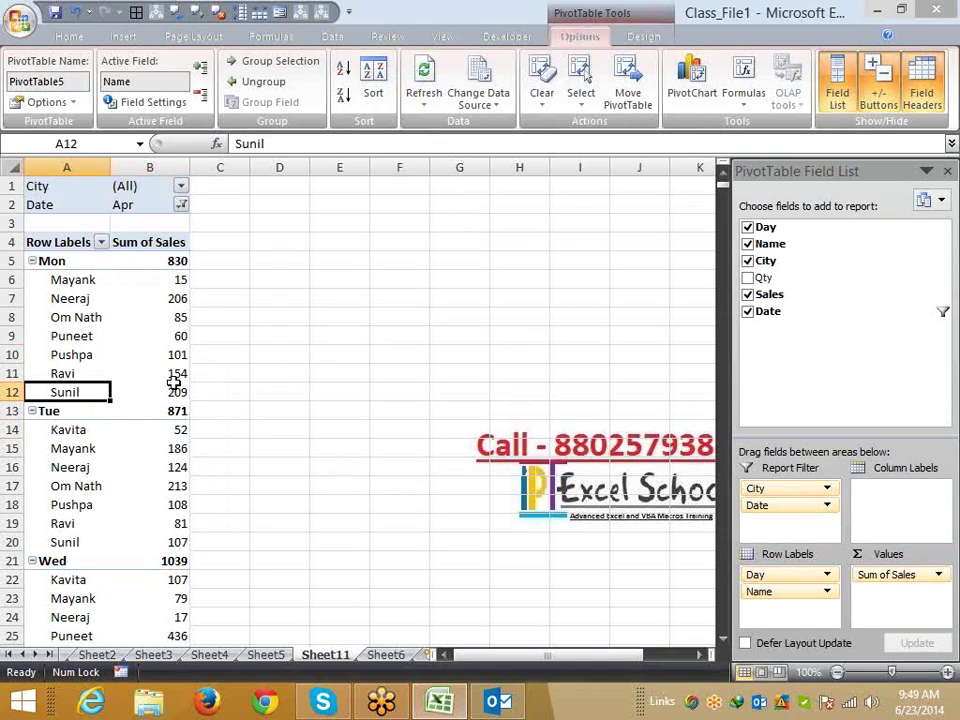
Remove City, Date and Day from the pivot and add Qty to rows beneath Name
{"action": "left_click_drag", "start_coordinate": [785, 490], "coordinate": [821, 364]}
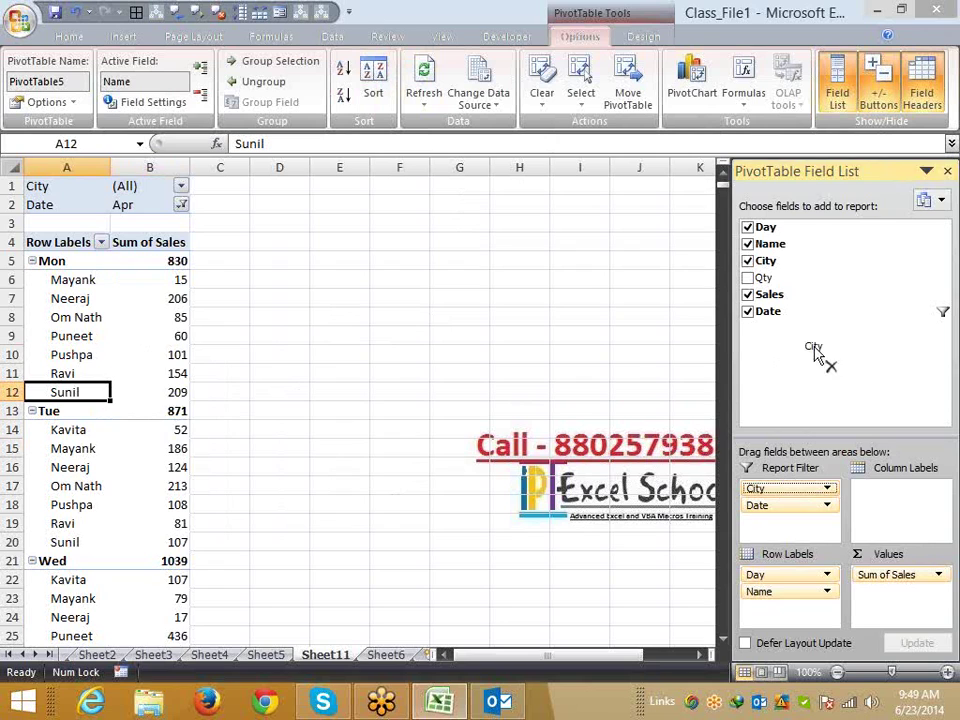
{"action": "left_click_drag", "start_coordinate": [797, 489], "coordinate": [825, 377]}
{"action": "left_click_drag", "start_coordinate": [786, 572], "coordinate": [808, 413]}
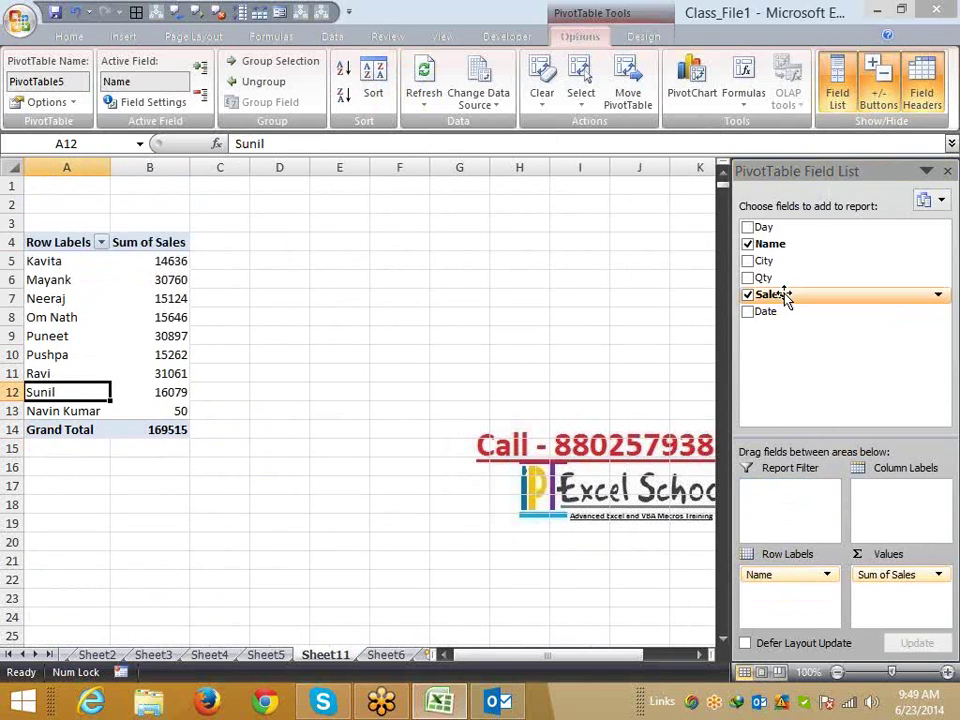
{"action": "left_click_drag", "start_coordinate": [765, 277], "coordinate": [808, 614]}
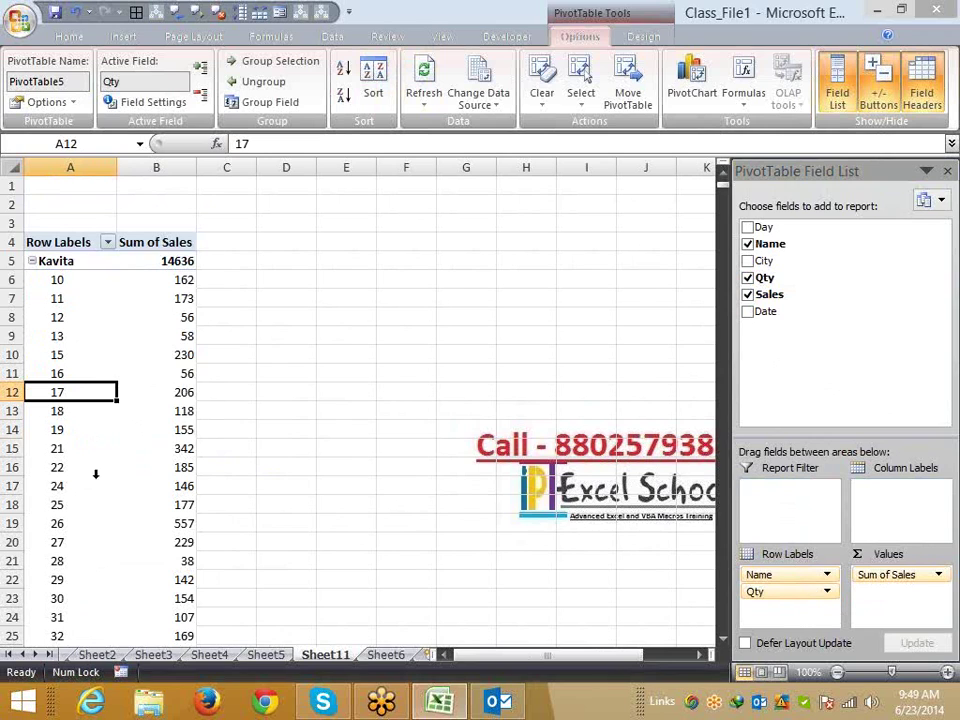
Group the Qty values in bands of 10 and move Qty into the report filter
{"action": "right_click", "coordinate": [72, 395]}
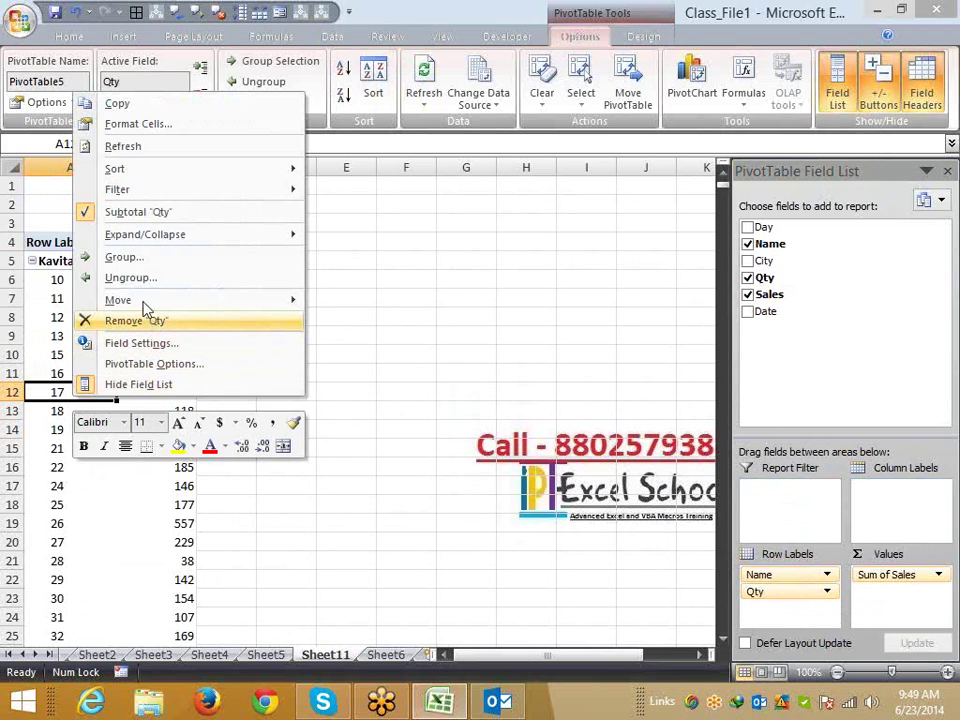
{"action": "left_click", "coordinate": [135, 258]}
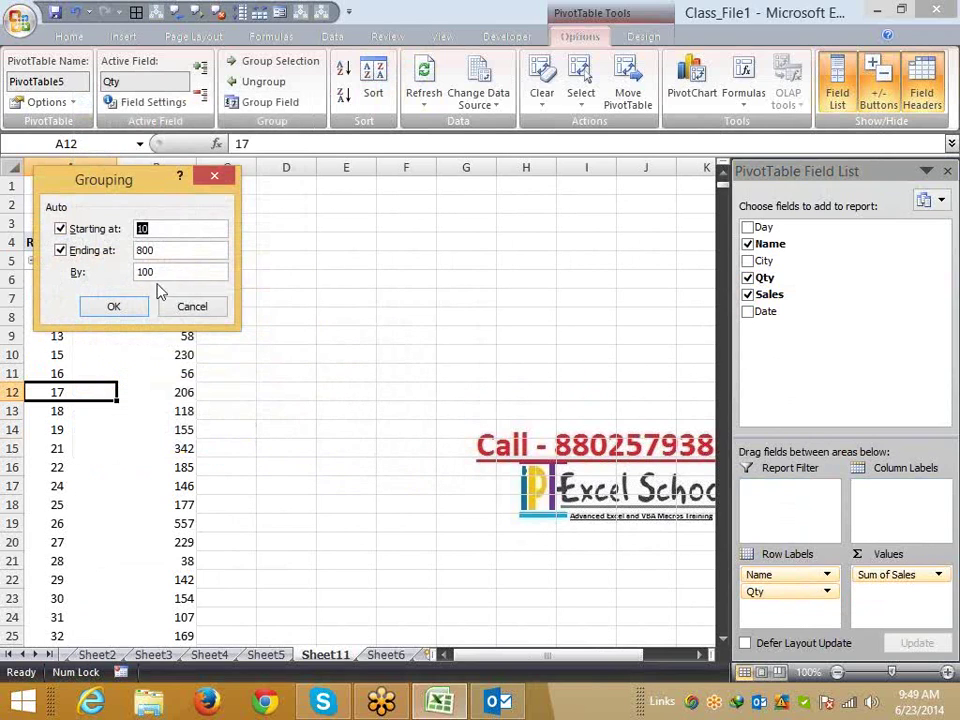
{"action": "key", "text": "Tab"}
{"action": "key", "text": "Tab"}
{"action": "type", "text": "10"}
{"action": "left_click", "coordinate": [113, 306]}
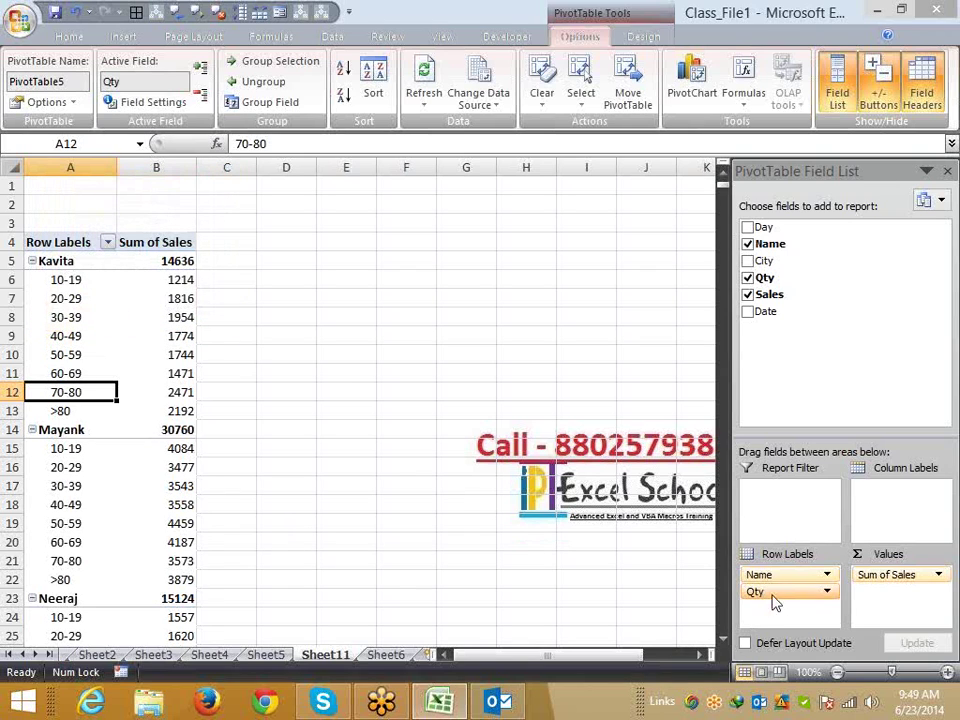
{"action": "left_click_drag", "start_coordinate": [769, 596], "coordinate": [770, 495]}
Set the Qty report filter in B2 to the 30-39 band
{"action": "left_click", "coordinate": [171, 204]}
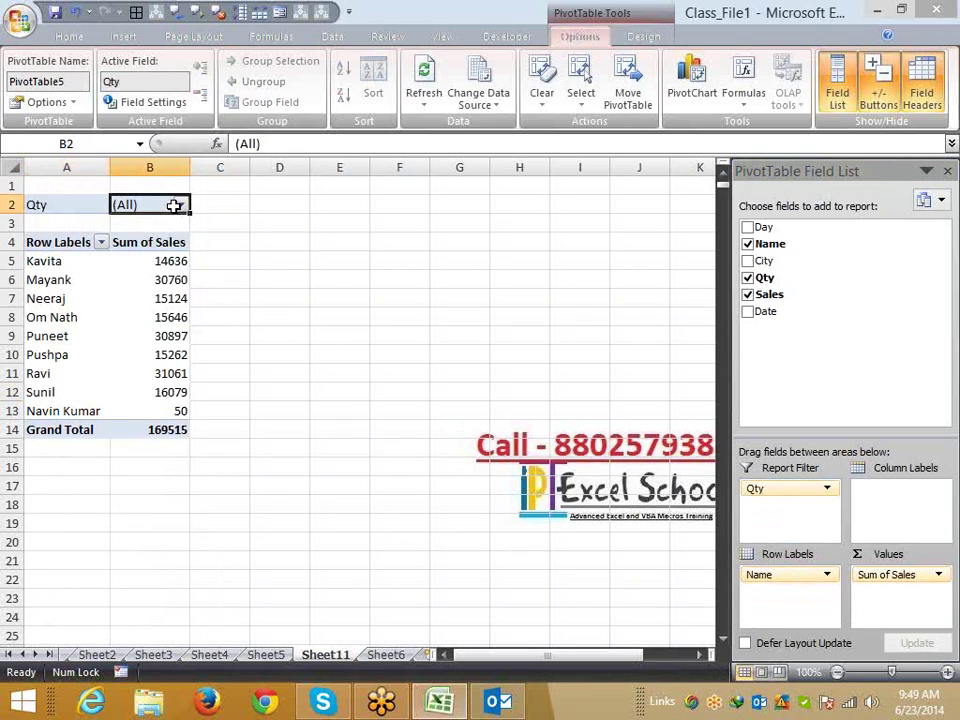
{"action": "left_click", "coordinate": [181, 205]}
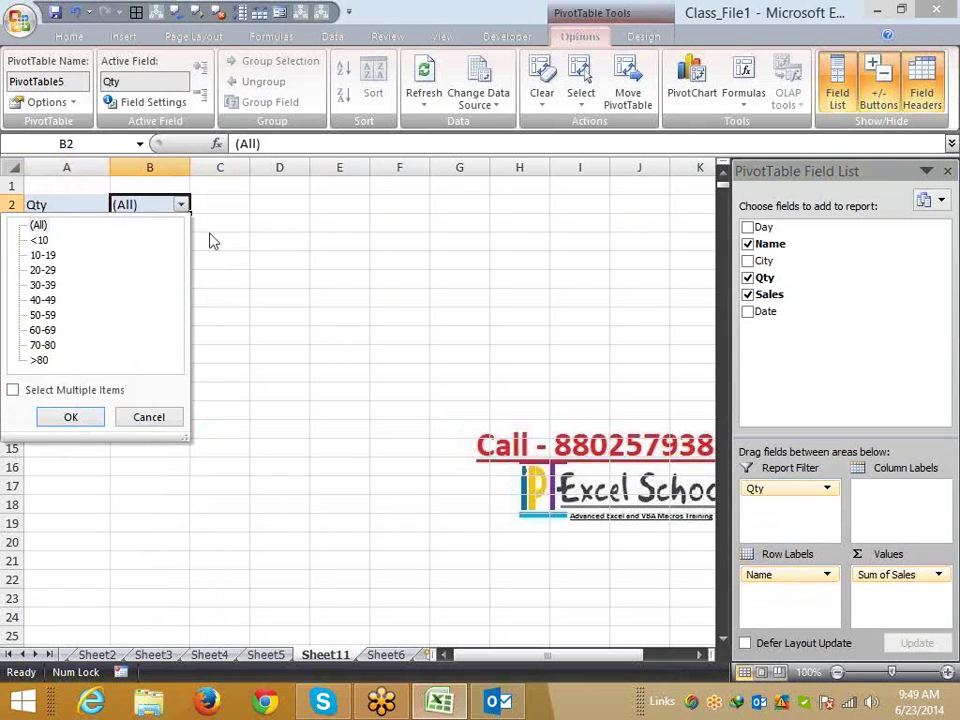
{"action": "left_click", "coordinate": [42, 285]}
{"action": "left_click", "coordinate": [71, 417]}
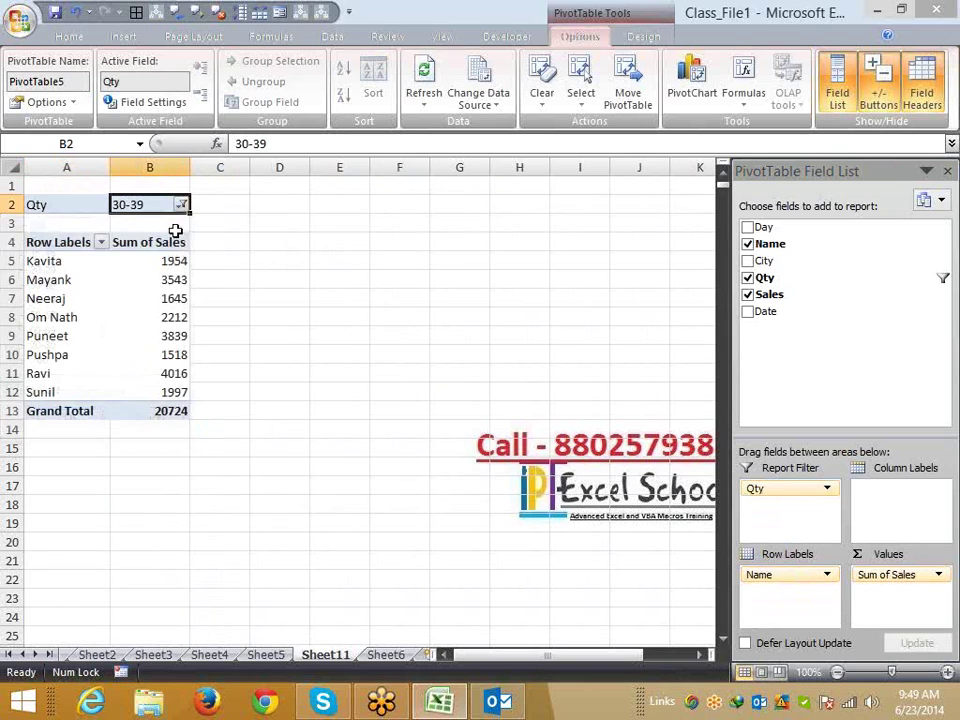
Change the Qty filter to the 60-69 band and check the 4187 sales value in B6
{"action": "left_click", "coordinate": [181, 204]}
{"action": "left_click", "coordinate": [45, 330]}
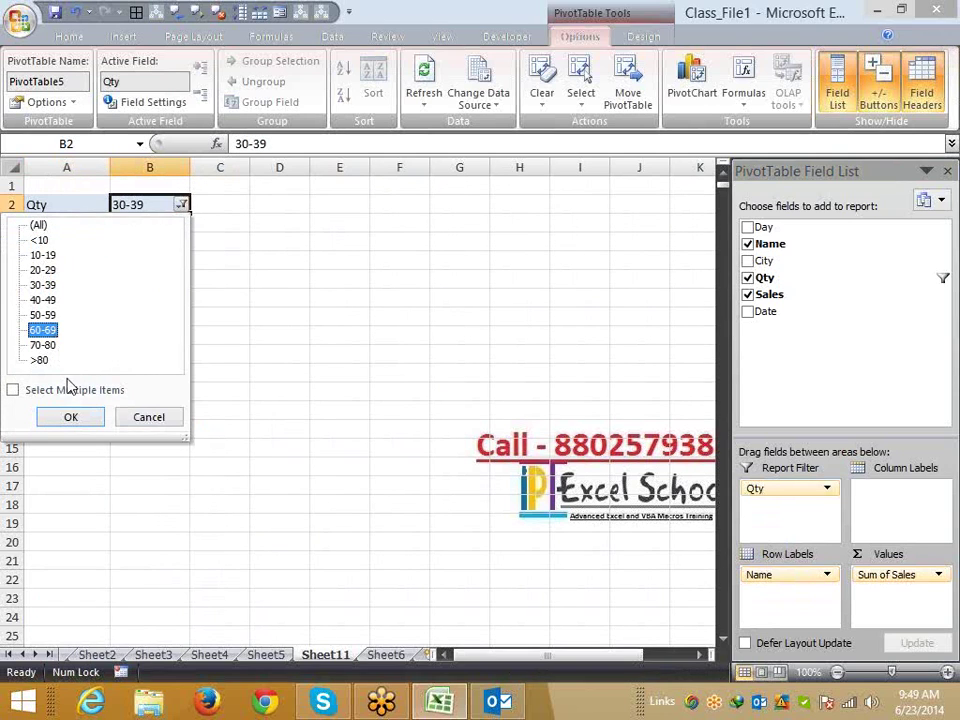
{"action": "left_click", "coordinate": [71, 416]}
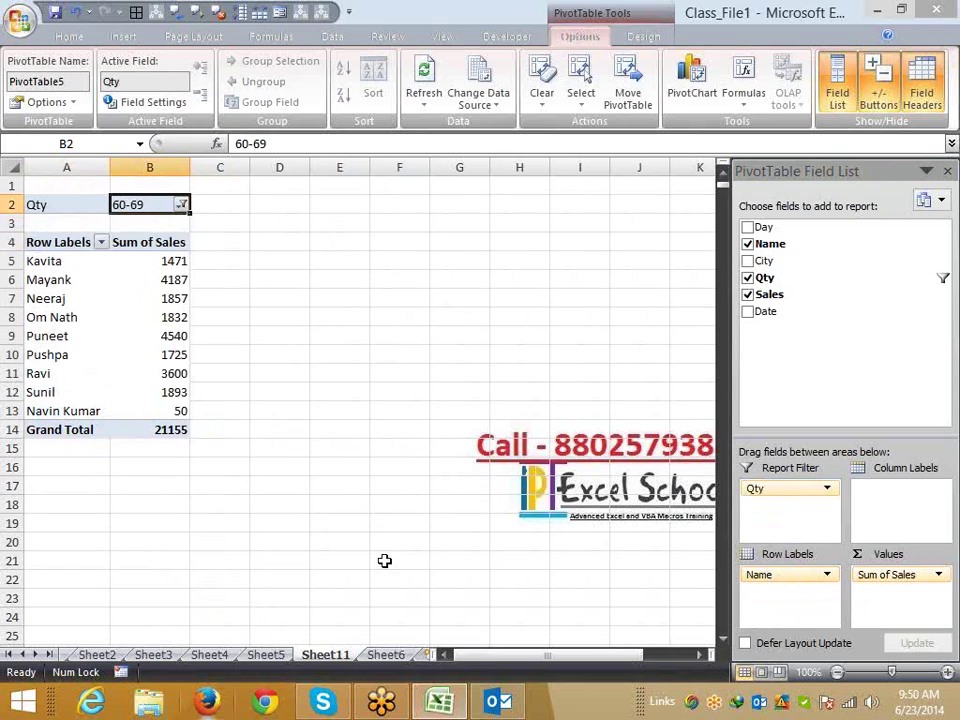
{"action": "left_click", "coordinate": [182, 280]}
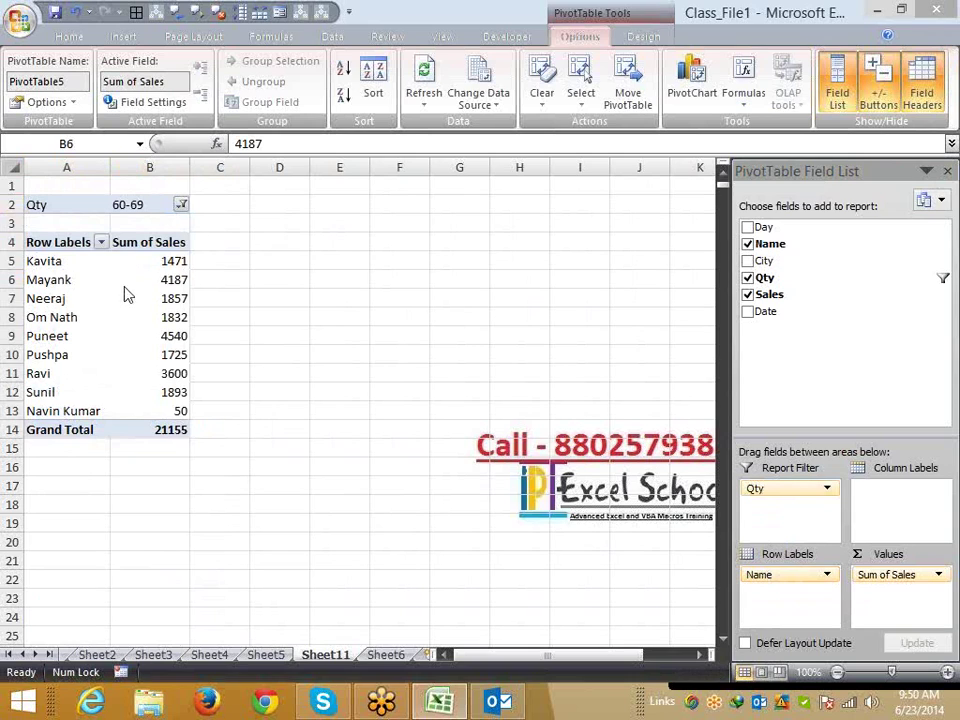
{"action": "left_click", "coordinate": [203, 702]}
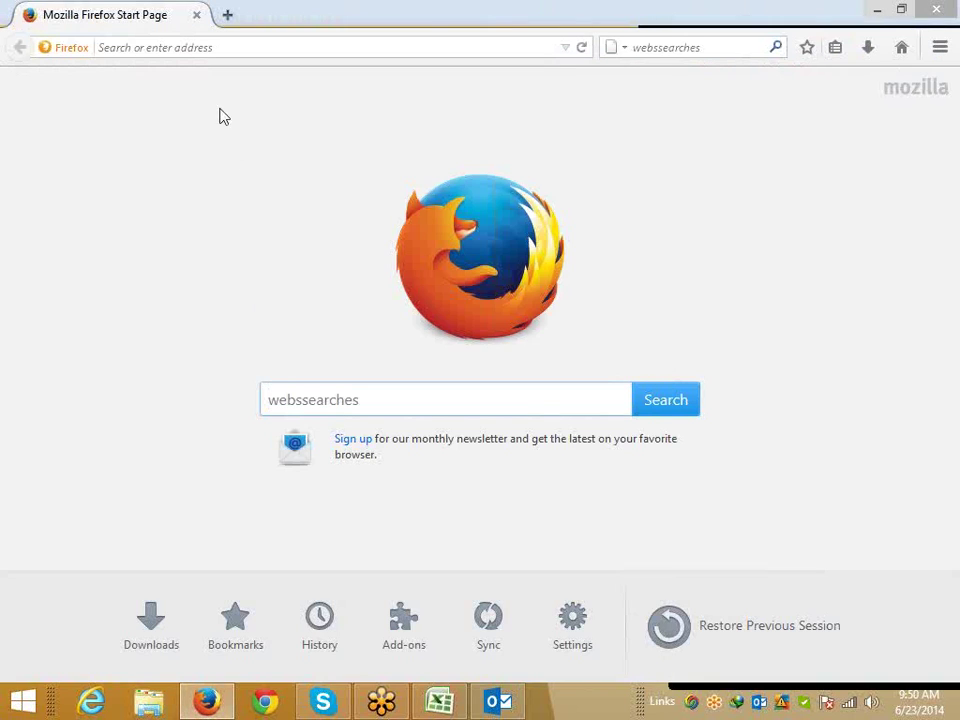
{"action": "left_click", "coordinate": [206, 49]}
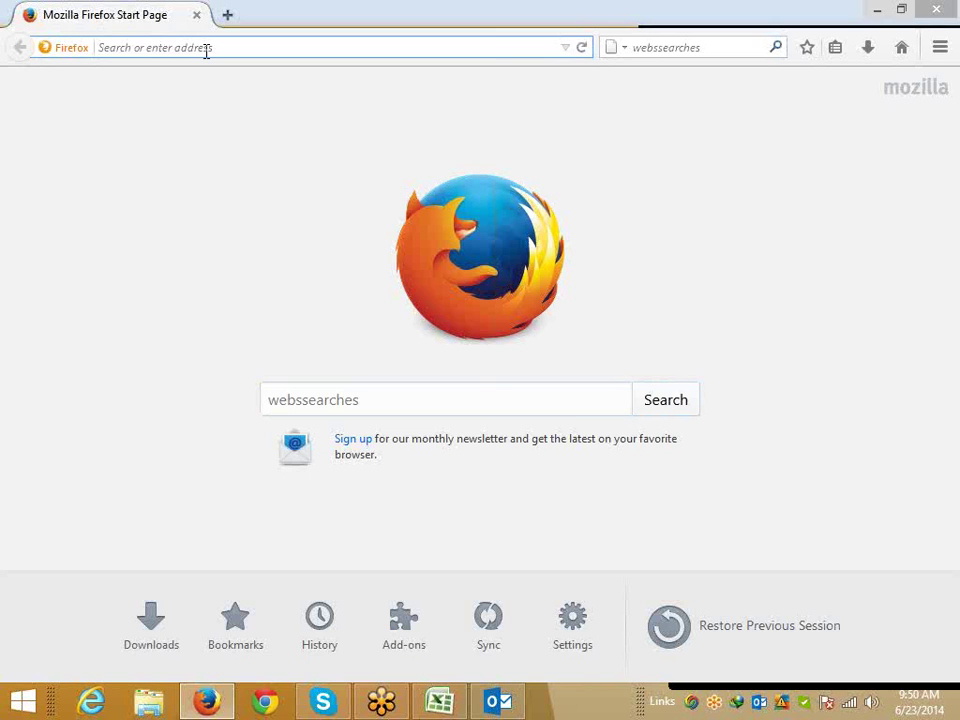
{"action": "key", "text": "alt+Tab"}
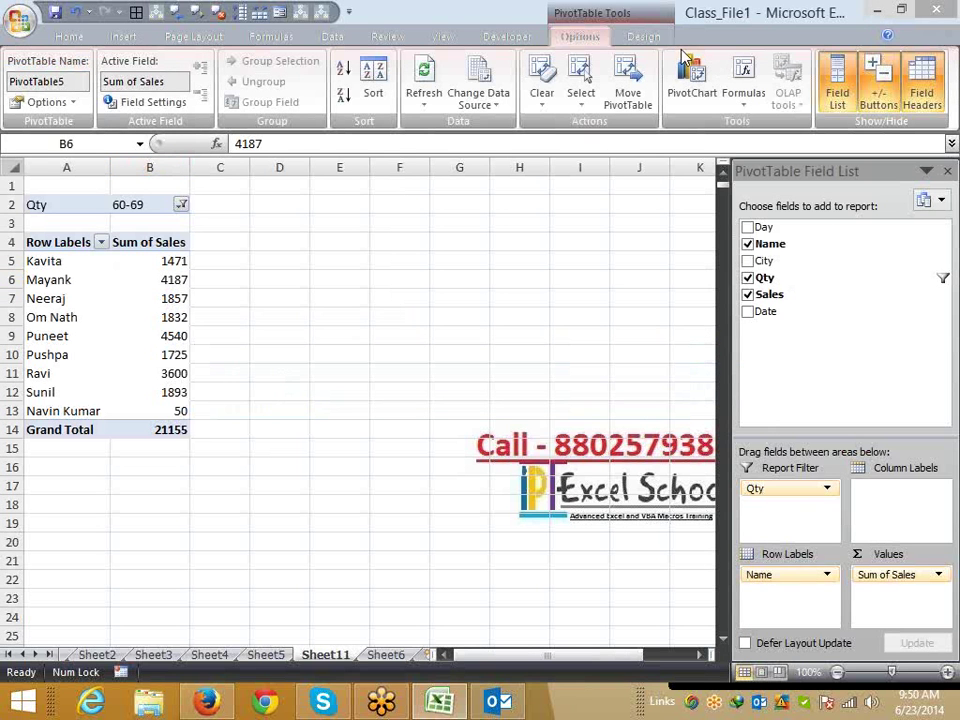
Change the Sheet6 source Qty in D2 from 800 to 3, then return to the Sheet11 pivot
{"action": "left_click", "coordinate": [274, 657]}
{"action": "left_click", "coordinate": [362, 656]}
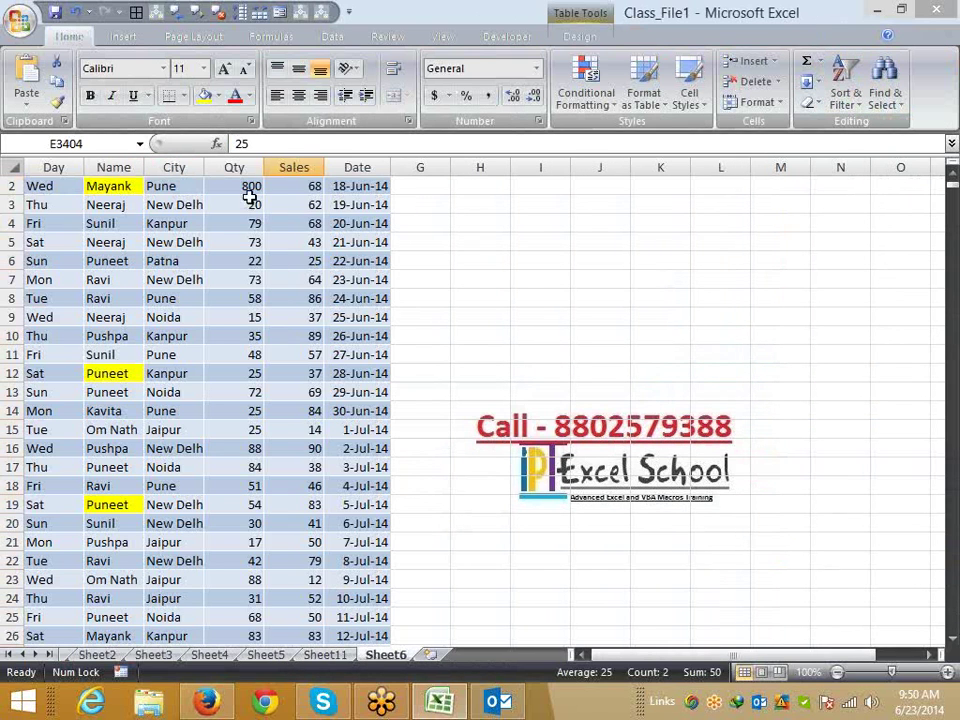
{"action": "left_click_drag", "start_coordinate": [251, 187], "coordinate": [298, 189]}
{"action": "scroll", "coordinate": [257, 190], "scroll_direction": "up", "scroll_amount": 1}
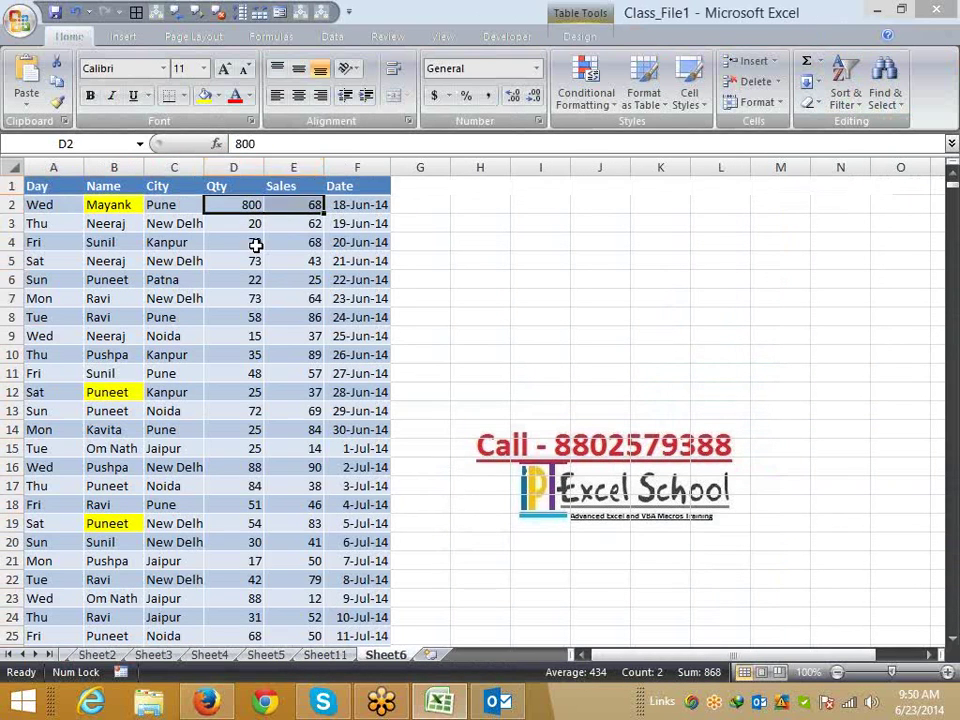
{"action": "left_click", "coordinate": [255, 228]}
{"action": "left_click", "coordinate": [255, 205]}
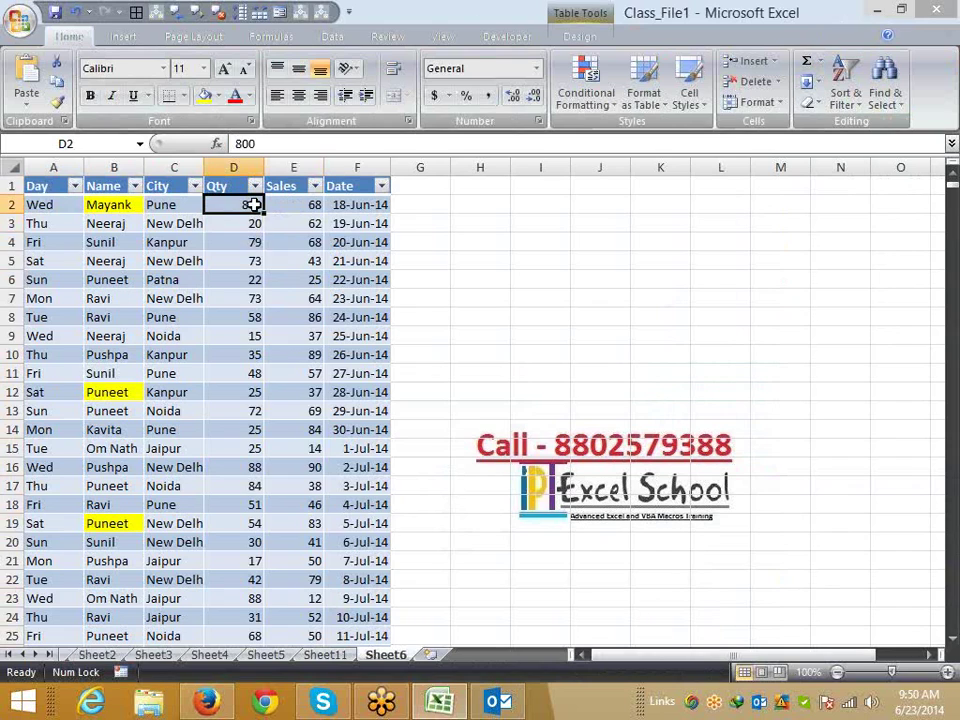
{"action": "type", "text": "30"}
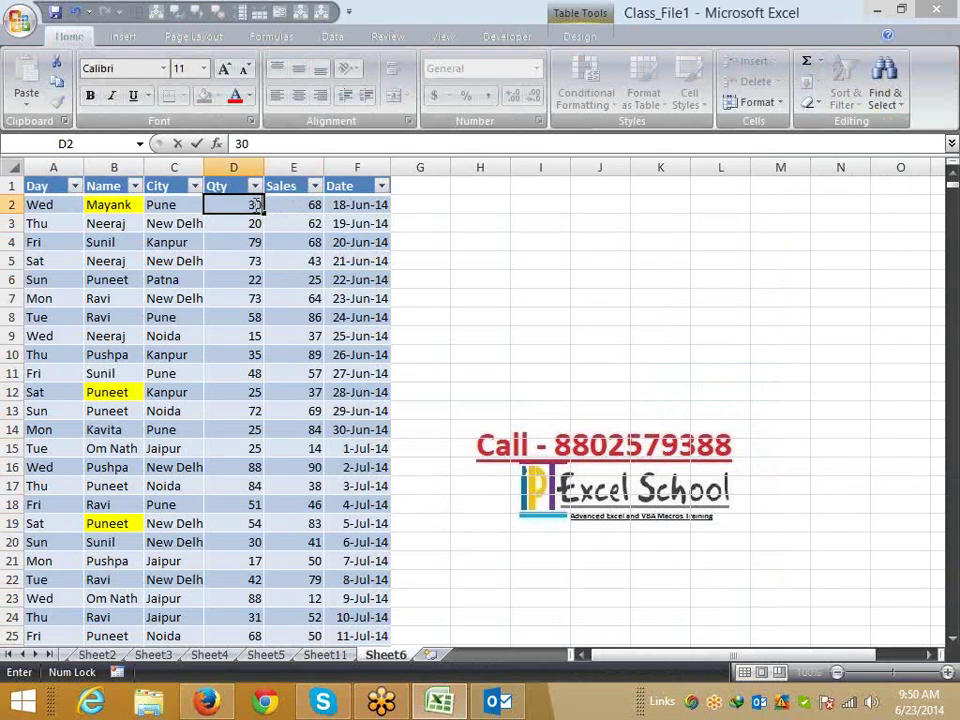
{"action": "left_click", "coordinate": [290, 298]}
{"action": "left_click", "coordinate": [348, 163]}
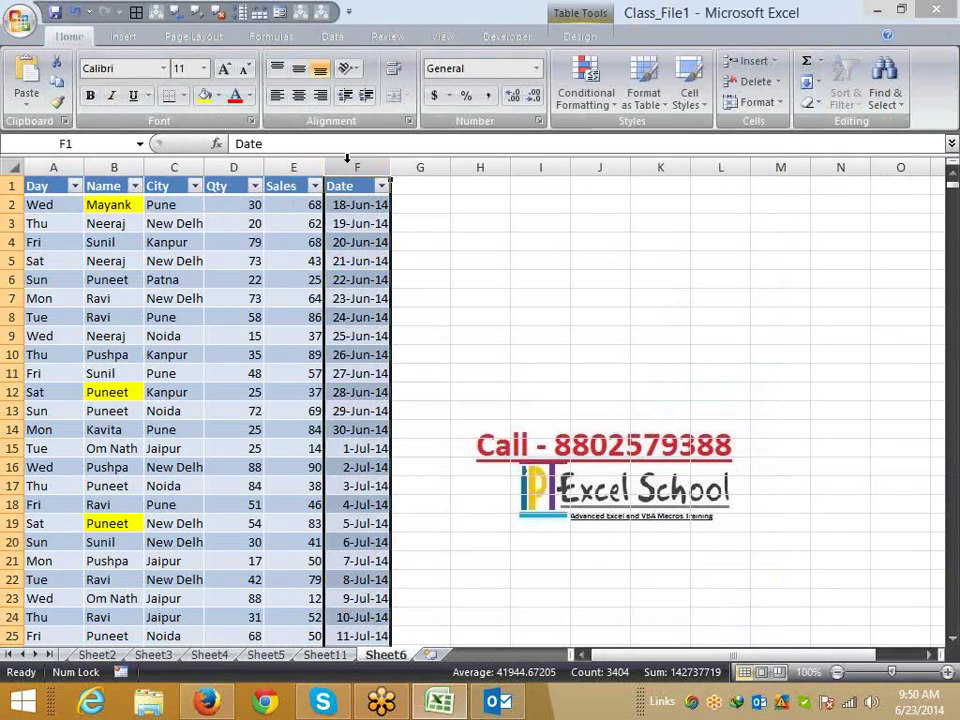
{"action": "left_click", "coordinate": [320, 655]}
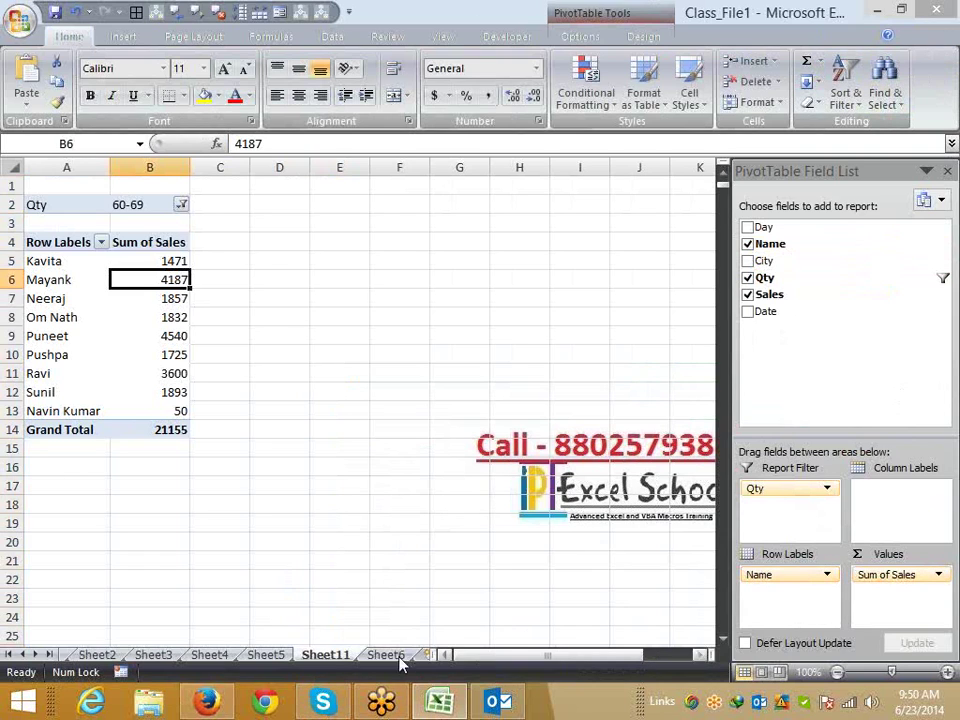
In the browser, go to Google and search for '.xls'
{"action": "left_click", "coordinate": [206, 703]}
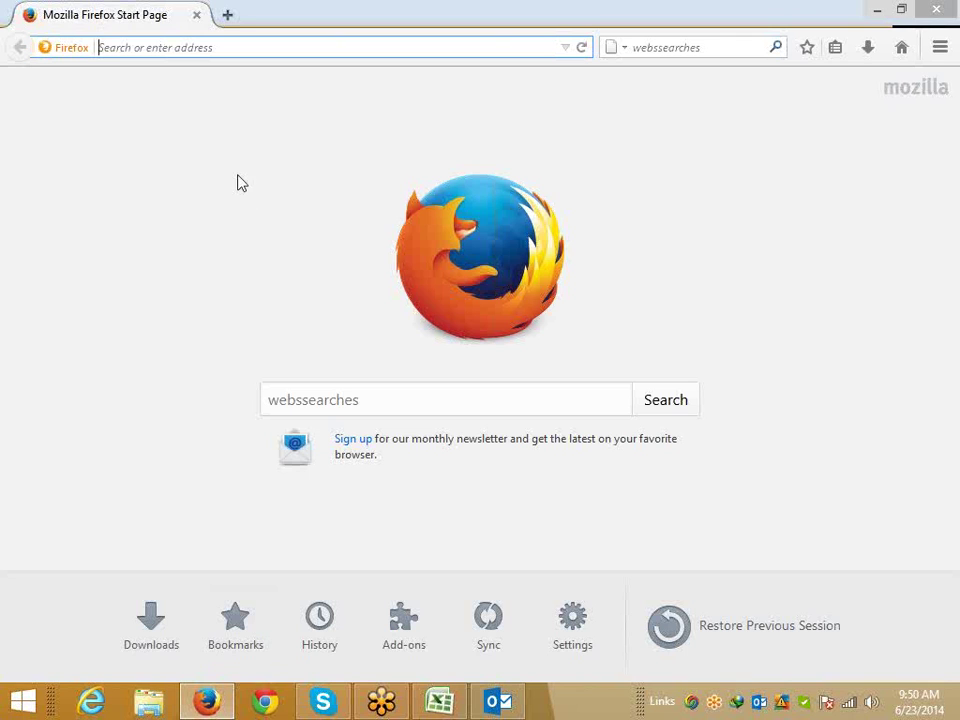
{"action": "type", "text": "google.co.in/"}
{"action": "key", "text": "Return"}
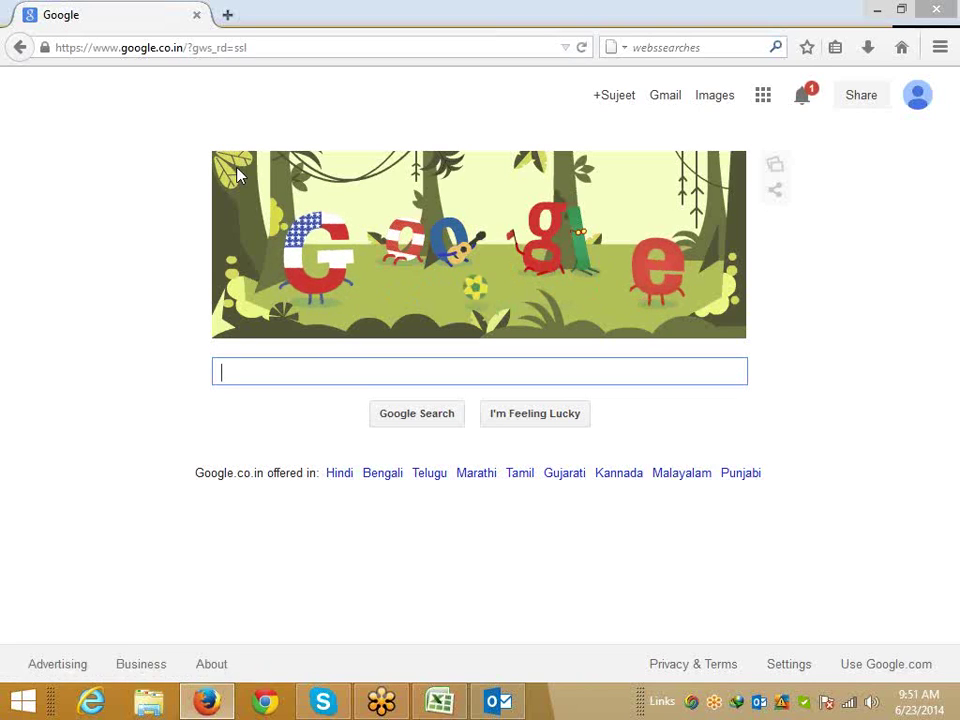
{"action": "type", "text": ".x"}
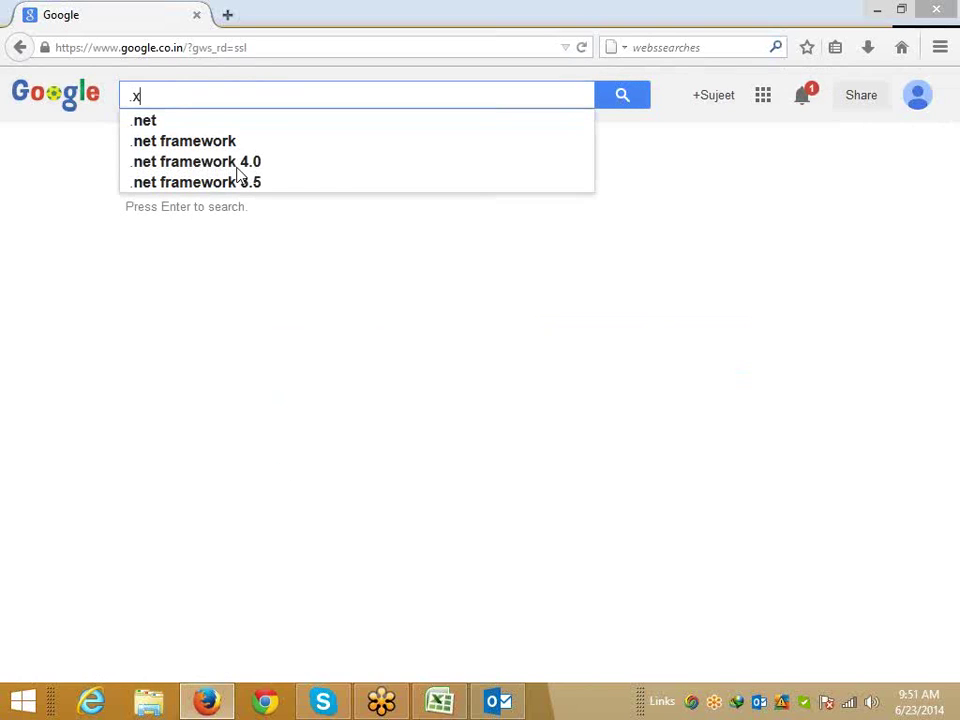
{"action": "type", "text": "ls"}
{"action": "key", "text": "Return"}
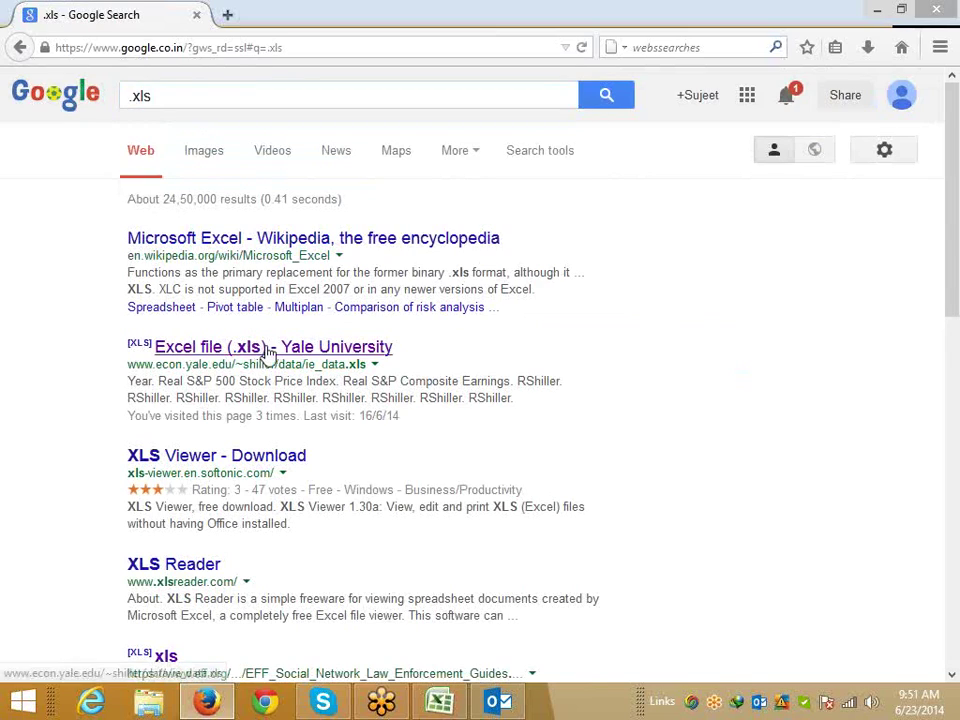
{"action": "scroll", "coordinate": [268, 356], "scroll_direction": "down", "scroll_amount": 2}
{"action": "scroll", "coordinate": [160, 447], "scroll_direction": "down", "scroll_amount": 2}
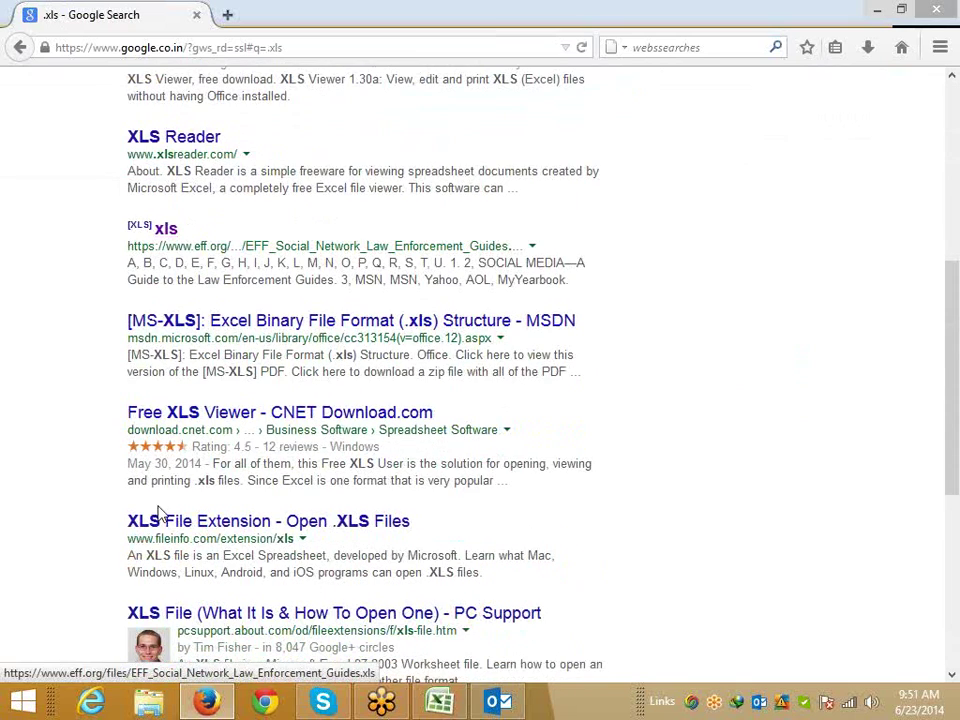
{"action": "scroll", "coordinate": [212, 238], "scroll_direction": "up", "scroll_amount": 1}
{"action": "scroll", "coordinate": [212, 238], "scroll_direction": "up", "scroll_amount": 3}
Replace the search with 'pivot table.xls' and scroll through the results
{"action": "left_click_drag", "start_coordinate": [176, 92], "coordinate": [55, 92]}
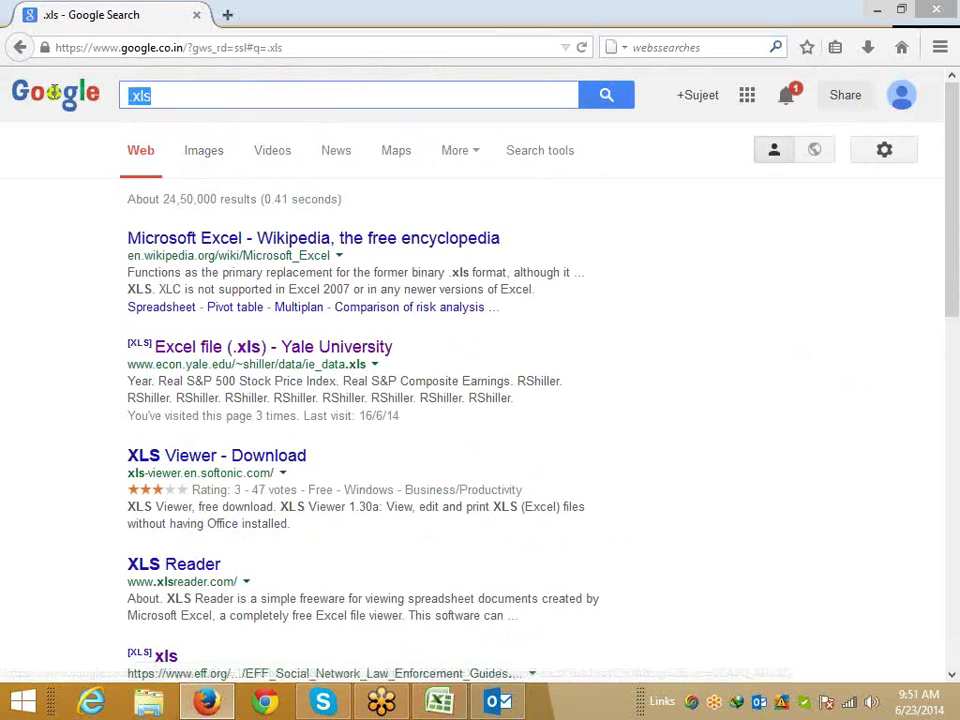
{"action": "type", "text": "p"}
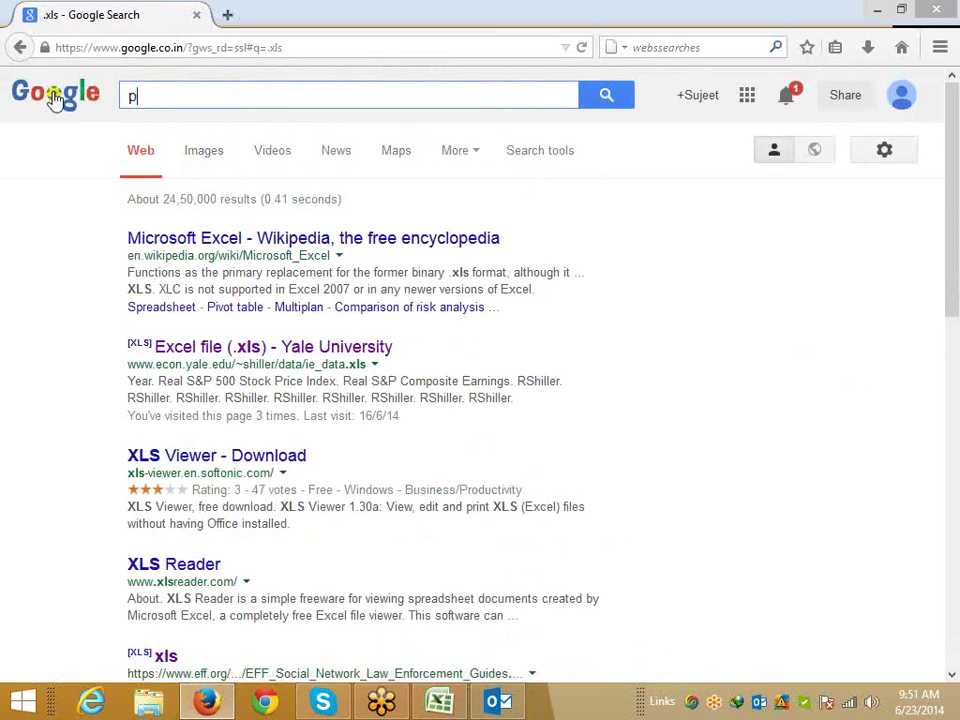
{"action": "type", "text": "ivot"}
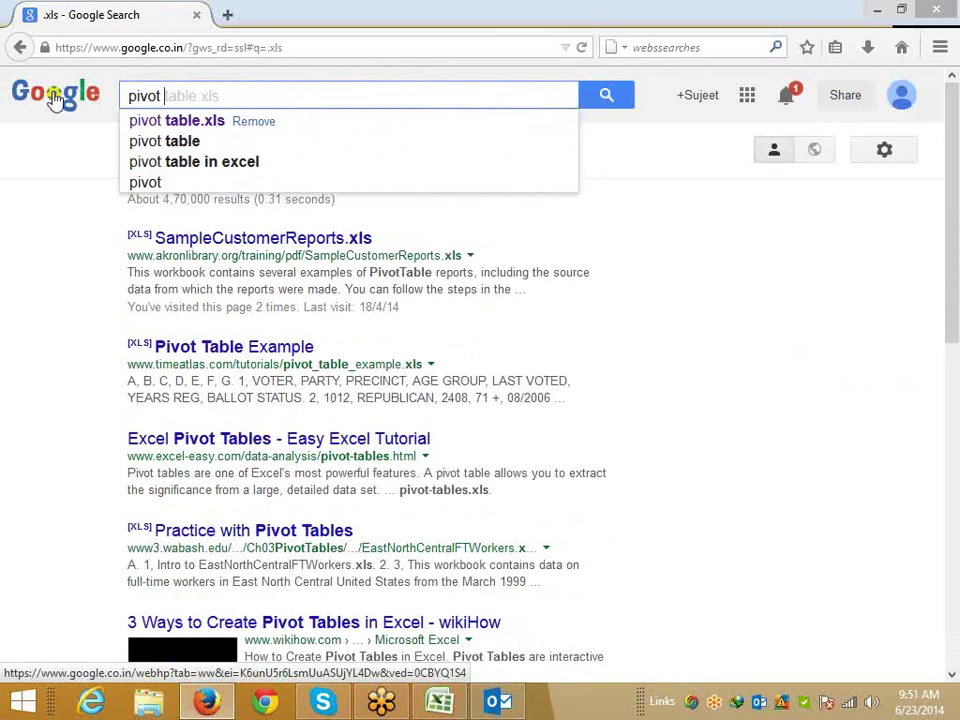
{"action": "key", "text": "Down"}
{"action": "key", "text": "Return"}
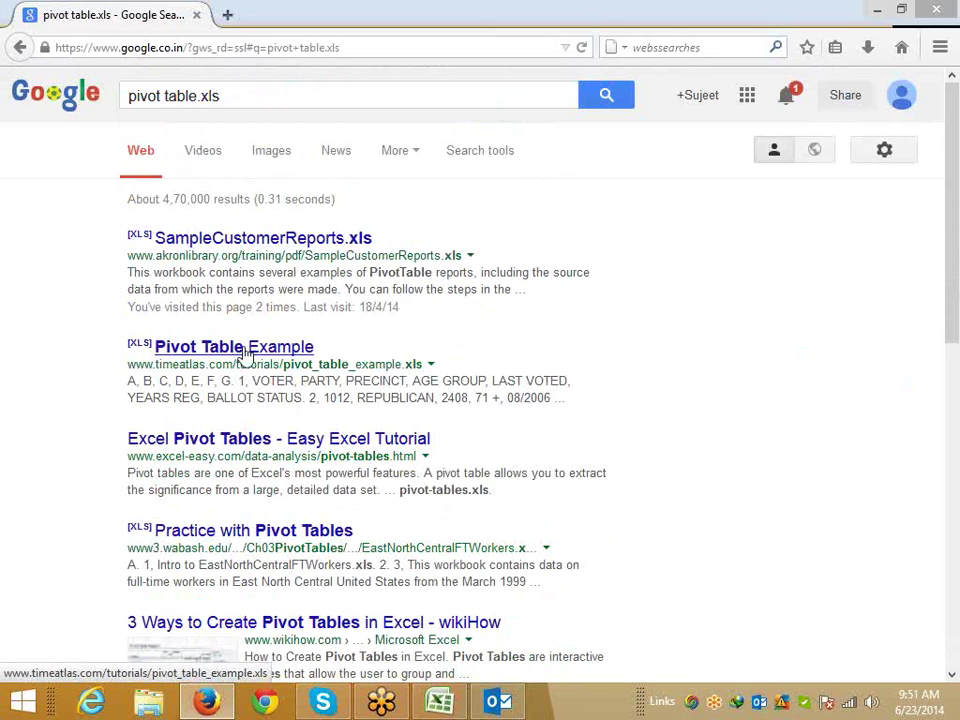
{"action": "scroll", "coordinate": [257, 352], "scroll_direction": "down", "scroll_amount": 3}
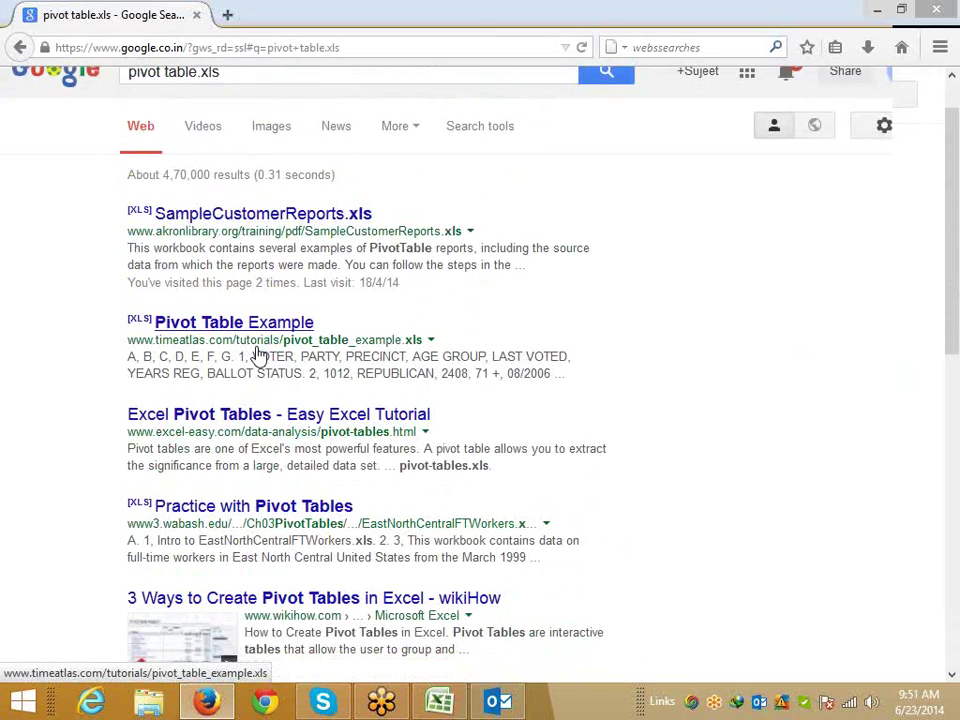
{"action": "scroll", "coordinate": [257, 352], "scroll_direction": "down", "scroll_amount": 3}
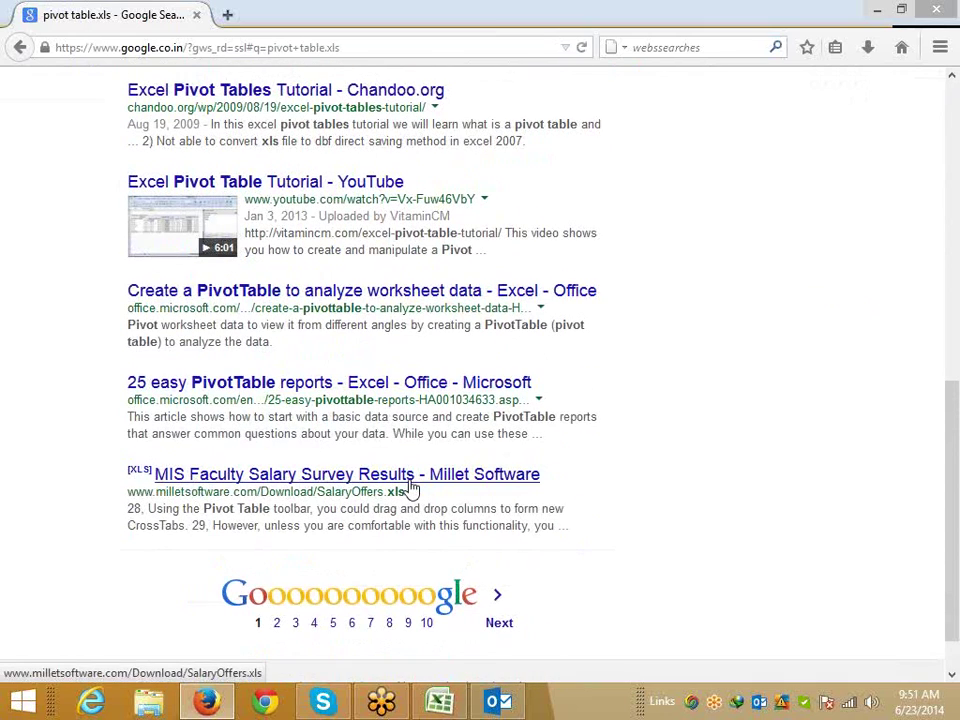
From results page 2, download historypivot.xls in a new tab and open it with Excel
{"action": "left_click", "coordinate": [279, 622]}
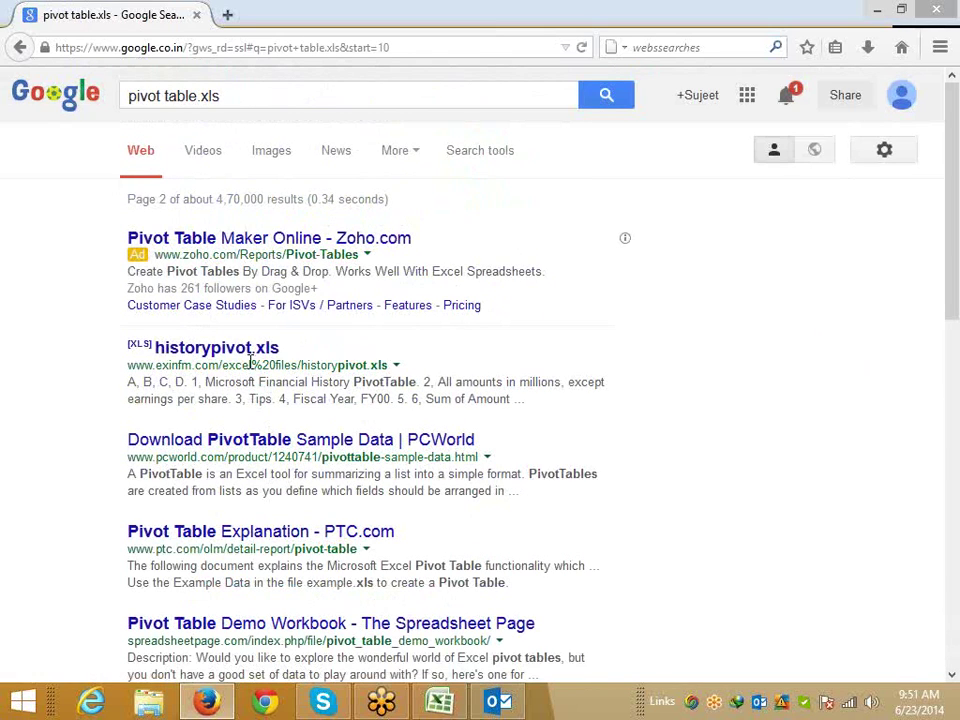
{"action": "right_click", "coordinate": [255, 350]}
{"action": "left_click", "coordinate": [266, 362]}
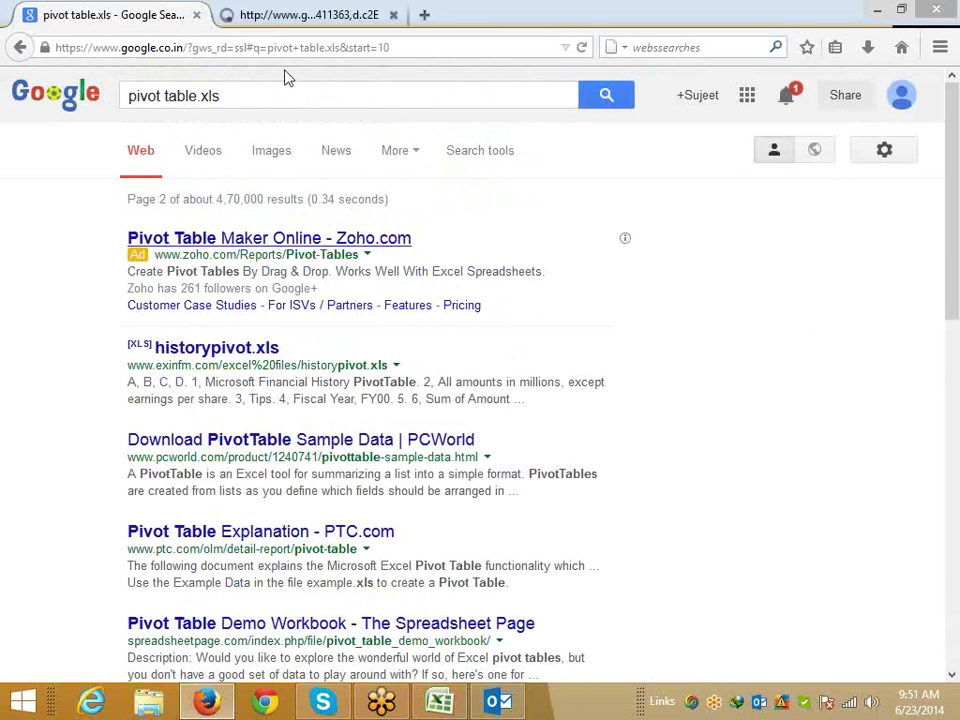
{"action": "left_click", "coordinate": [300, 15]}
{"action": "left_click", "coordinate": [310, 384]}
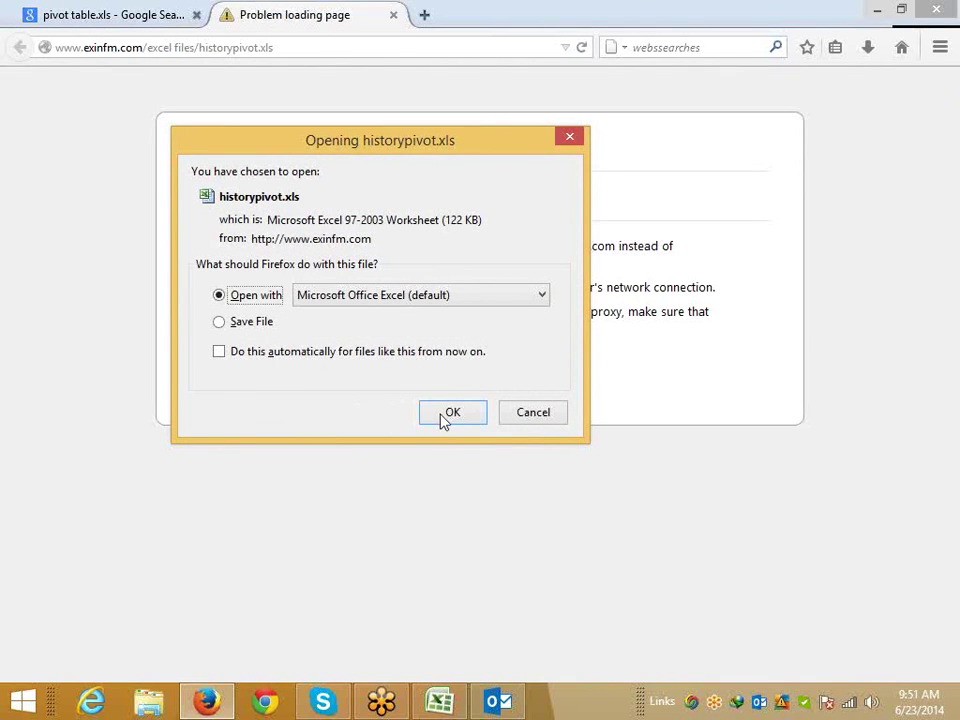
{"action": "left_click", "coordinate": [450, 419]}
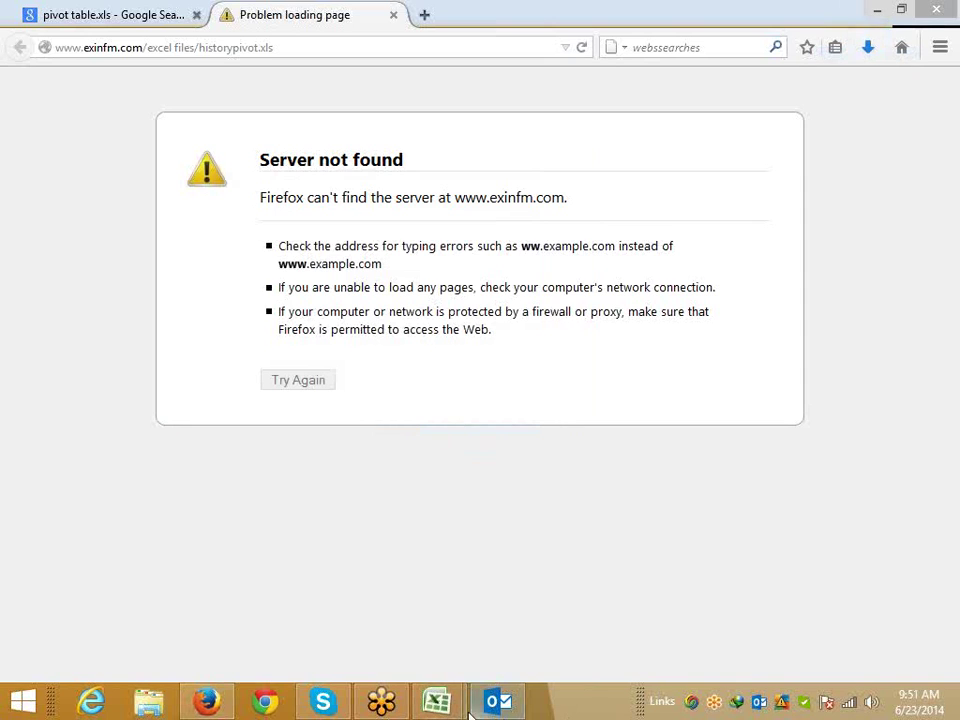
Dismiss the PivotTable Tips box and unhide the hidden P&Ldata sheet
{"action": "mouse_move", "coordinate": [450, 701]}
{"action": "left_click", "coordinate": [503, 630]}
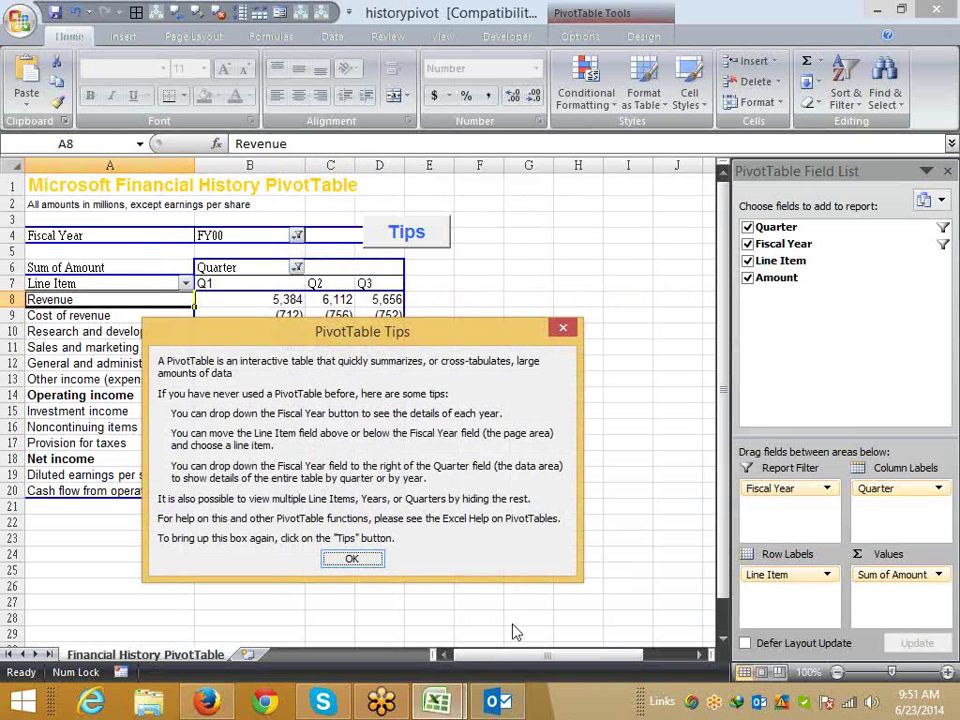
{"action": "left_click", "coordinate": [362, 560]}
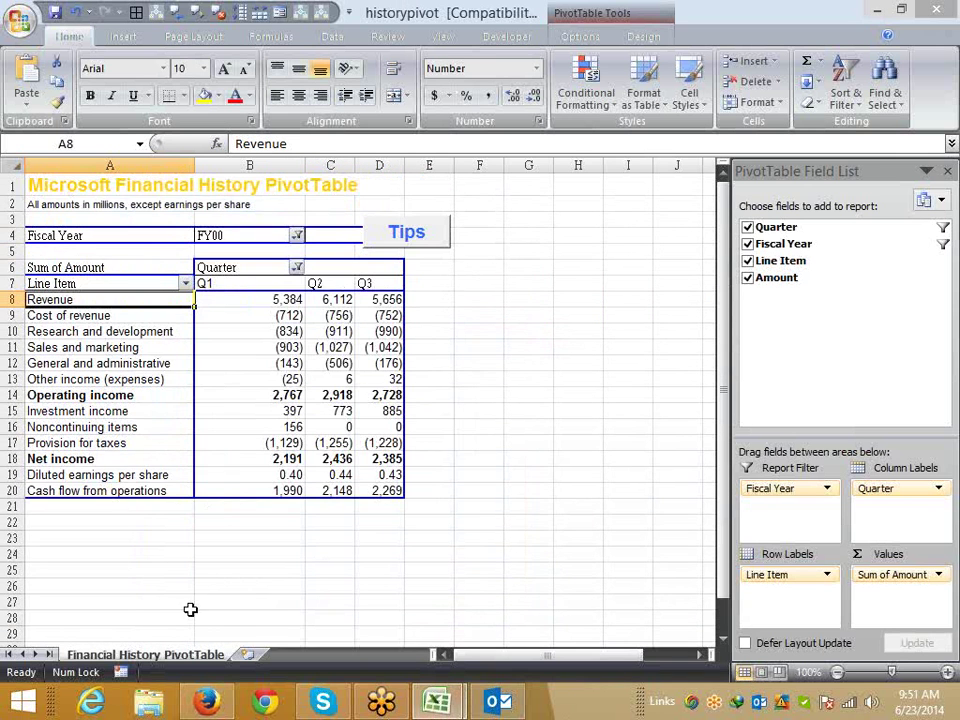
{"action": "right_click", "coordinate": [200, 663]}
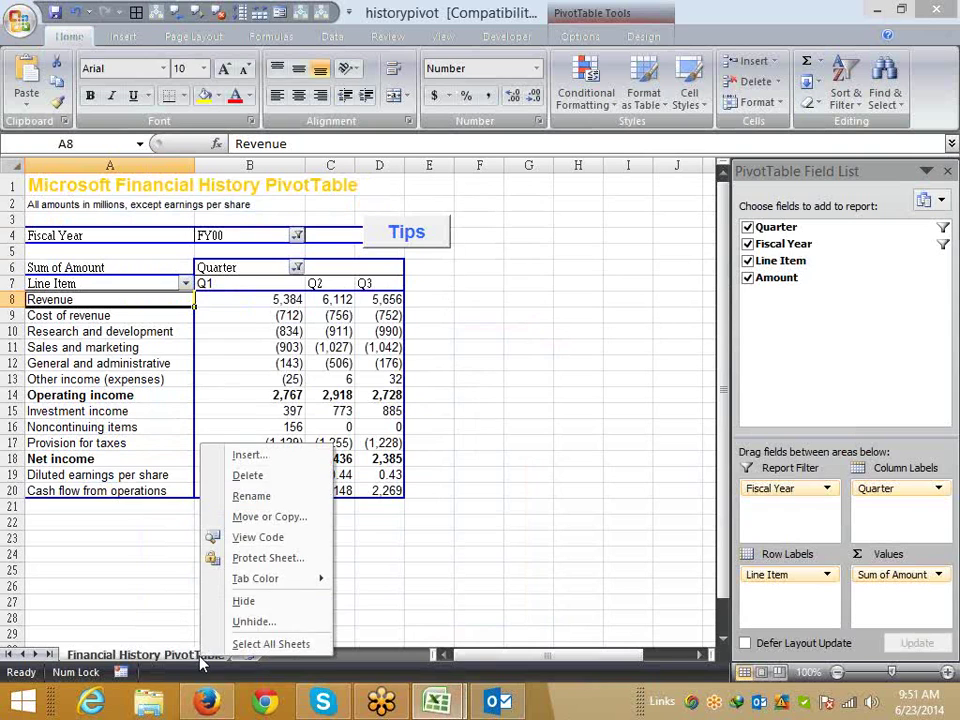
{"action": "left_click", "coordinate": [240, 622]}
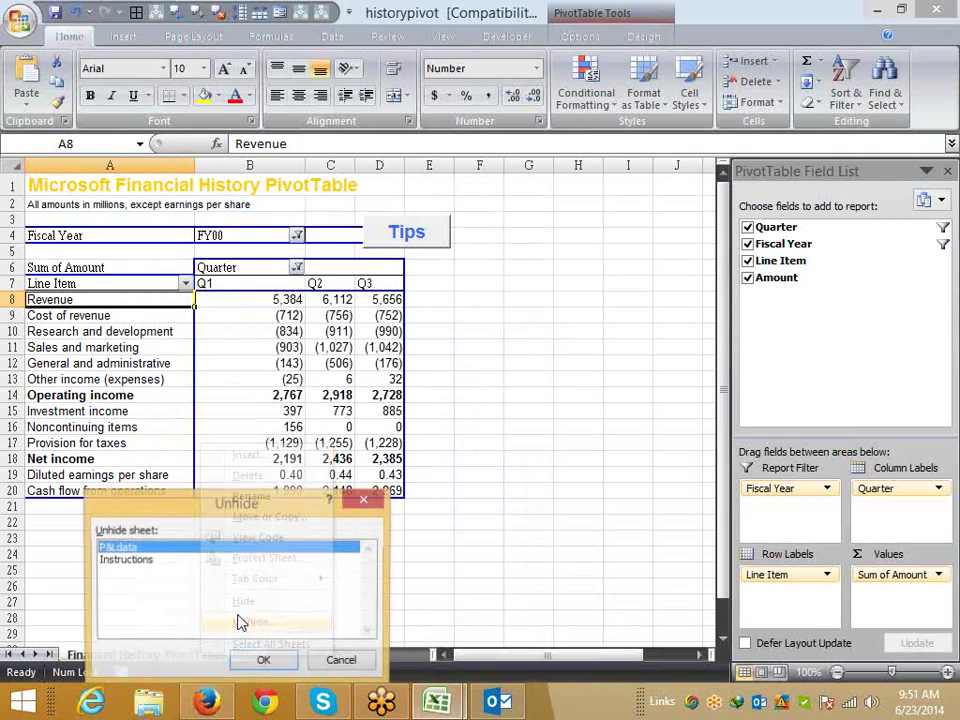
{"action": "left_click", "coordinate": [282, 666]}
{"action": "scroll", "coordinate": [278, 520], "scroll_direction": "up", "scroll_amount": 6}
{"action": "scroll", "coordinate": [276, 506], "scroll_direction": "up", "scroll_amount": 20}
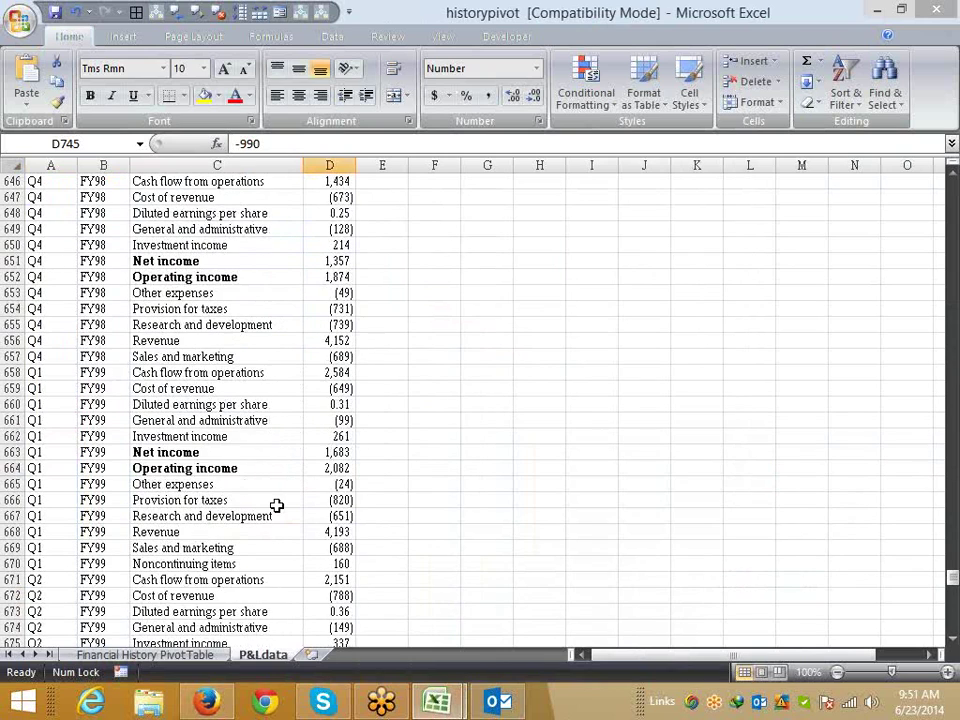
Return to the Financial History PivotTable sheet, then close historypivot.xls without saving
{"action": "left_click", "coordinate": [150, 656]}
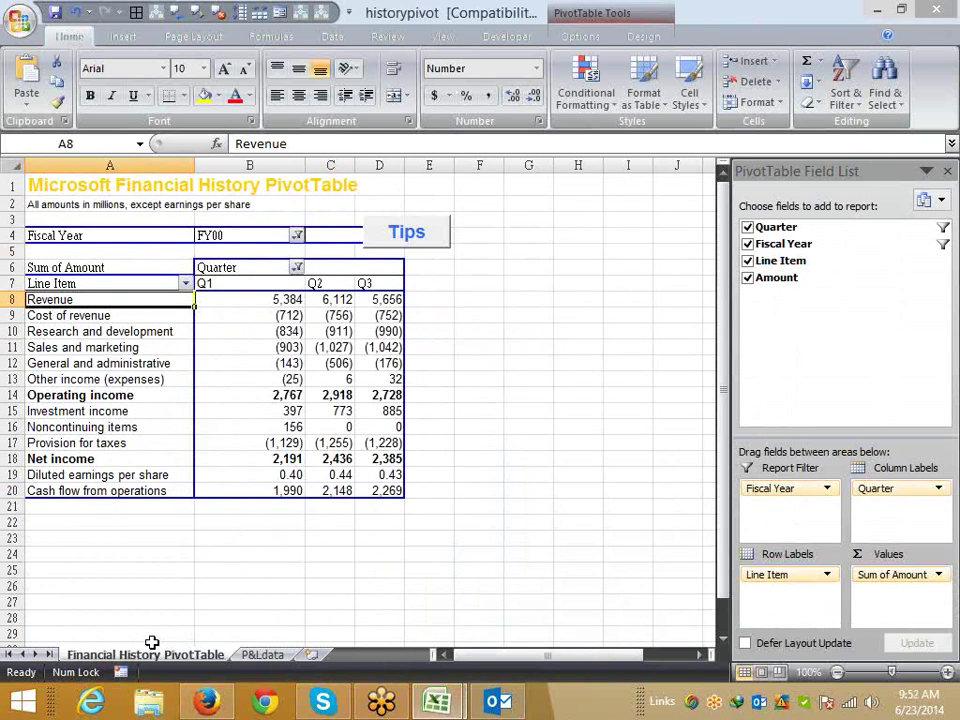
{"action": "left_click", "coordinate": [265, 440]}
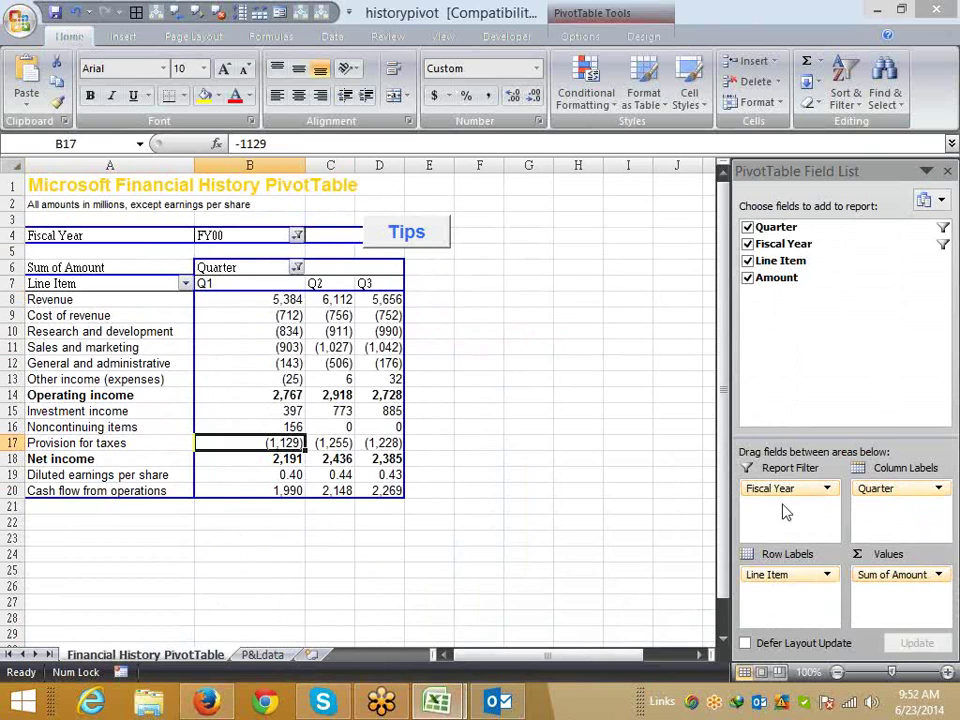
{"action": "left_click", "coordinate": [620, 382]}
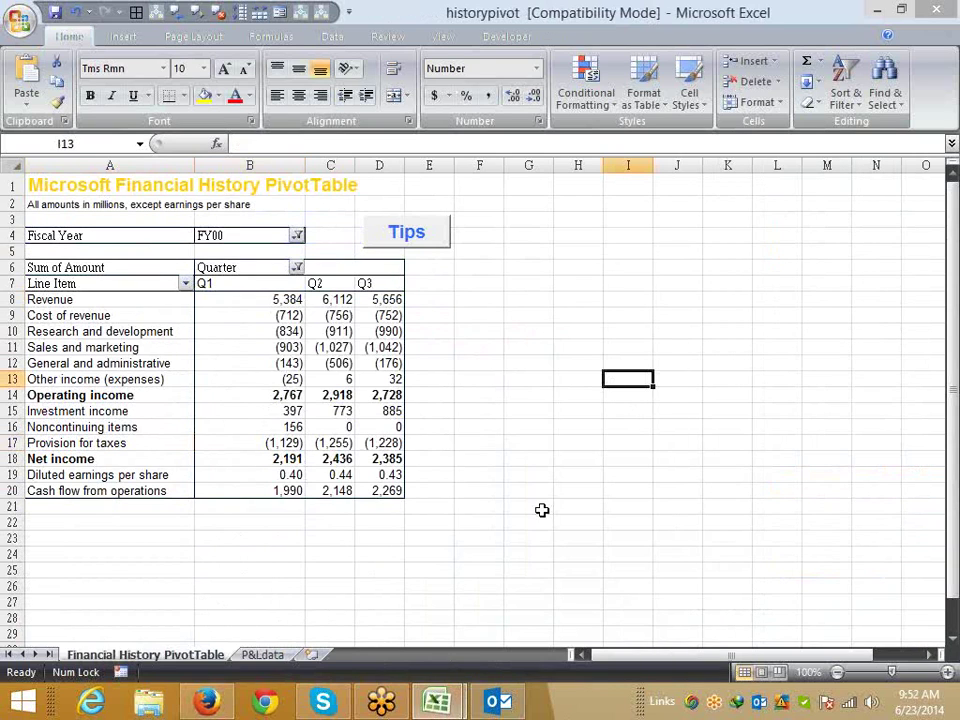
{"action": "left_click", "coordinate": [944, 19]}
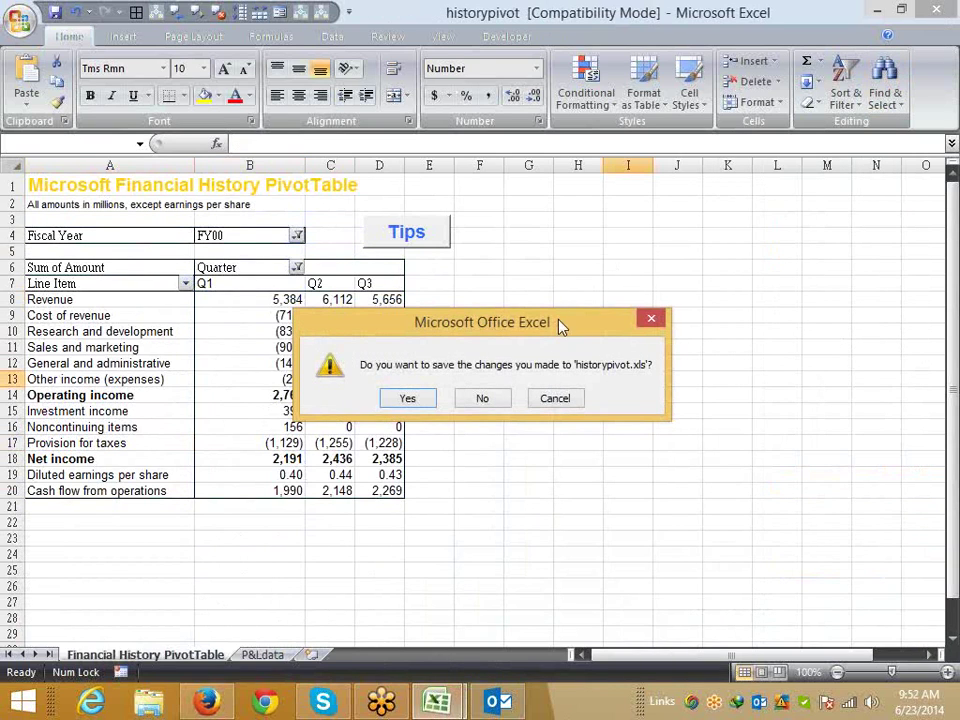
{"action": "left_click", "coordinate": [492, 402]}
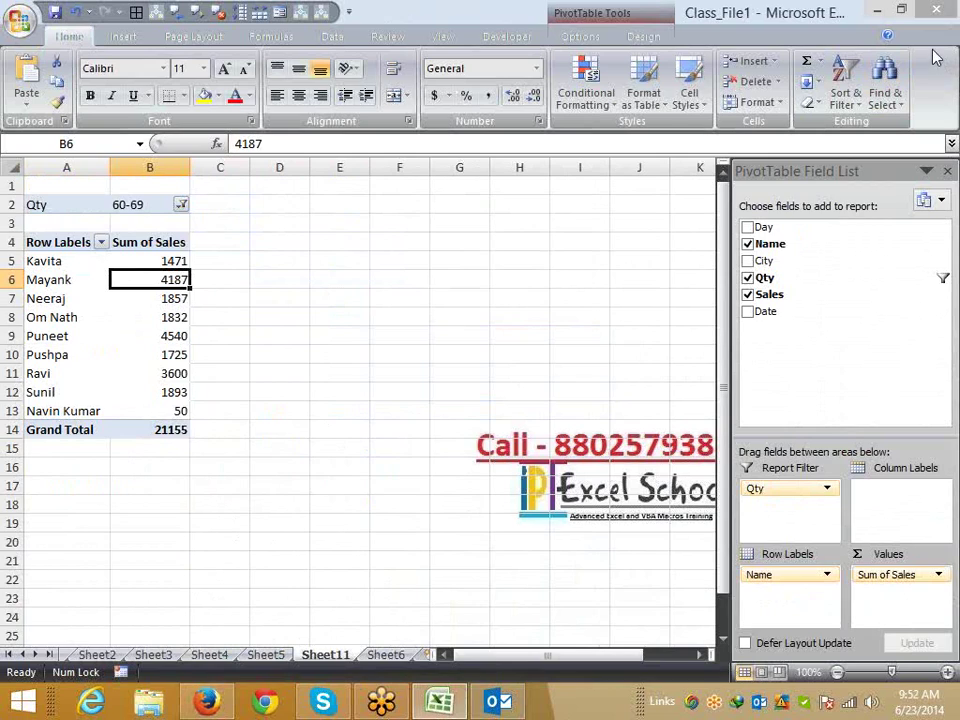